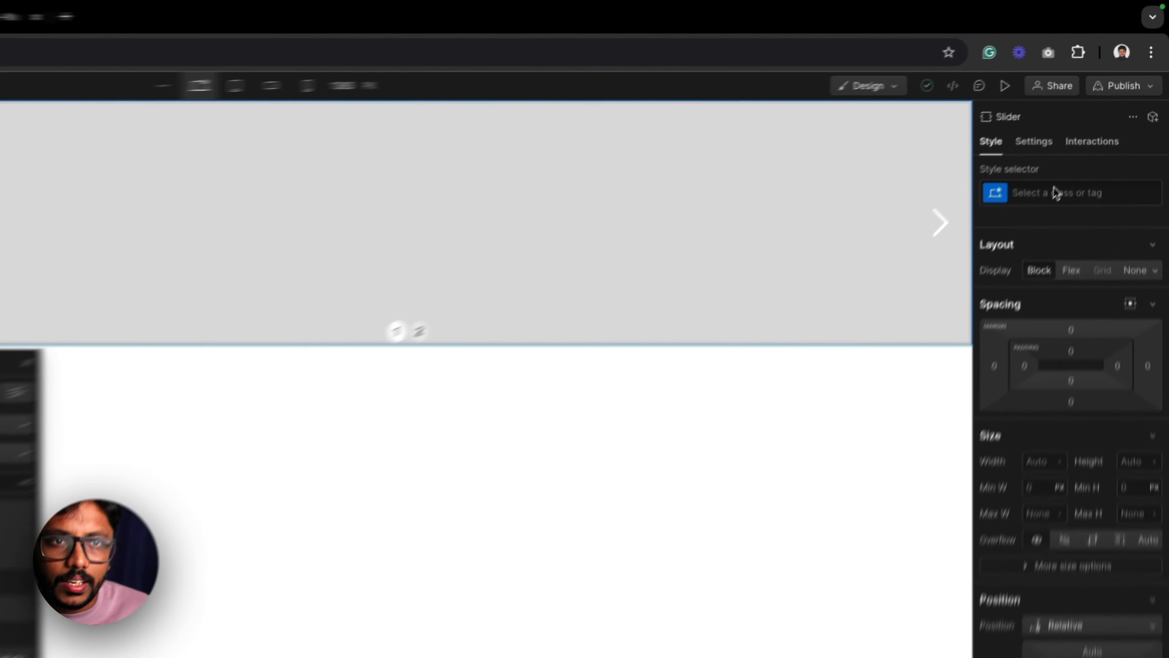
Create a new class named "slider" for the selected Slider element.
left_click(1082, 145)
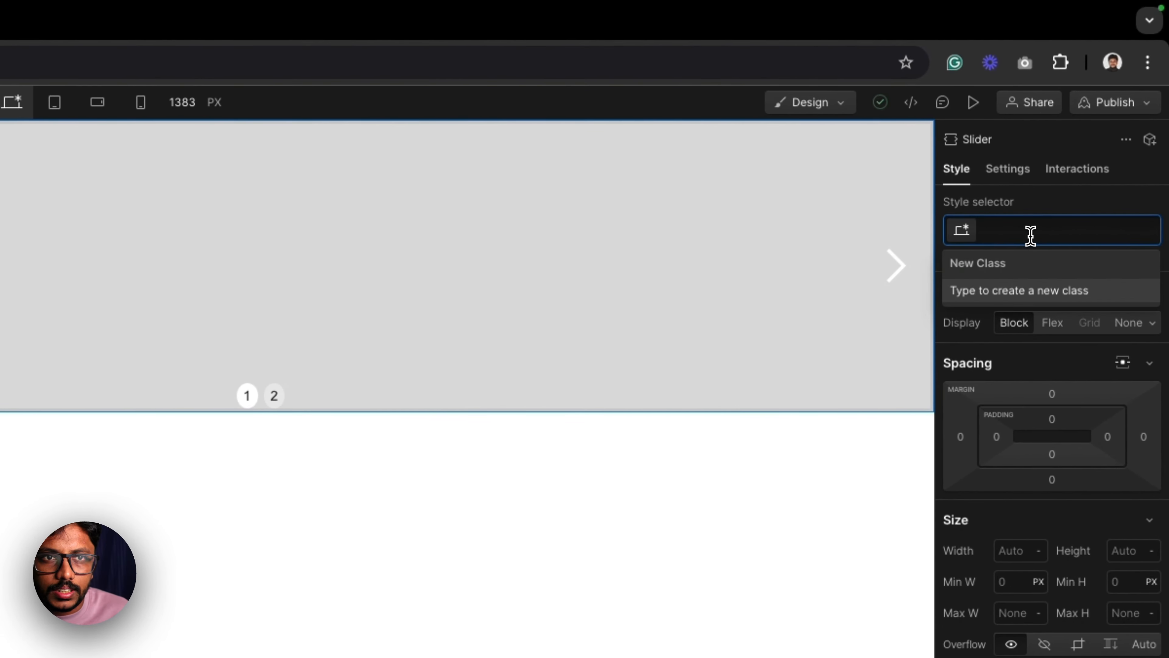
type("slider")
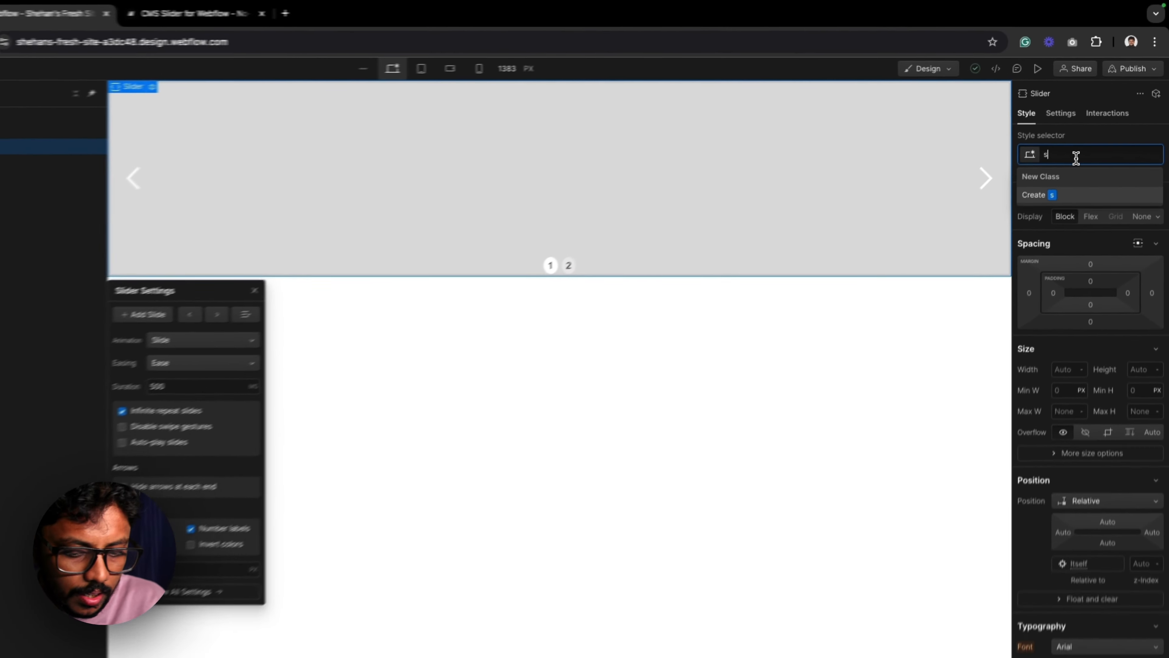
key("Return")
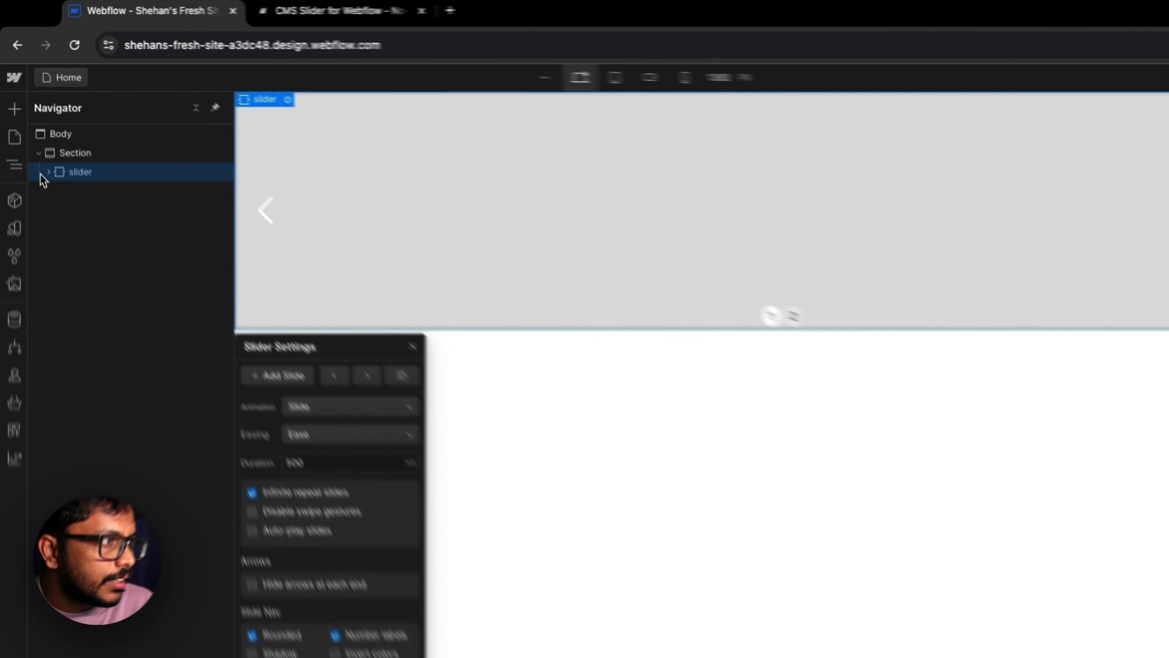
Create a new class named "slider-mask" for the Mask element inside the slider.
left_click(37, 136)
left_click(62, 151)
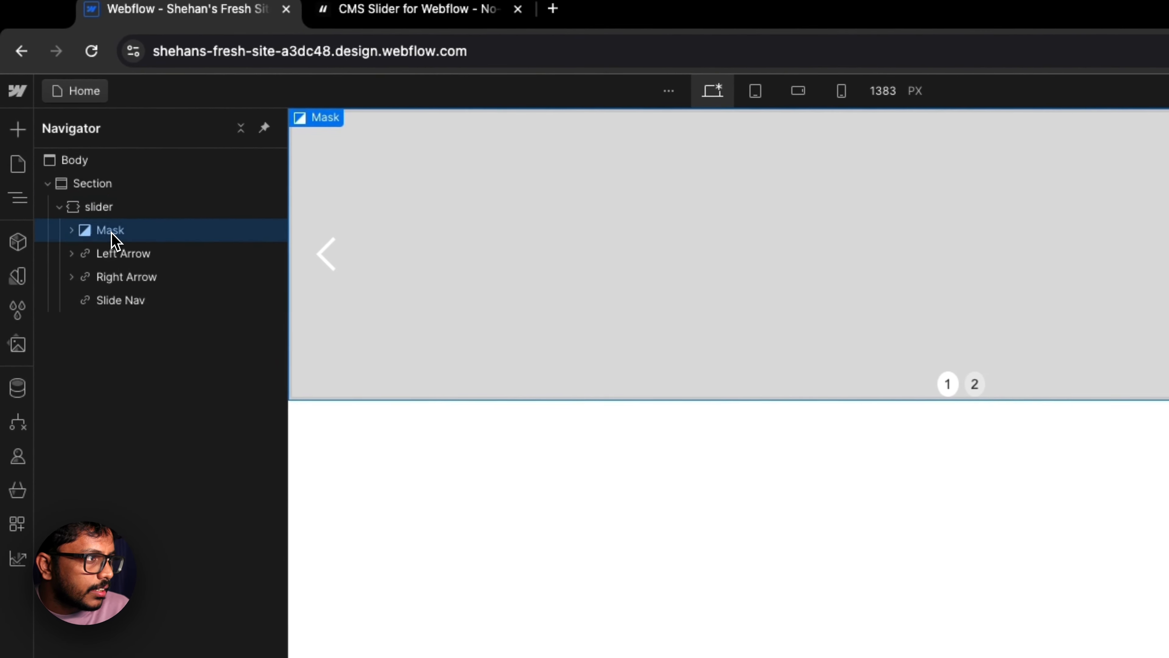
left_click(1018, 224)
type("sl")
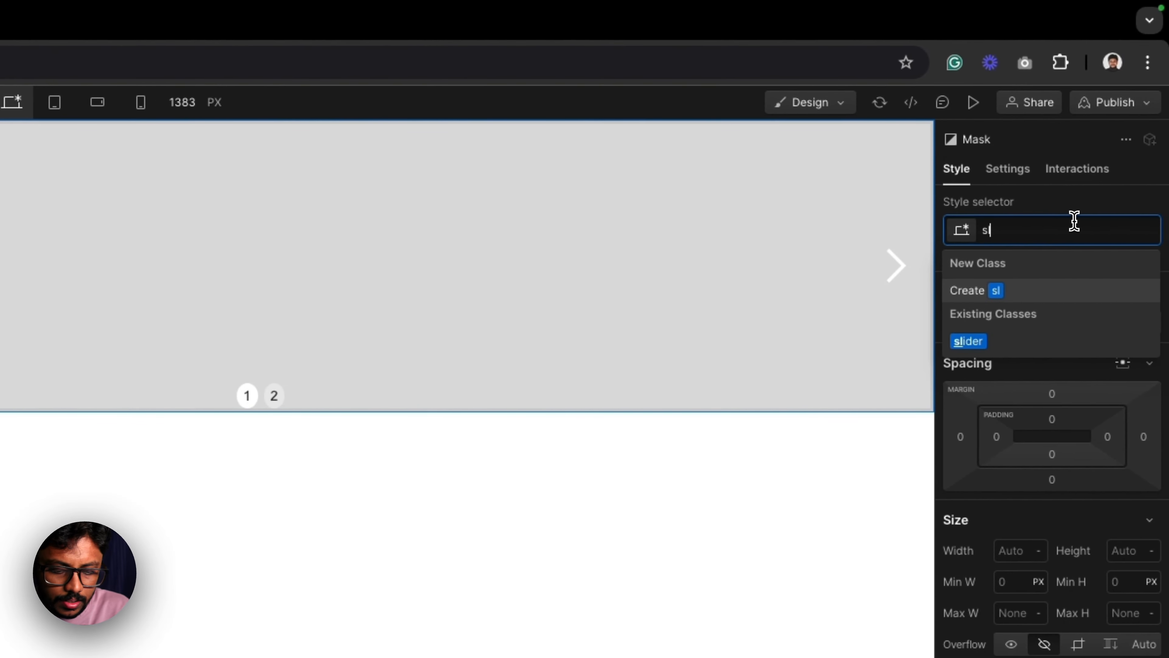
type("ider-")
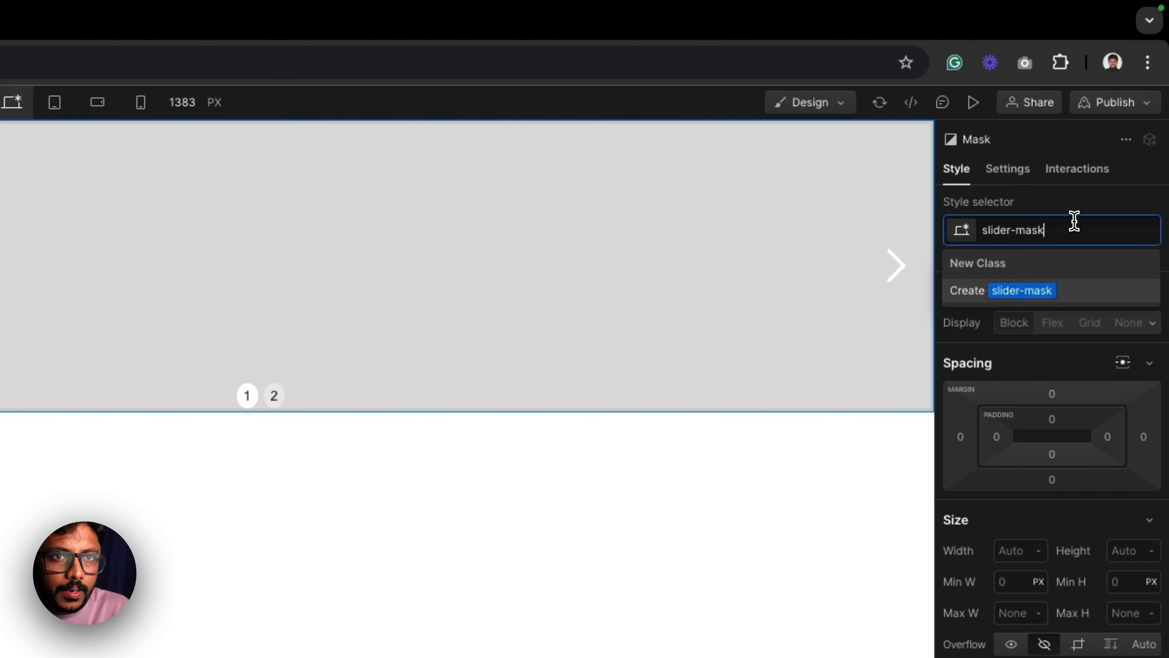
type("mask")
key("Return")
Create a new class named "left-arow" for the slider's Left Arrow element.
left_click(76, 270)
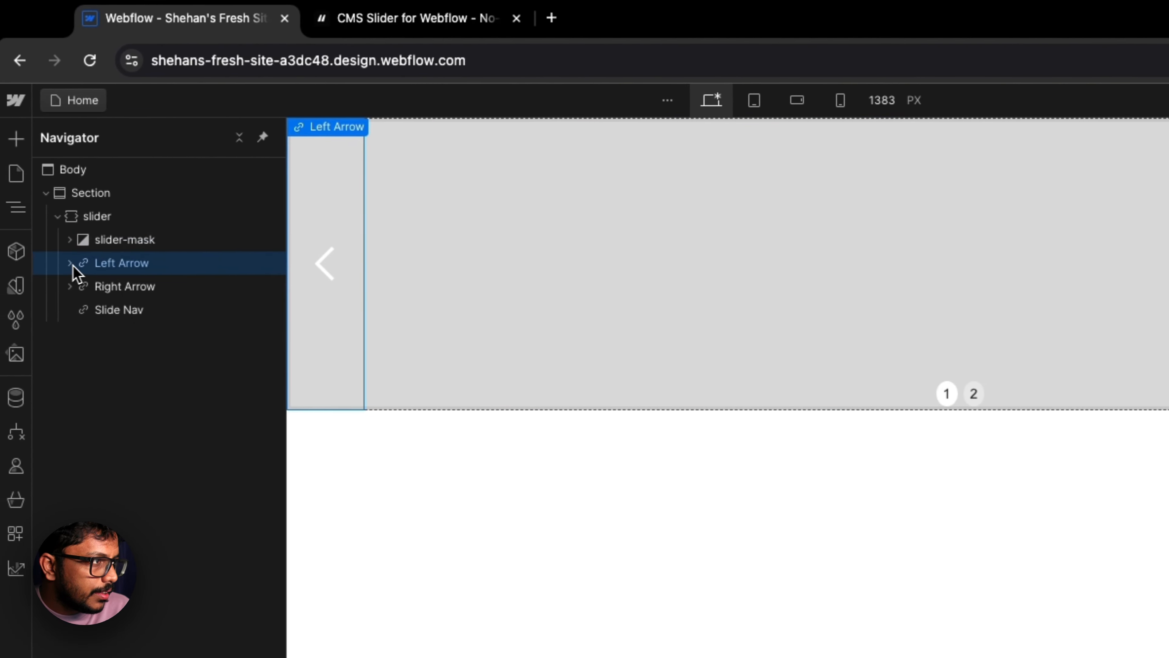
left_click(1035, 214)
type("l")
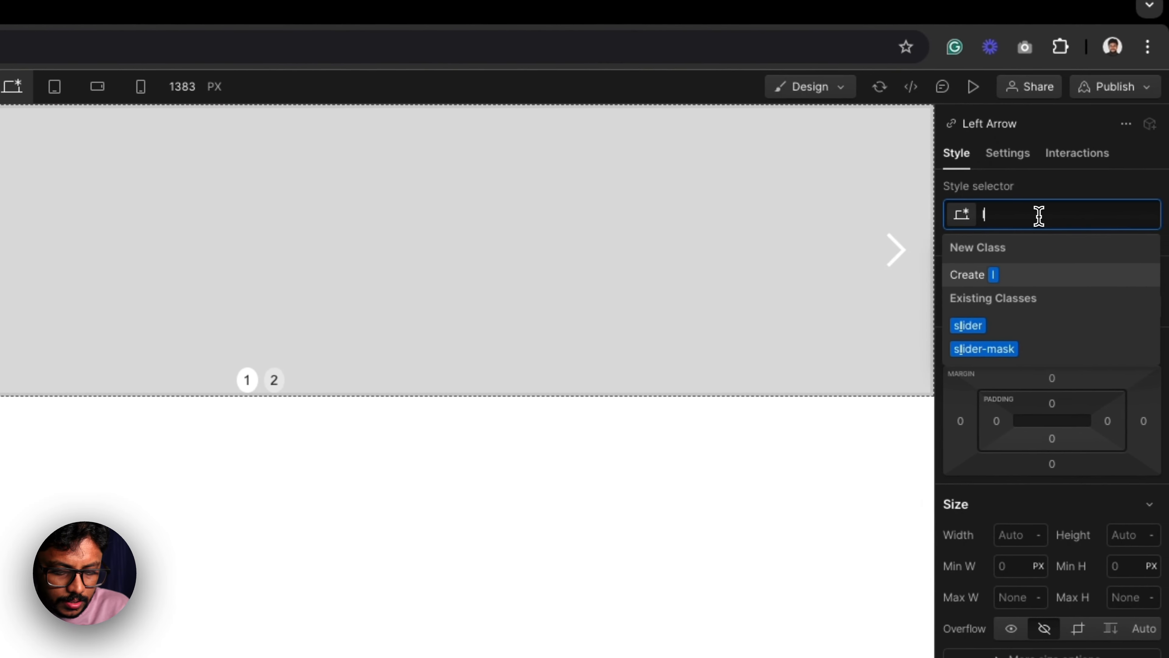
type("eft-arow")
key("Return")
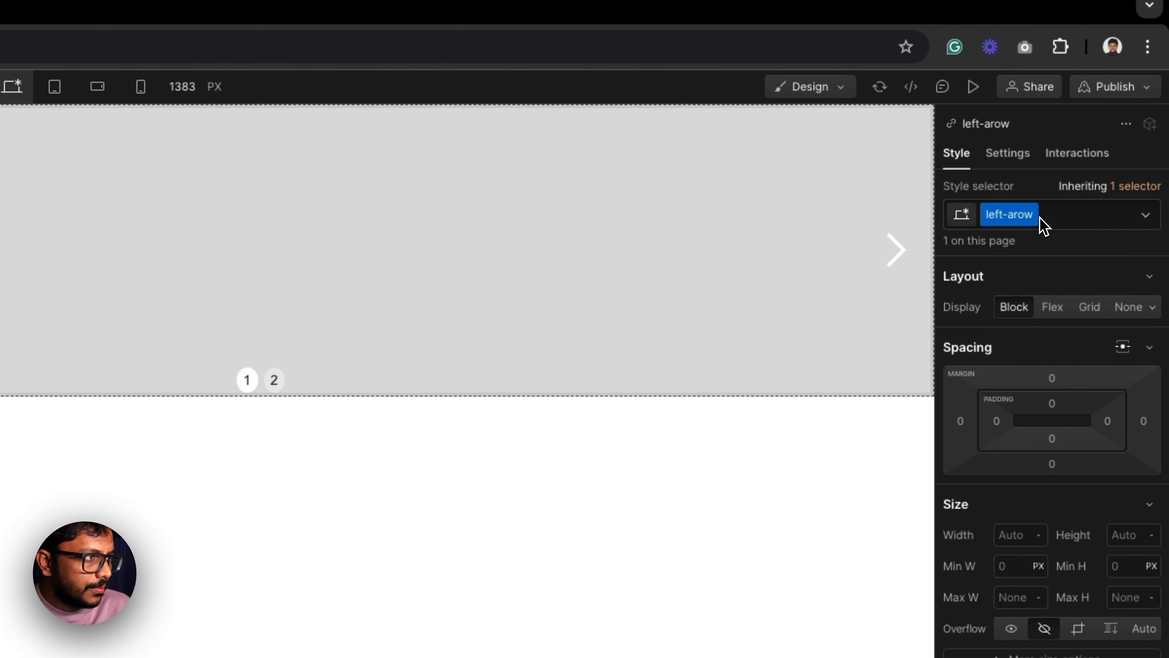
Create a new class named "right-arow" for the slider's Right Arrow element.
left_click(133, 243)
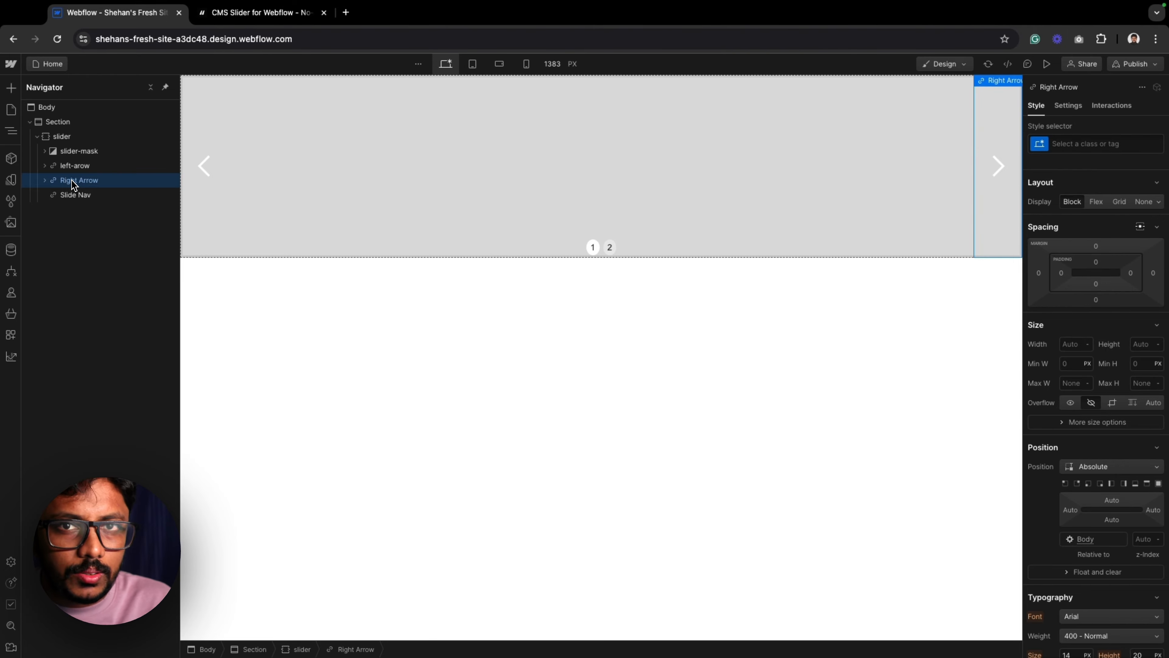
left_click(1117, 144)
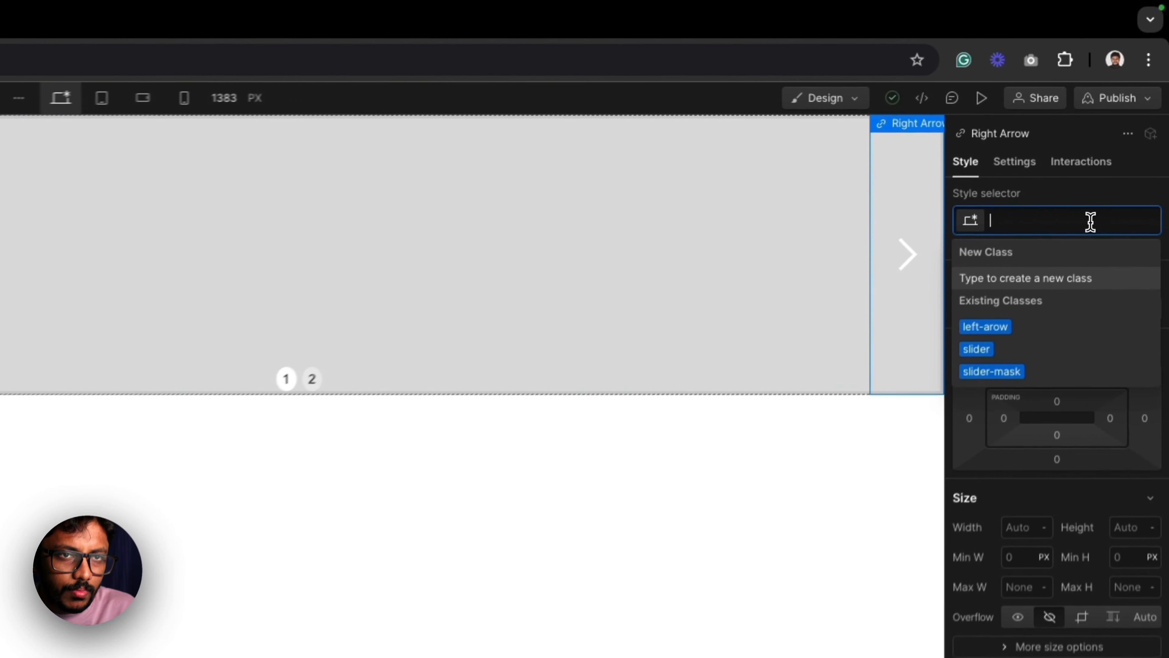
type("right-a")
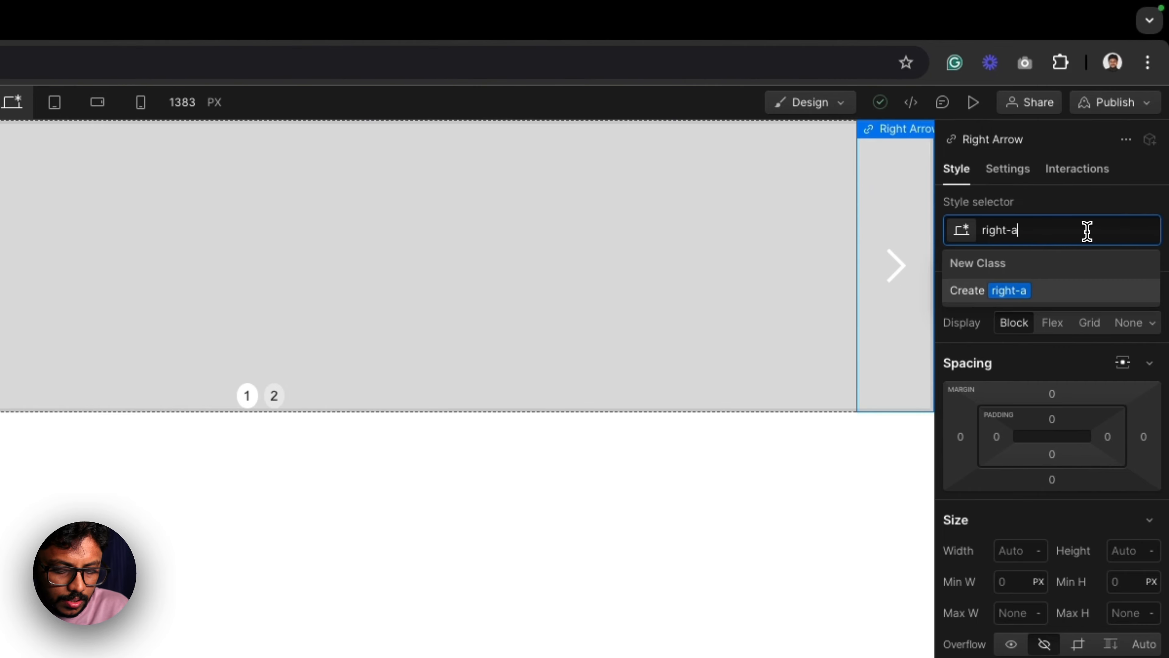
type("row")
key("Return")
key("Escape")
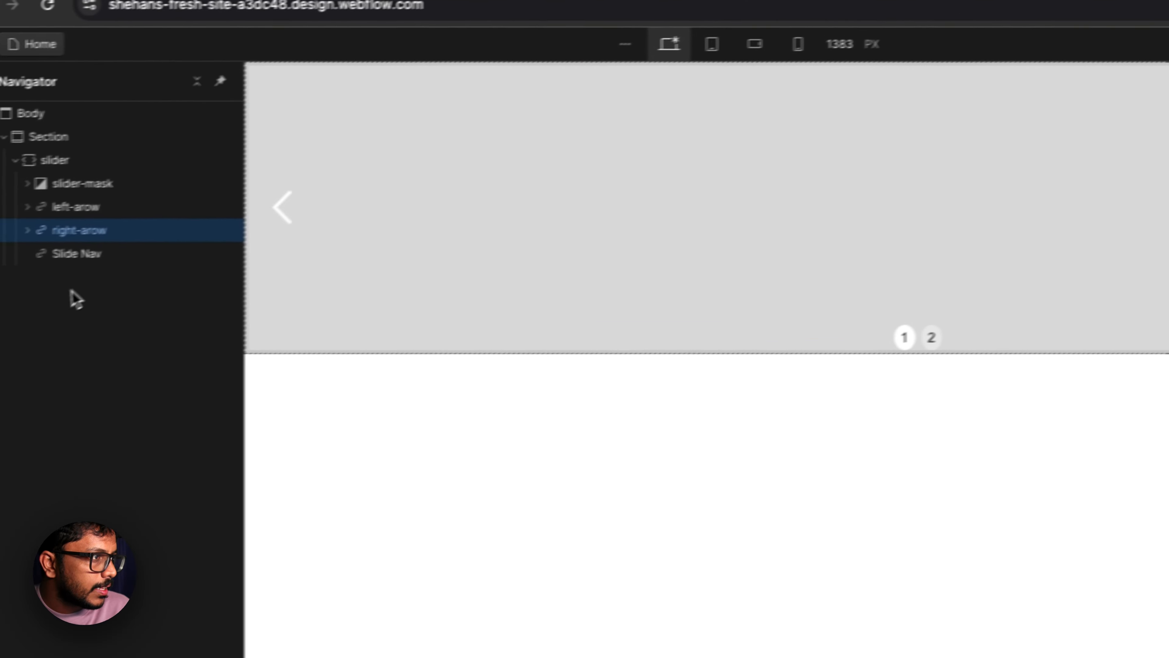
Create a new class named "slider-navigation" for the Slide Nav element.
left_click(115, 254)
left_click(1006, 230)
type("s")
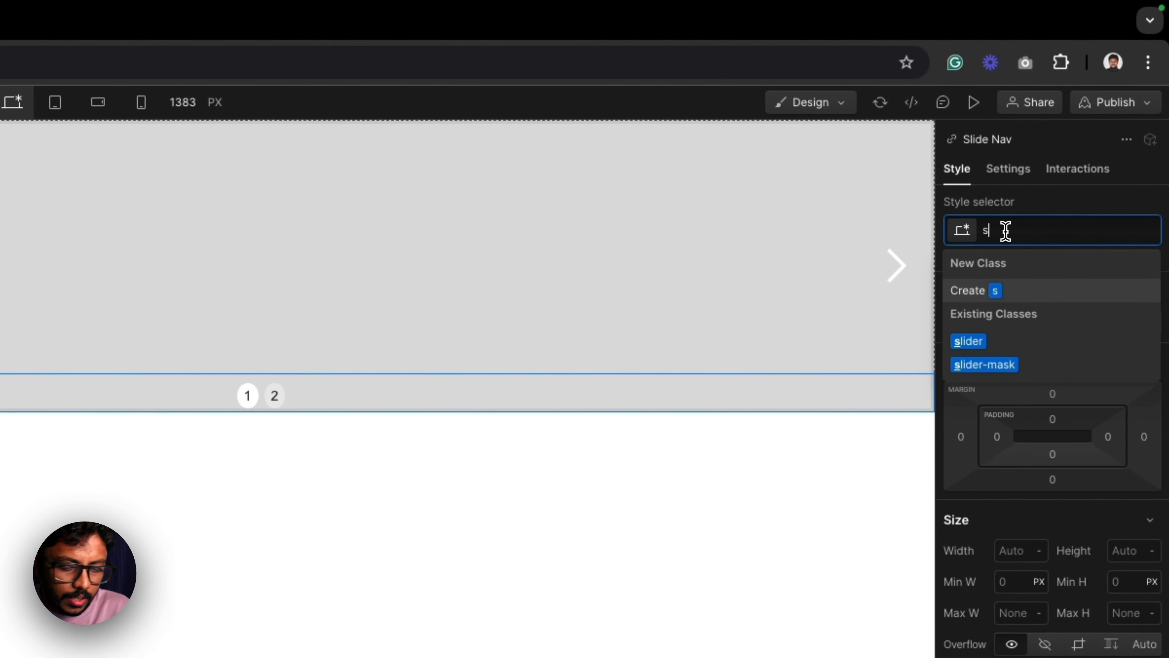
type("lider-")
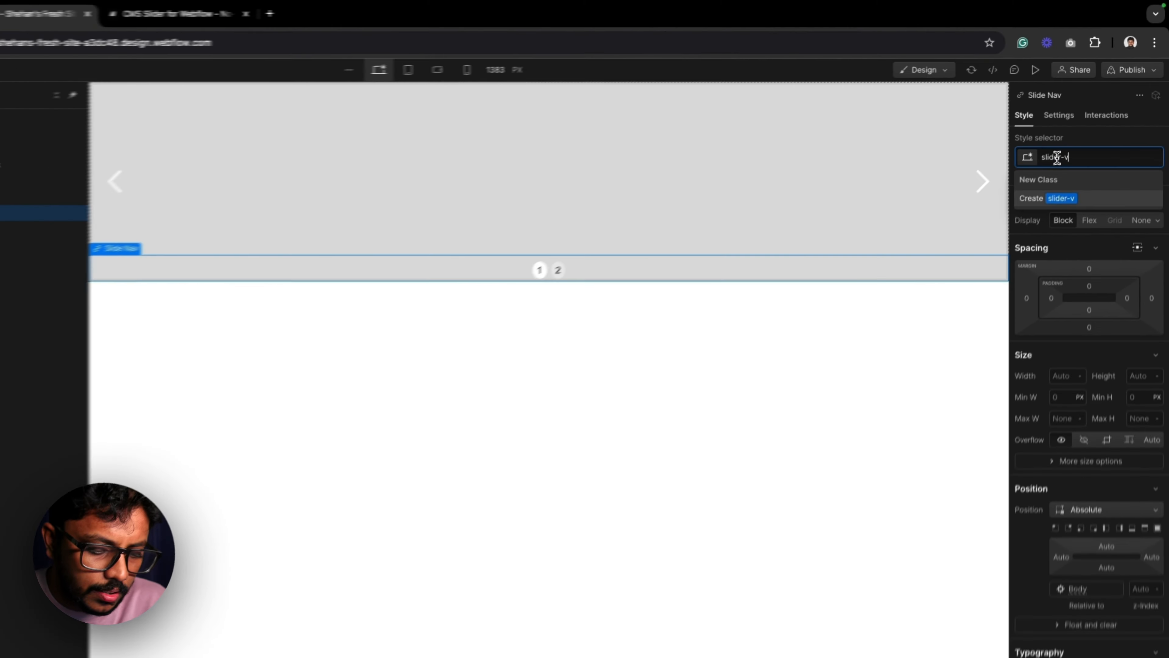
type("navigatio")
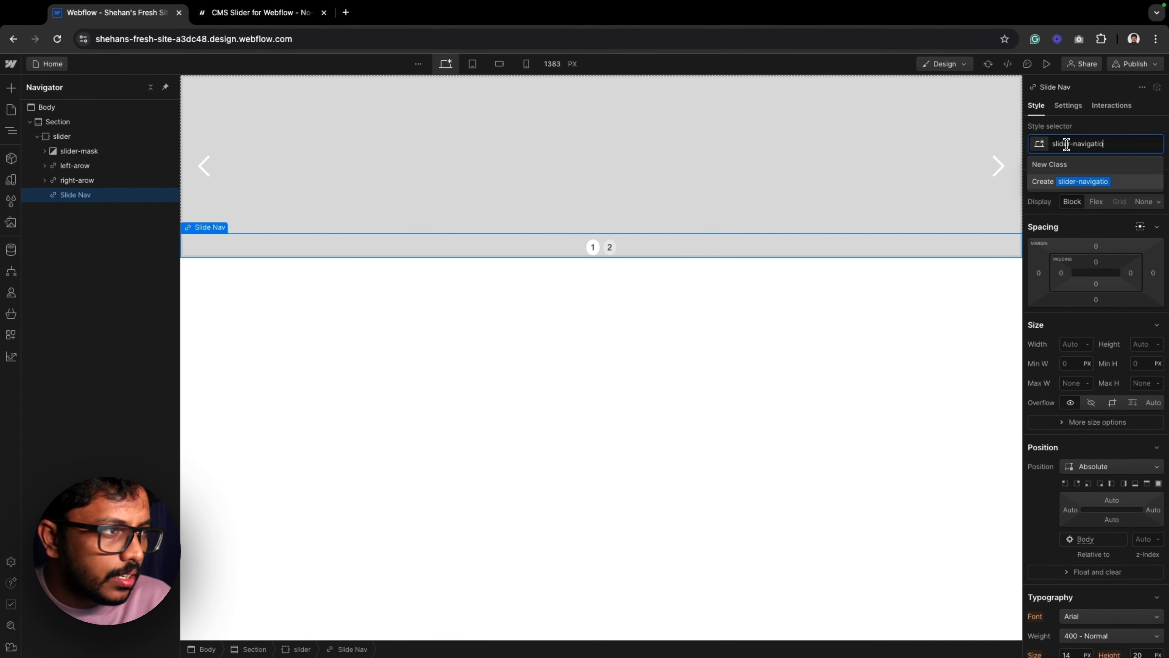
type("n")
key("Return")
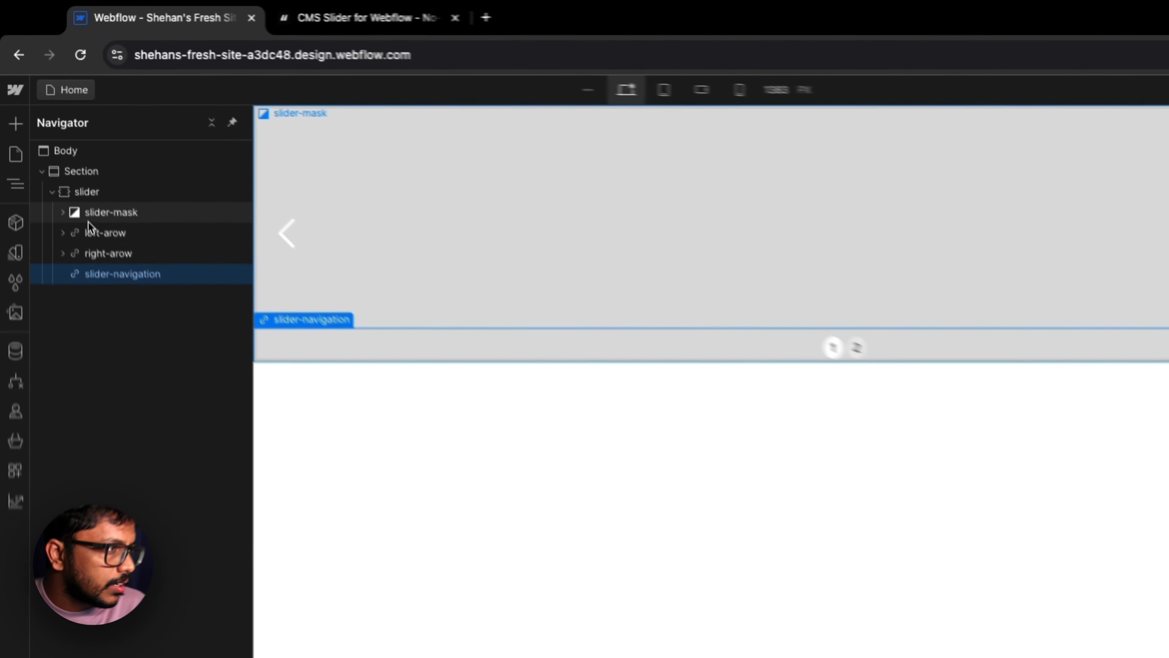
Delete Slide 2 from the slider mask.
left_click(69, 151)
left_click(44, 150)
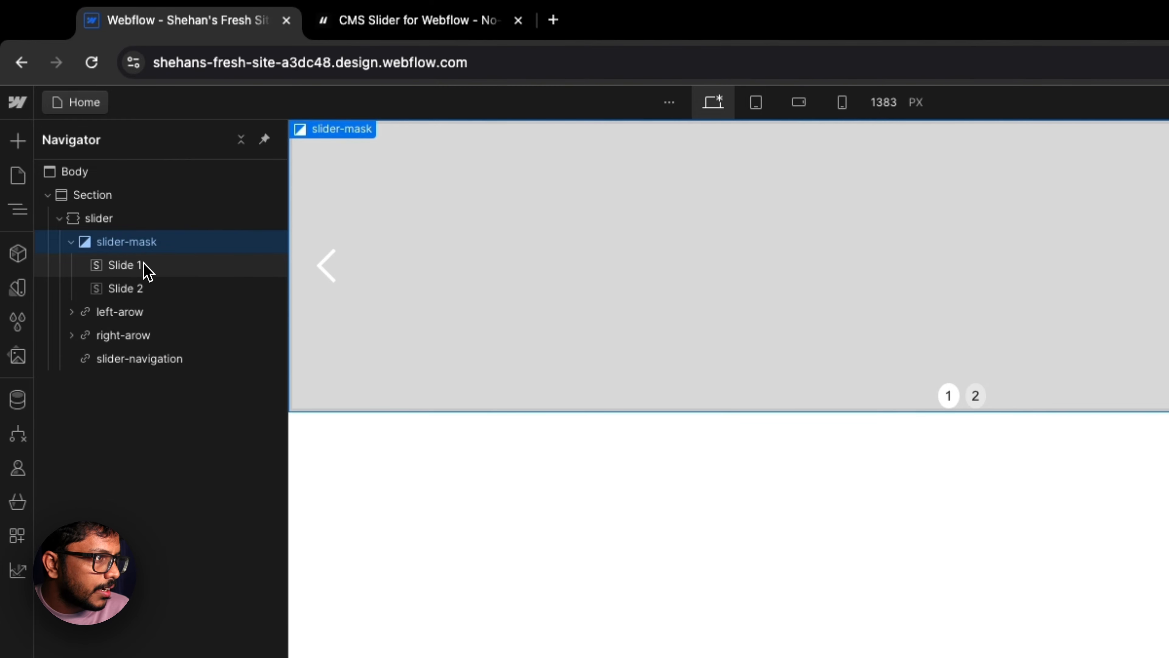
left_click(137, 275)
left_click(135, 288)
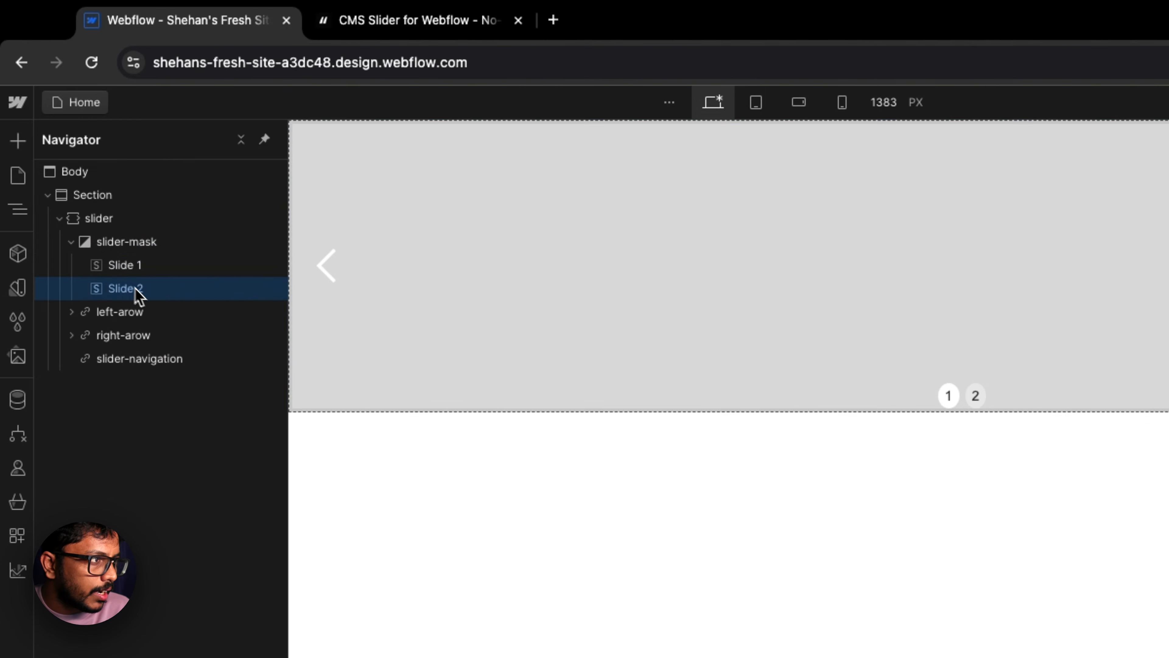
key("Delete")
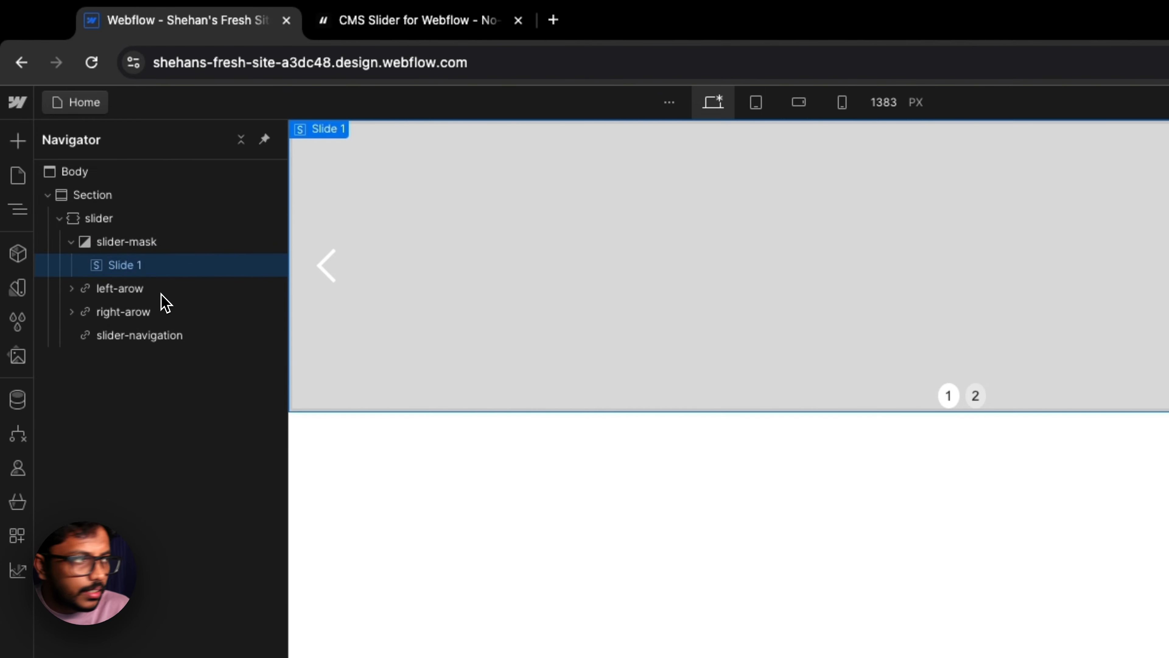
Create a new class named "slide" for the Slide 1 element.
left_click(1057, 234)
type("slide")
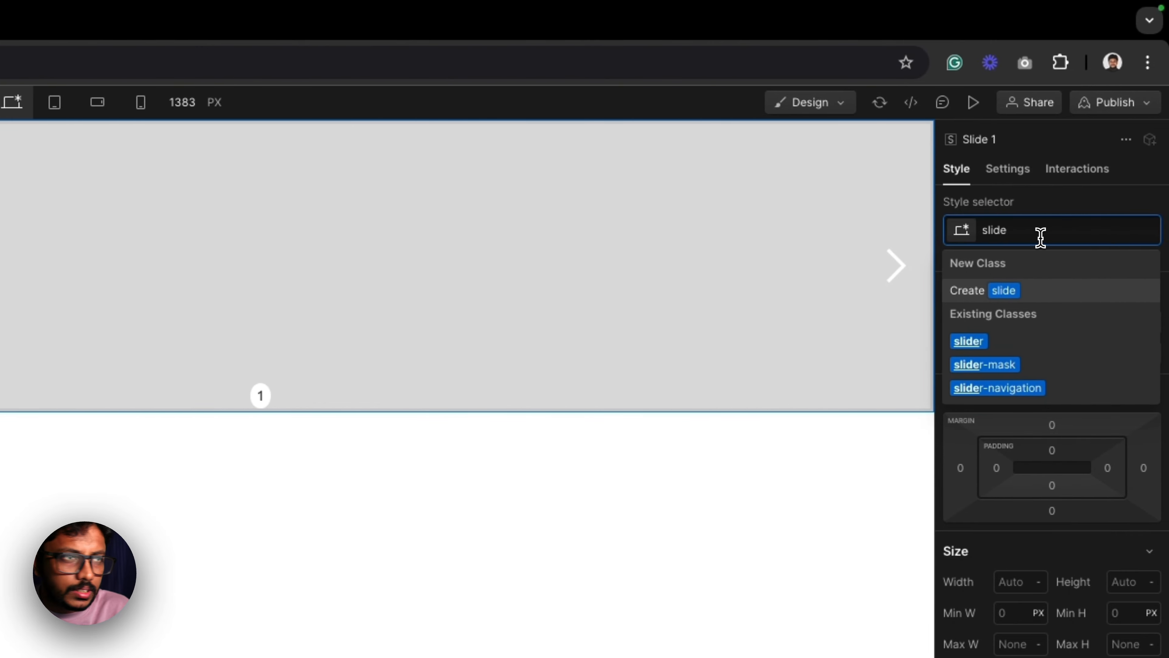
key("Return")
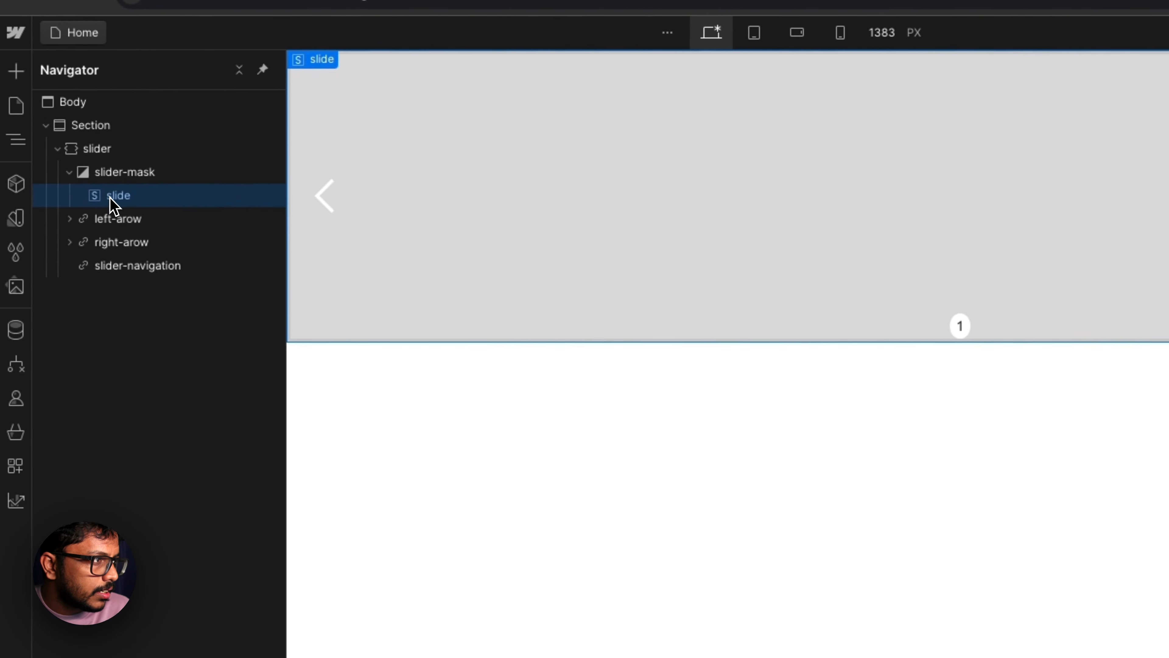
Create a new class named "slider-arow" for the Icon inside the left-arow element.
left_click(69, 219)
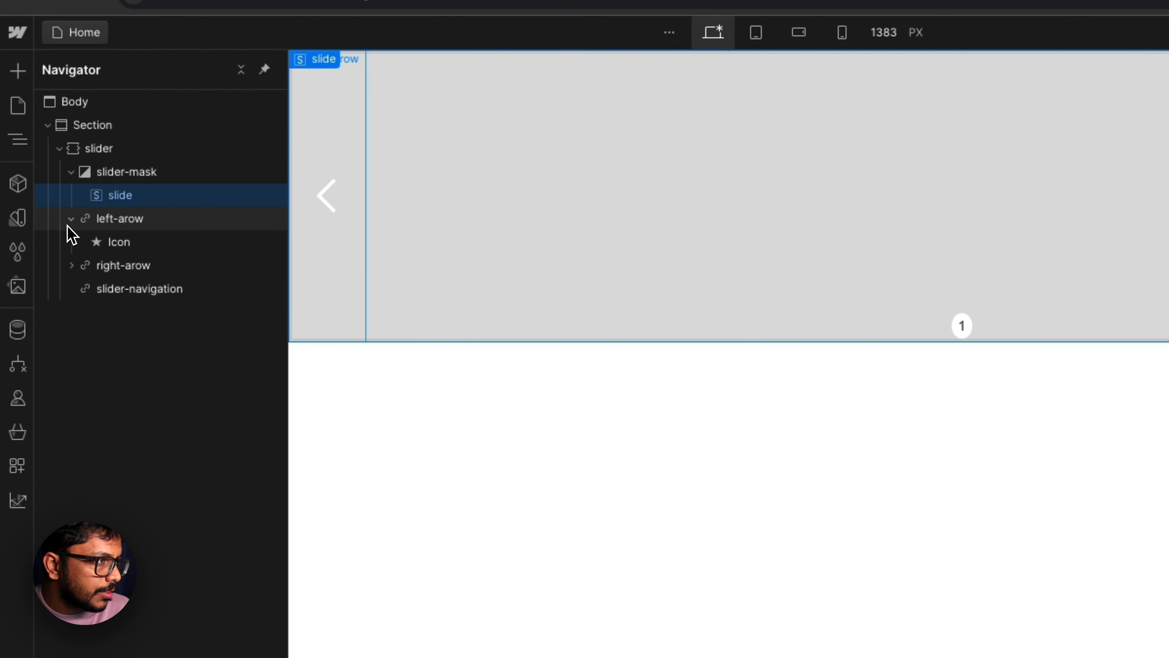
left_click(120, 243)
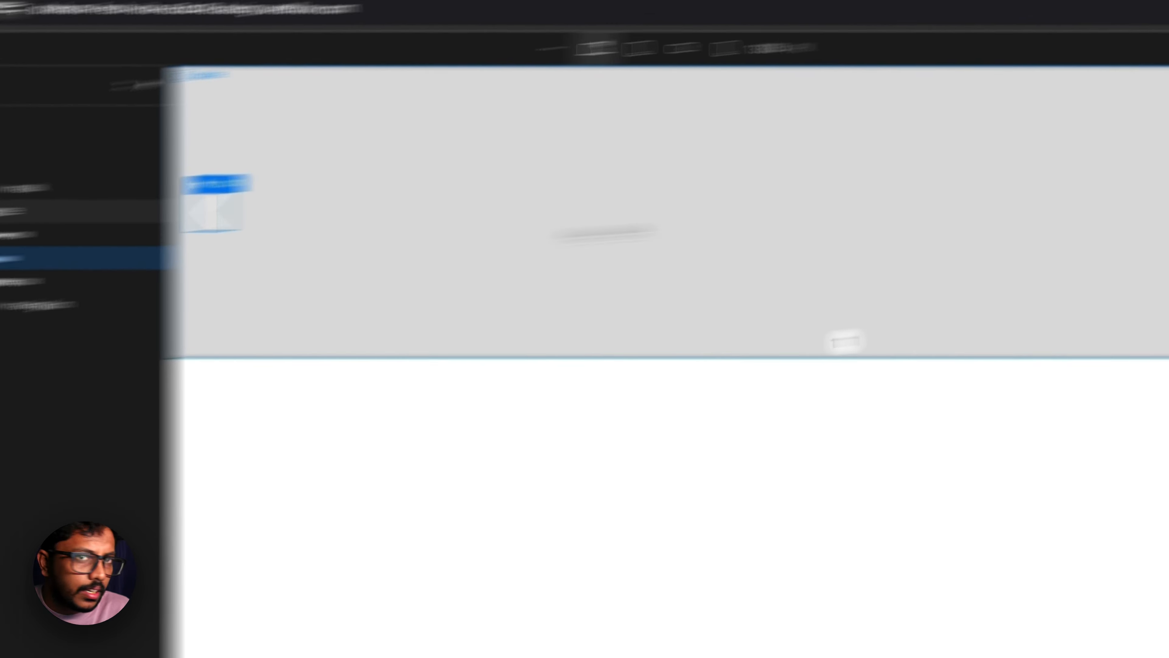
left_click(1057, 229)
type("slid")
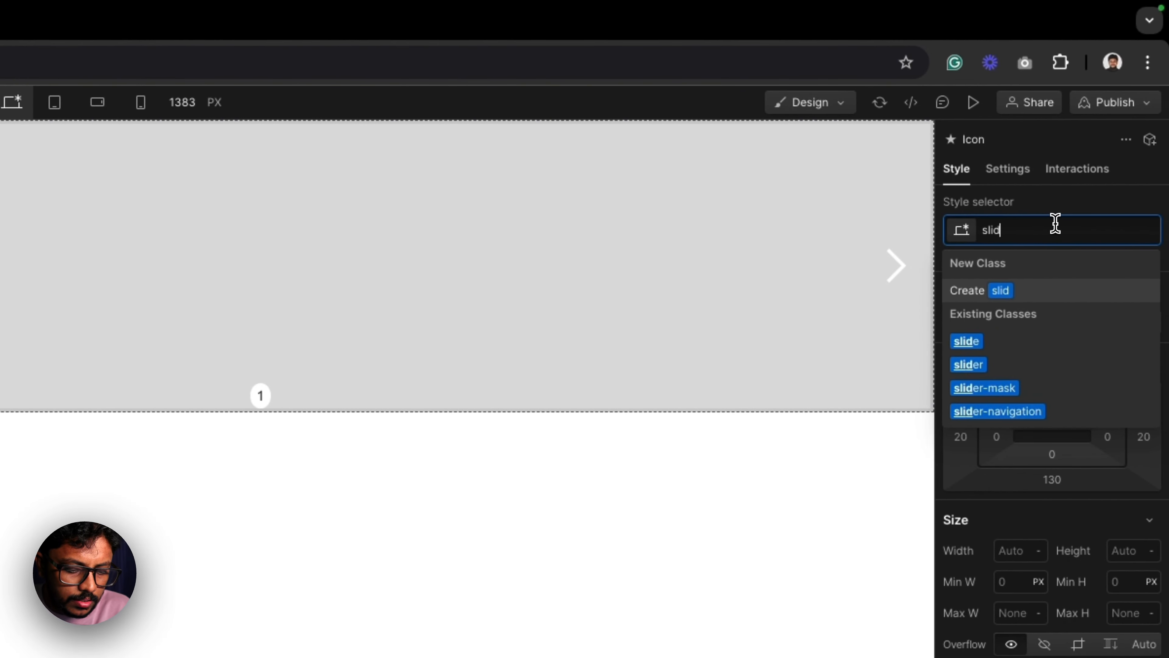
type("er-arow")
key("Return")
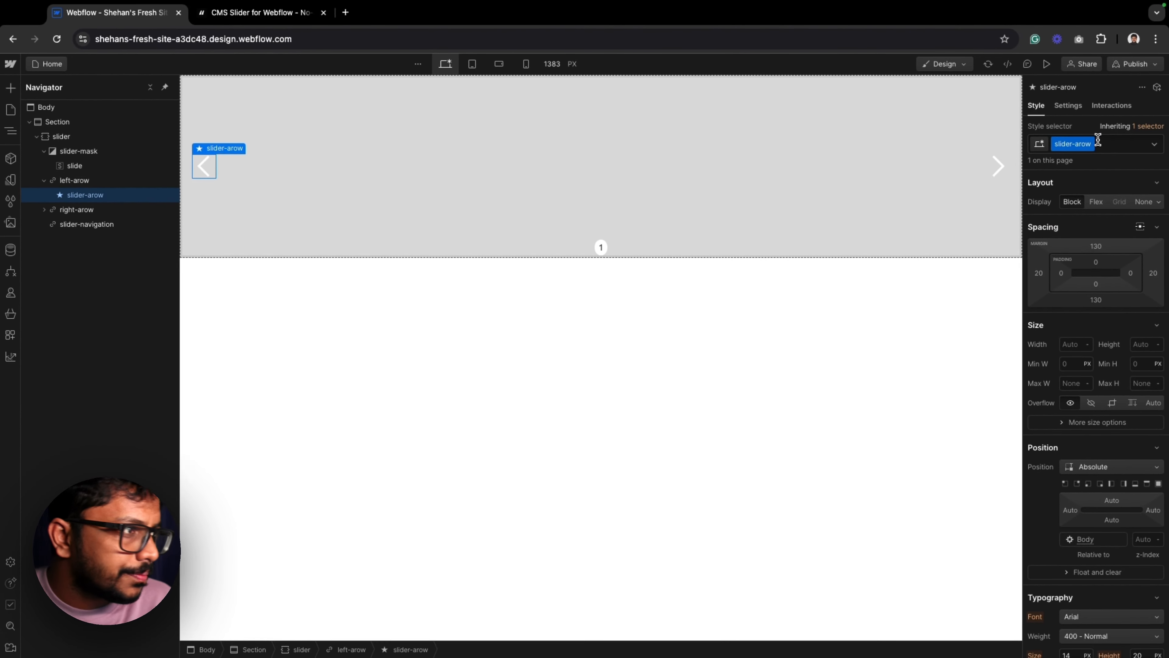
Apply the existing "slider-arow" class to the Icon inside the right-arow element.
left_click(44, 209)
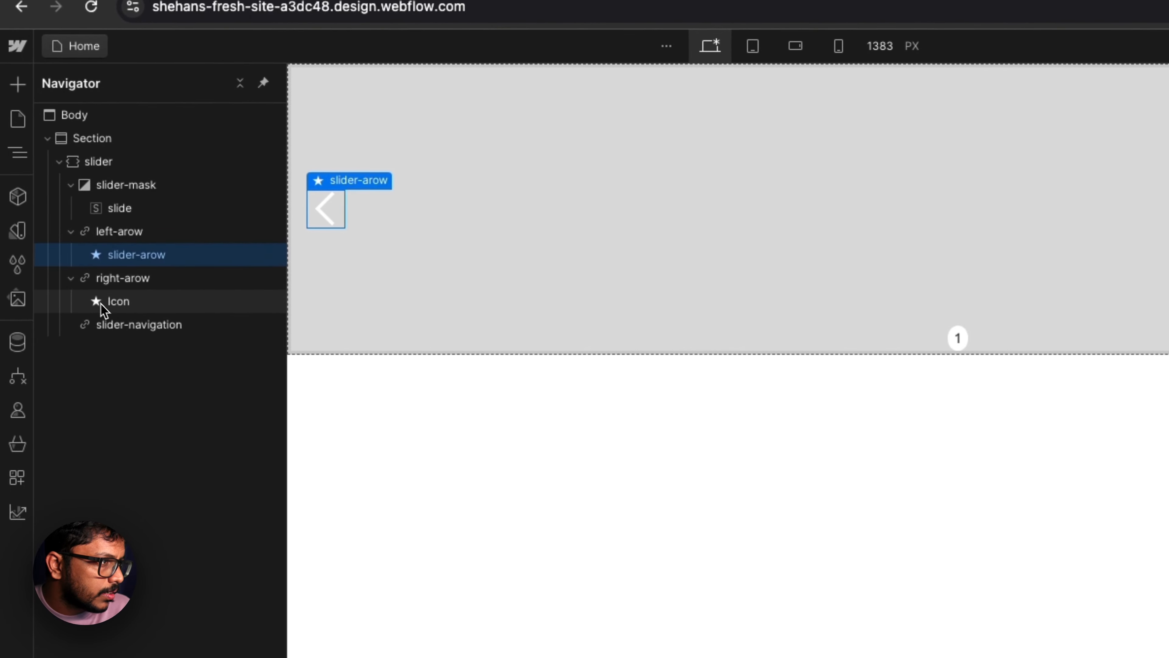
left_click(103, 304)
left_click(1072, 230)
type("s;")
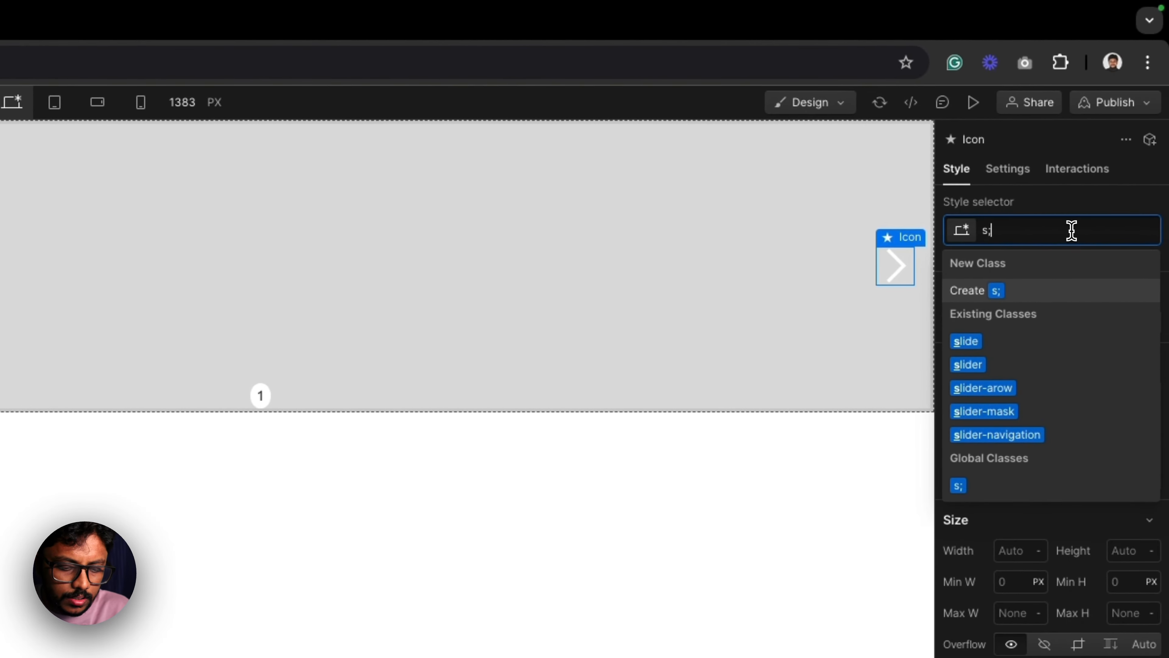
type("od")
key("BackSpace")
key("BackSpace")
key("BackSpace")
type("li")
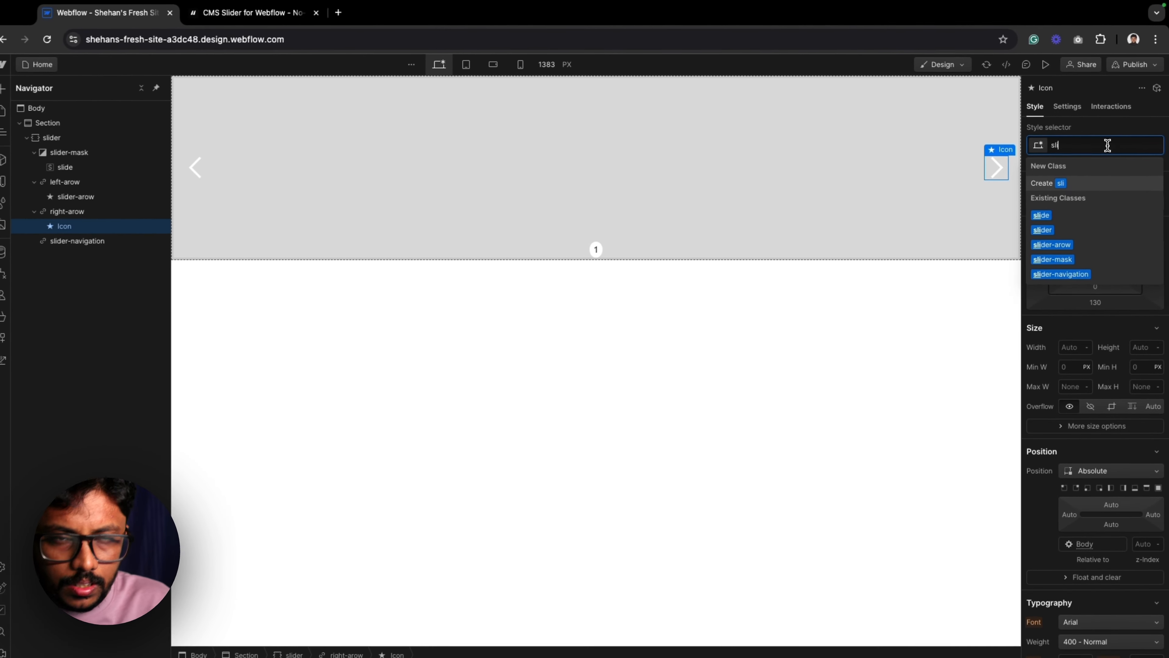
type("der")
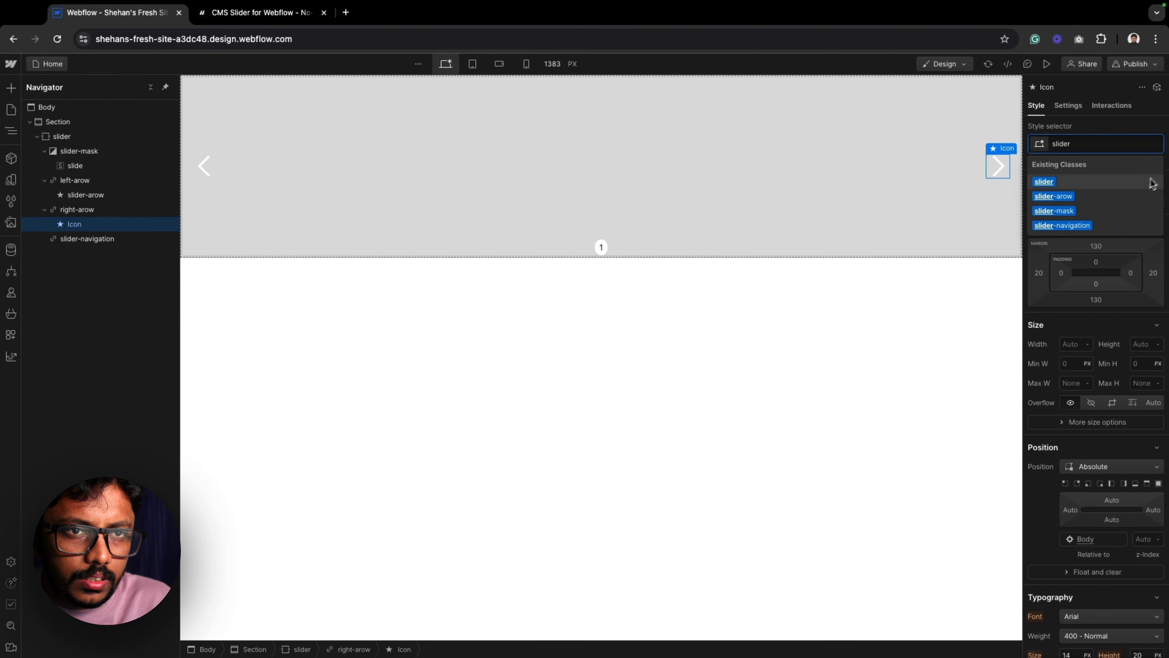
left_click(1045, 196)
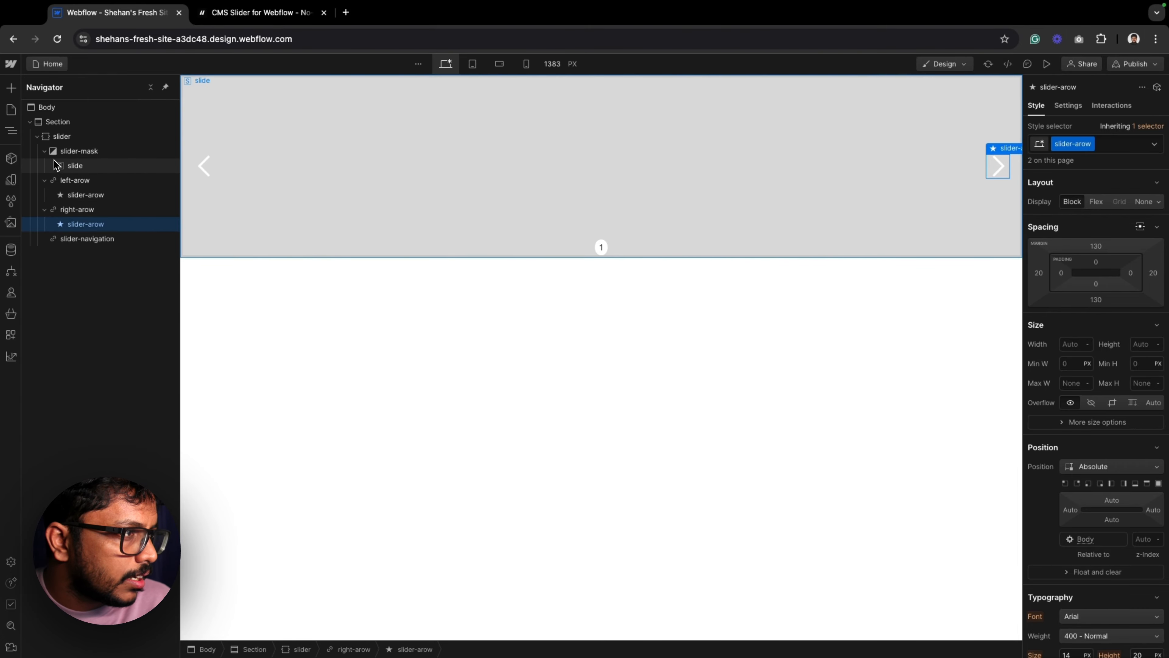
Create a new class named "section" for the Section element that contains the slider.
left_click(58, 122)
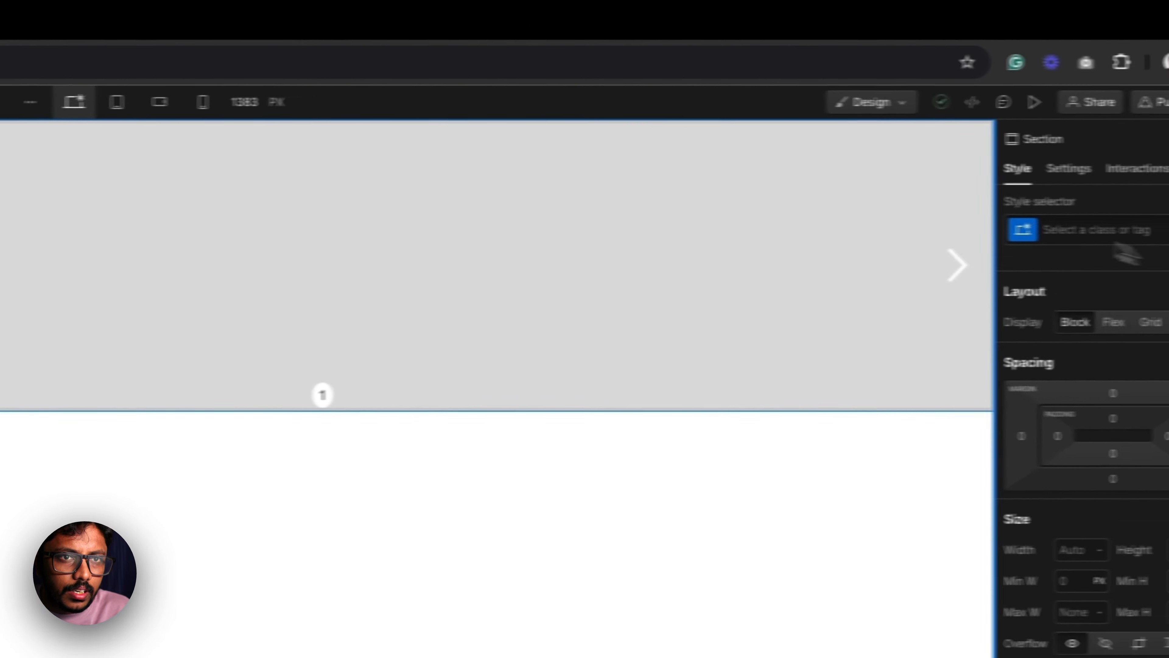
left_click(1070, 145)
type("sect")
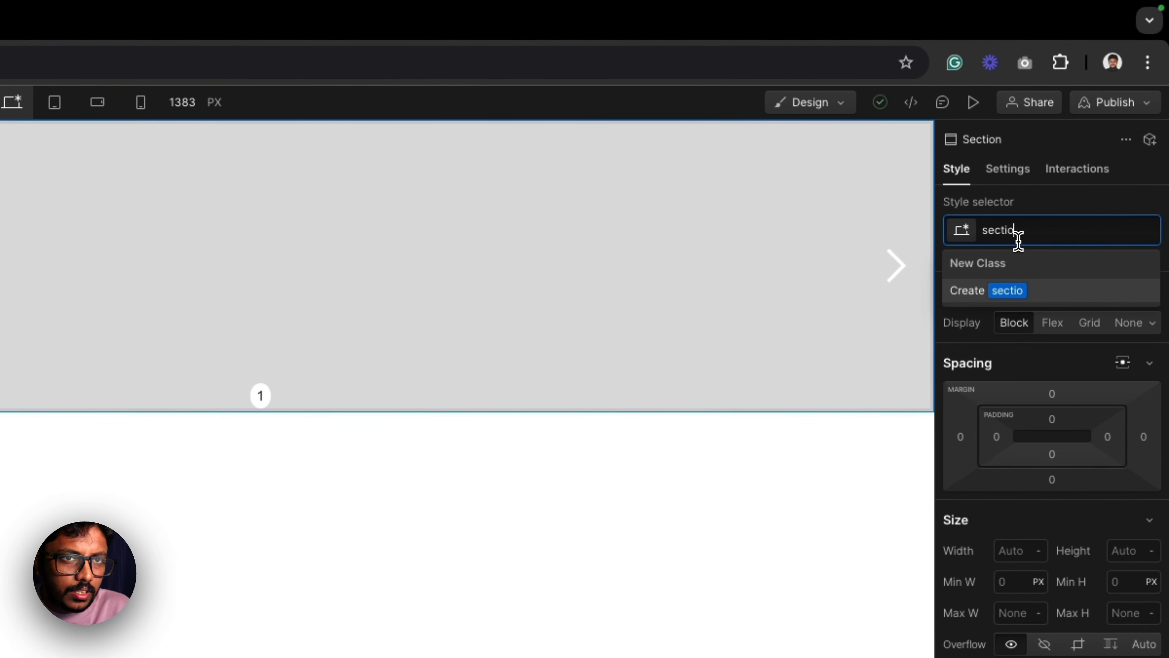
type("io")
key("BackSpace")
key("BackSpace")
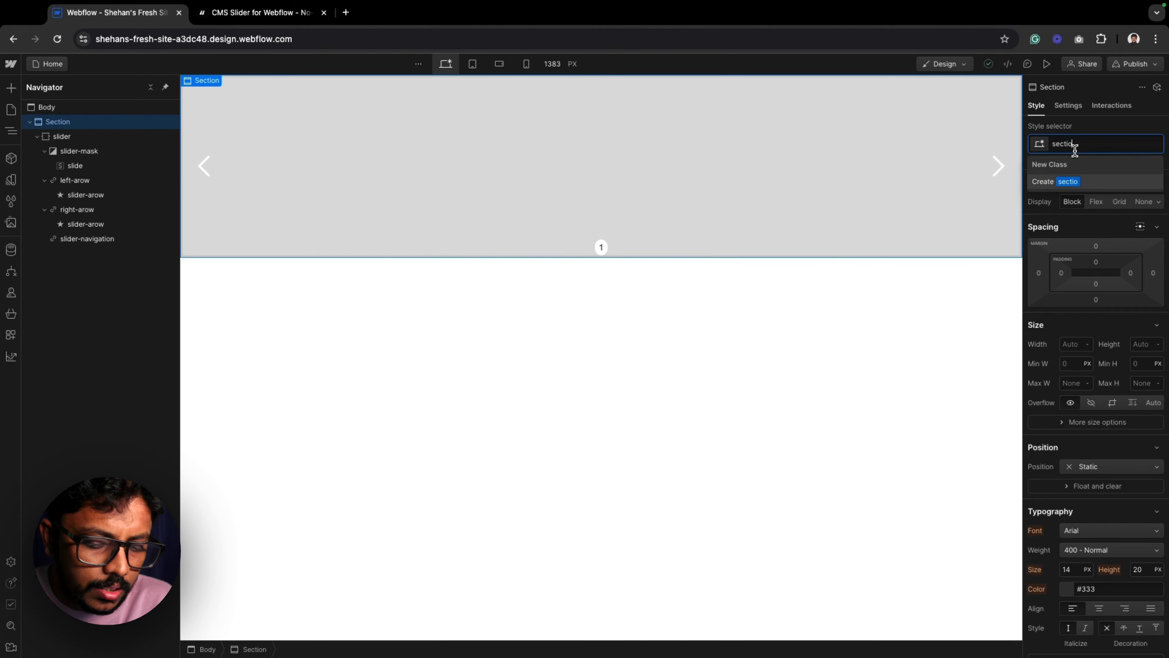
type("n")
key("Return")
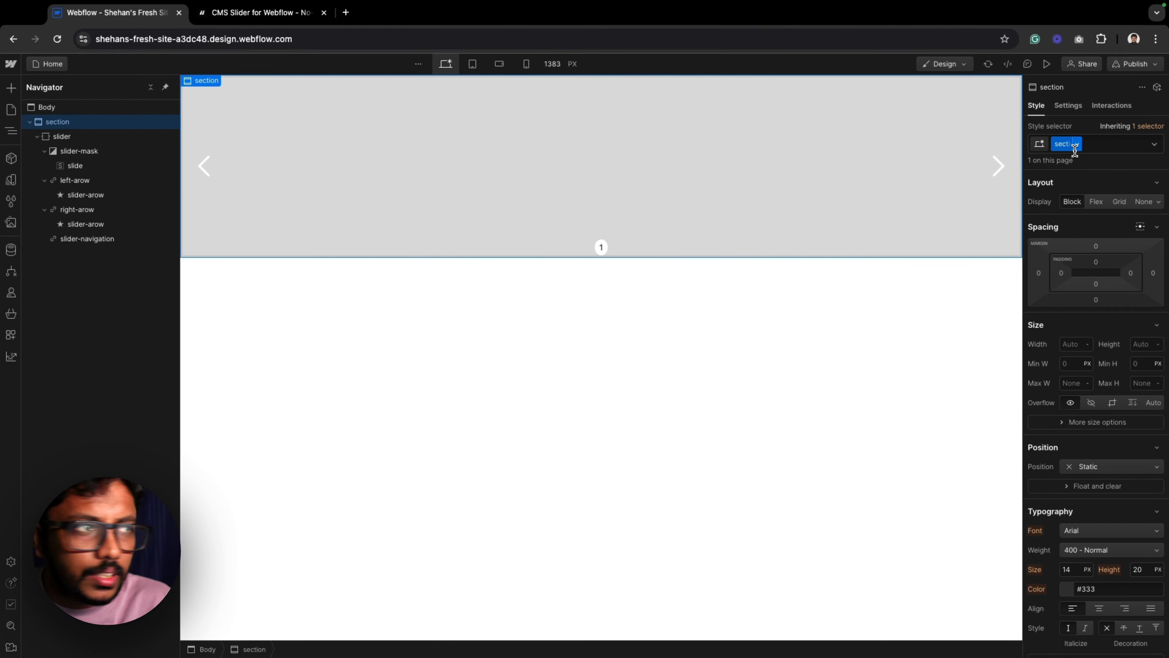
Set the minimum height of the slider element to 80 VH.
left_click(73, 137)
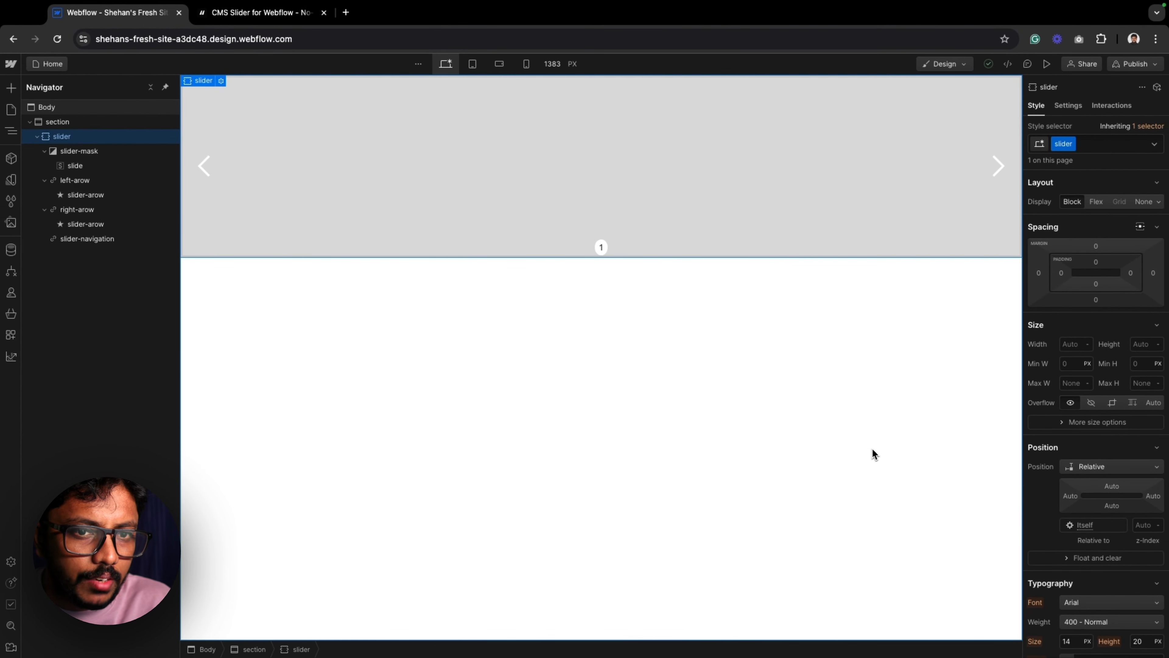
left_click(1145, 365)
type("80")
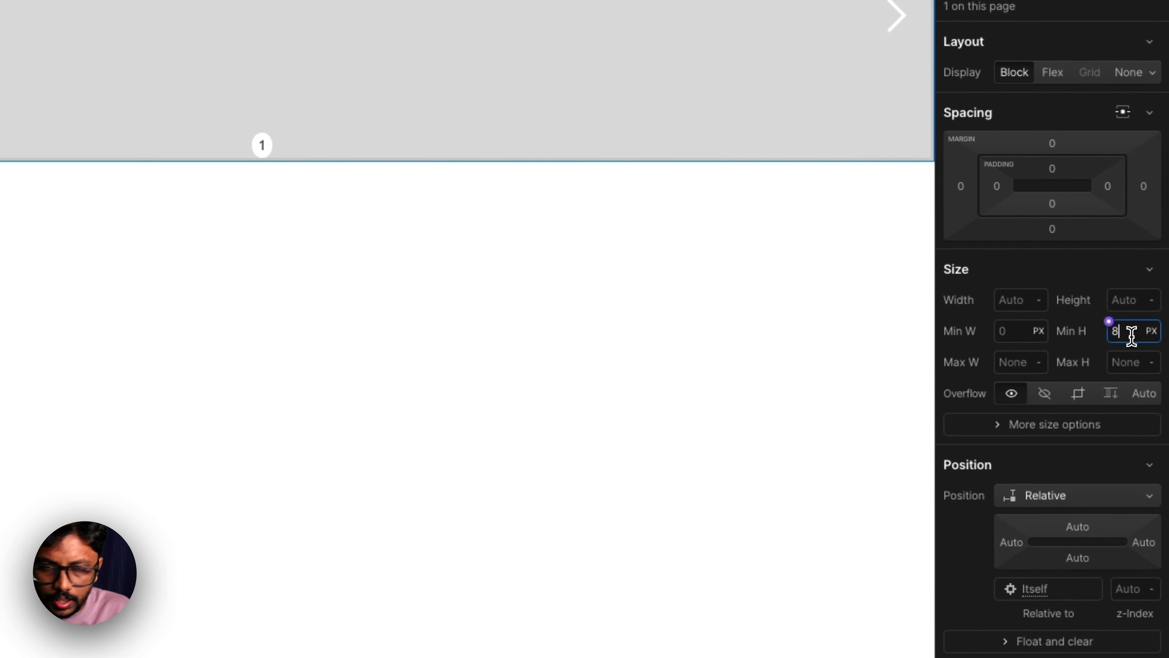
type("vh")
key("Return")
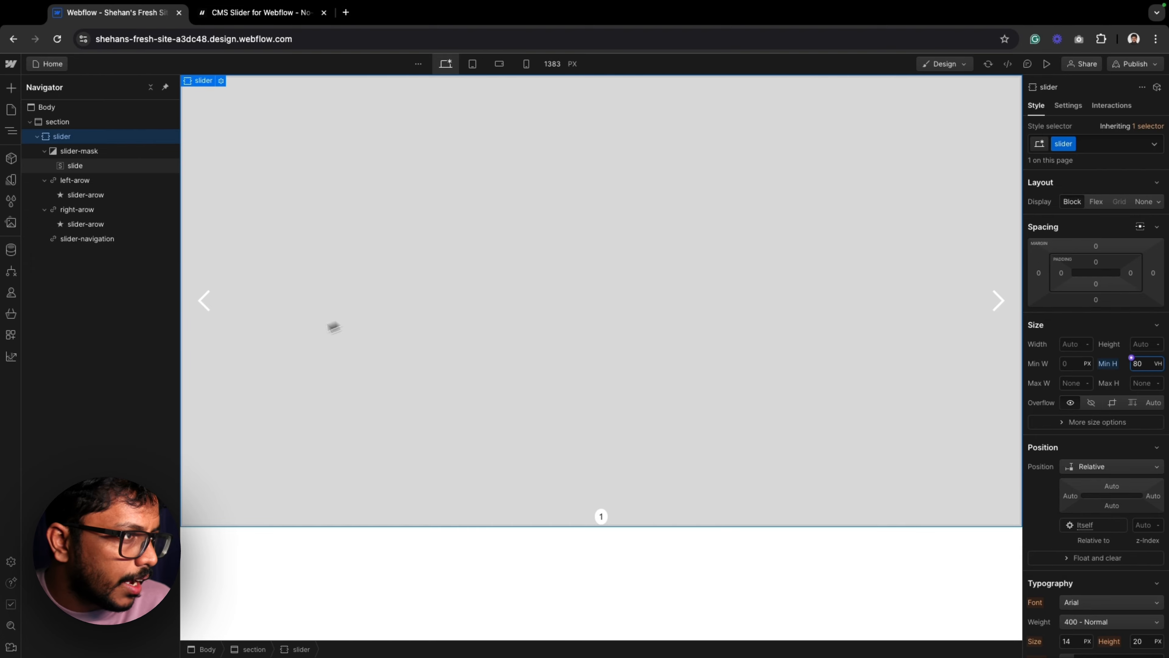
Start a new CMS collection and name it "slider".
left_click(70, 180)
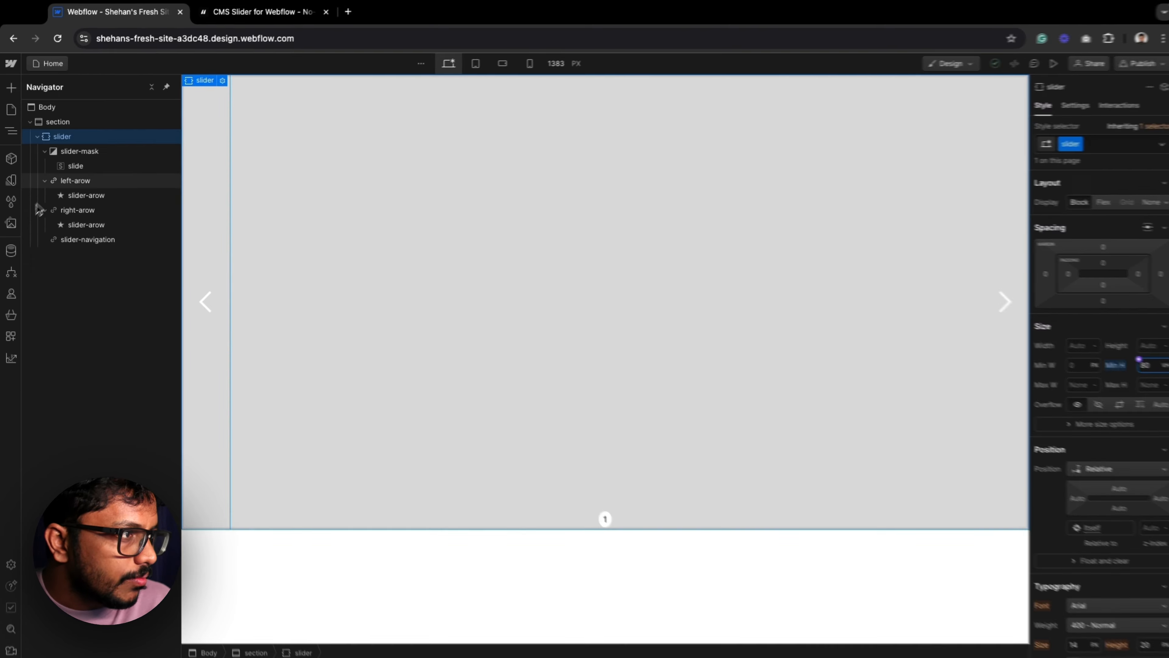
left_click(30, 121)
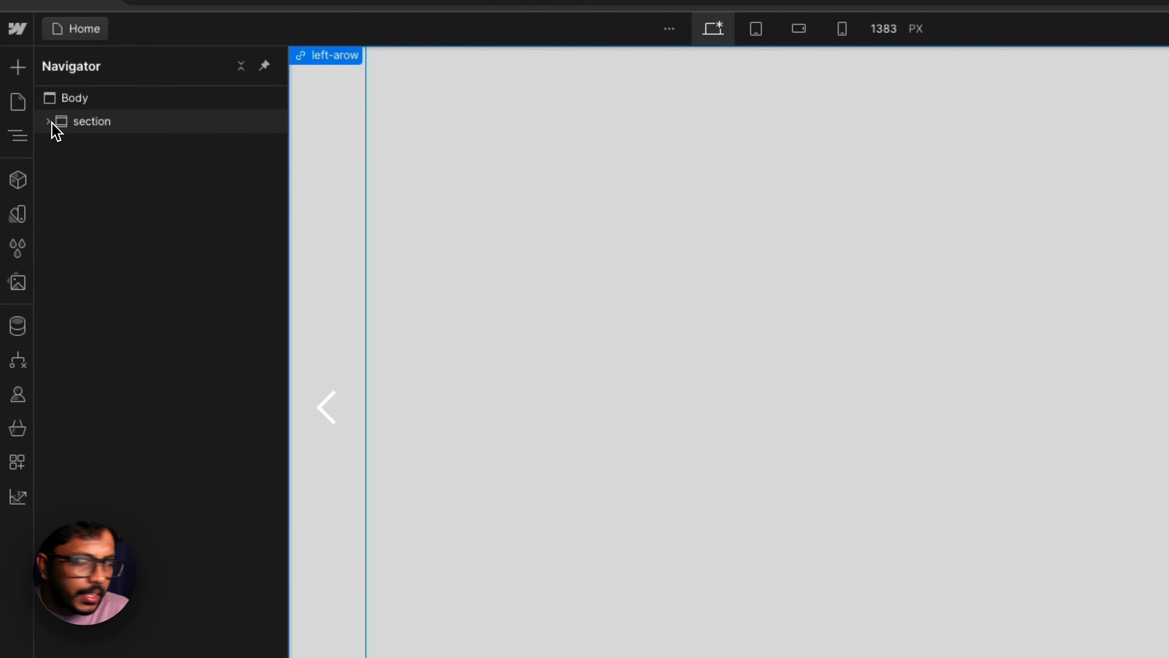
left_click(19, 327)
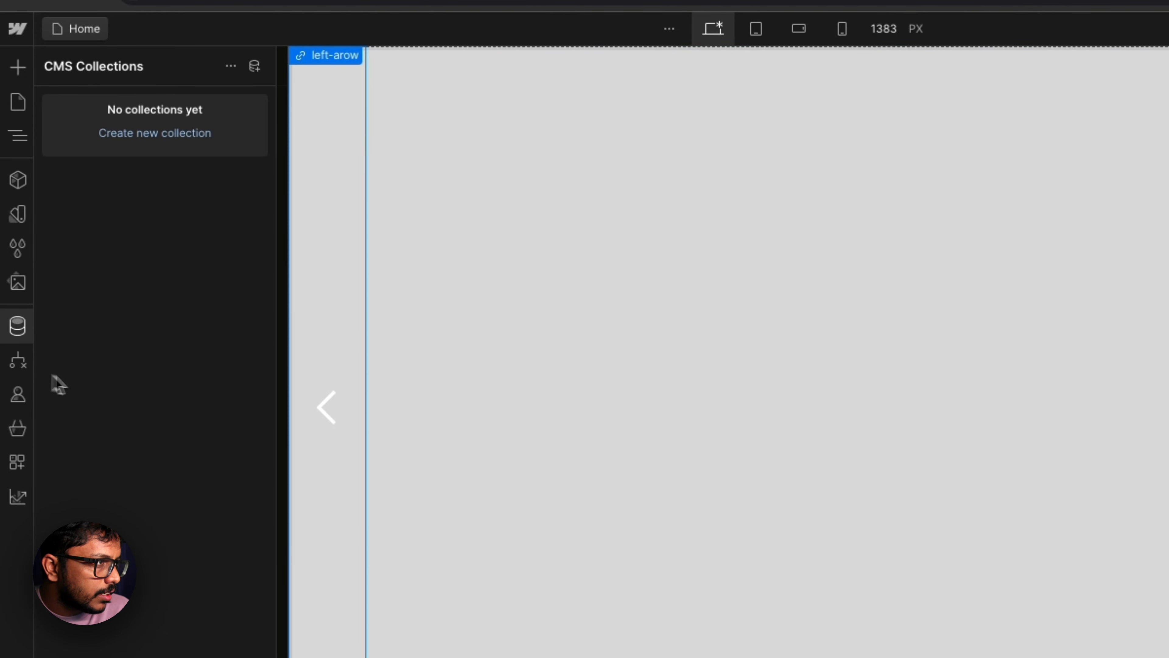
left_click(256, 66)
left_click(385, 254)
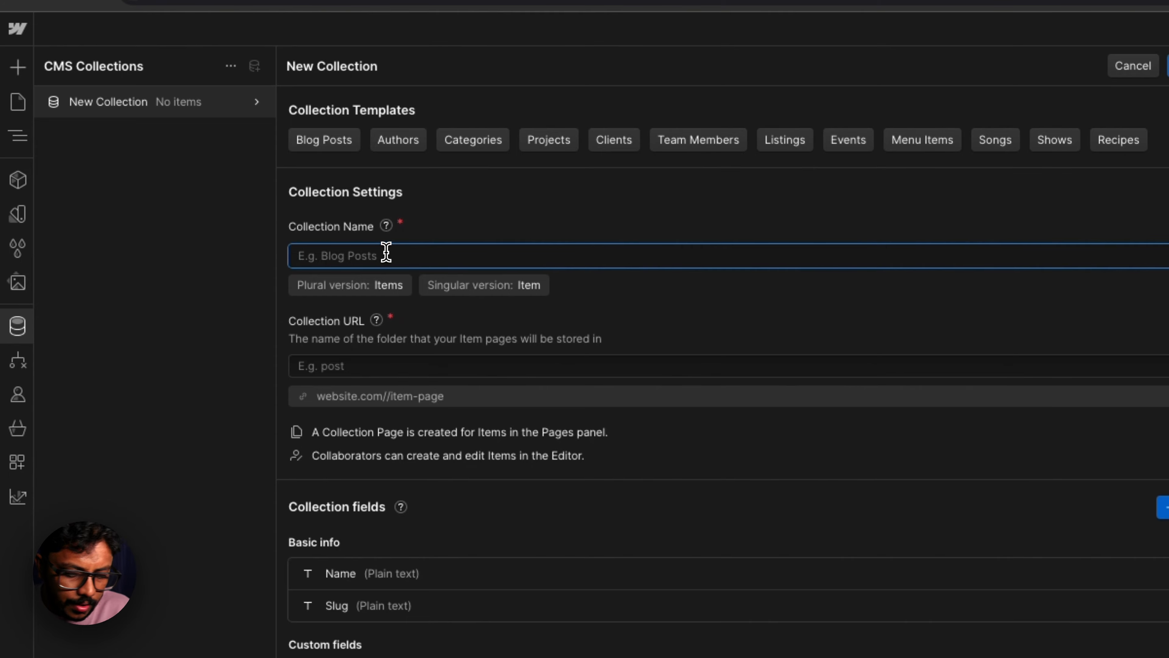
type("slider")
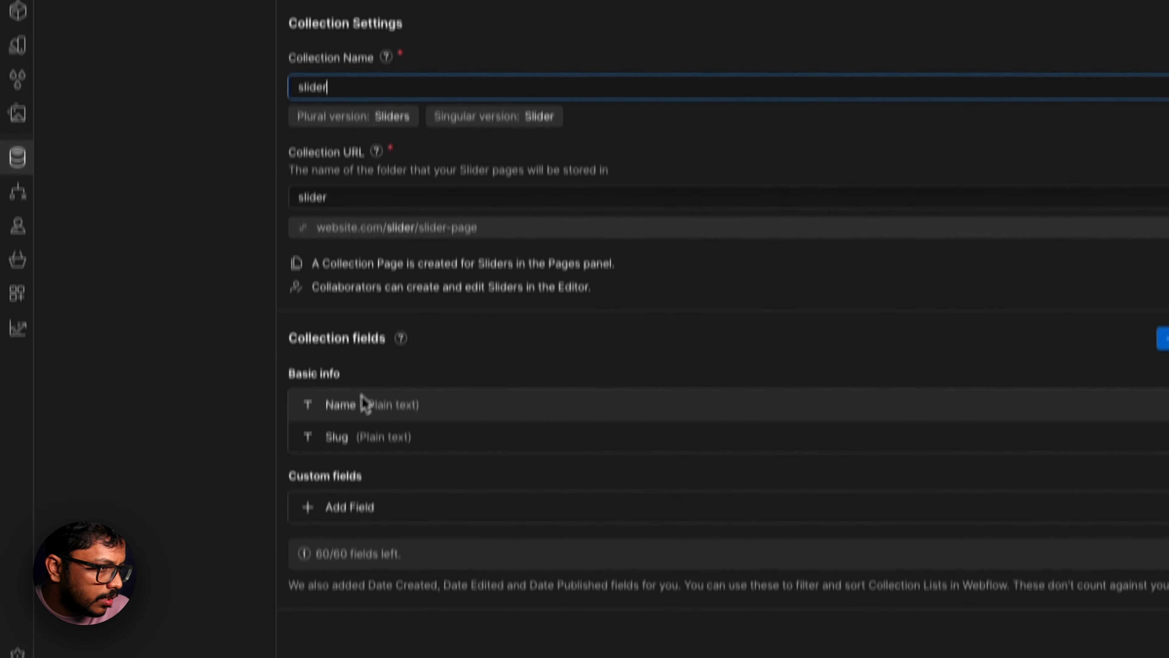
Relabel the collection's basic Name field as "slider-name".
left_click(364, 404)
double_click(369, 471)
type("slid")
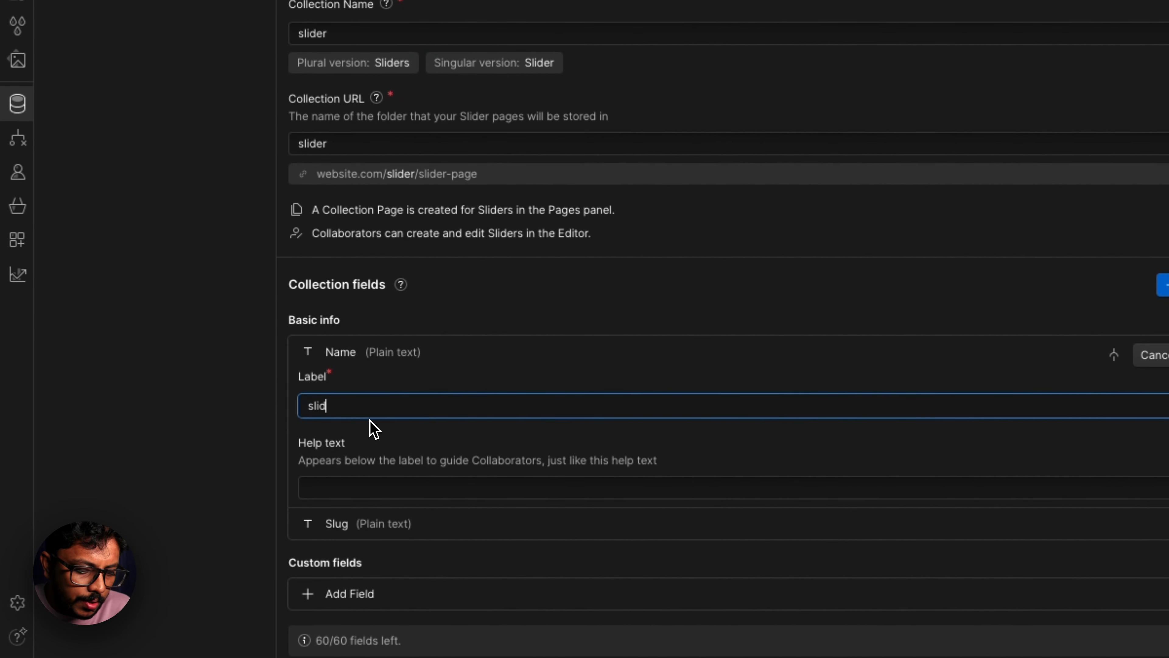
type("er-name")
key("Return")
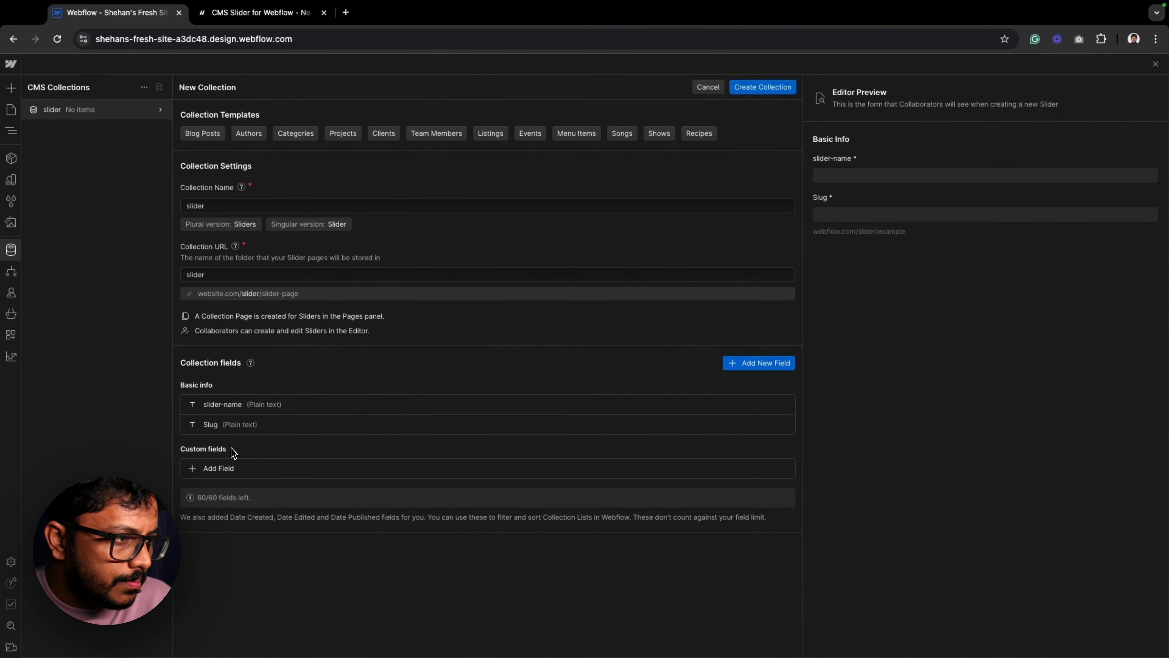
Add a custom Image field labelled "slider-image" to the collection and save it.
left_click(213, 468)
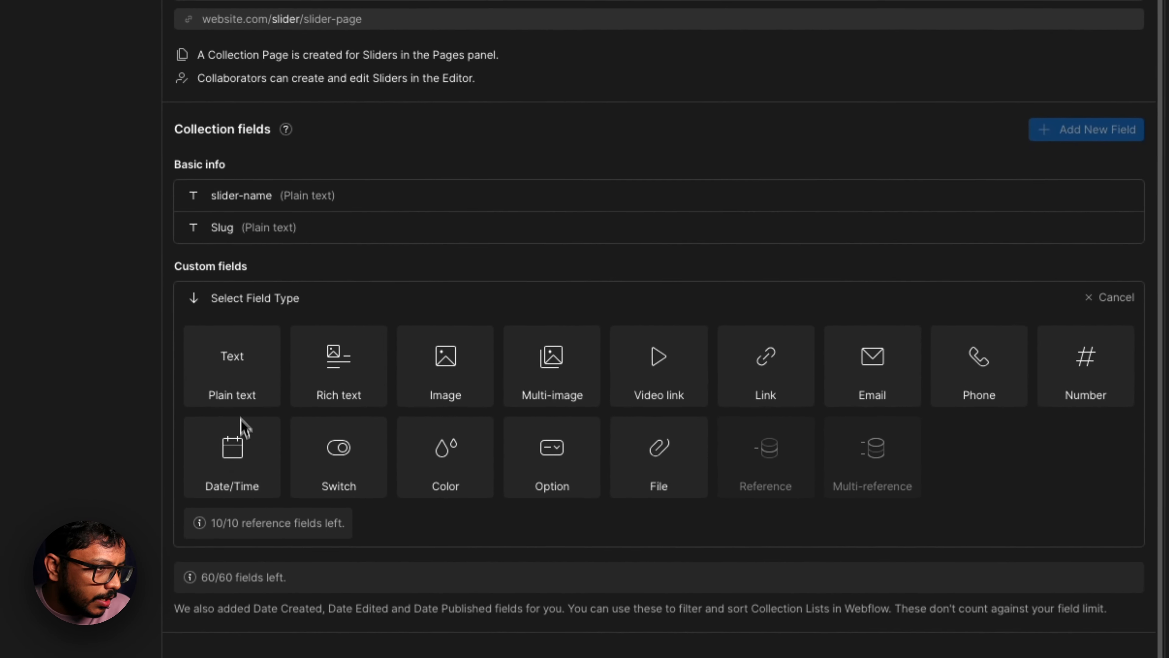
left_click(461, 380)
type("slider-image")
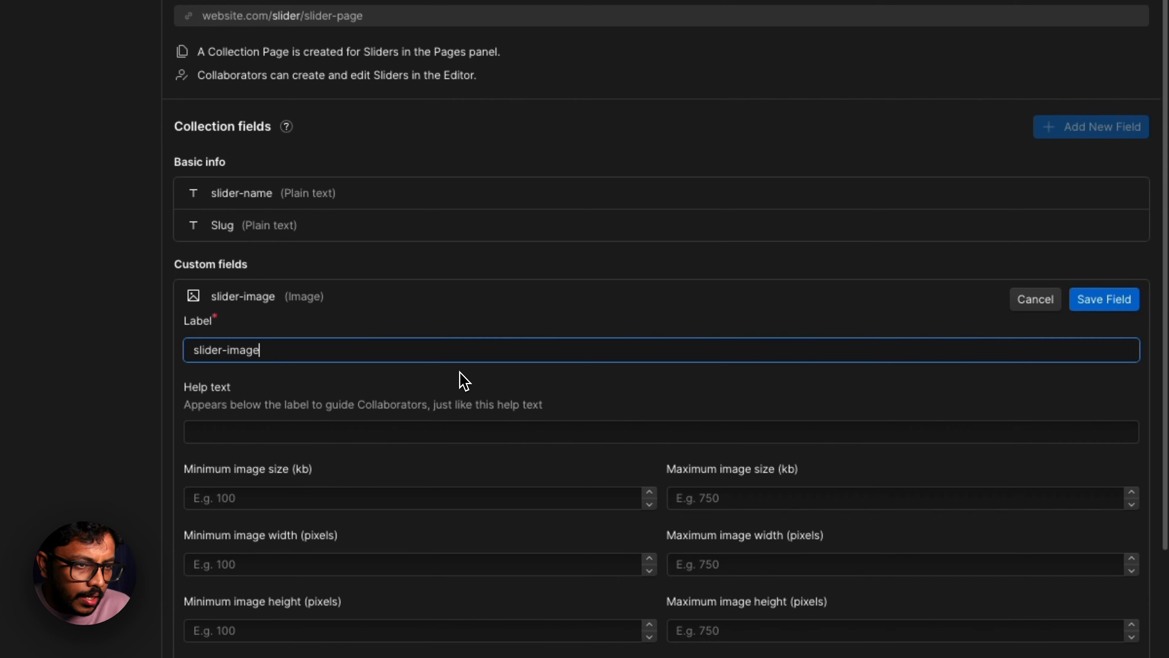
left_click(1104, 299)
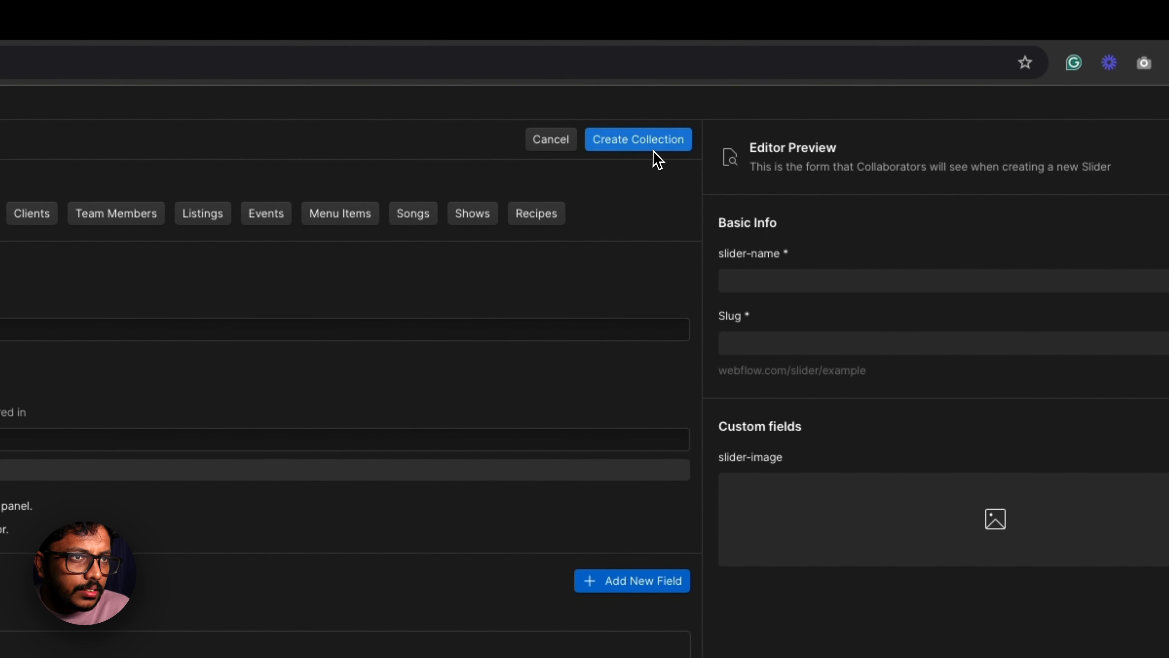
Create the collection and generate 5 sample items for it without a description.
left_click(663, 141)
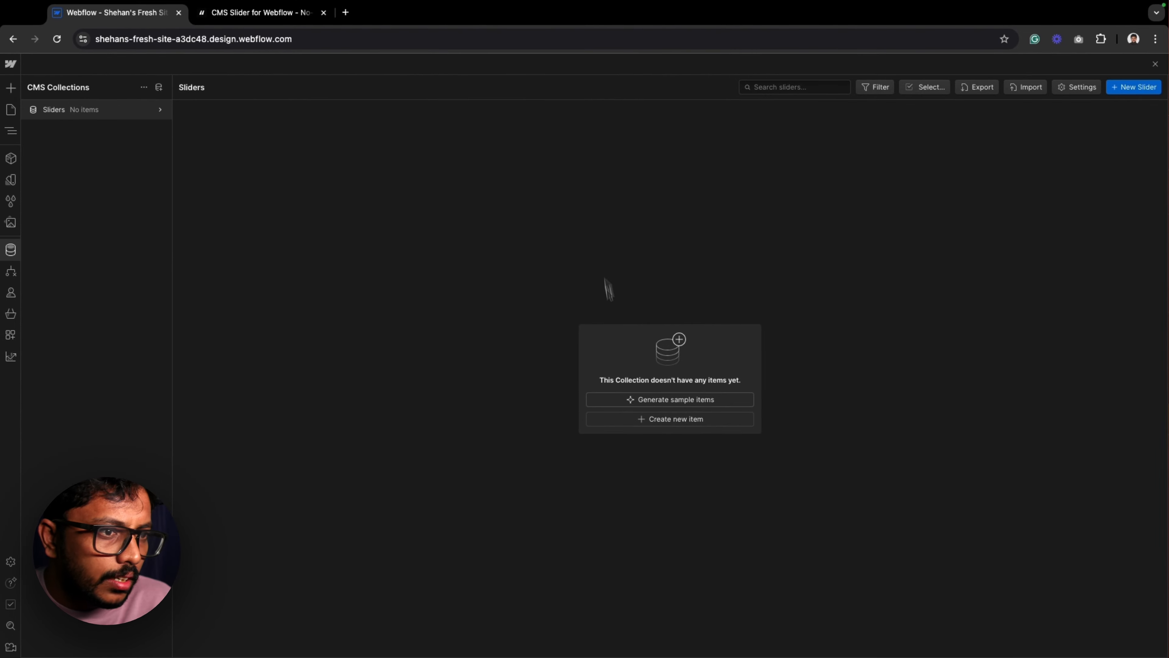
left_click(675, 404)
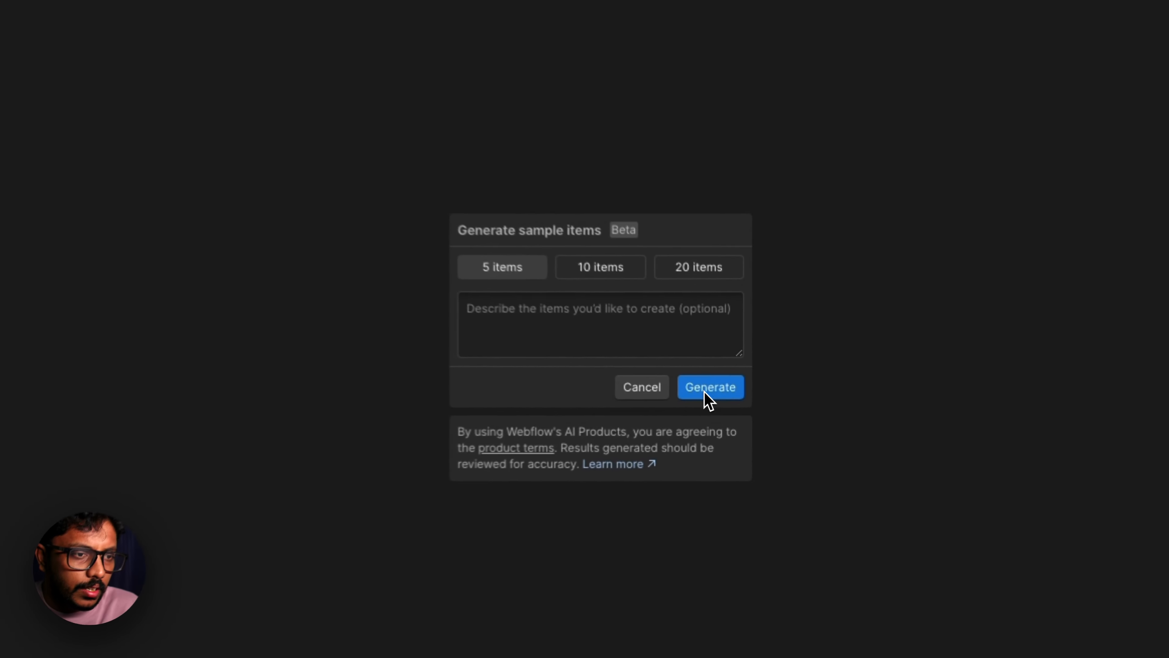
left_click(705, 392)
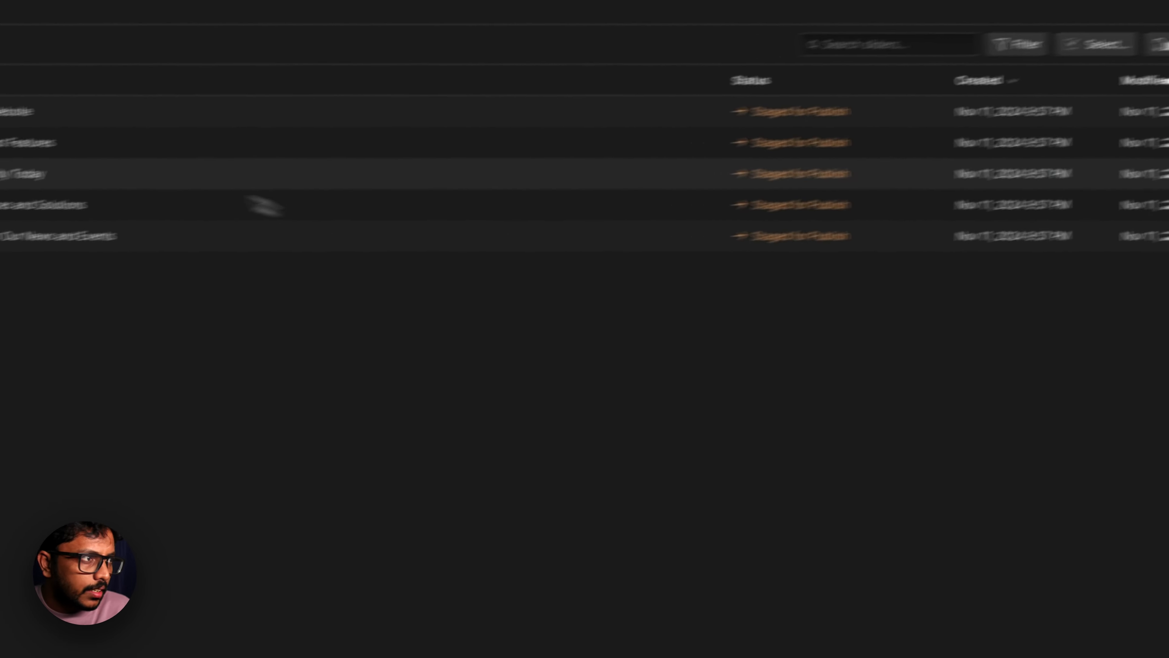
Check the slider-name and slider-image fields of the "Welcome to Our Website" item, and return to the page canvas.
left_click(131, 121)
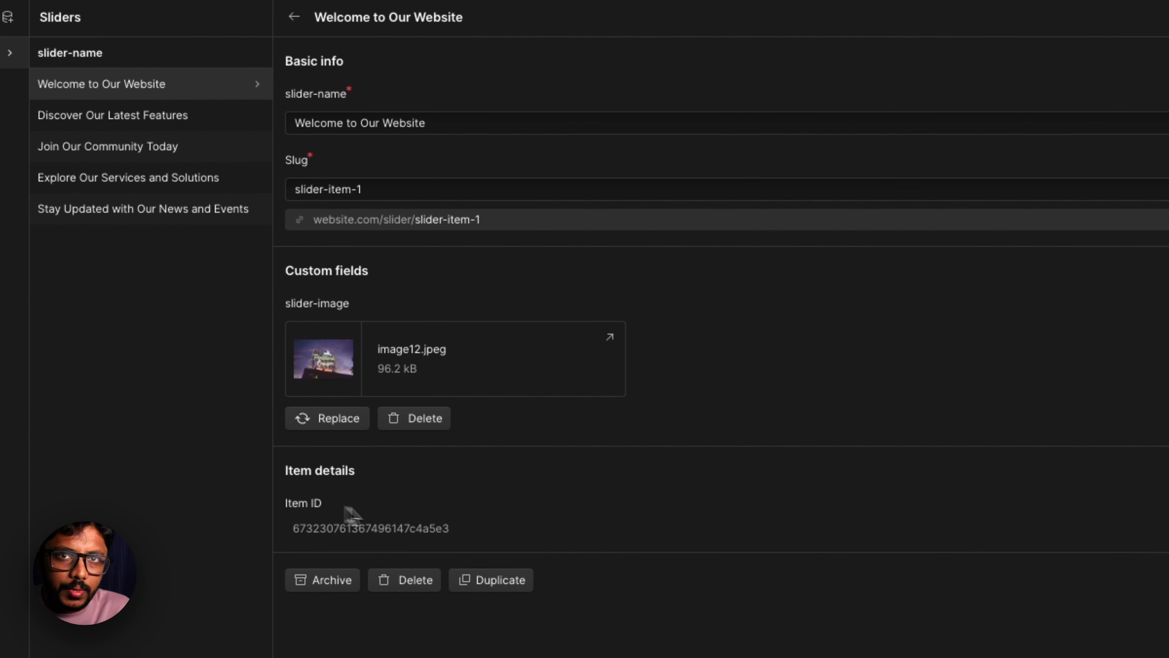
left_click(1134, 124)
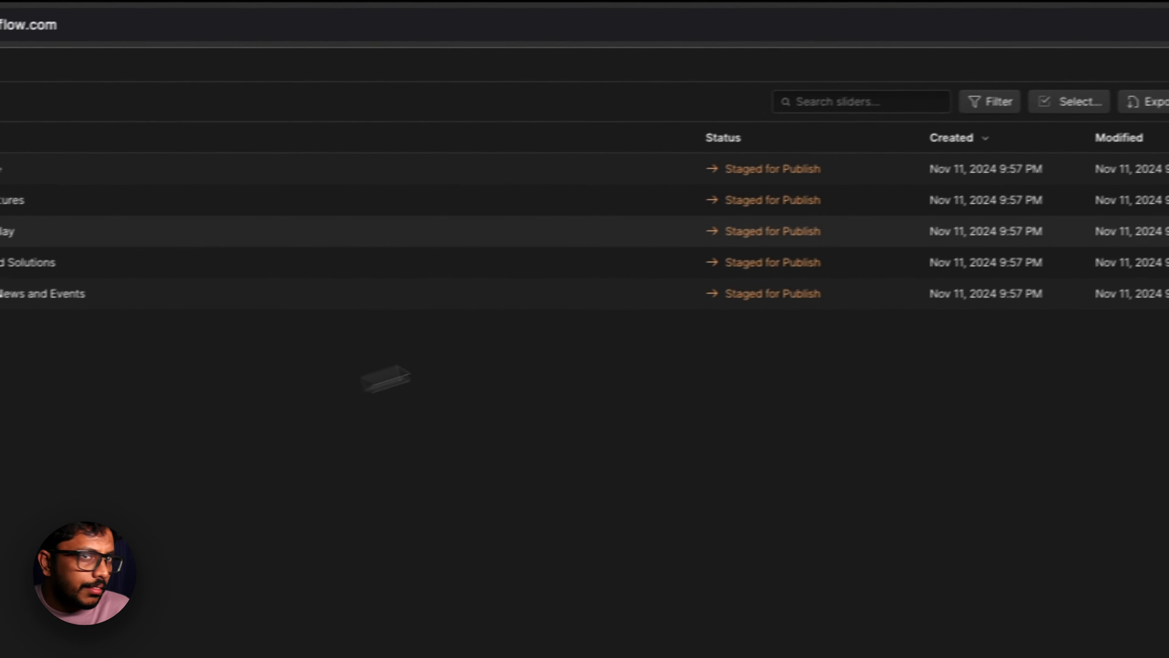
left_click(1148, 106)
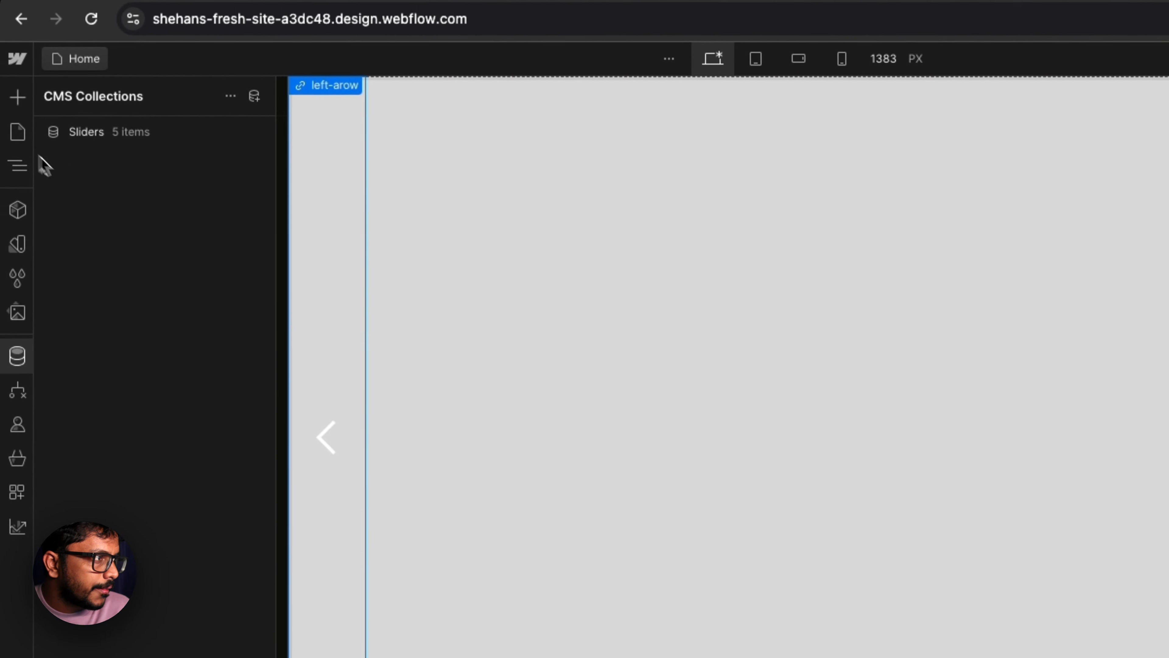
Insert a Div Block inside the slide element of the slider-mask.
left_click(24, 174)
left_click(22, 185)
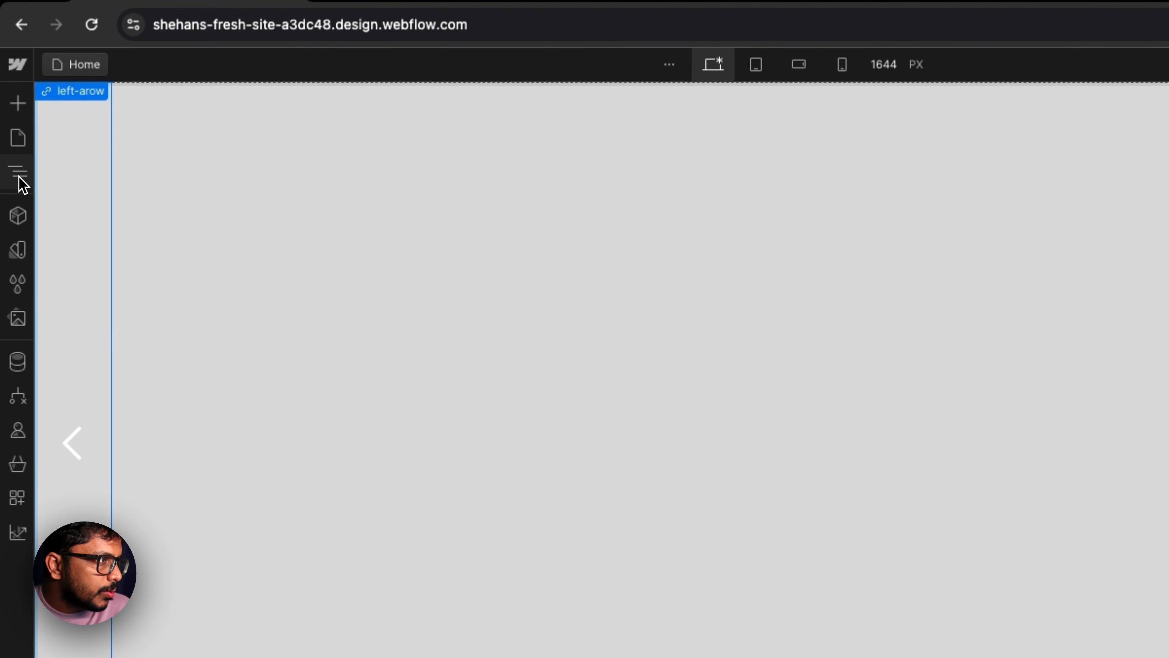
left_click(18, 176)
left_click(781, 410)
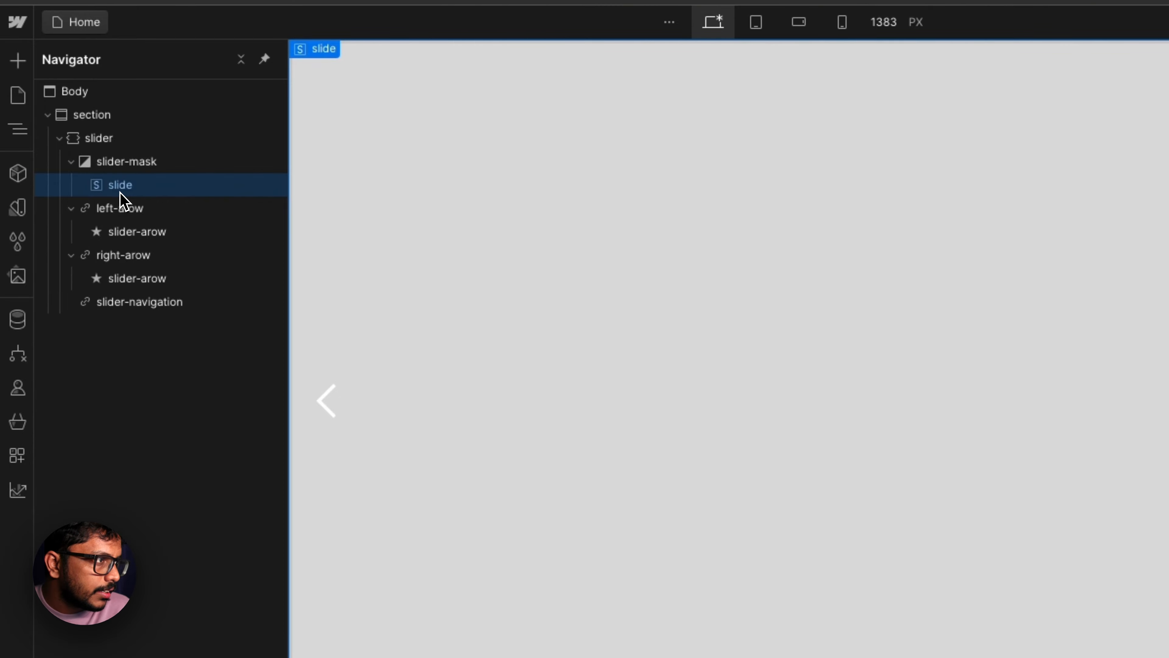
left_click(21, 73)
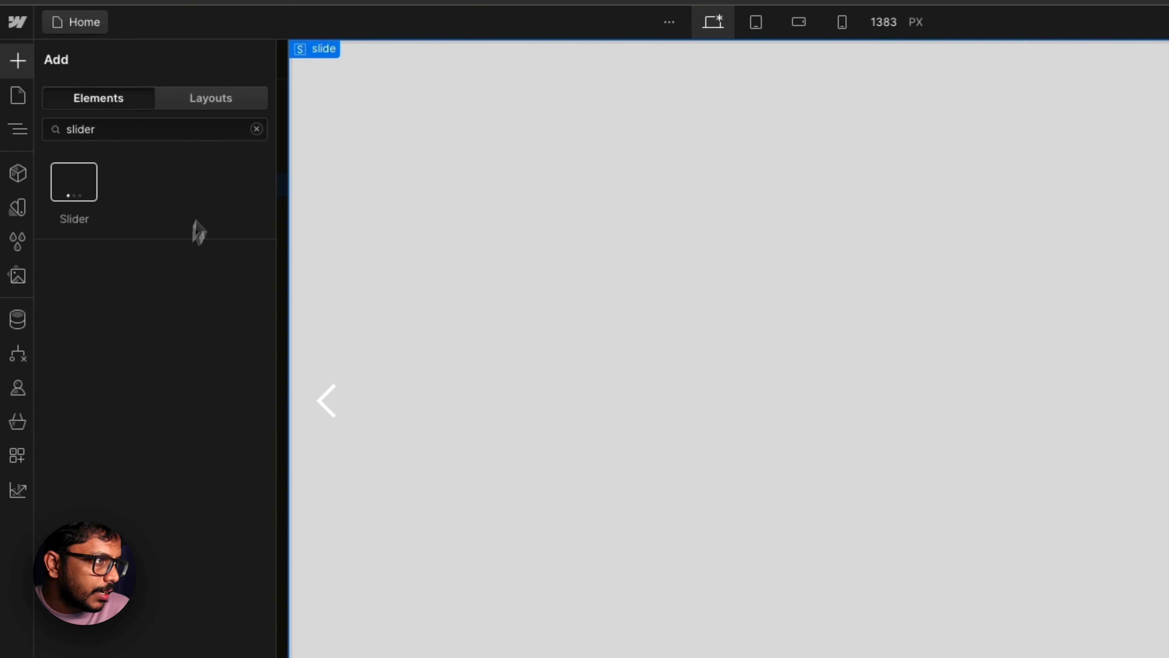
left_click(254, 131)
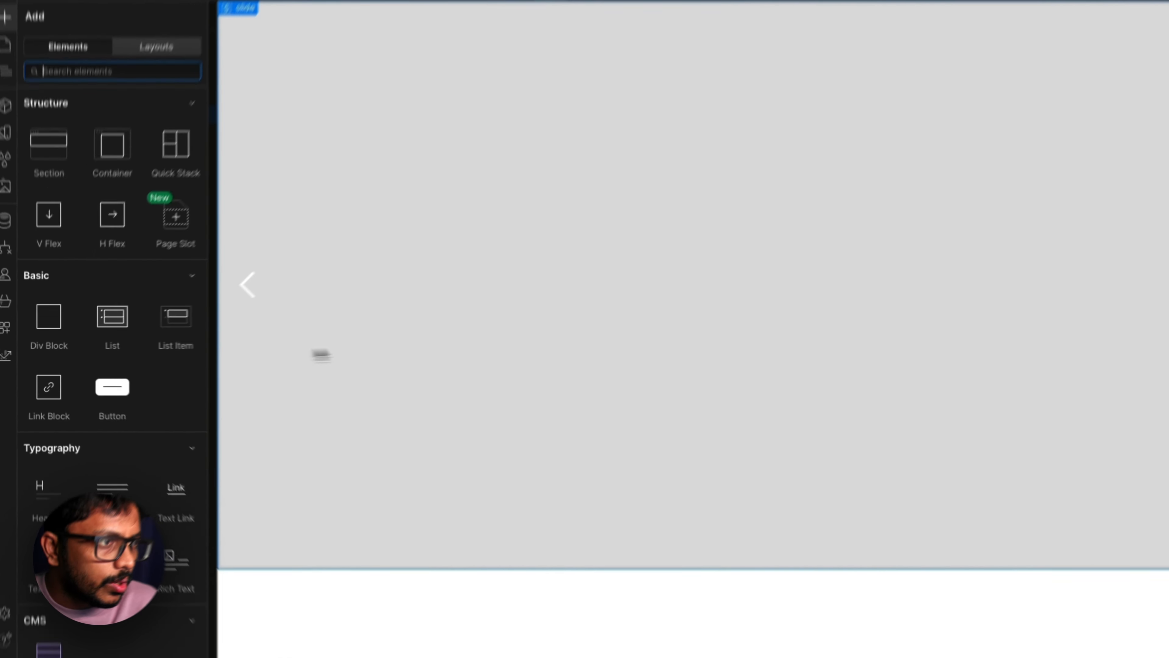
key("z")
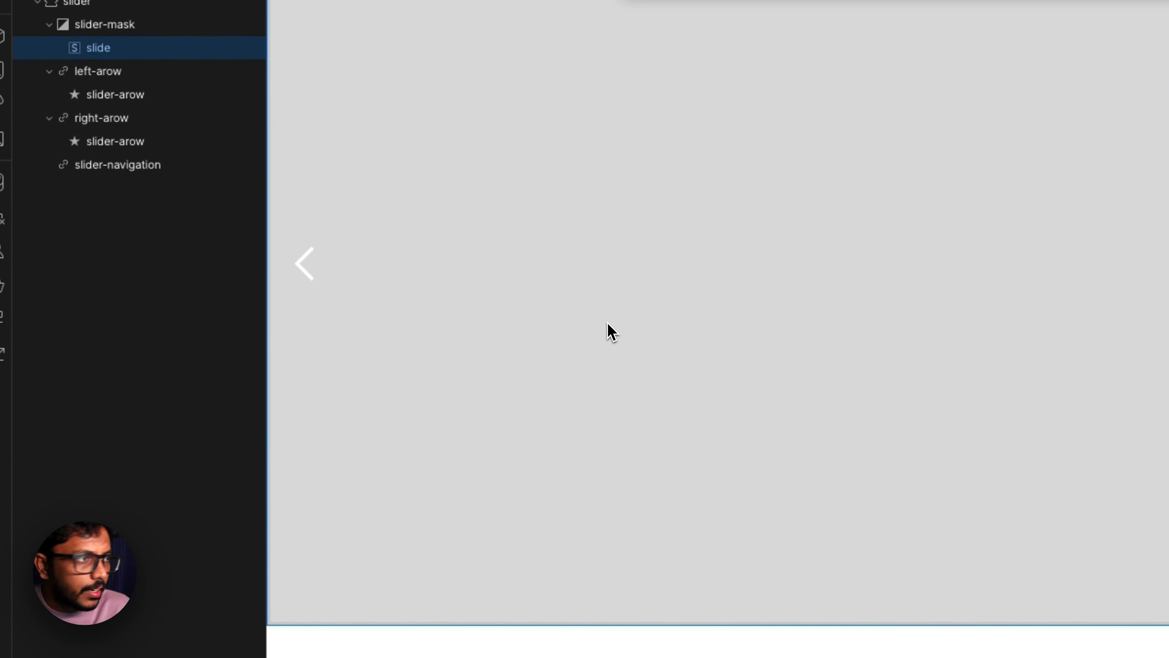
key("super+k")
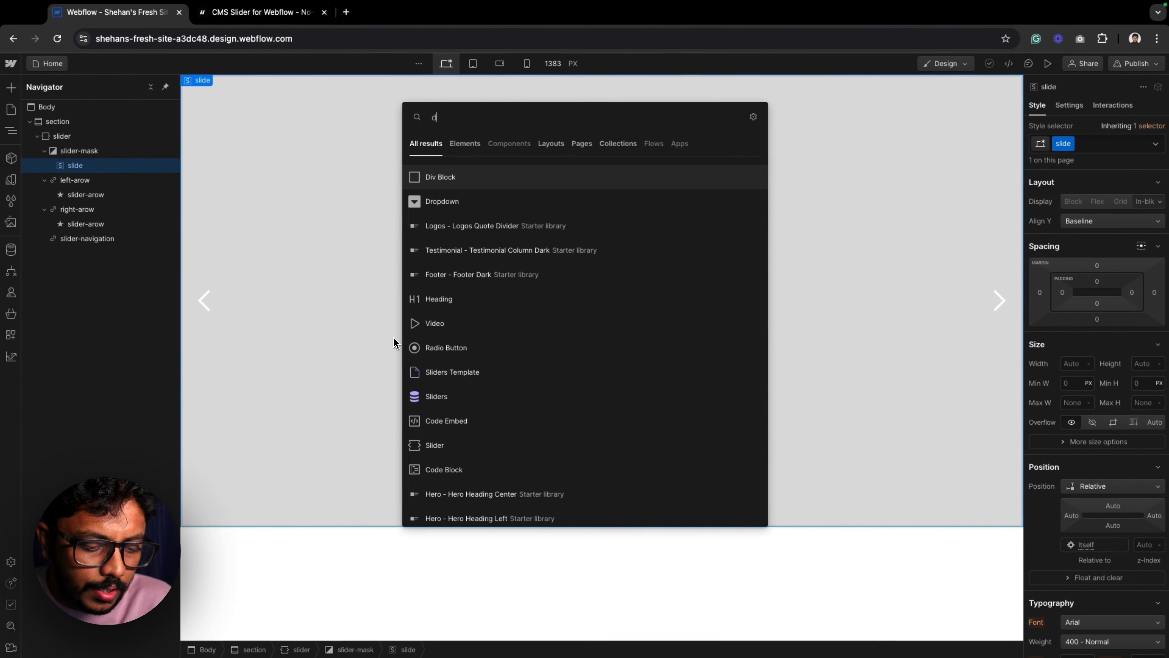
type("div")
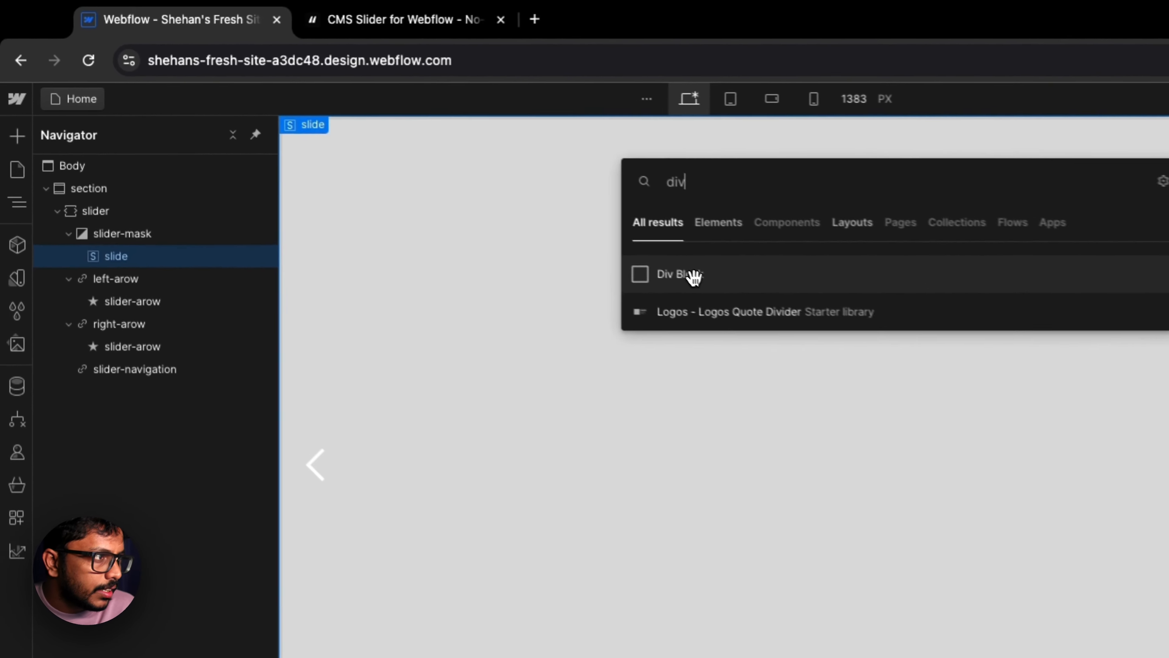
left_click(453, 178)
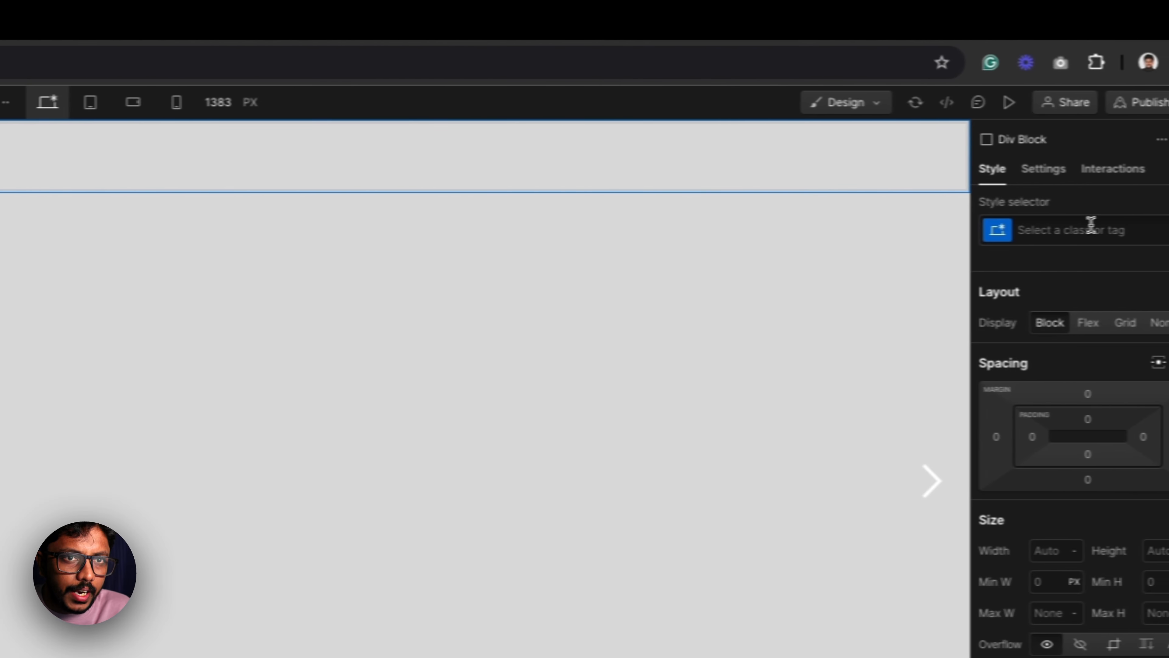
Create a new class named "slider_wrap" for the Div Block inside the slide.
left_click(1046, 230)
type("sli")
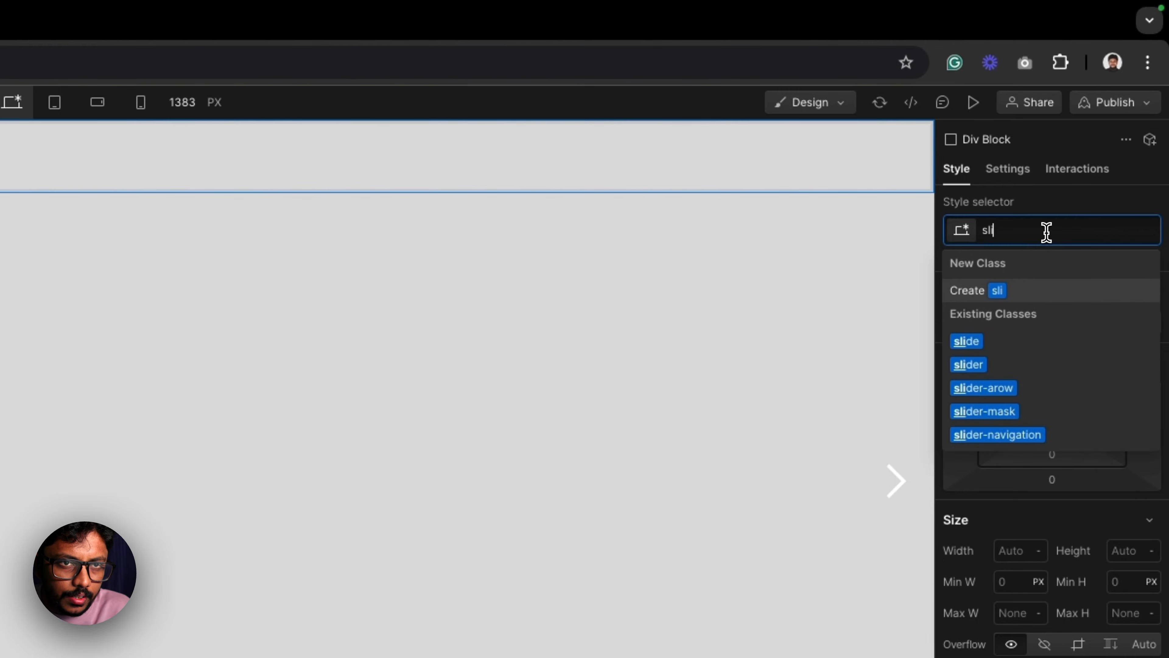
type("der_w")
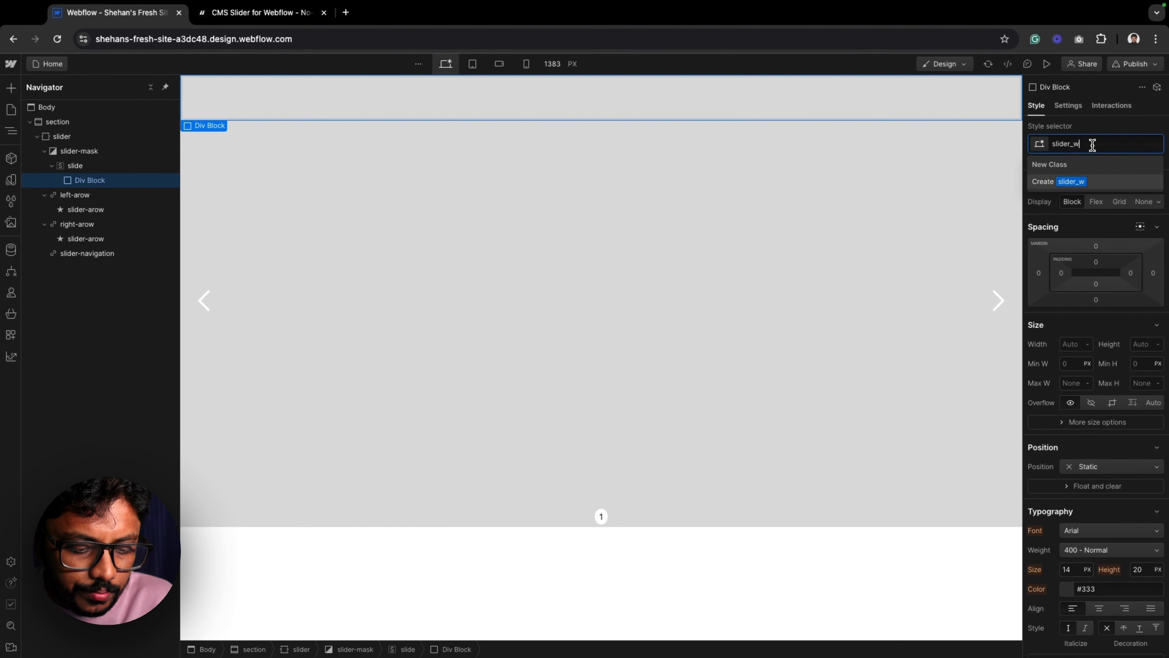
type("rap")
key("Return")
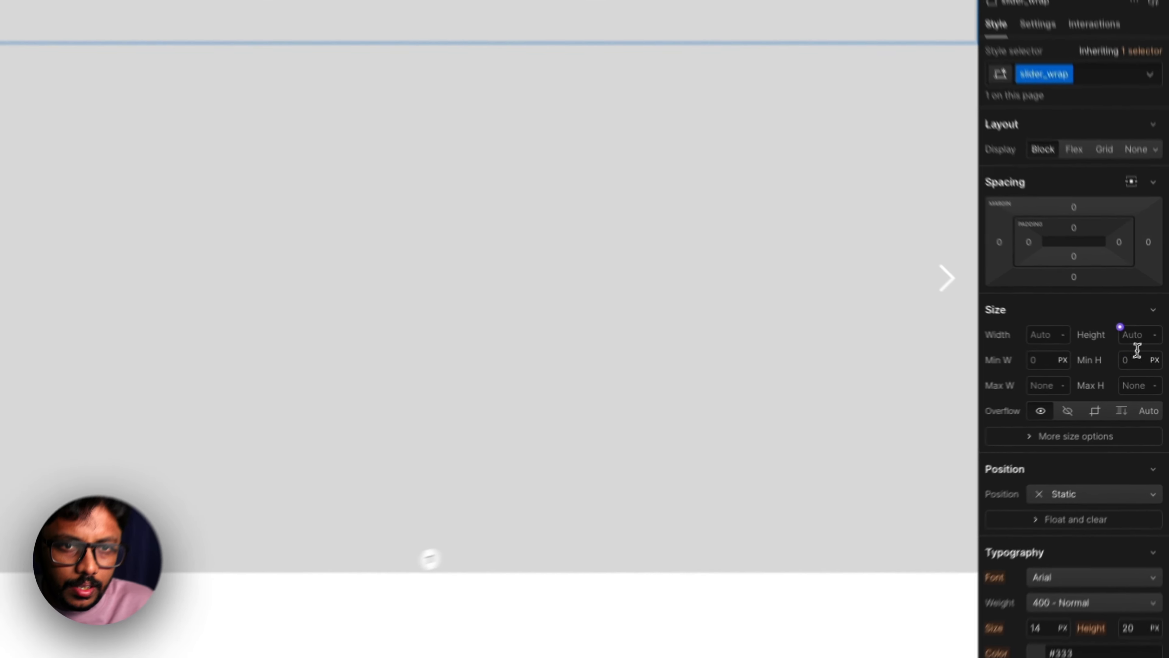
Set the height of the slider_wrap div to 100%.
left_click(1147, 345)
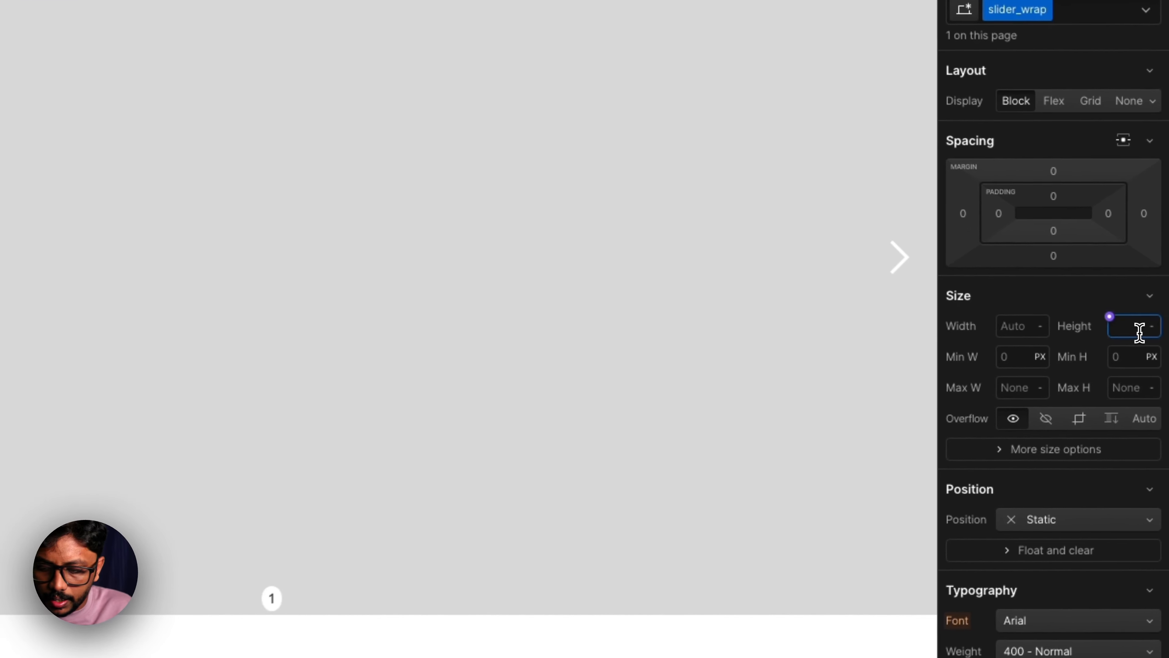
type("100")
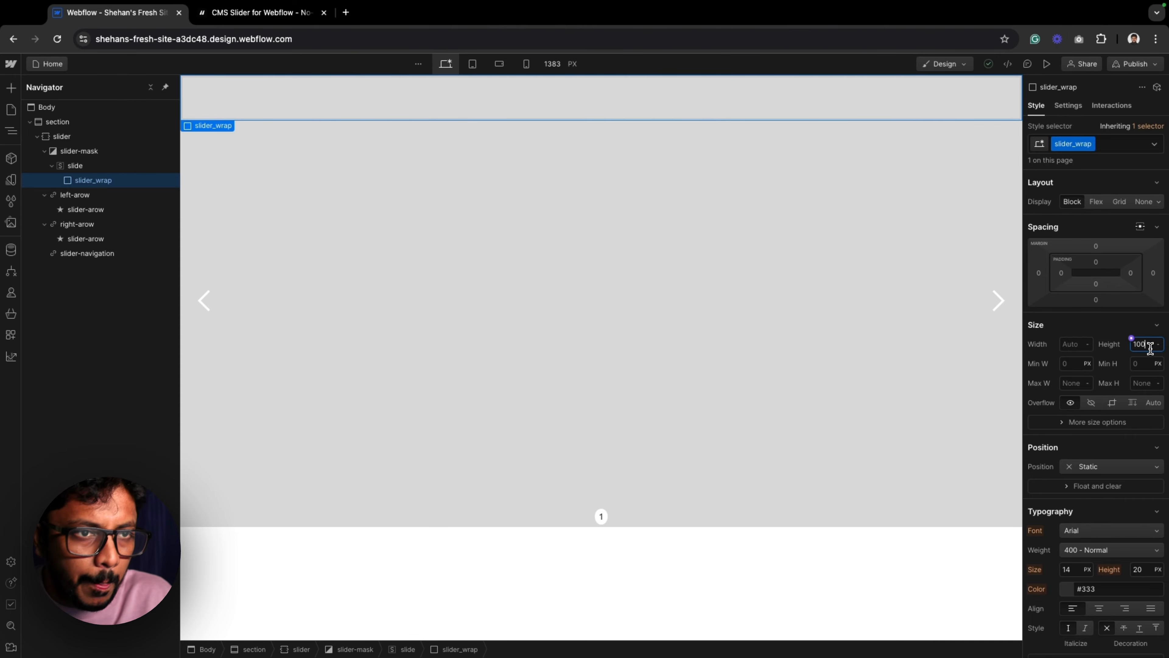
type("1--%%")
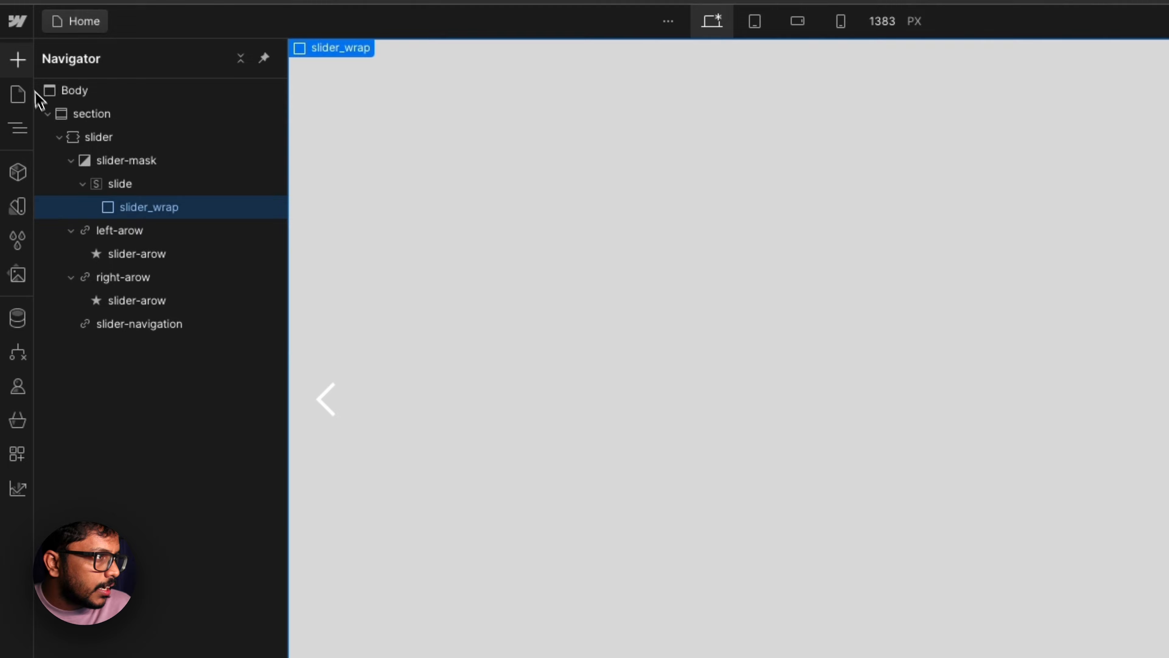
Insert a Div Block inside the slider_wrap div.
left_click(13, 91)
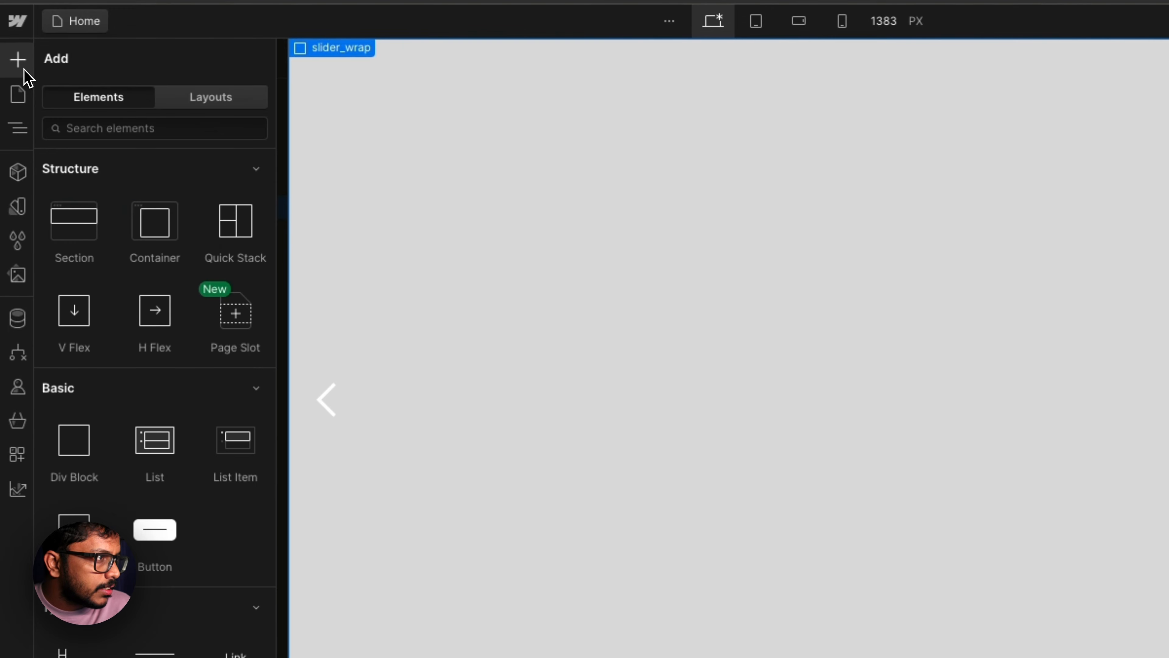
scroll(117, 507, "down", 10)
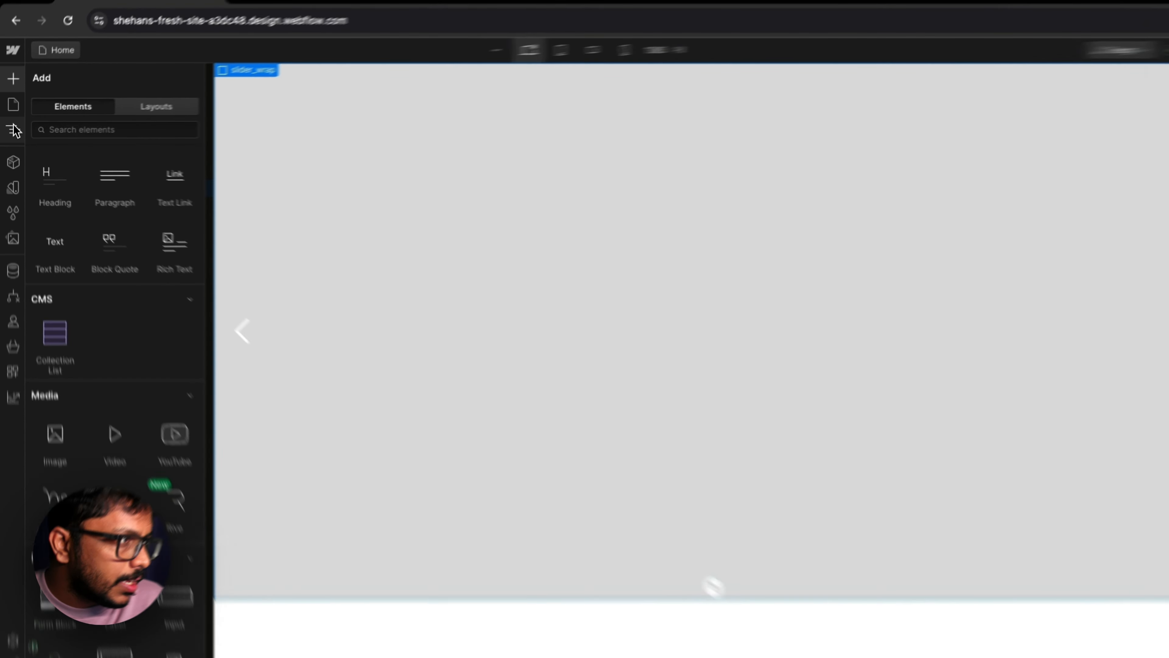
left_click(11, 130)
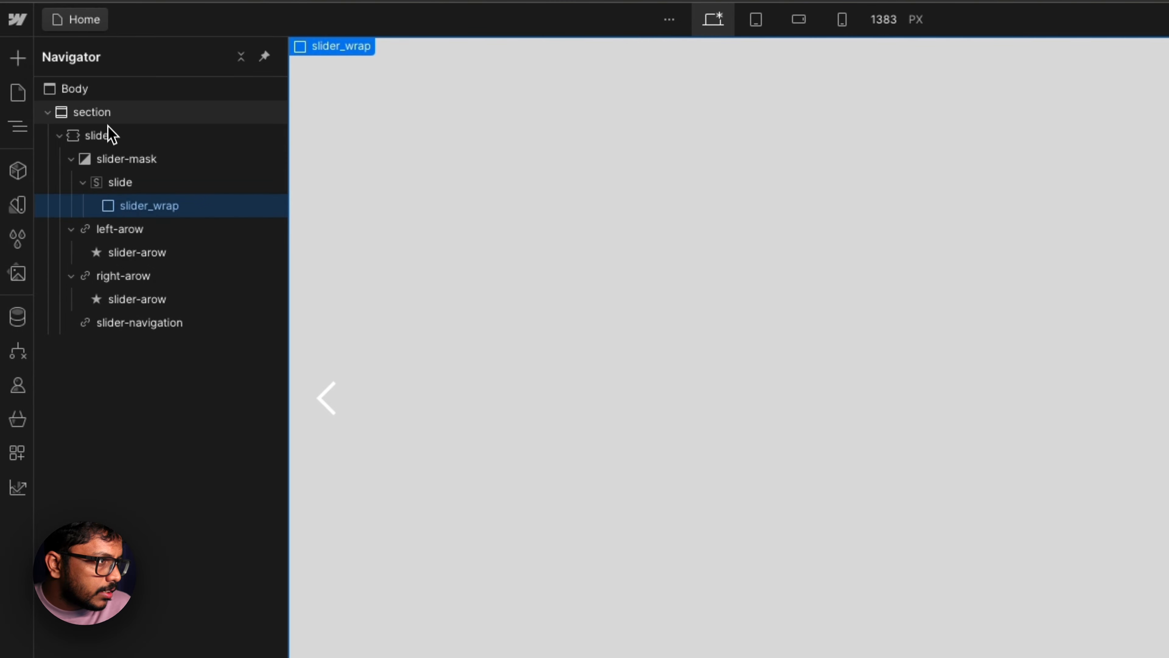
left_click(18, 59)
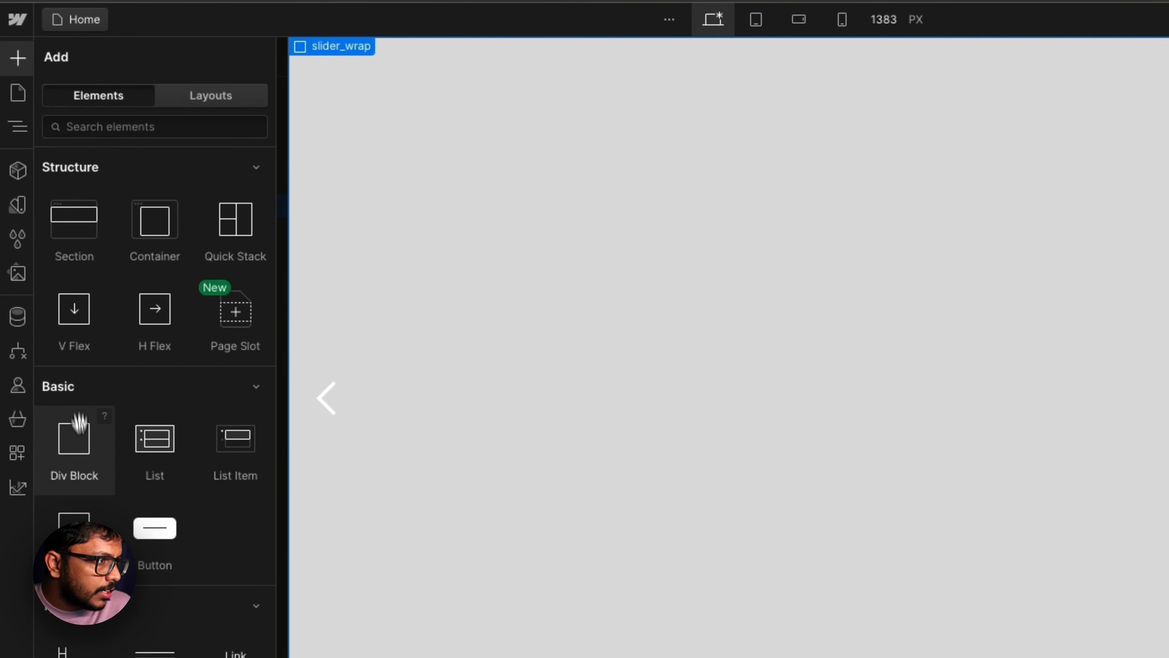
left_click(81, 454)
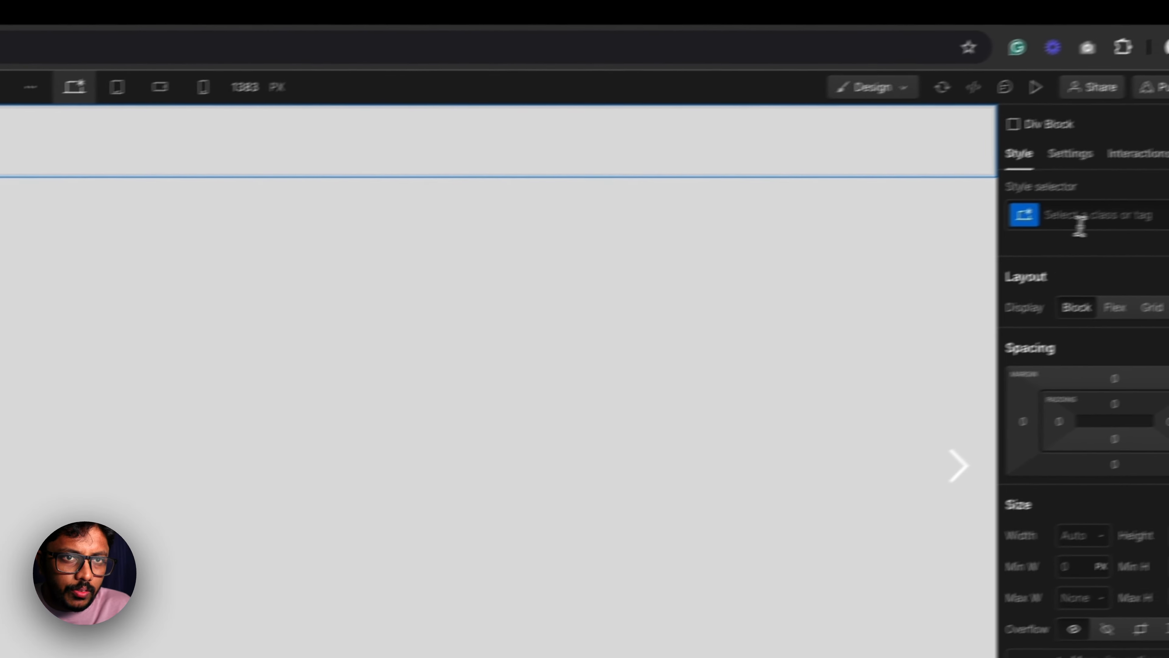
Create a new class named "inage_wrap" for the Div Block inside slider_wrap.
left_click(1080, 225)
type("image")
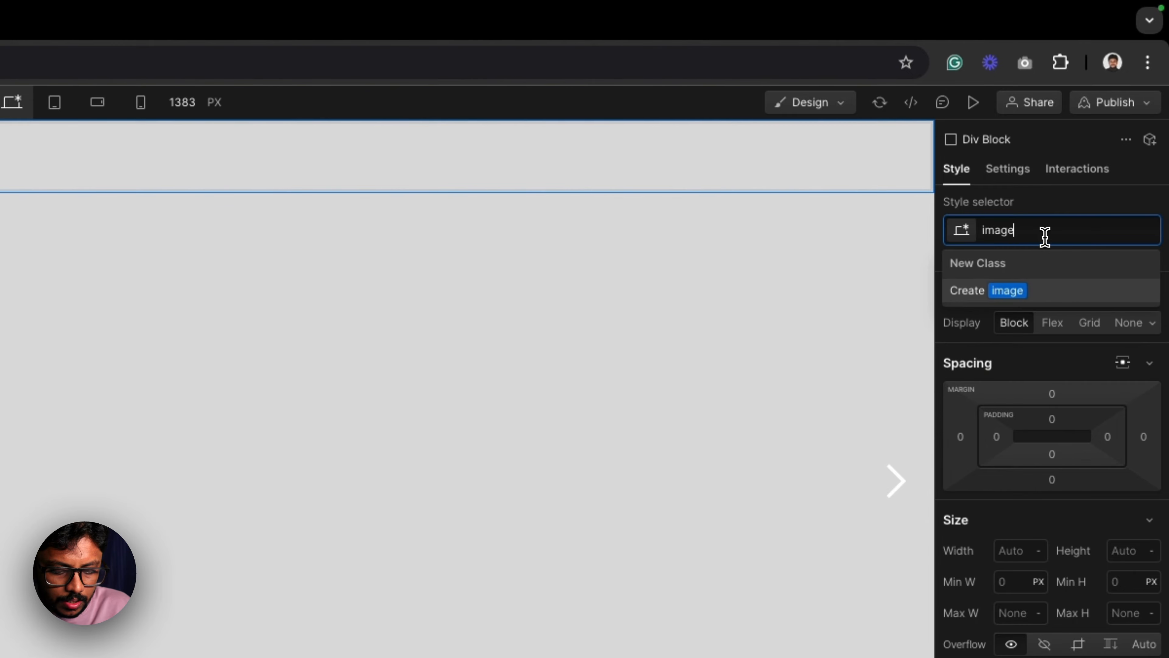
type("-wrap")
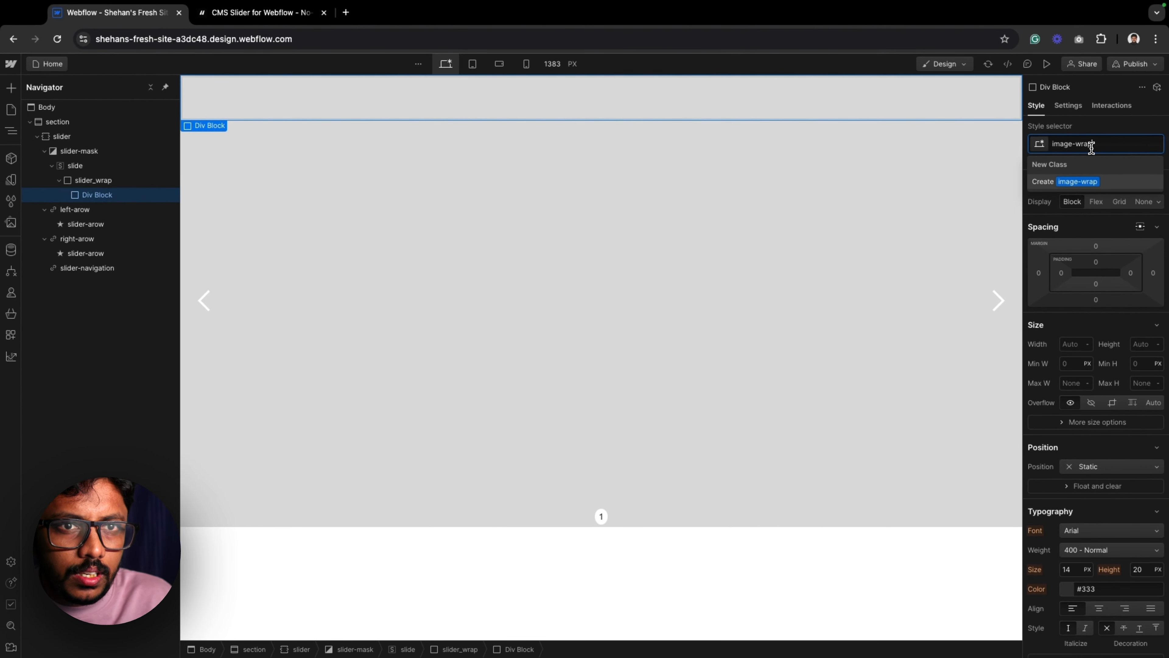
type("inage")
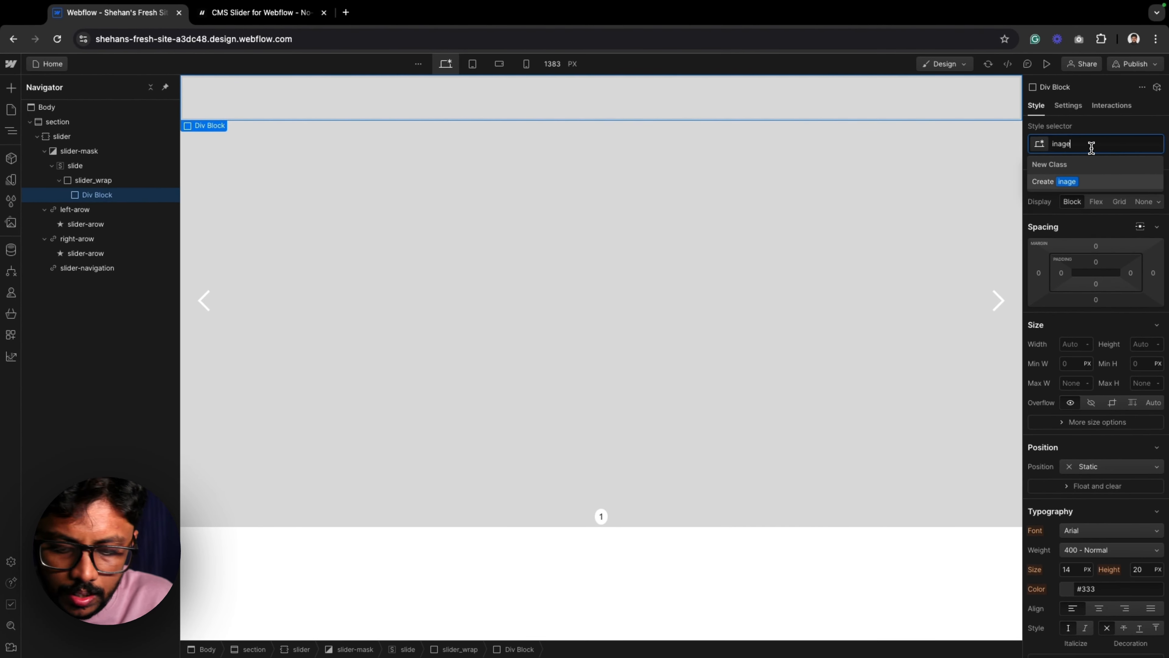
type("_wrap")
key("Return")
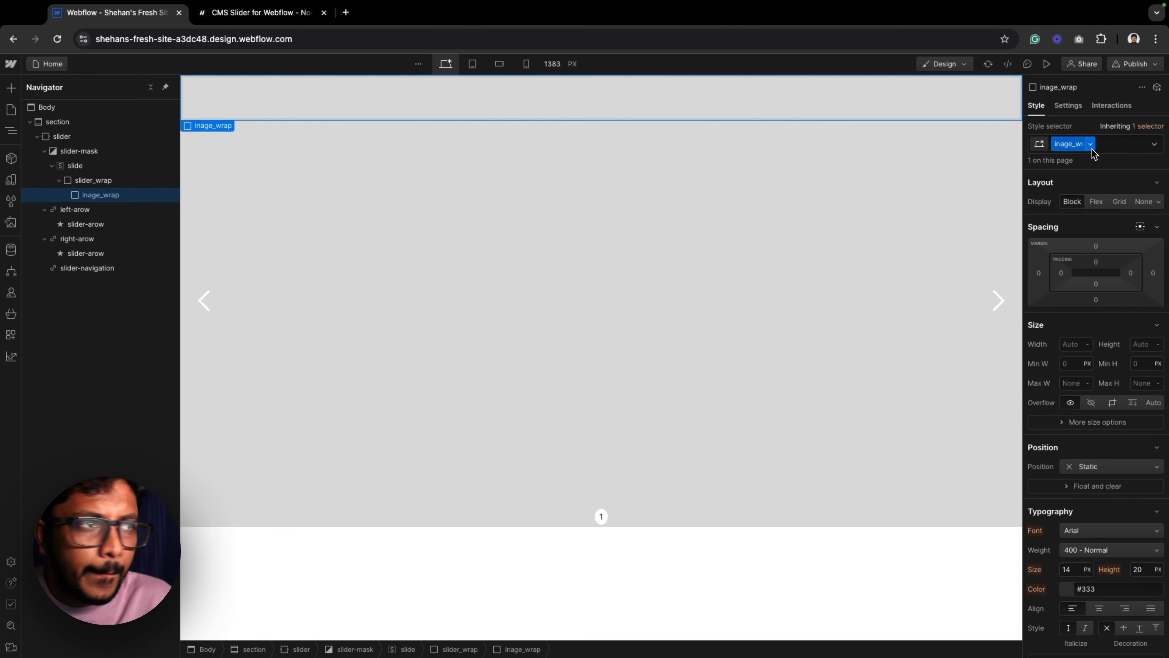
Set the height of the div inside slider_wrap to 100% and rename its class to "image_wrap".
left_click(1144, 345)
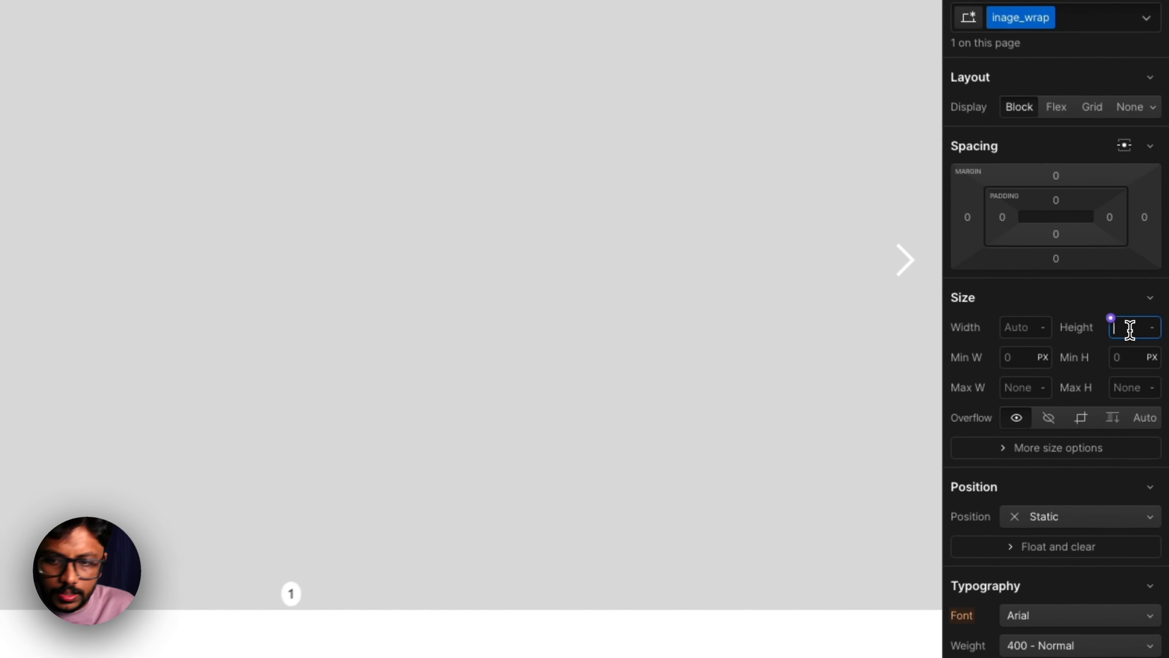
type("100%")
key("Return")
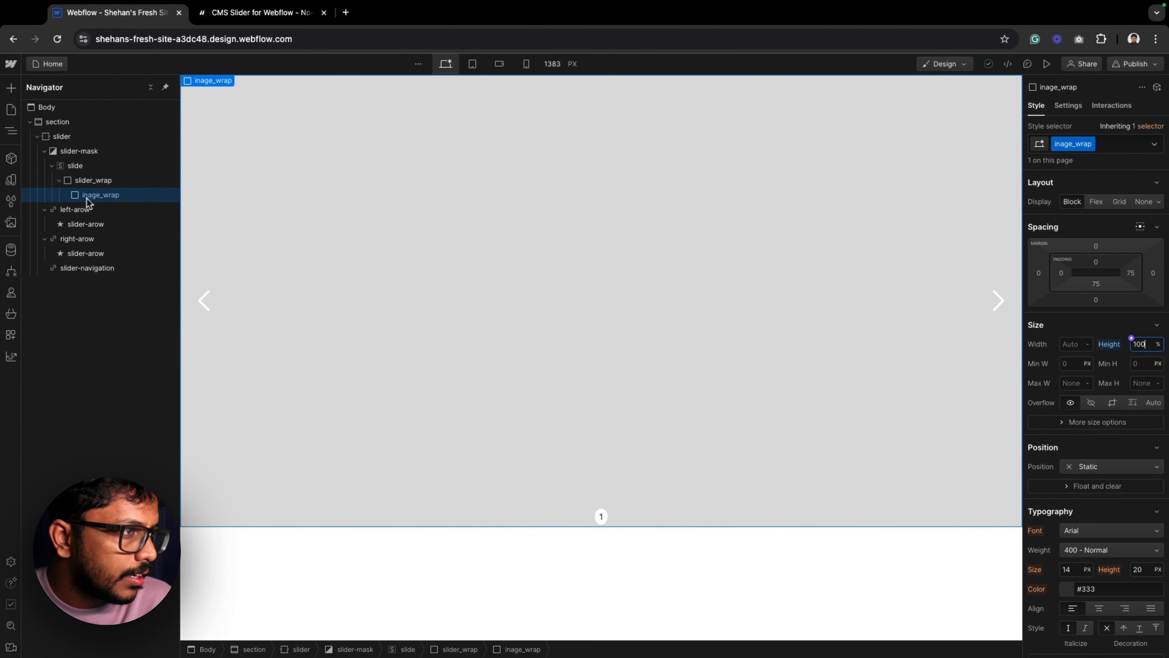
left_click(1087, 144)
left_click(1080, 162)
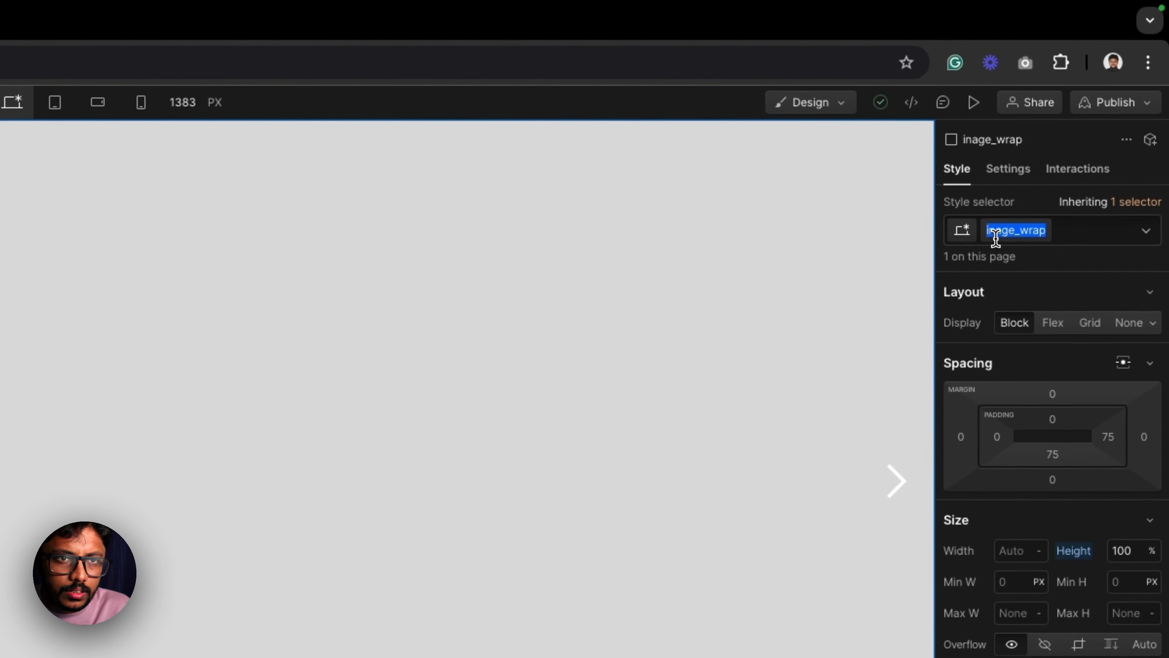
left_click(1059, 144)
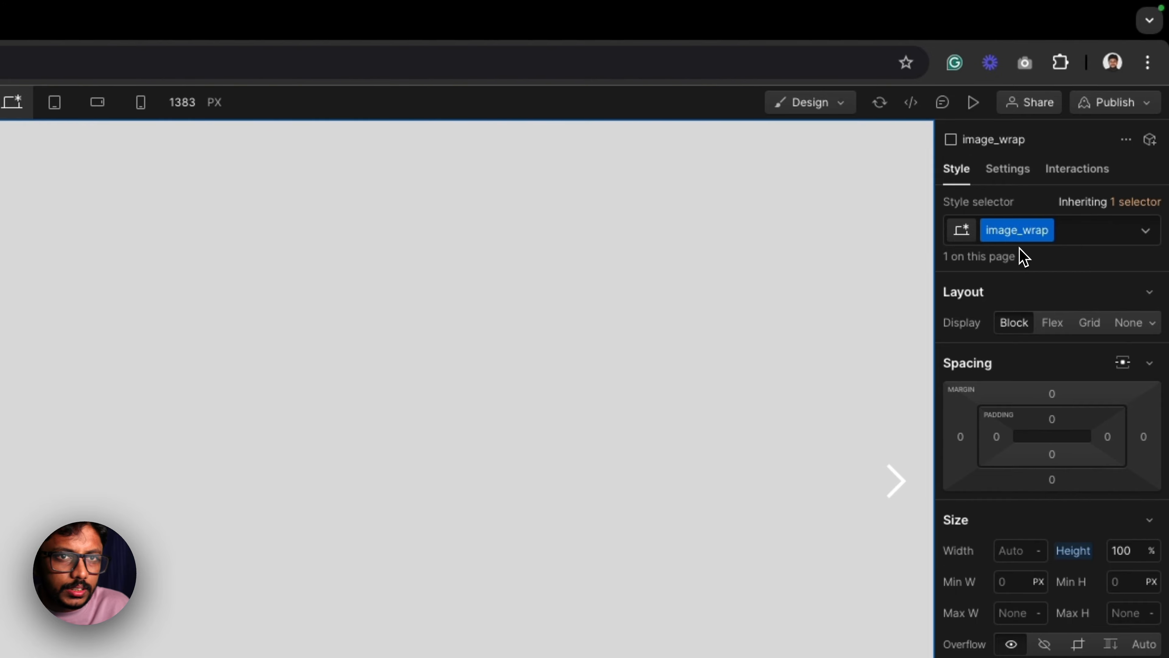
Insert an Image element inside image_wrap and give it a new class named "image".
left_click(15, 123)
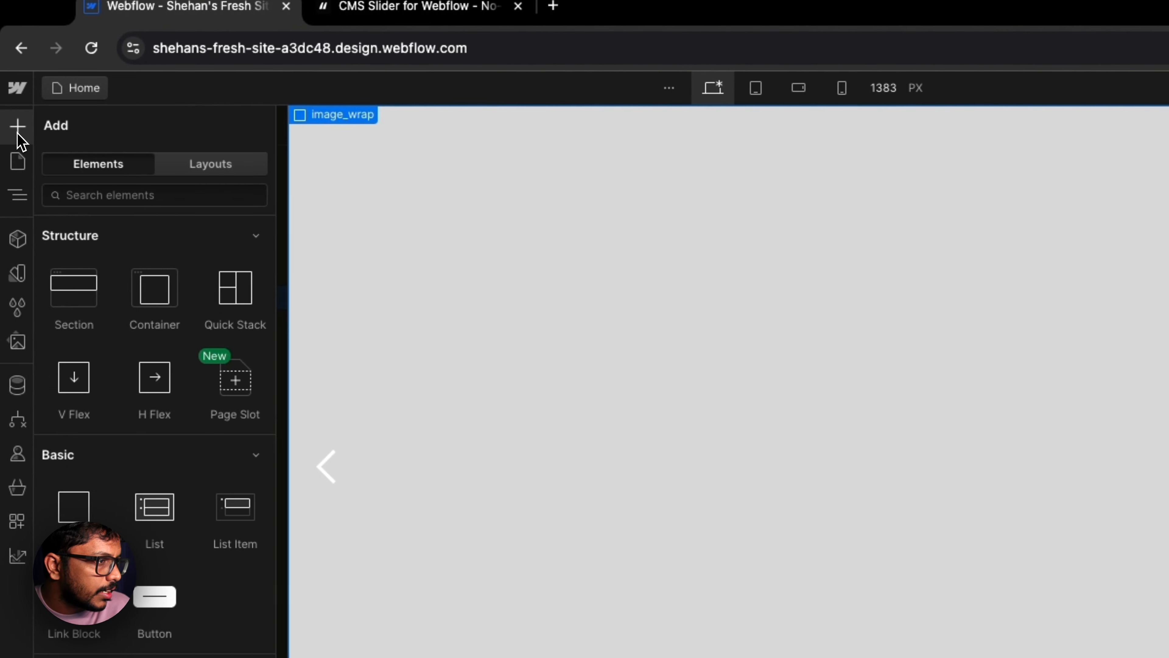
scroll(235, 456, "down", 10)
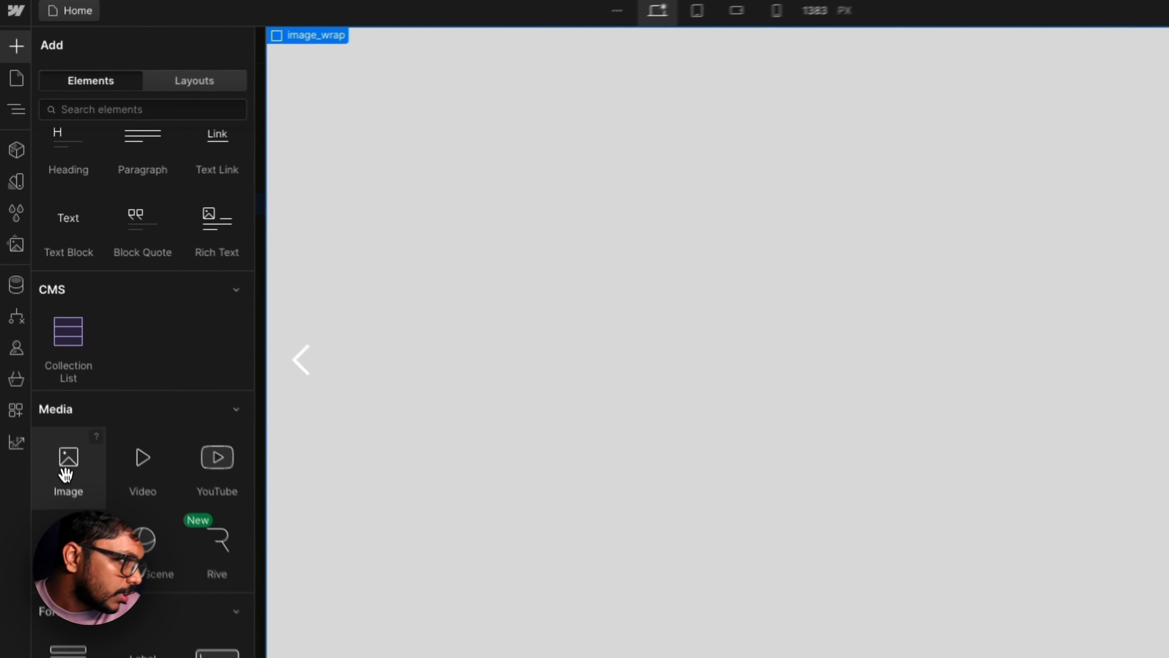
left_click(44, 378)
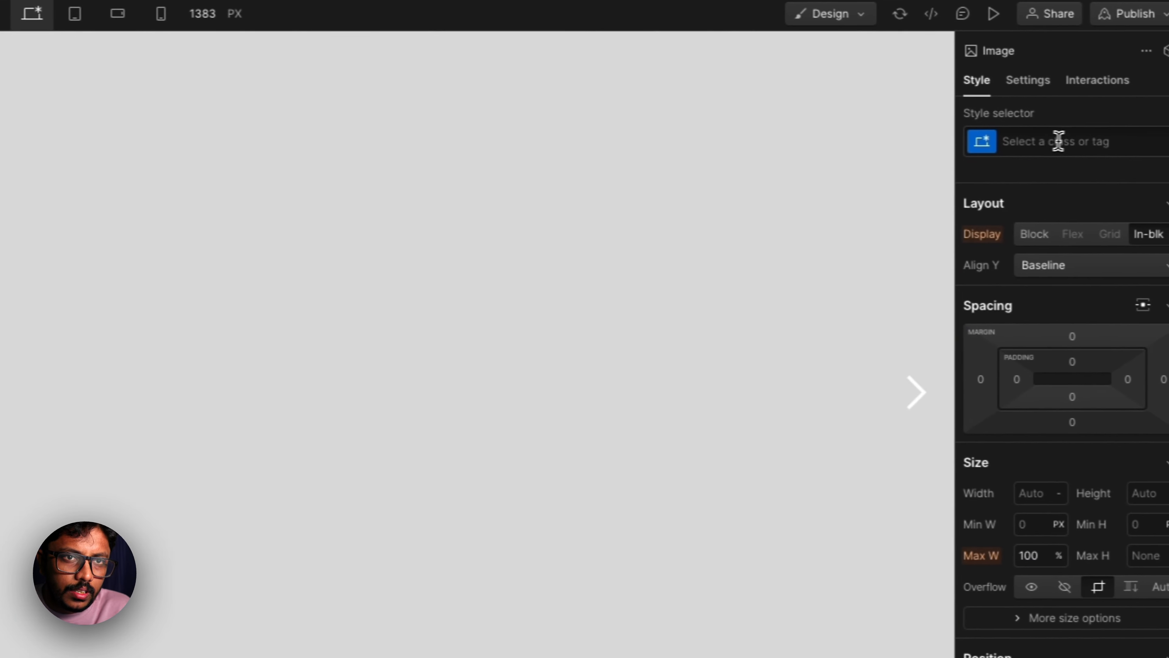
left_click(1029, 143)
type("image")
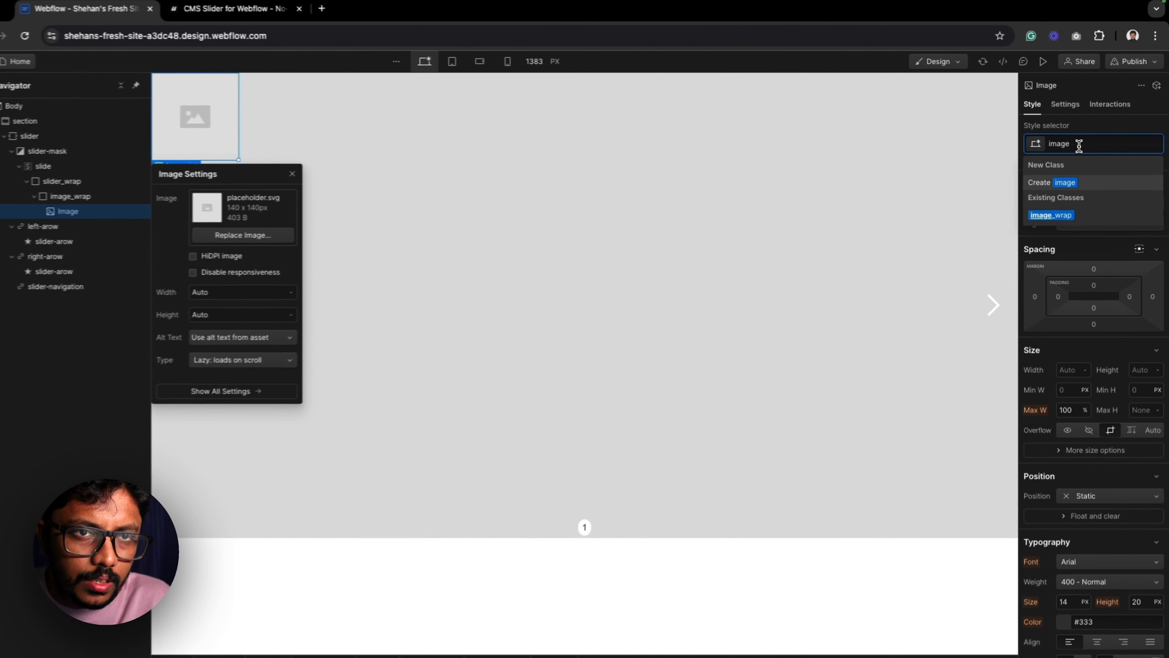
key("Return")
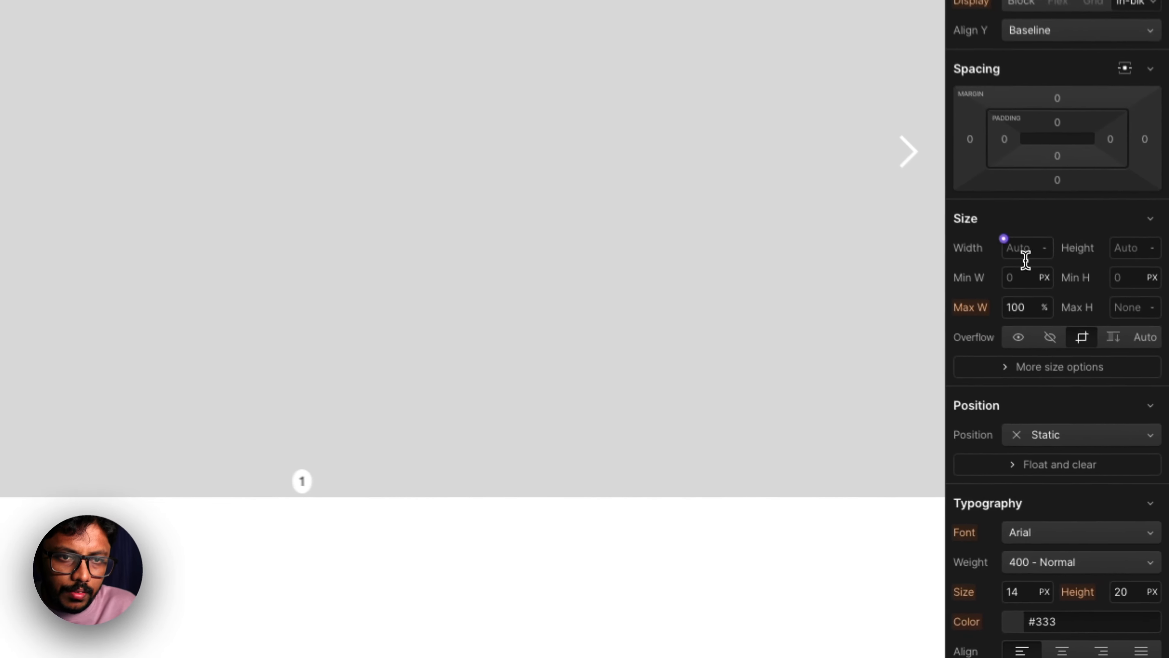
Set the image's width to 100% and its fit to Cover, and close the Image Settings.
left_click(1073, 366)
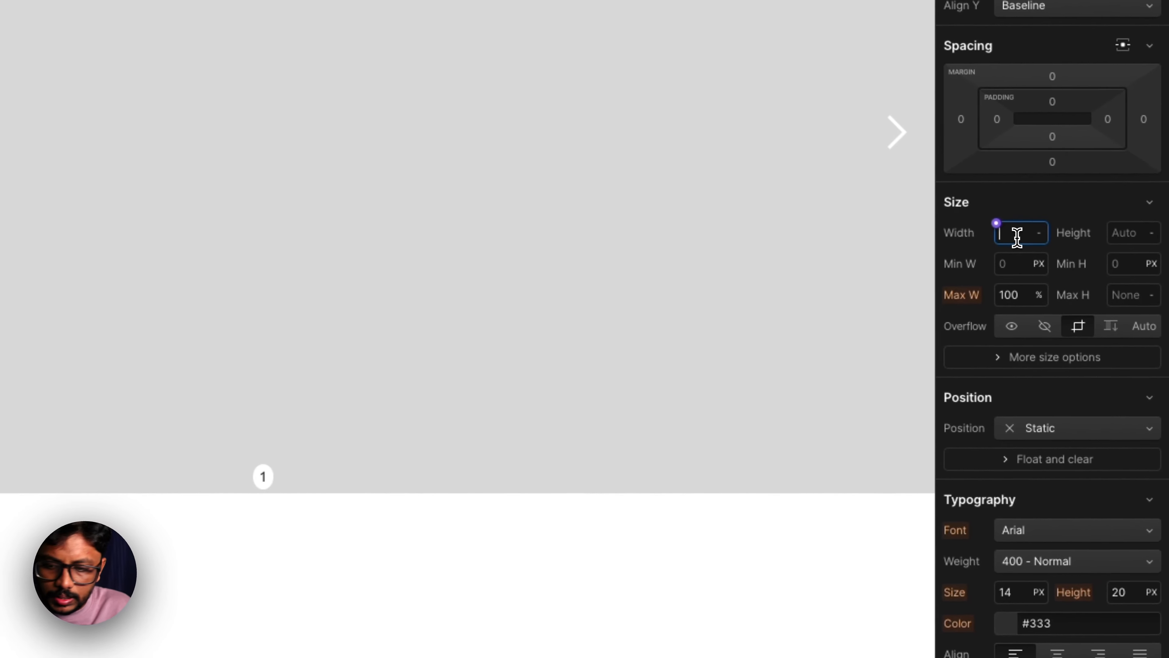
type("100%")
key("Return")
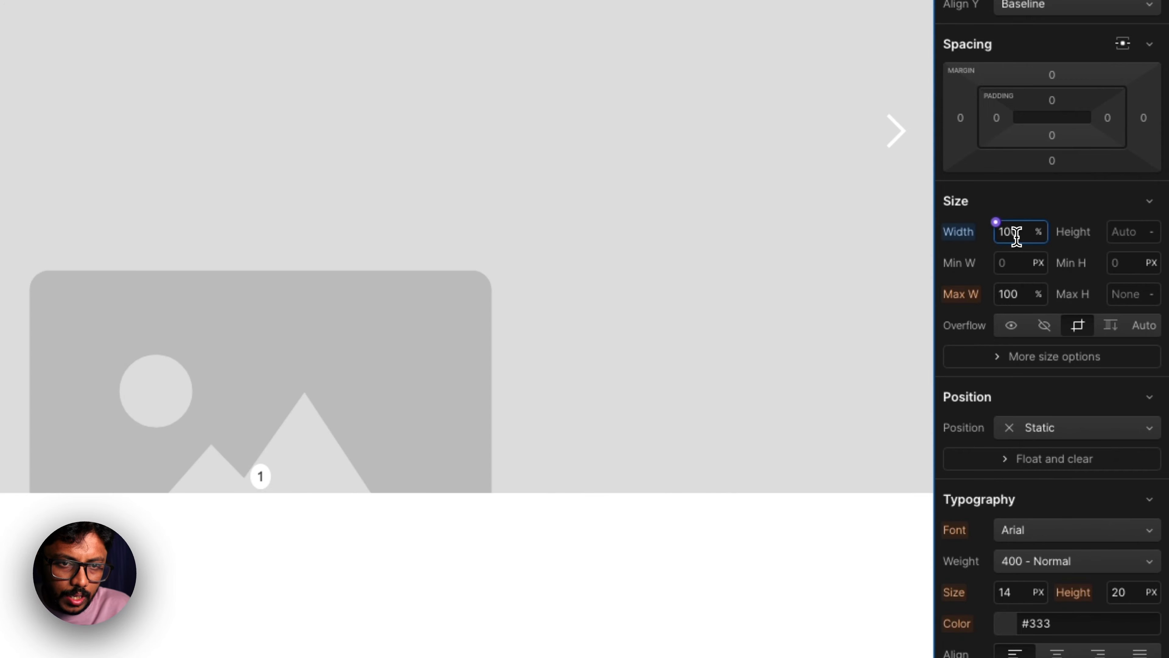
left_click(1008, 361)
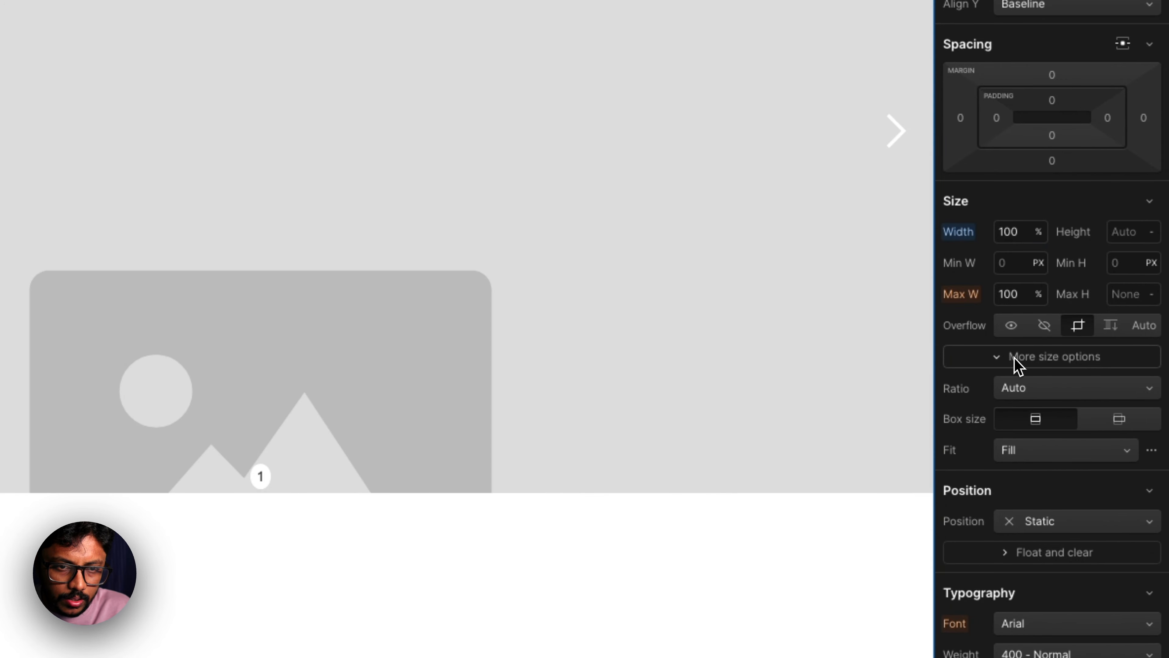
left_click(1012, 447)
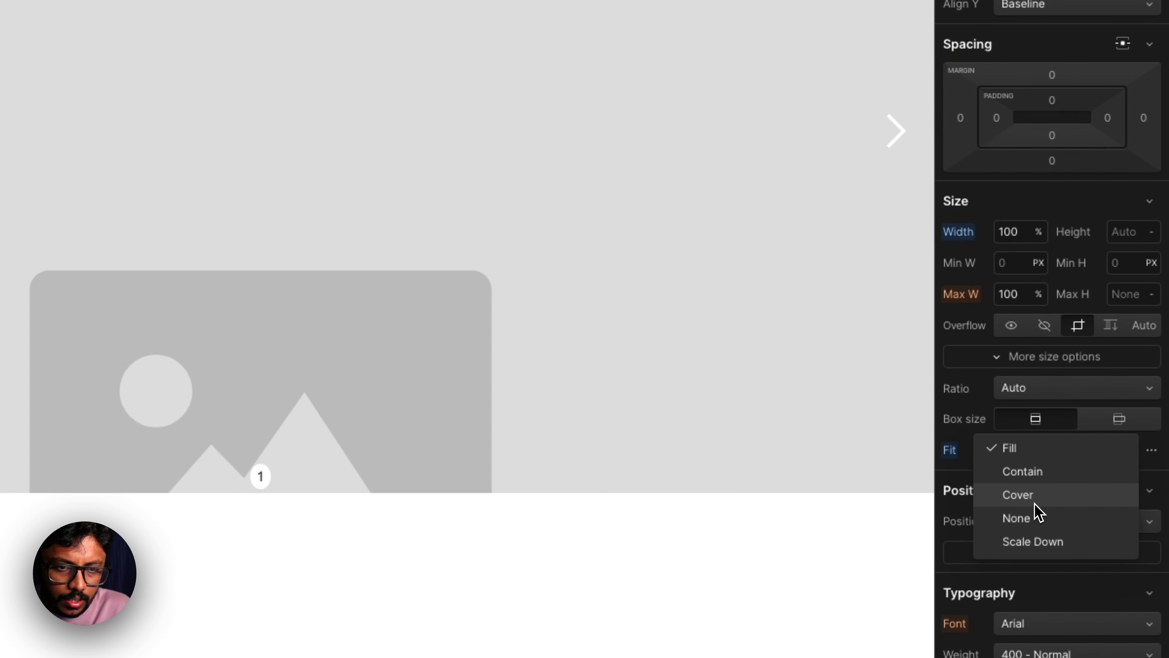
left_click(1026, 496)
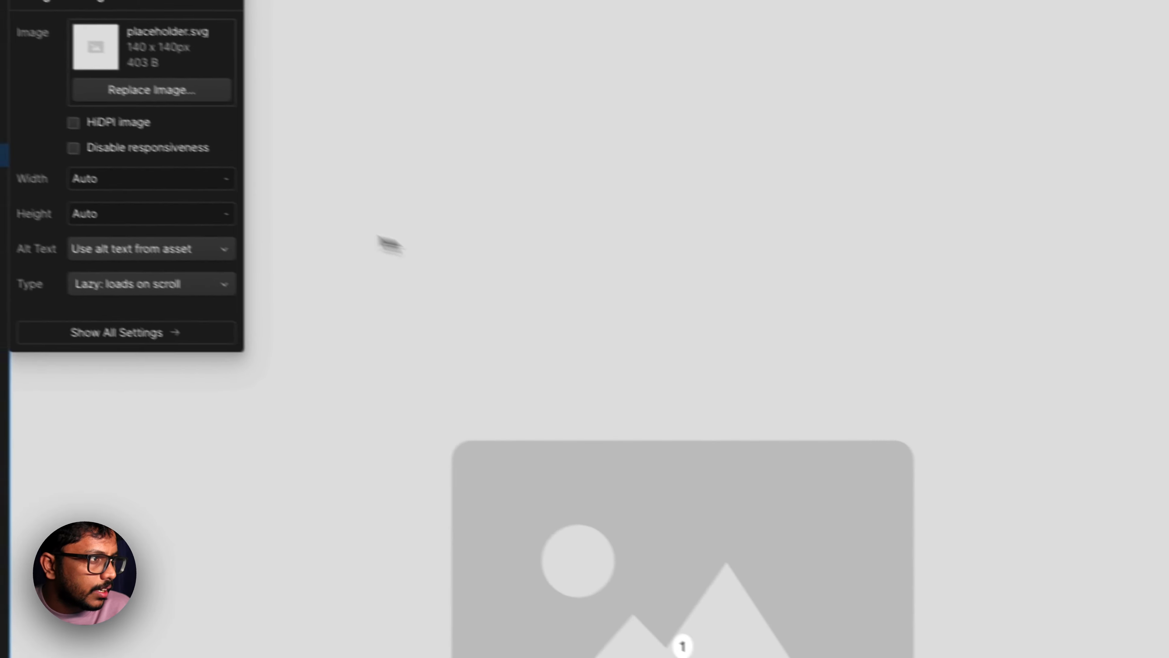
left_click(353, 134)
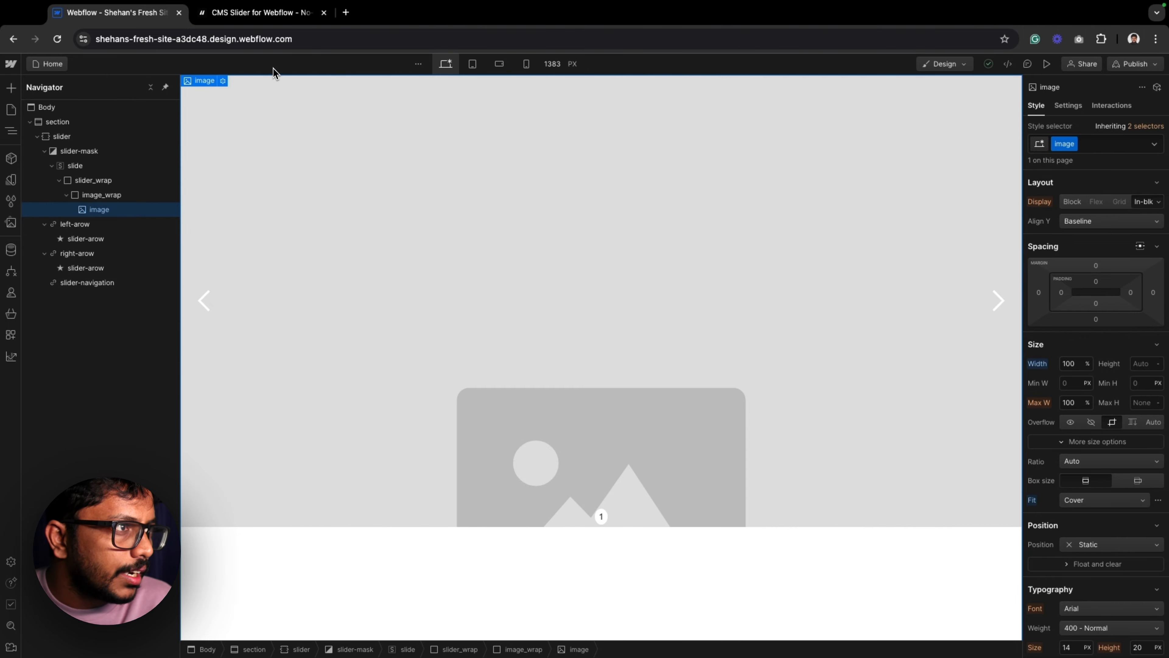
Switch to the Finsweet CMS Slider page and copy the CMS Slider script from Step #1.
left_click(234, 13)
scroll(360, 262, "up", 10)
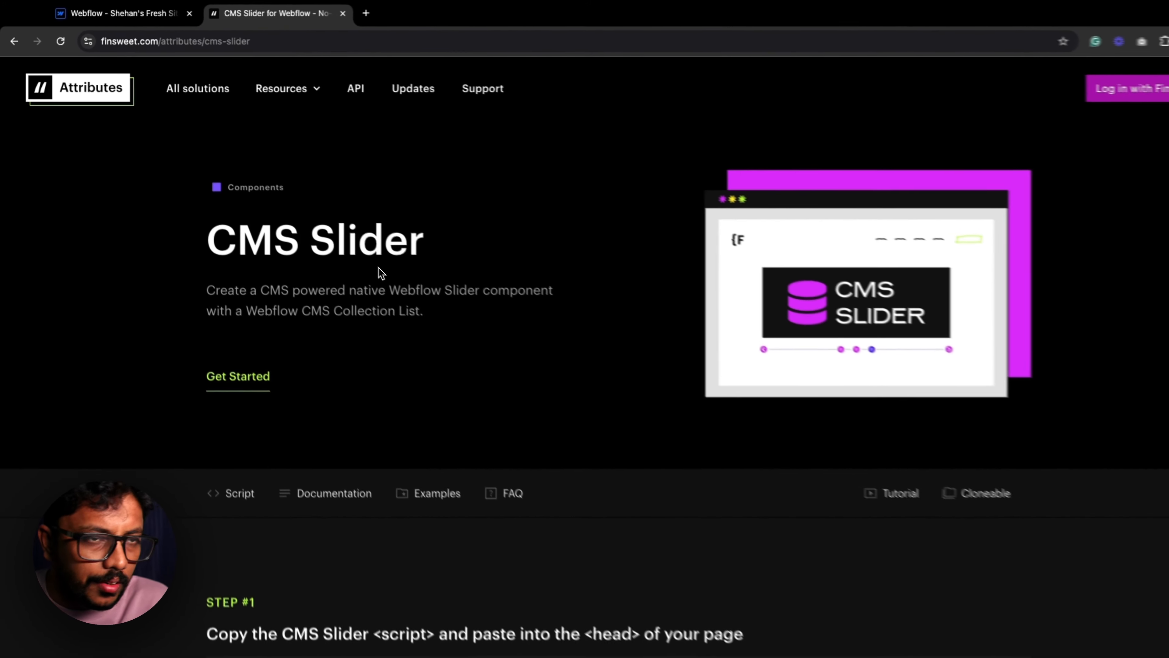
scroll(360, 256, "down", 5)
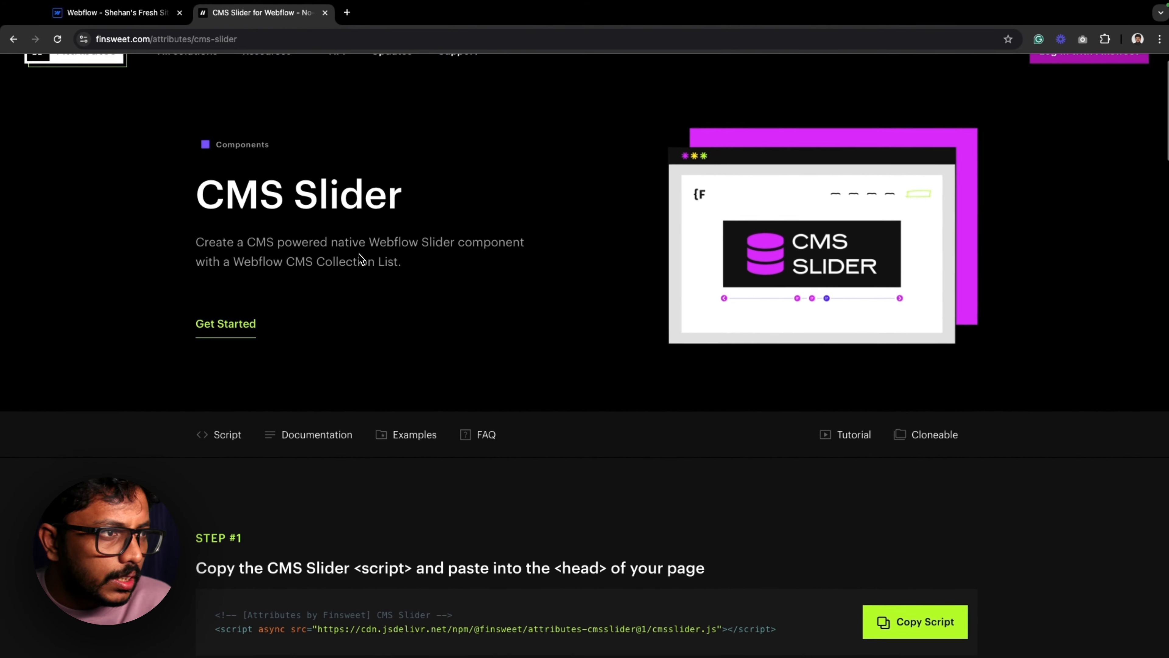
scroll(359, 255, "up", 3)
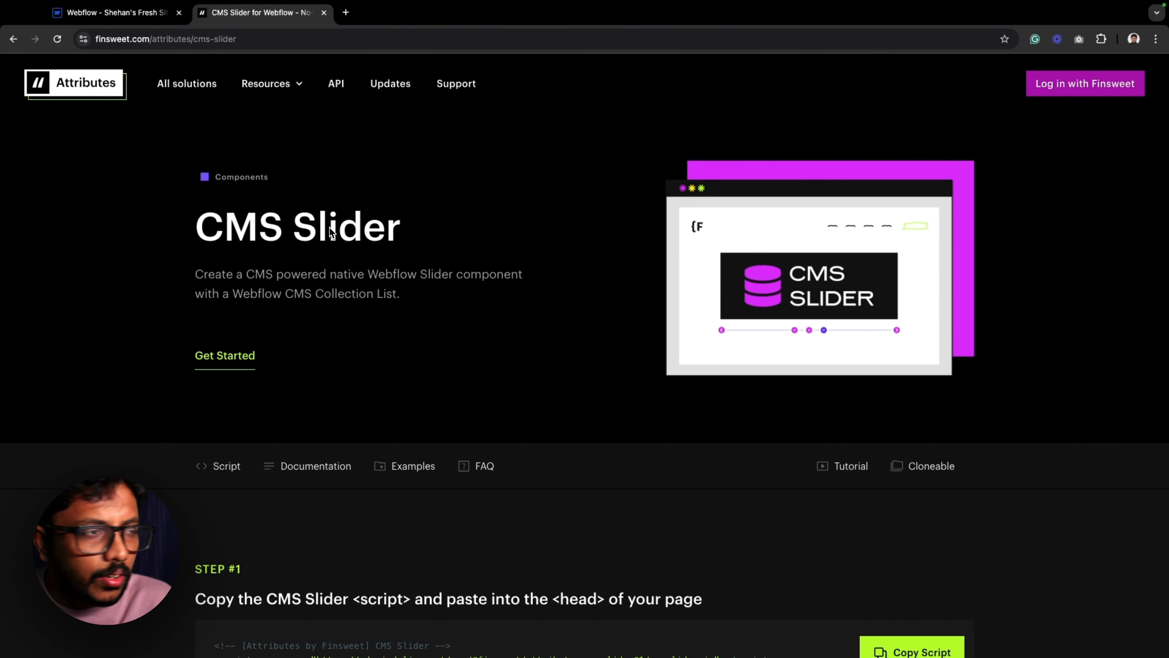
scroll(330, 232, "down", 3)
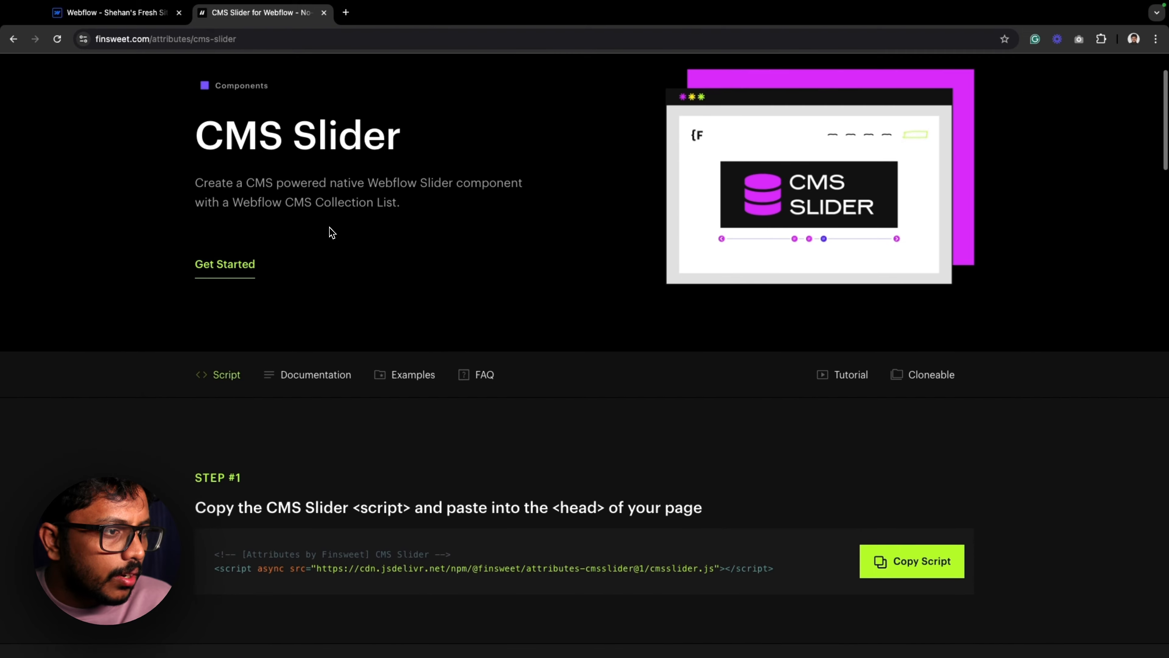
scroll(330, 230, "down", 3)
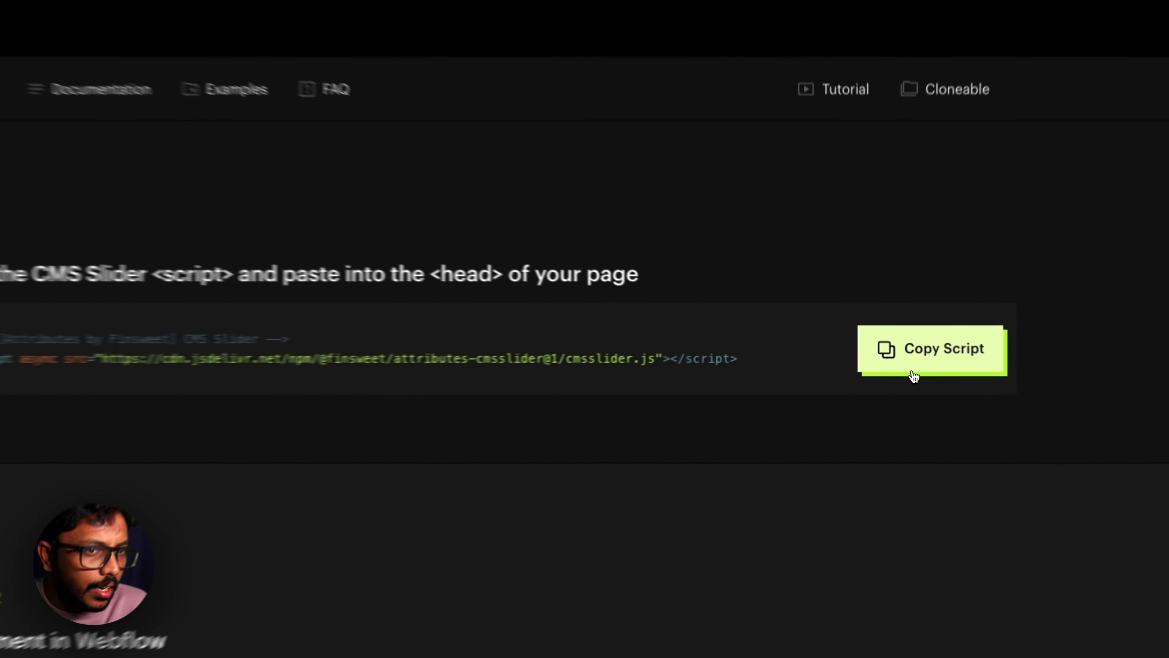
left_click(902, 352)
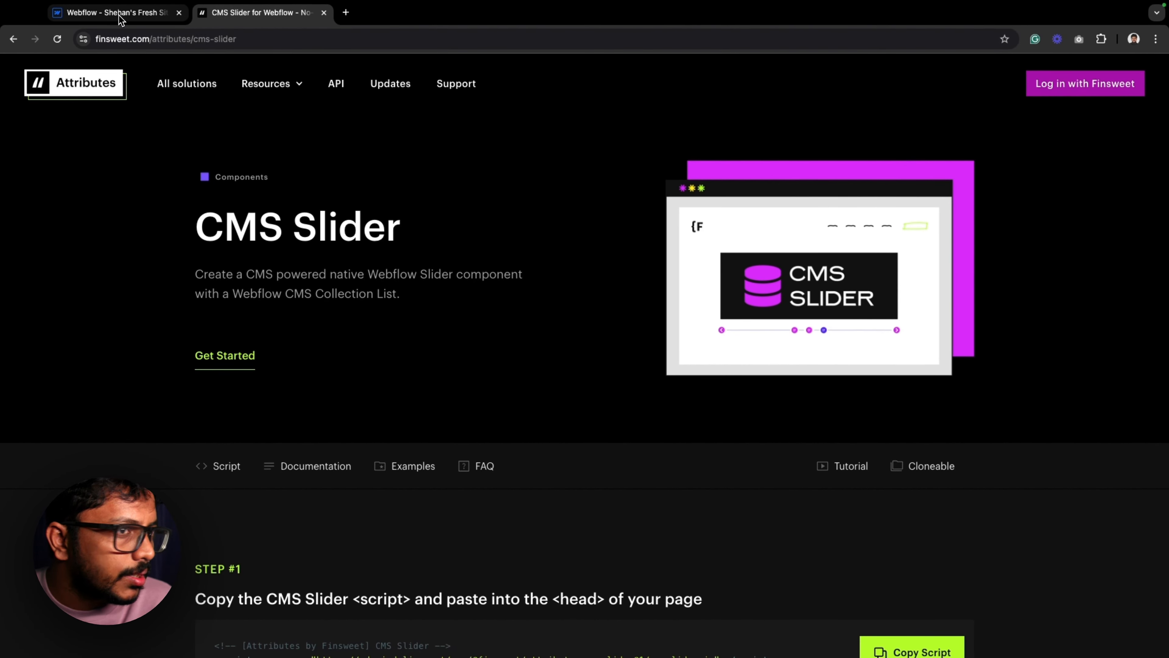
scroll(428, 357, "down", 5)
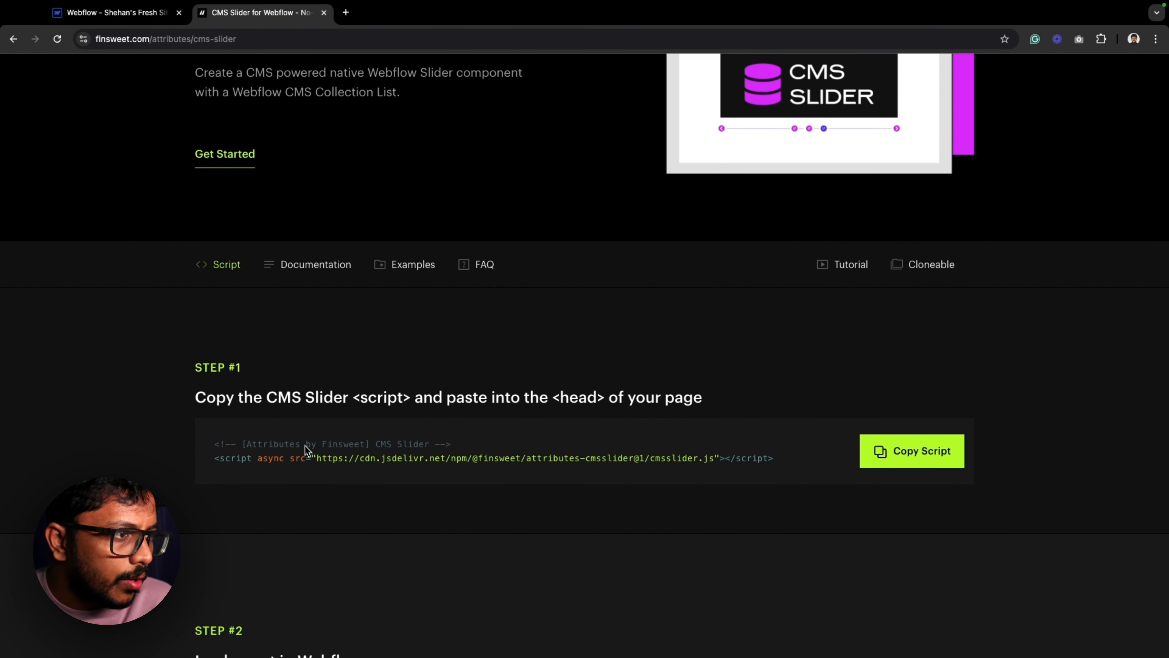
scroll(306, 449, "down", 3)
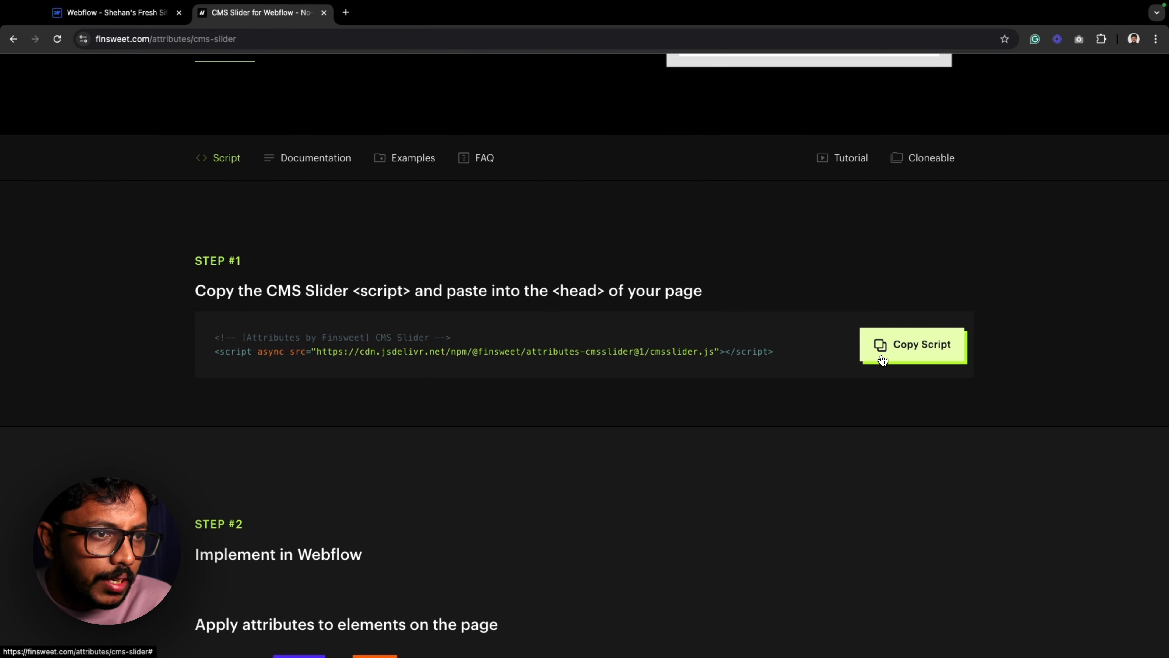
left_click(883, 360)
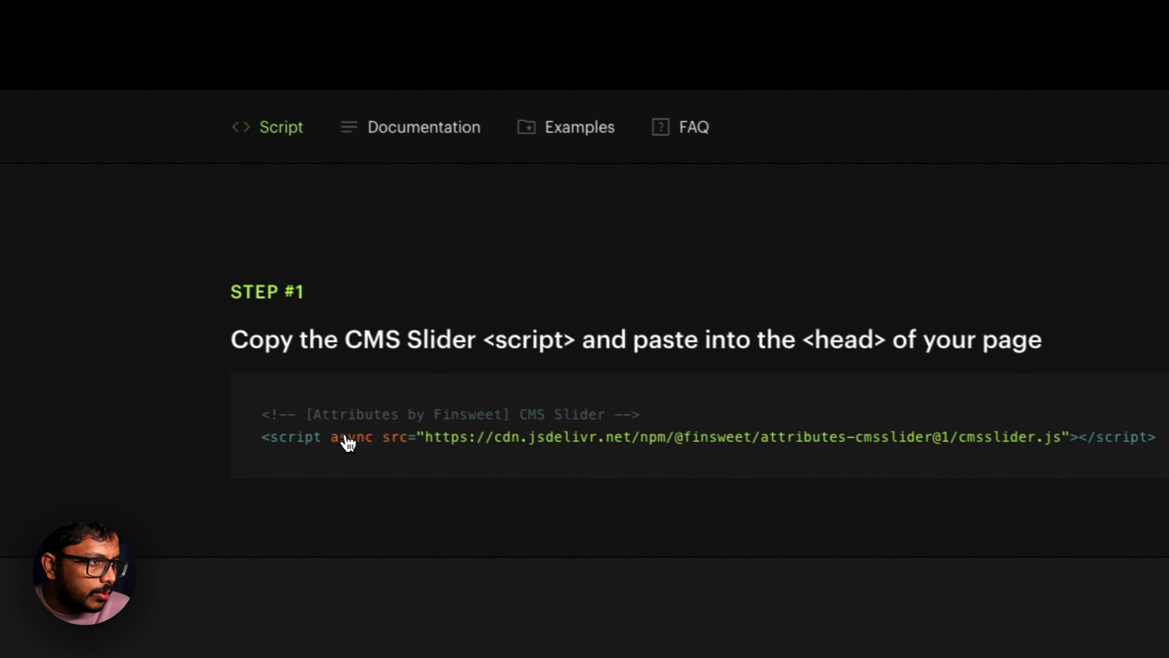
Switch back to the Webflow Designer and open the Home page's settings.
left_click(175, 26)
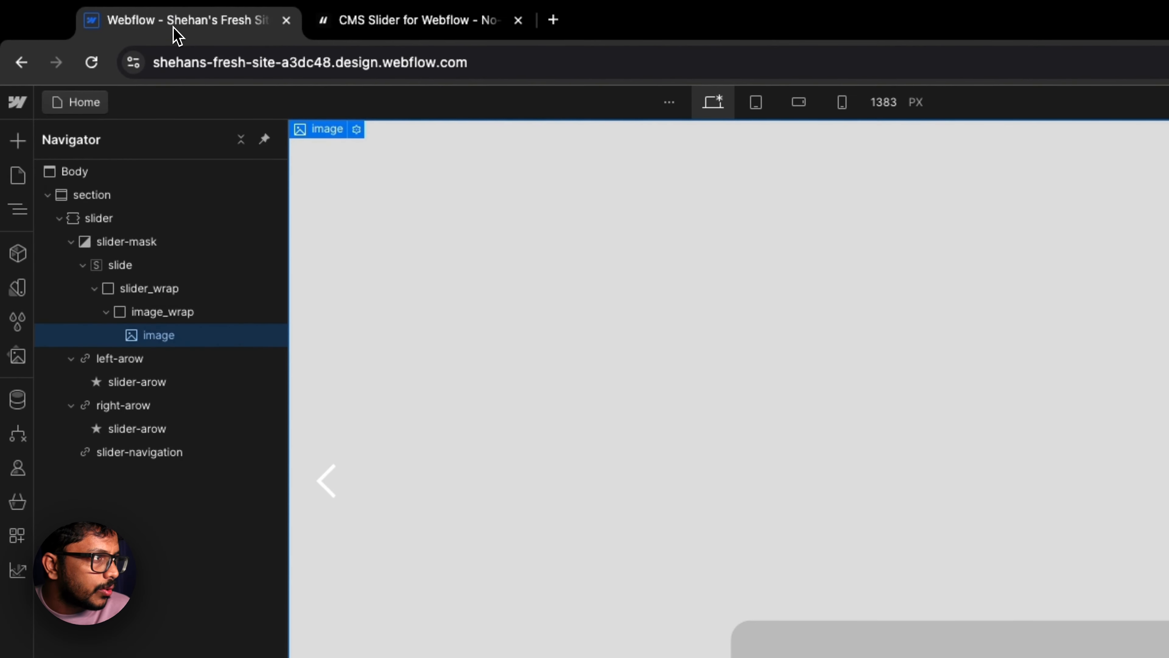
left_click(18, 180)
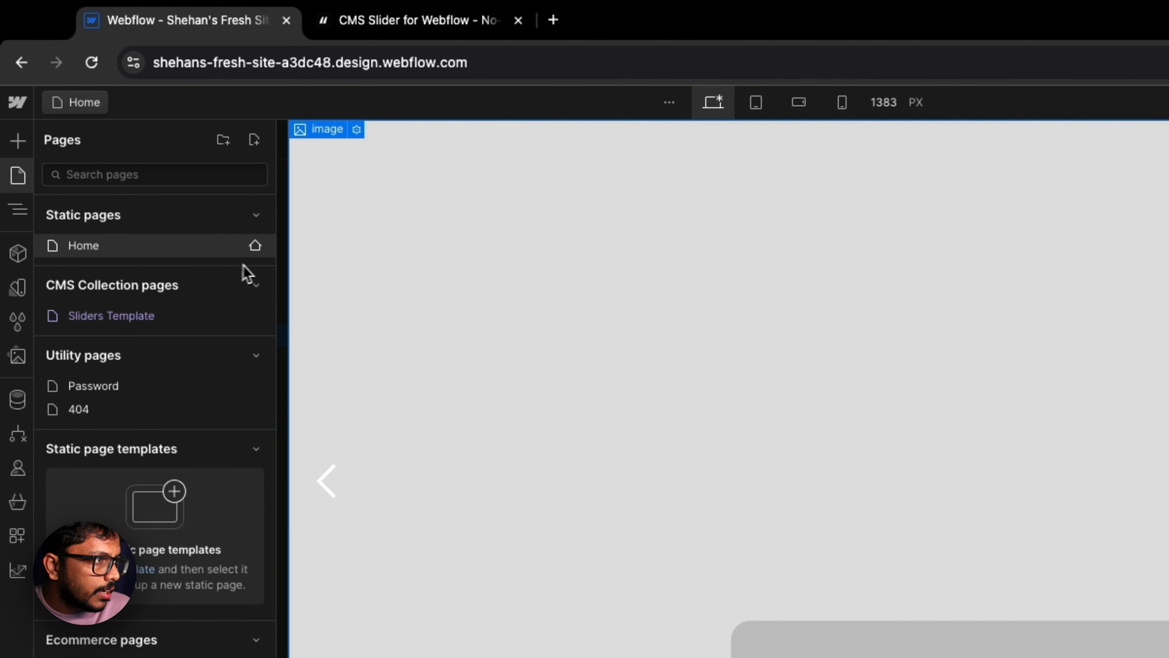
left_click(258, 251)
Paste the copied Finsweet CMS Slider script into the Home page's custom code inside the <head> tag and save the page settings.
scroll(479, 442, "down", 5)
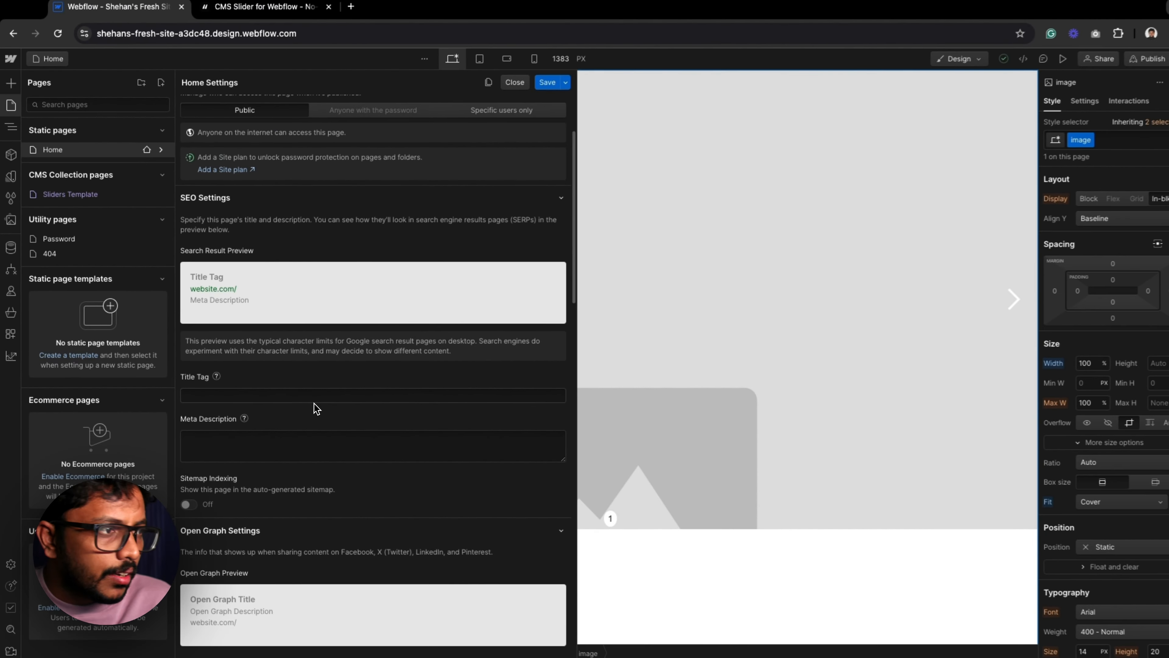
scroll(488, 419, "down", 5)
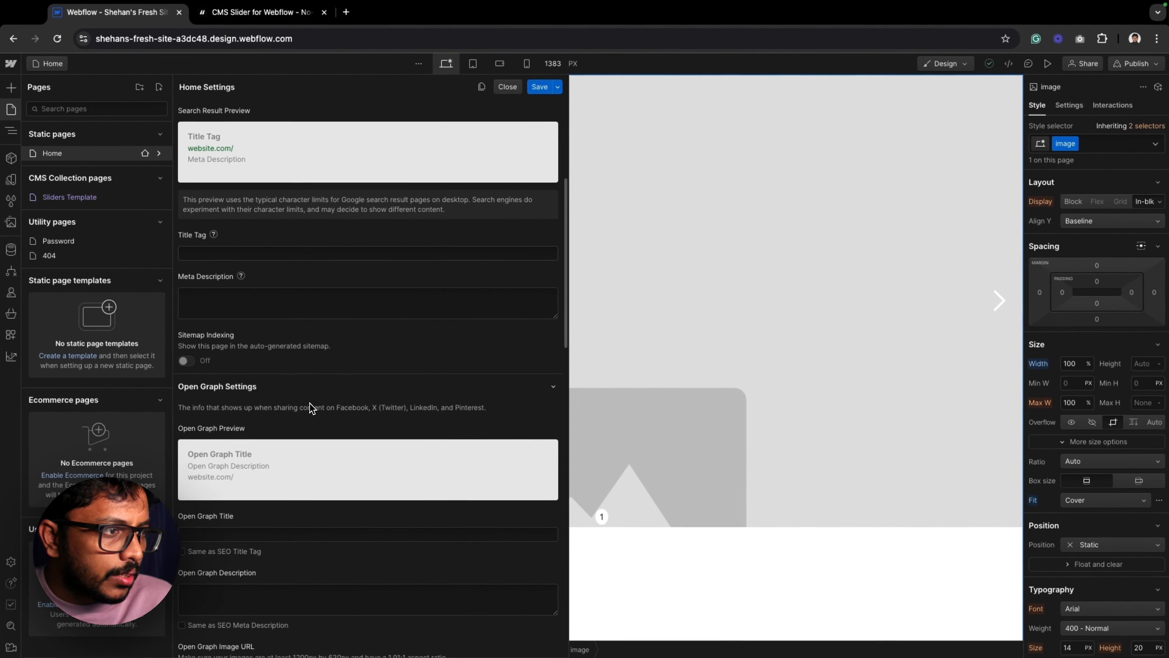
scroll(311, 408, "down", 10)
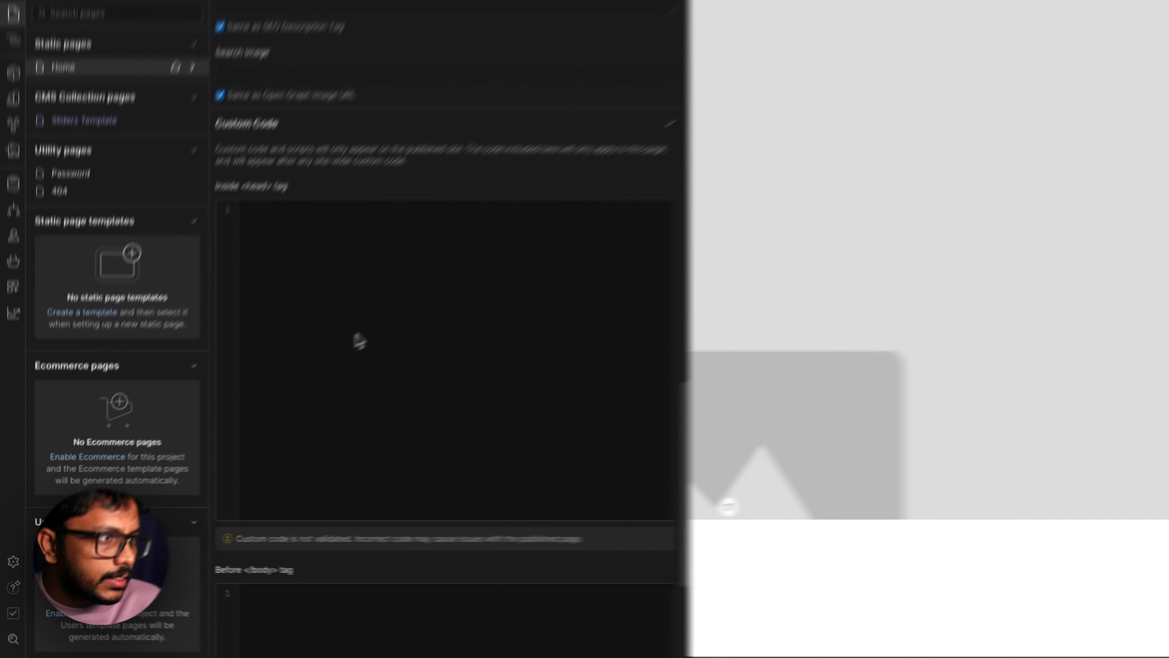
left_click(288, 362)
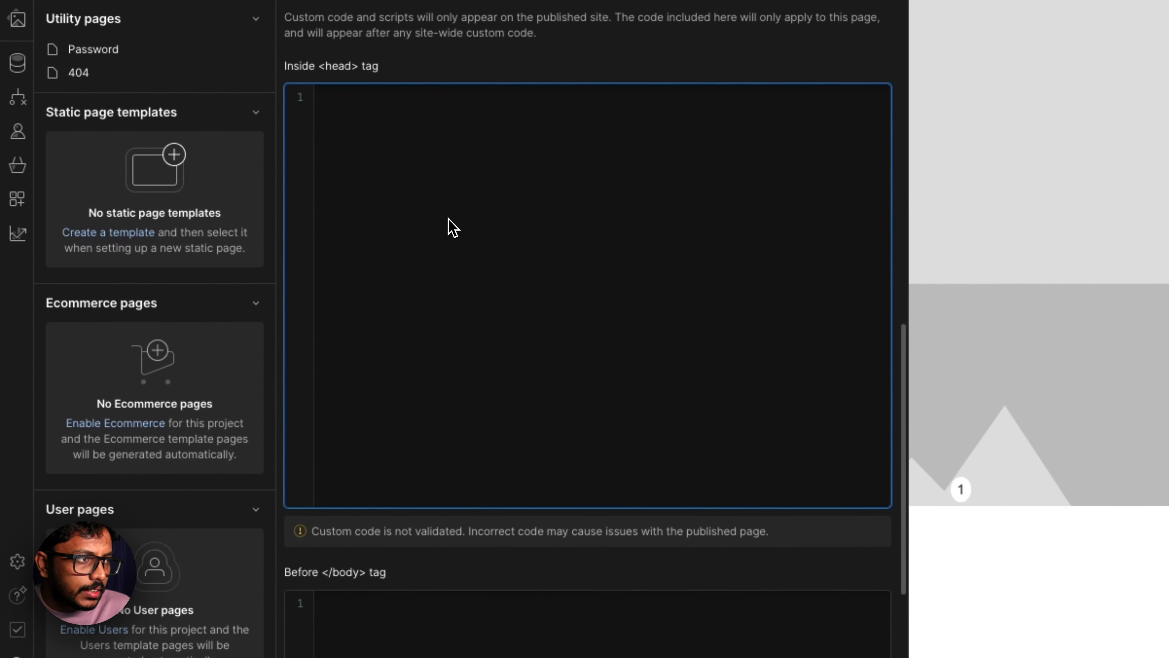
scroll(461, 369, "down", 3)
scroll(470, 474, "up", 2)
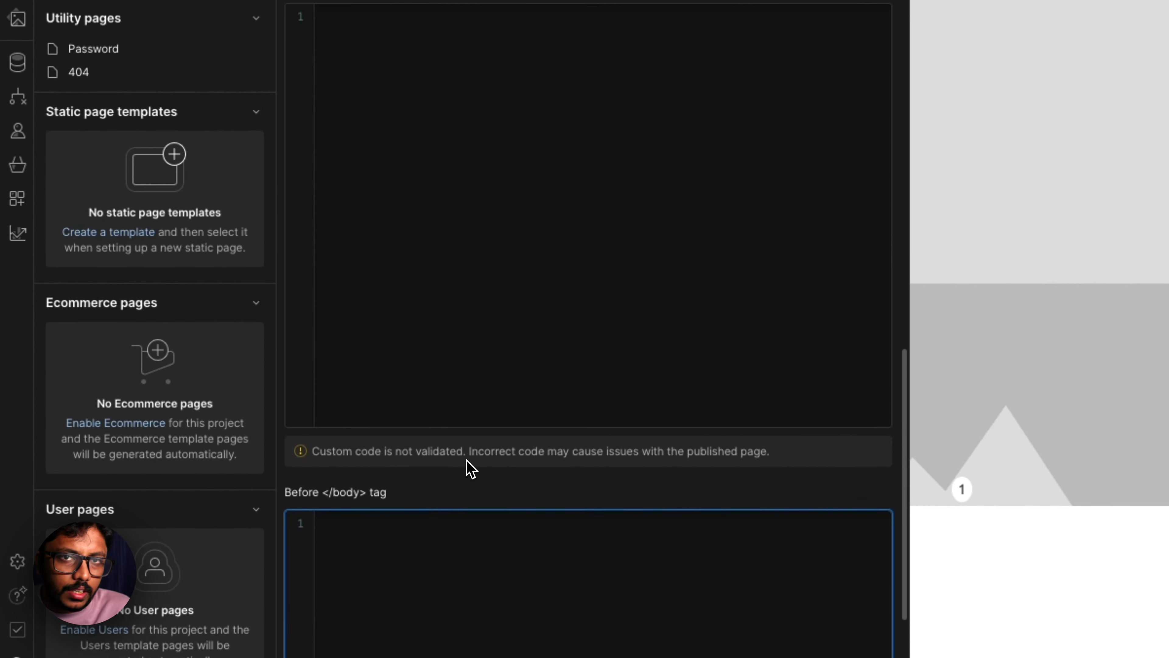
left_click(492, 372)
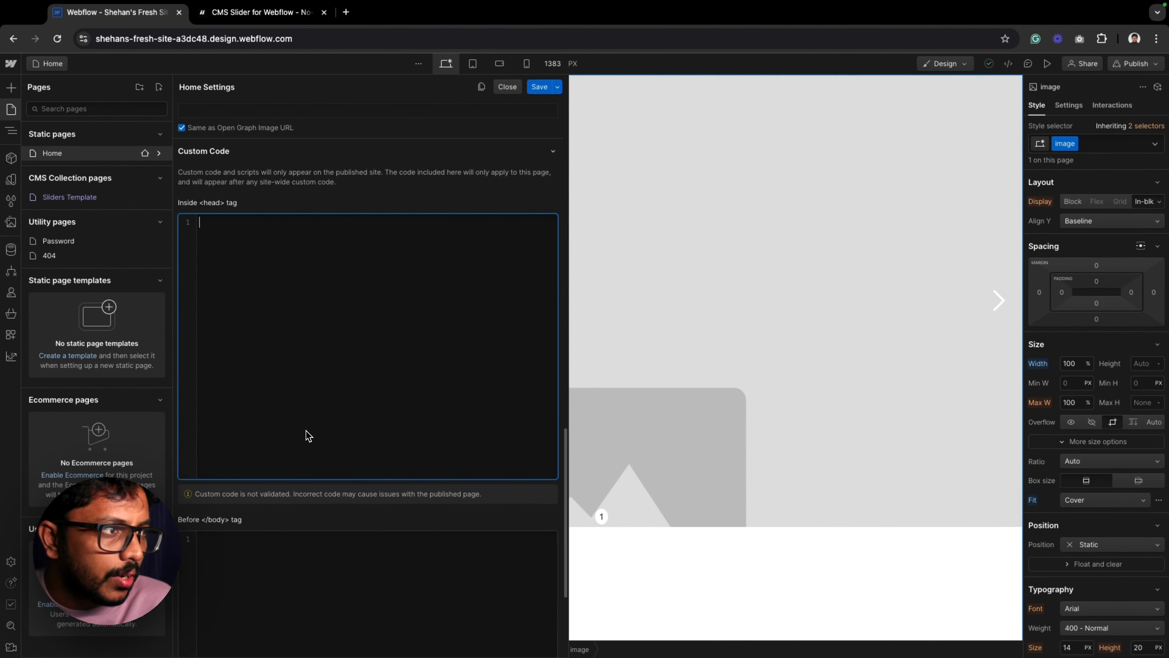
scroll(239, 354, "down", 2)
key("ctrl+v")
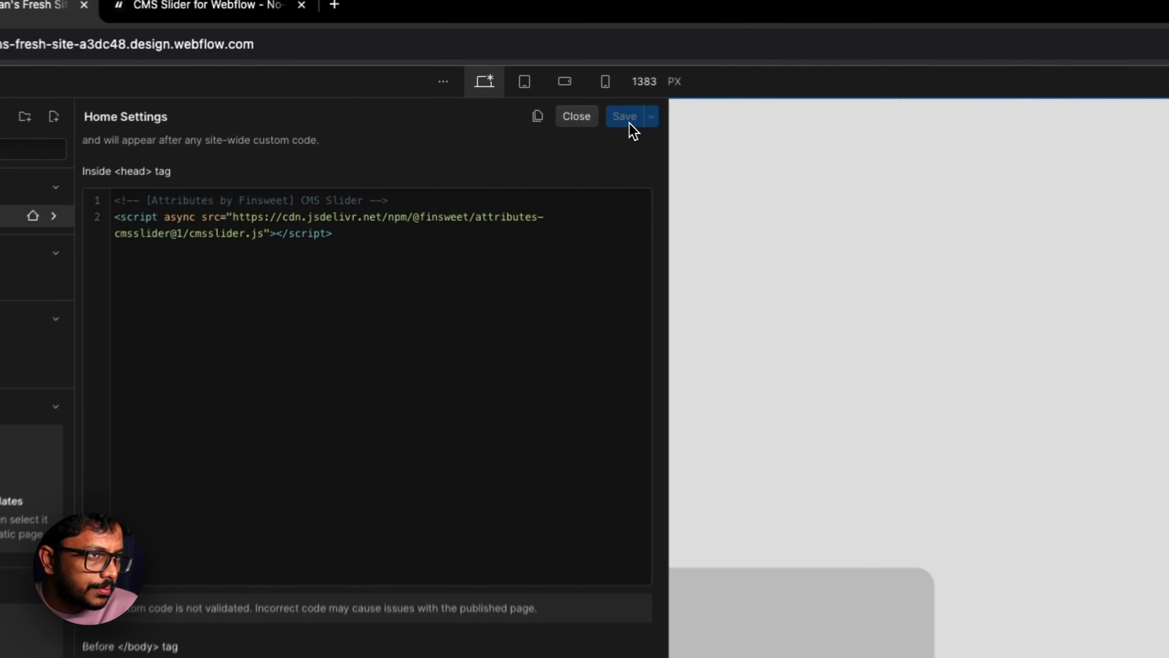
left_click(539, 87)
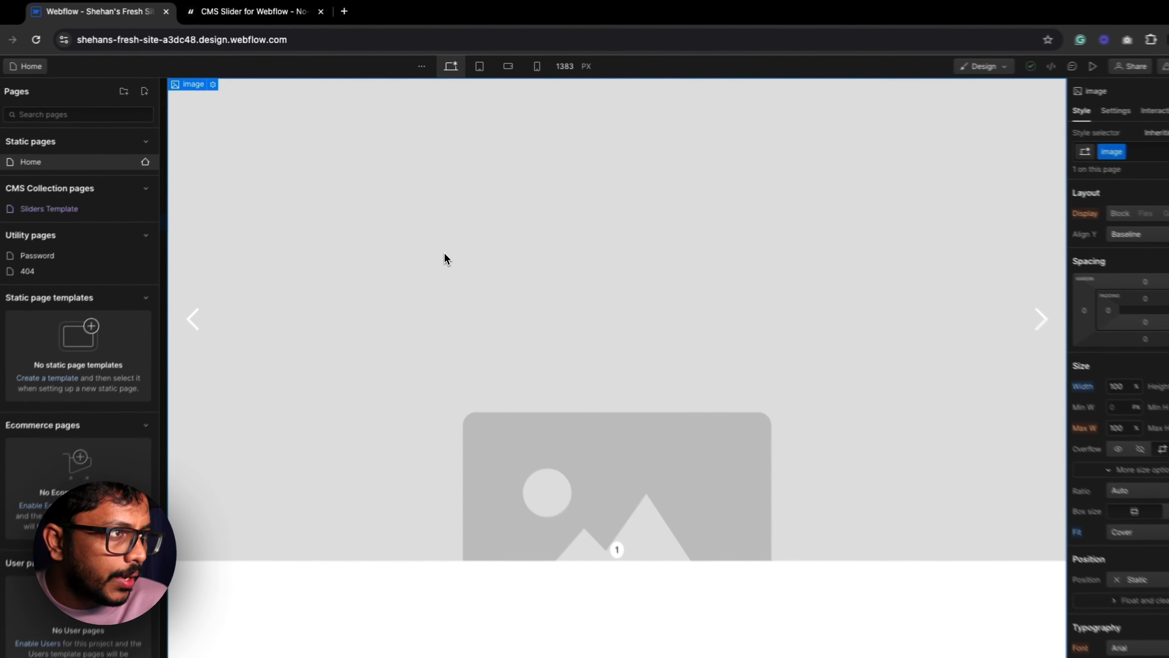
Switch to the Finsweet CMS Slider page and expand the LIST attribute details under Step #2.
left_click(260, 13)
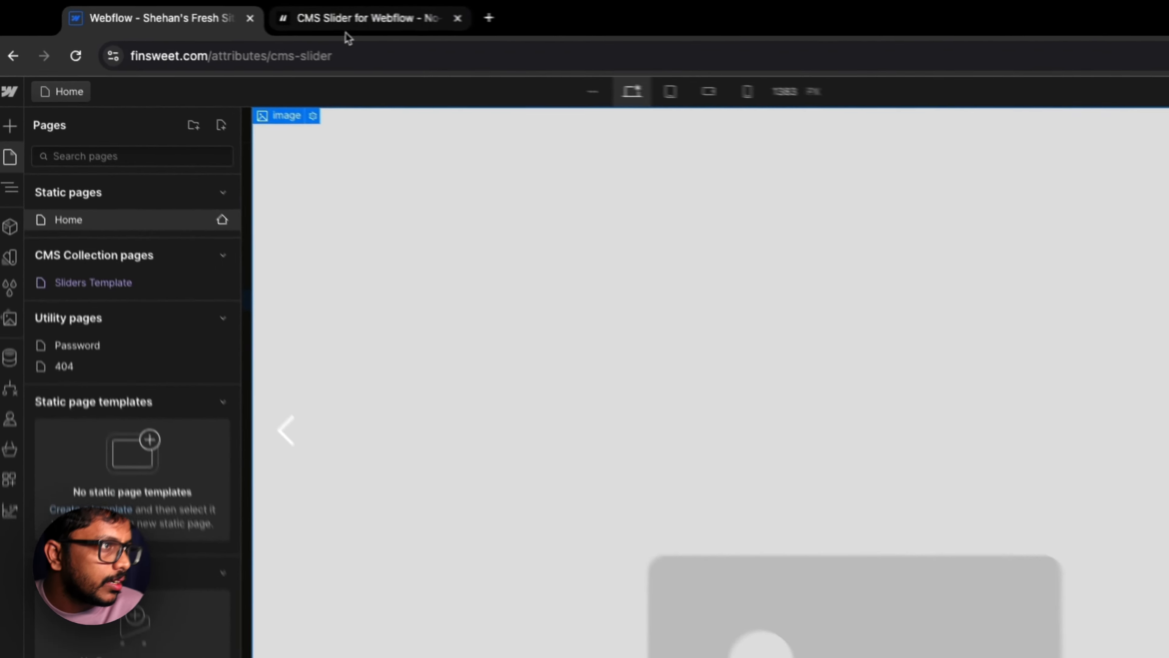
scroll(547, 444, "down", 10)
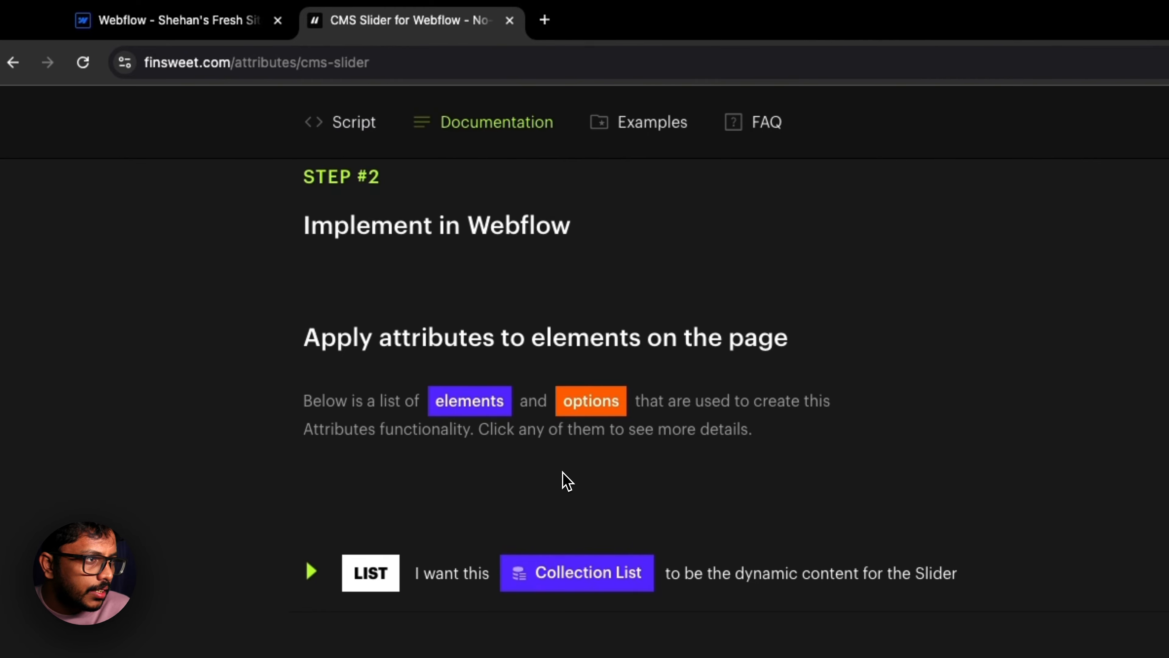
scroll(570, 483, "down", 2)
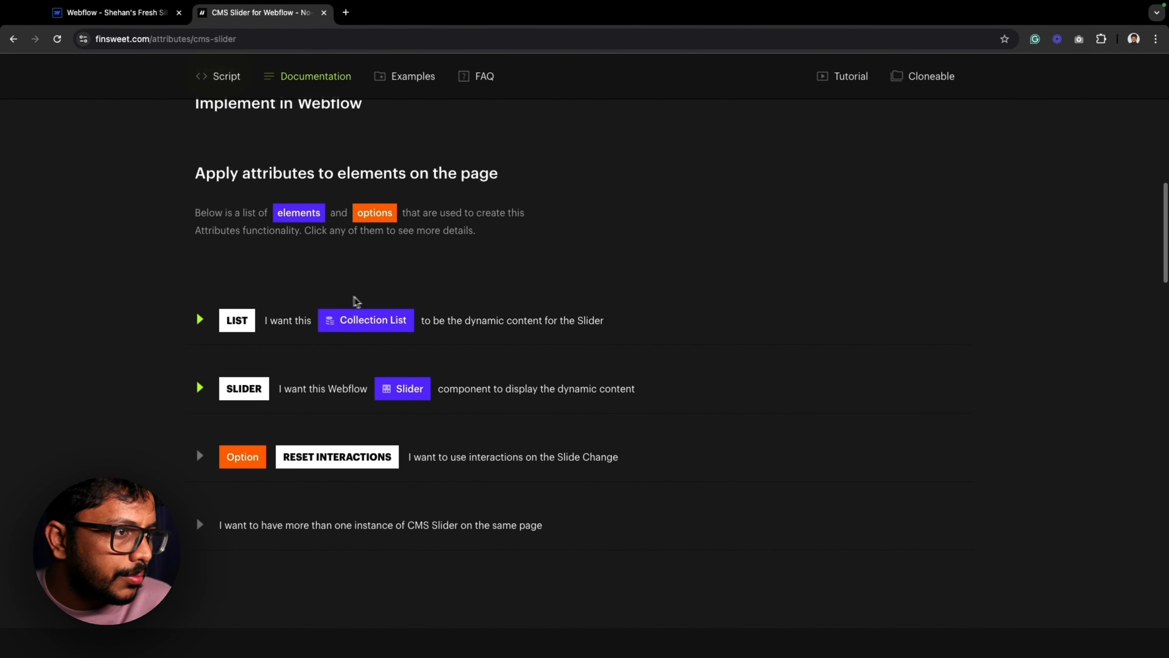
scroll(267, 335, "down", 2)
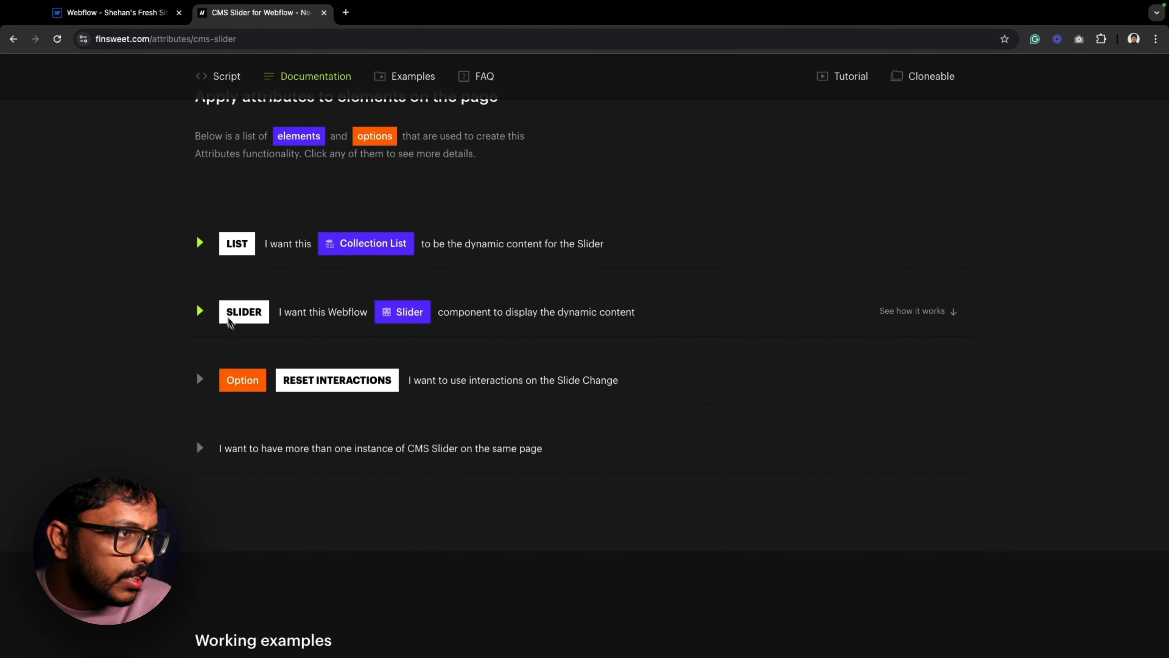
left_click(201, 246)
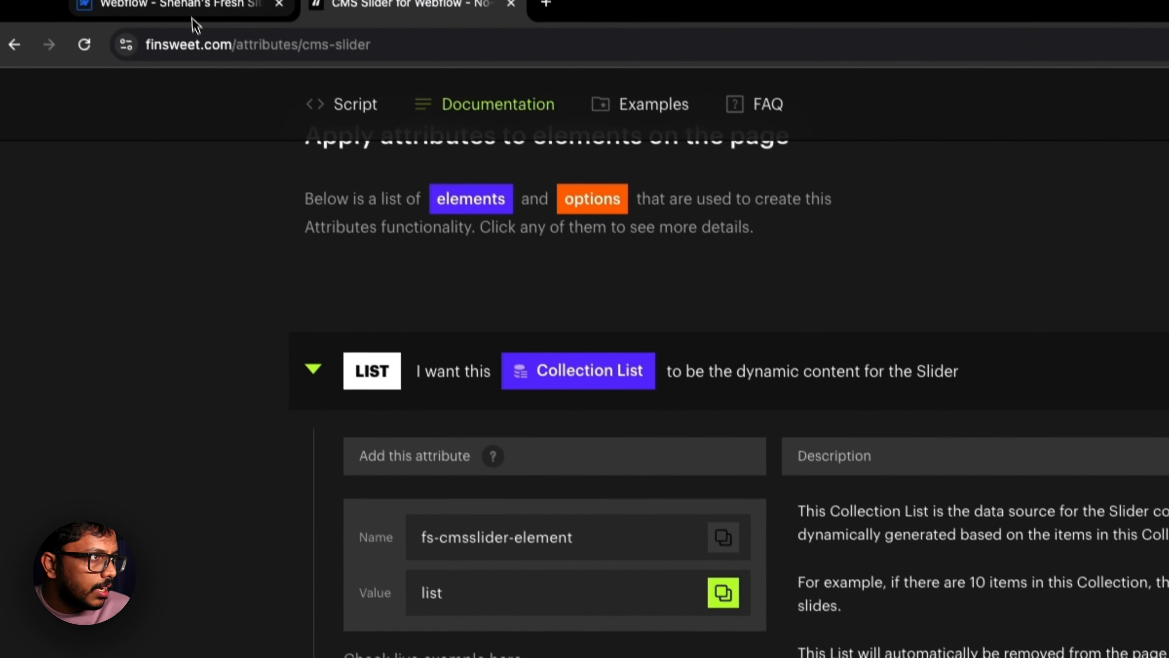
Return to the Webflow Designer, collapse the slider's structure and insert a Collection List into the section.
left_click(261, 22)
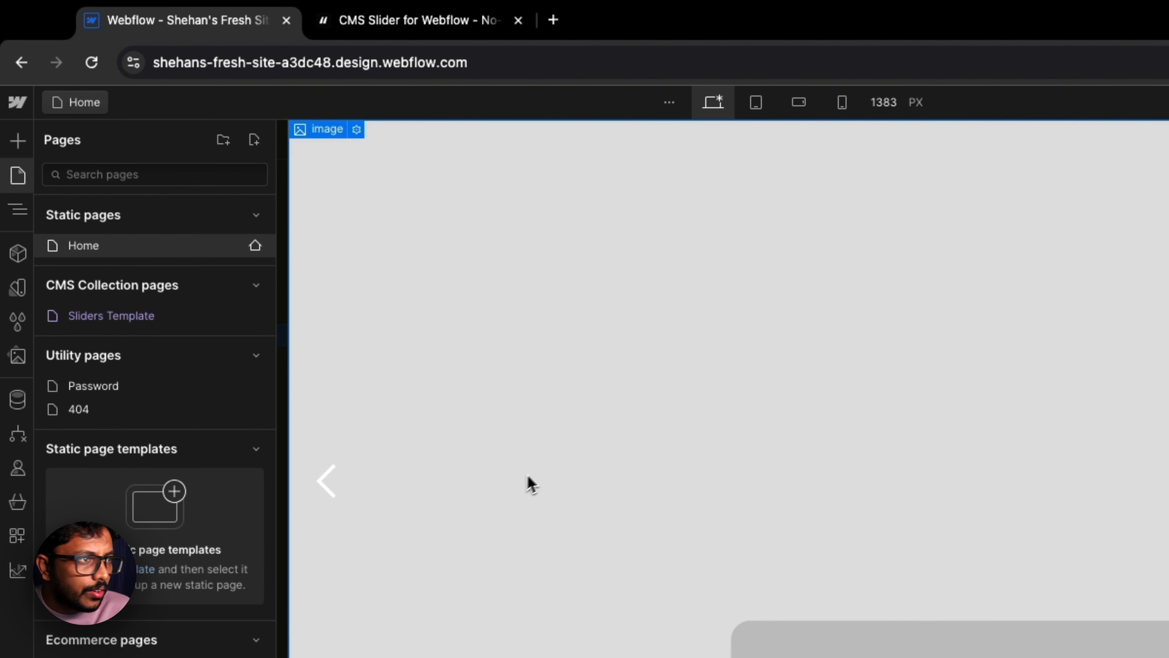
key("z")
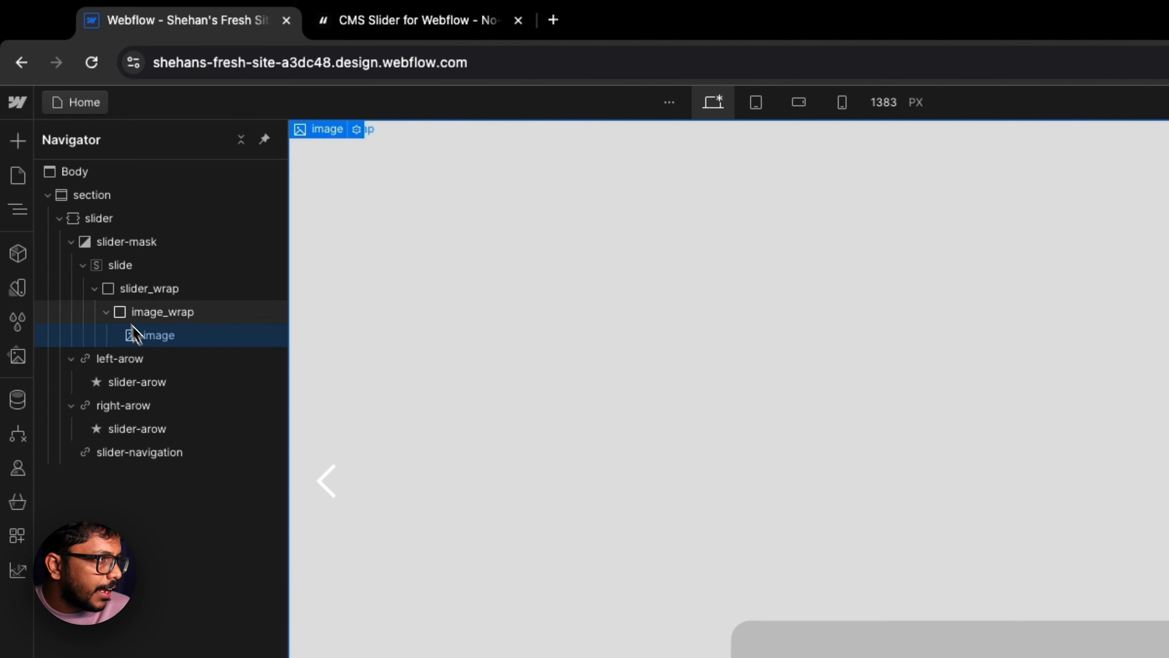
left_click(49, 197)
left_click(48, 198)
left_click(61, 218)
left_click(108, 203)
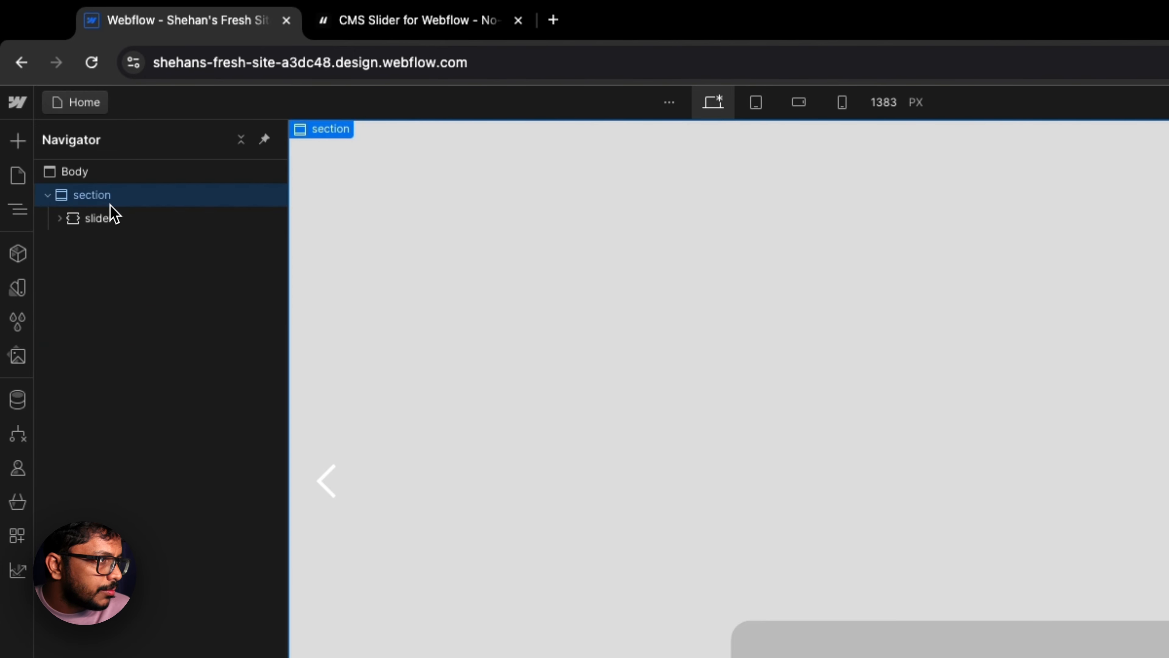
left_click(18, 142)
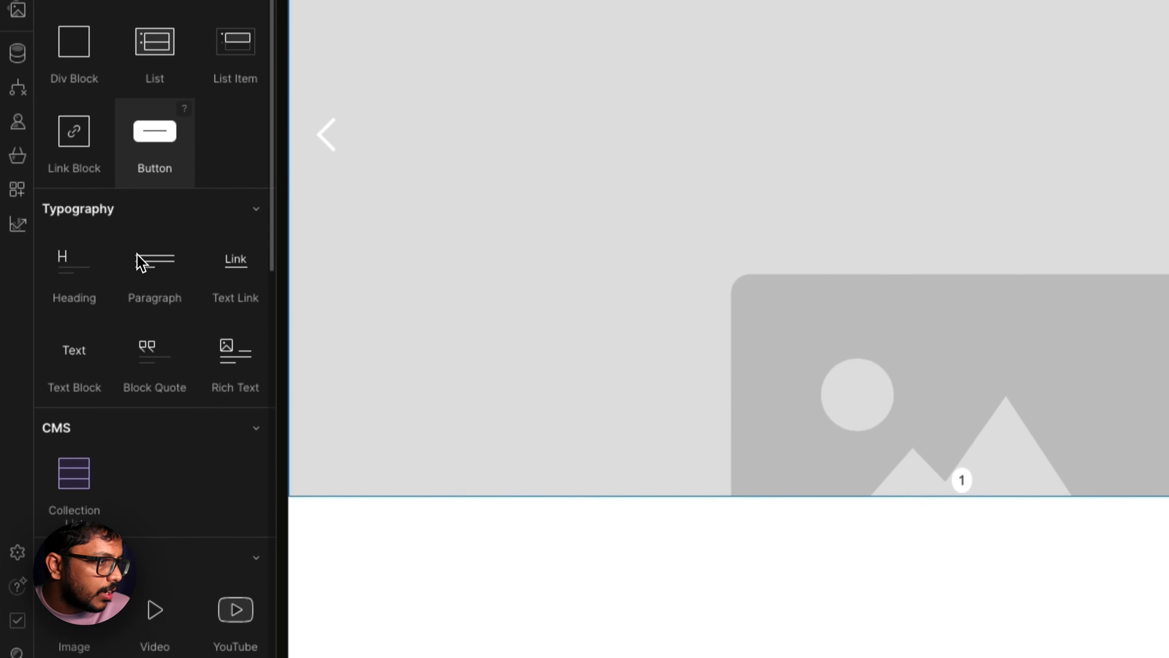
scroll(138, 253, "down", 4)
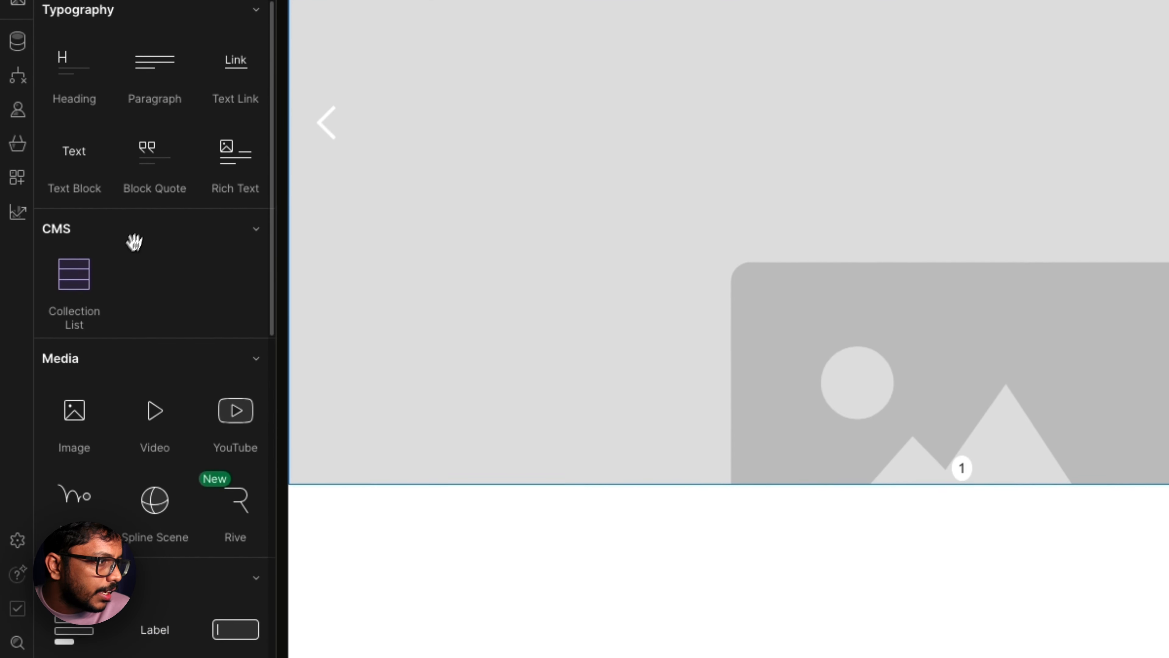
left_click(69, 289)
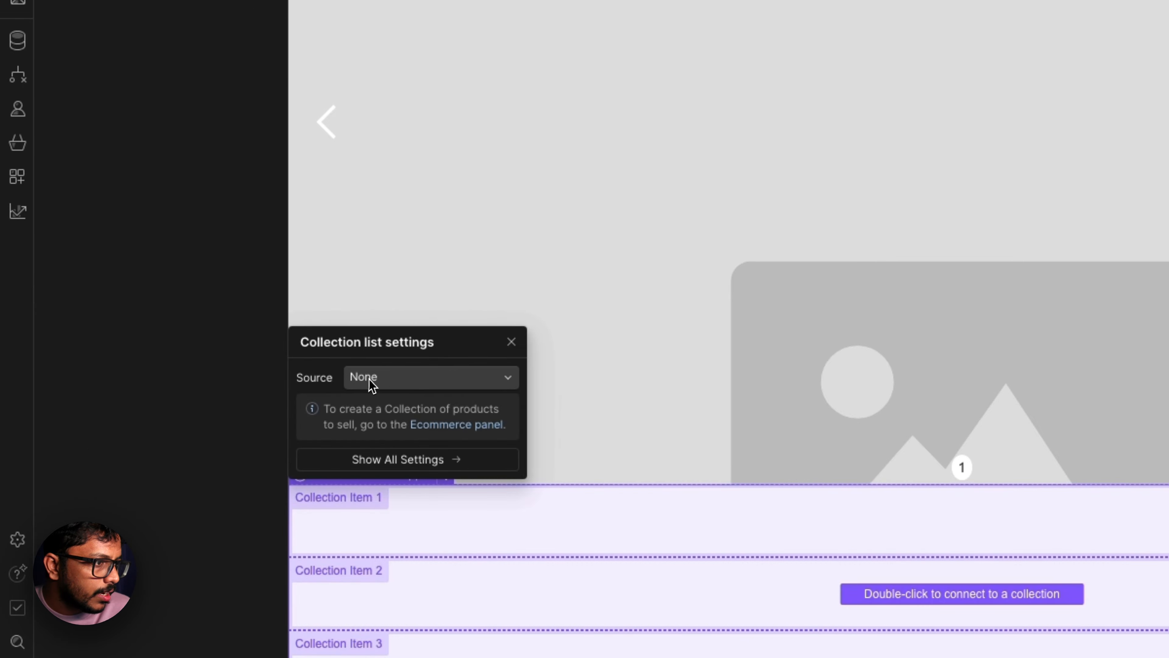
Connect the new Collection List to the Sliders collection and close its settings.
left_click(373, 383)
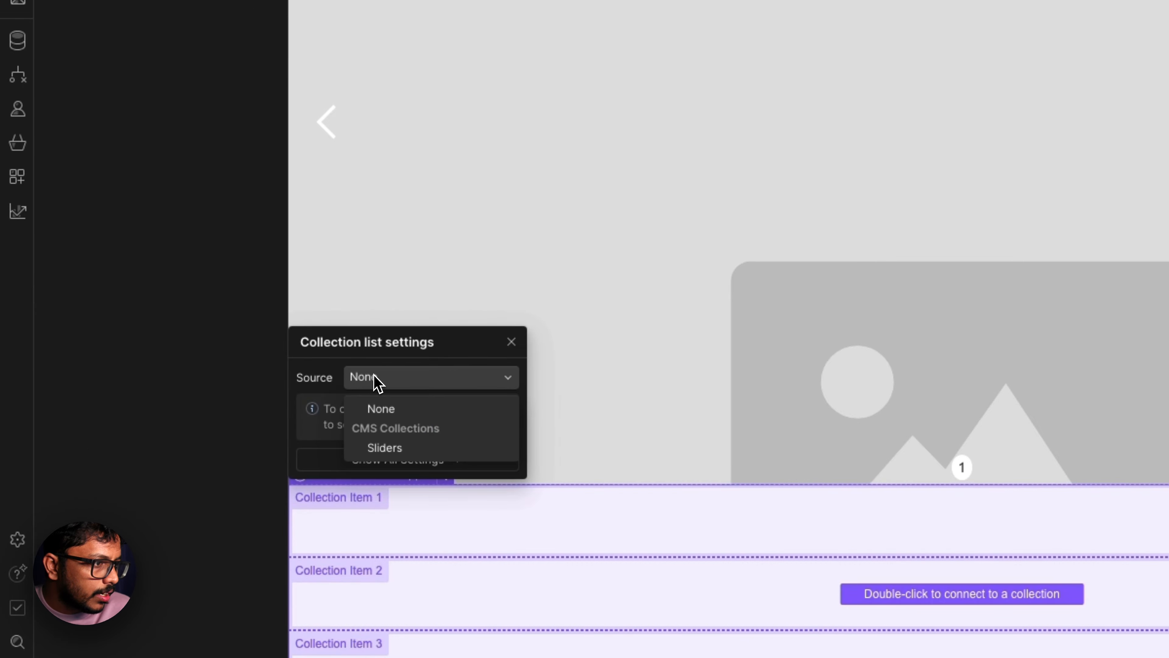
left_click(385, 448)
scroll(637, 522, "down", 4)
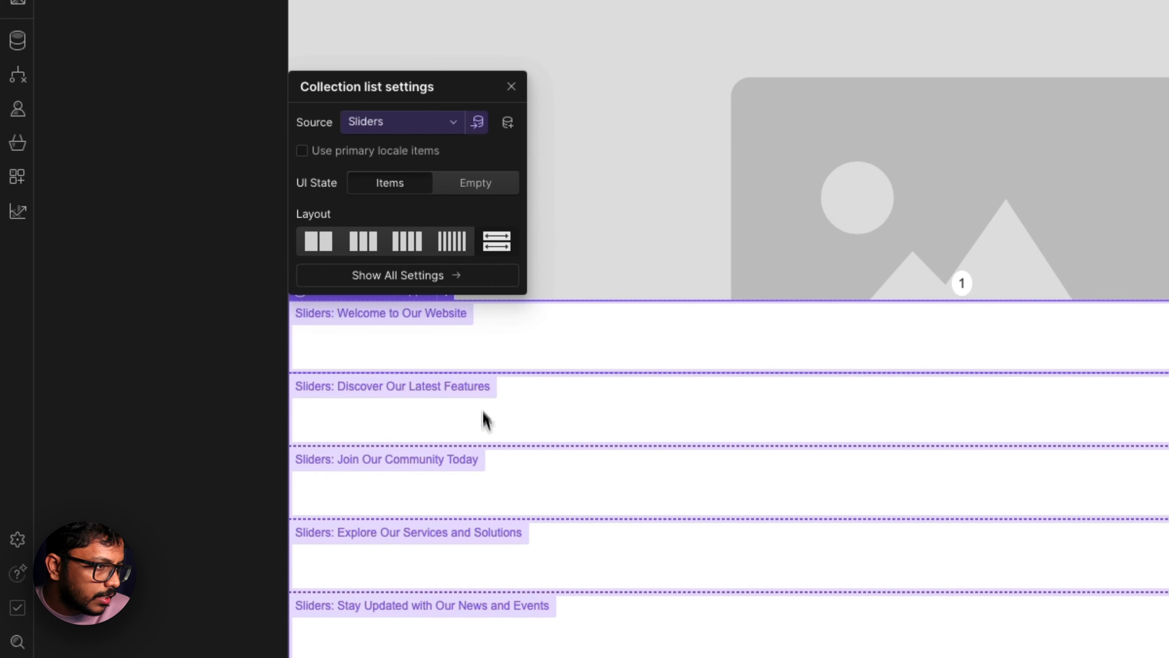
left_click(474, 342)
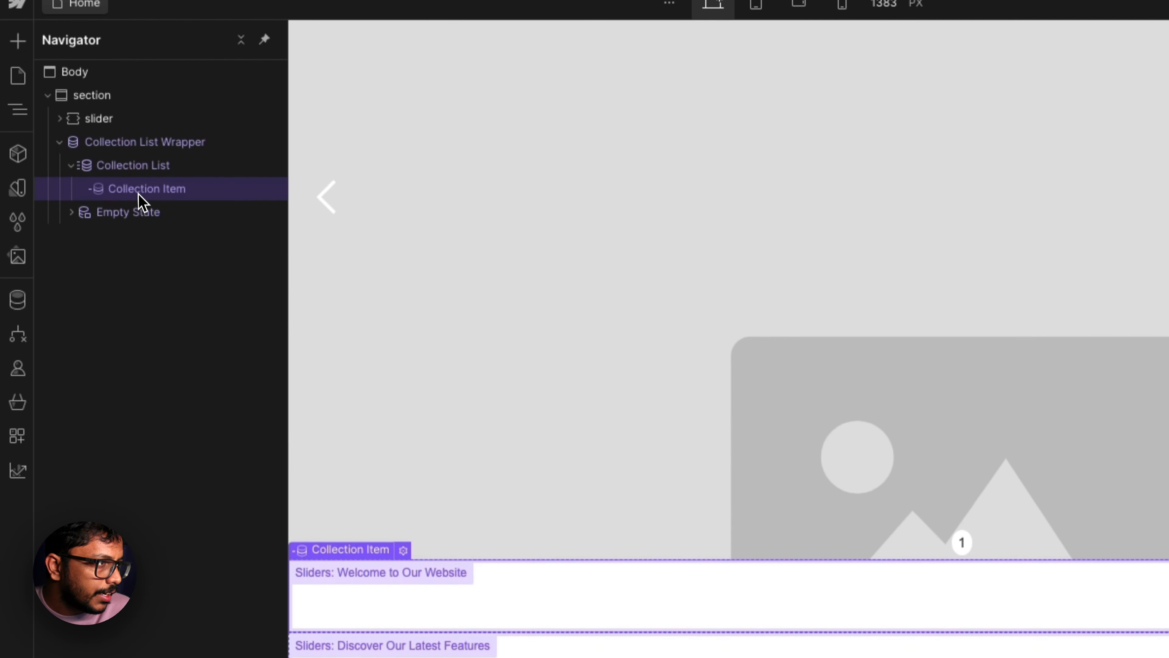
Add a custom attribute named "fs-cmsslider-element" with the value "list" to the Collection List element.
left_click(134, 173)
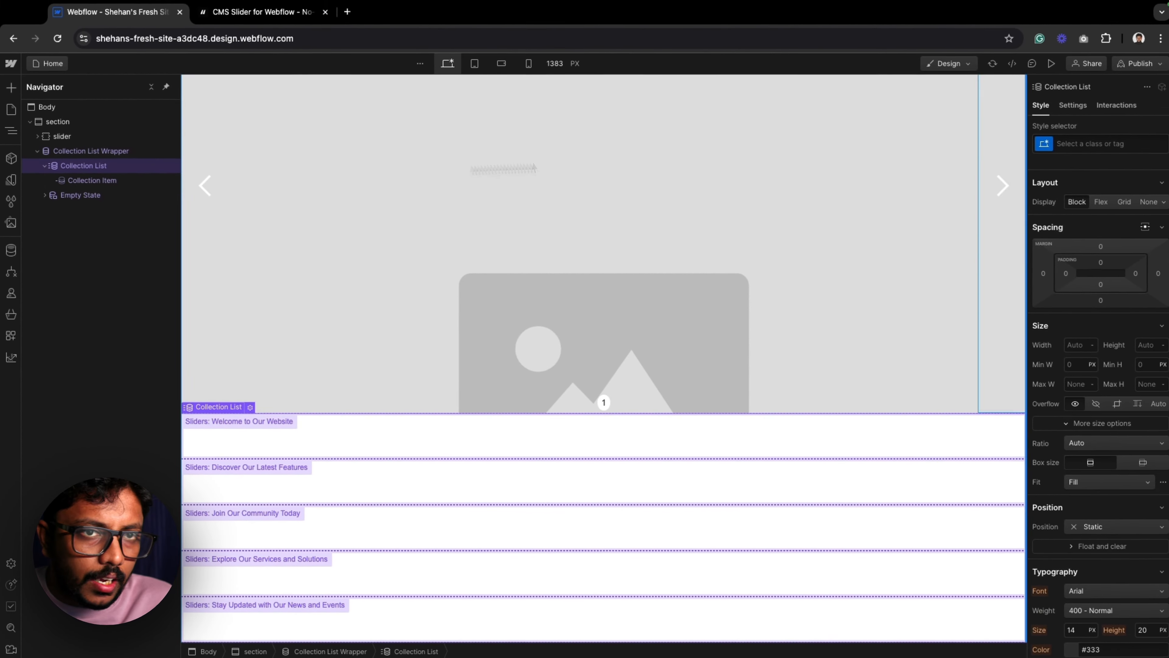
scroll(1086, 268, "down", 10)
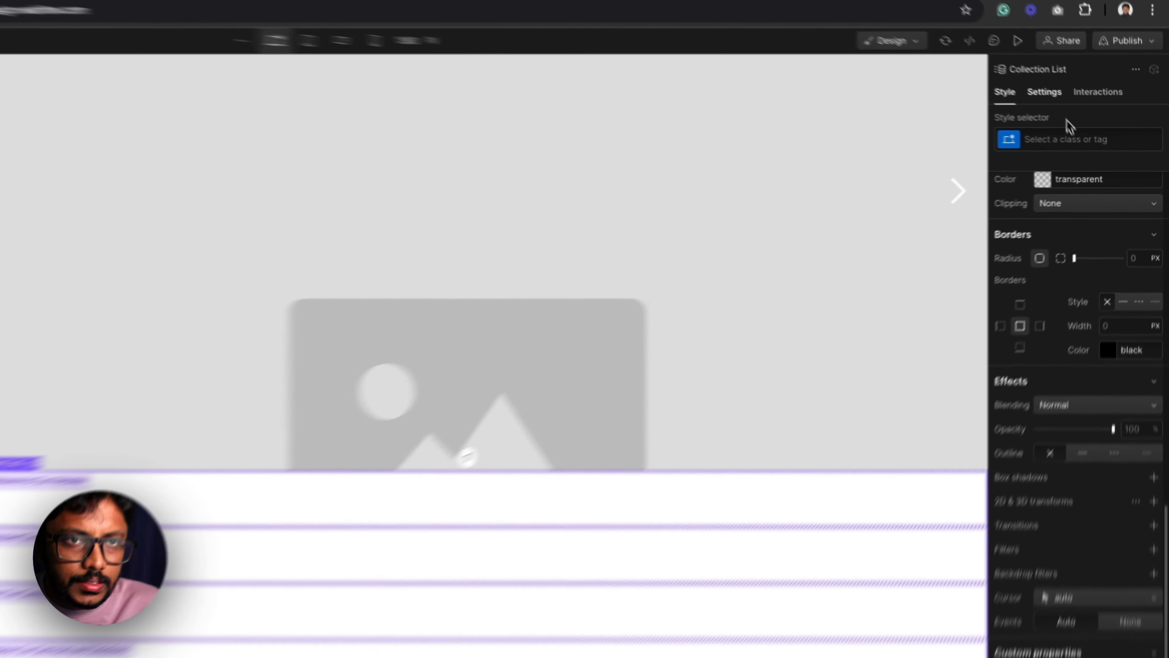
left_click(1068, 105)
left_click(1013, 567)
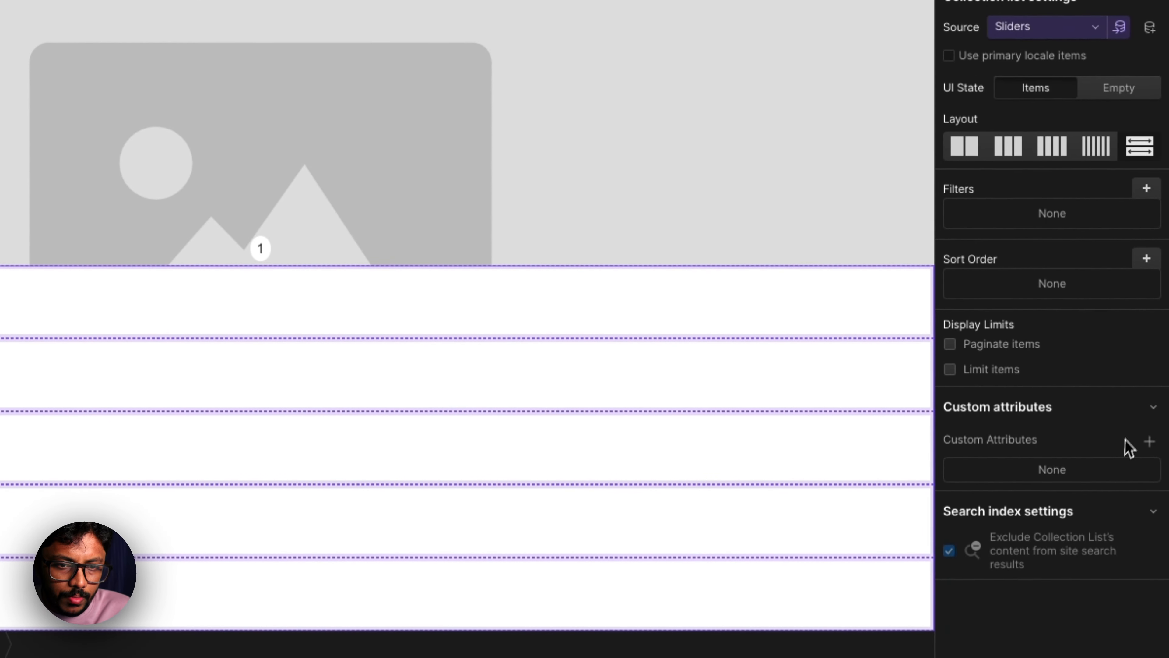
left_click(1151, 636)
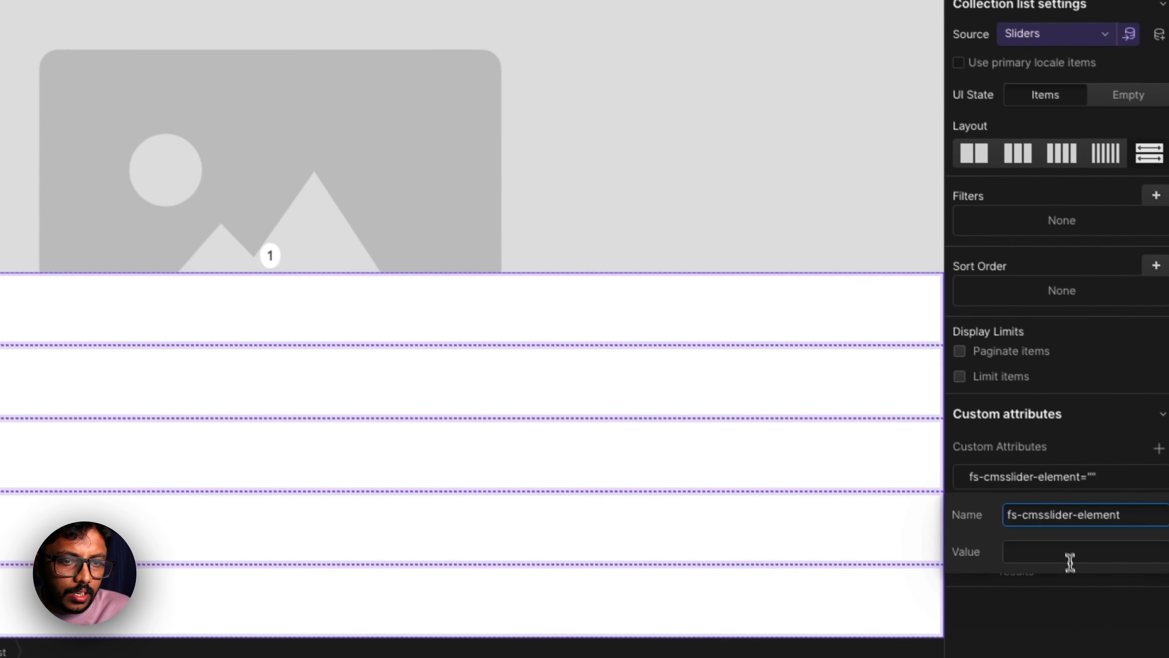
left_click(1058, 538)
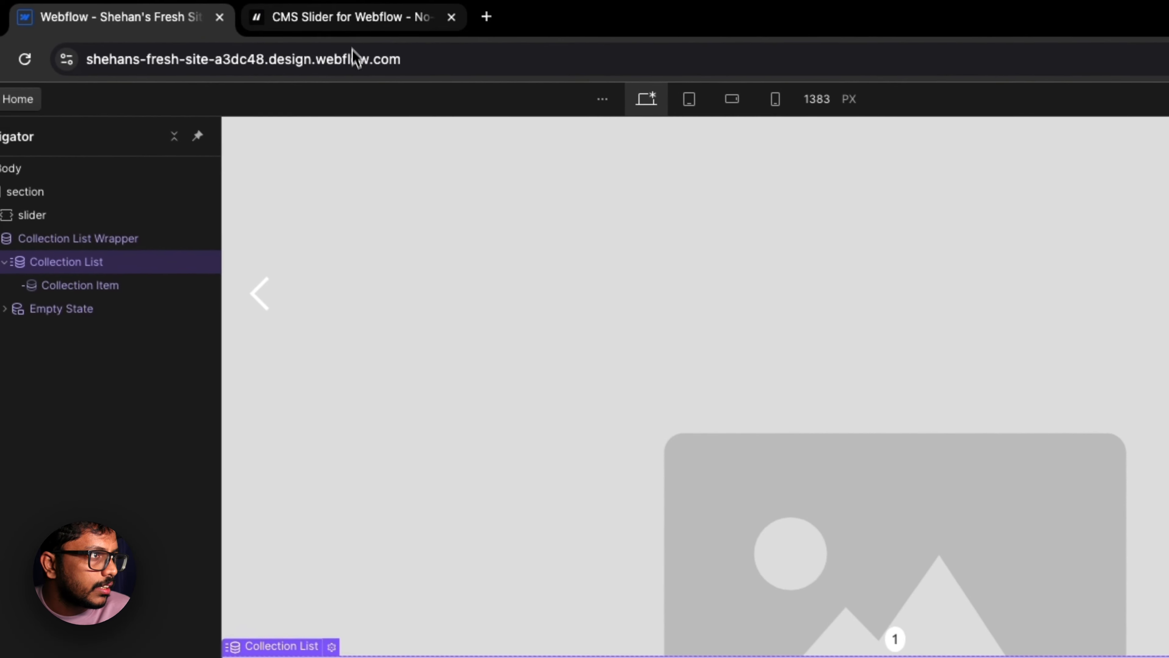
Look up the SLIDER attribute details on the Finsweet CMS Slider page and return to the Webflow Designer.
left_click(365, 19)
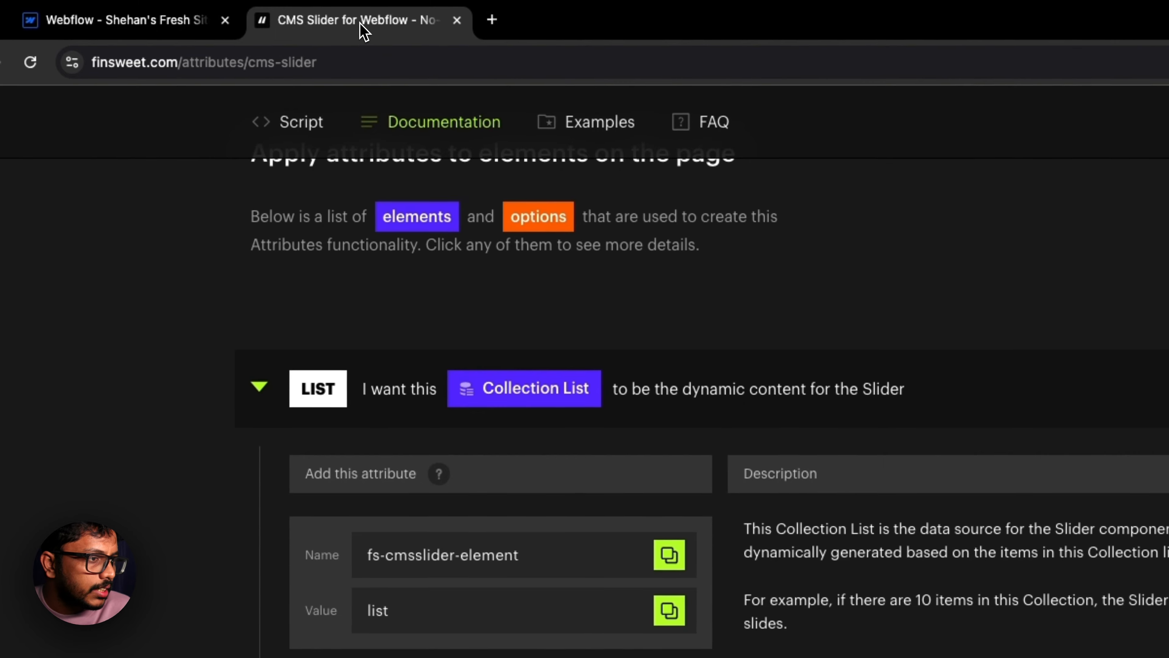
scroll(469, 423, "down", 5)
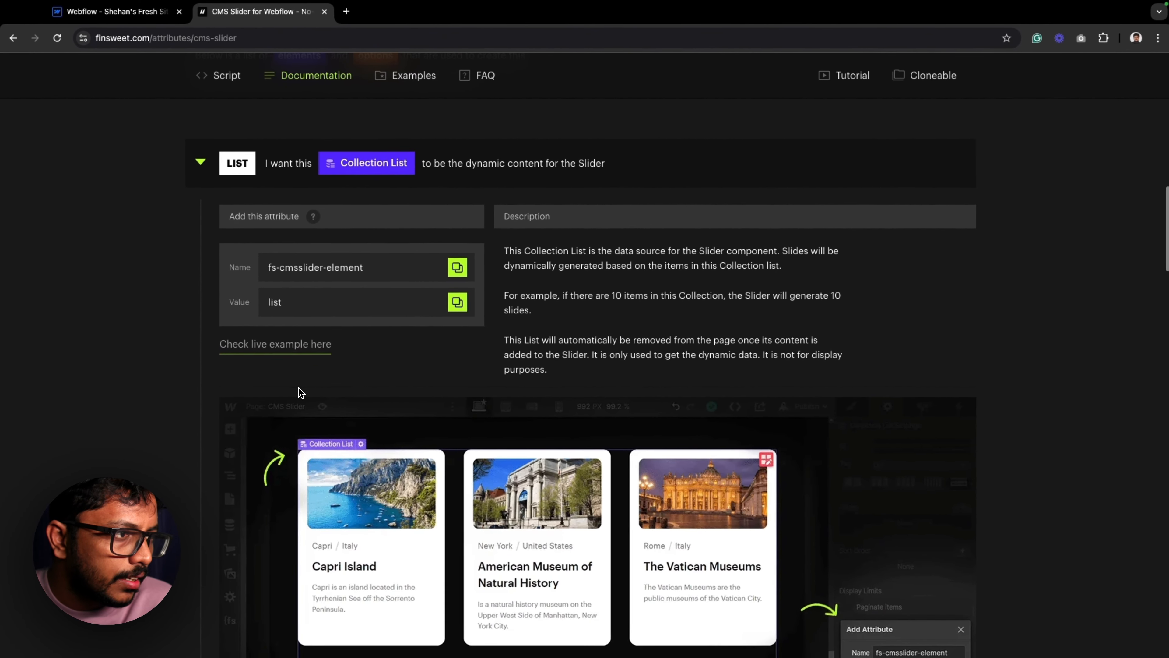
scroll(299, 389, "up", 2)
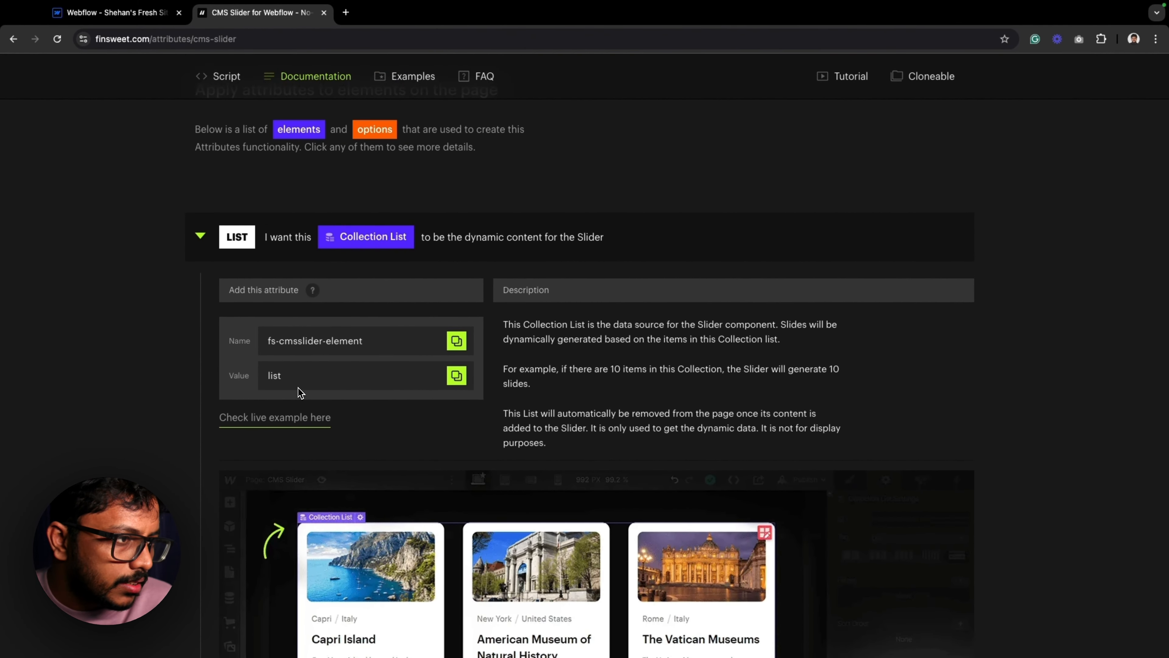
scroll(298, 387, "down", 10)
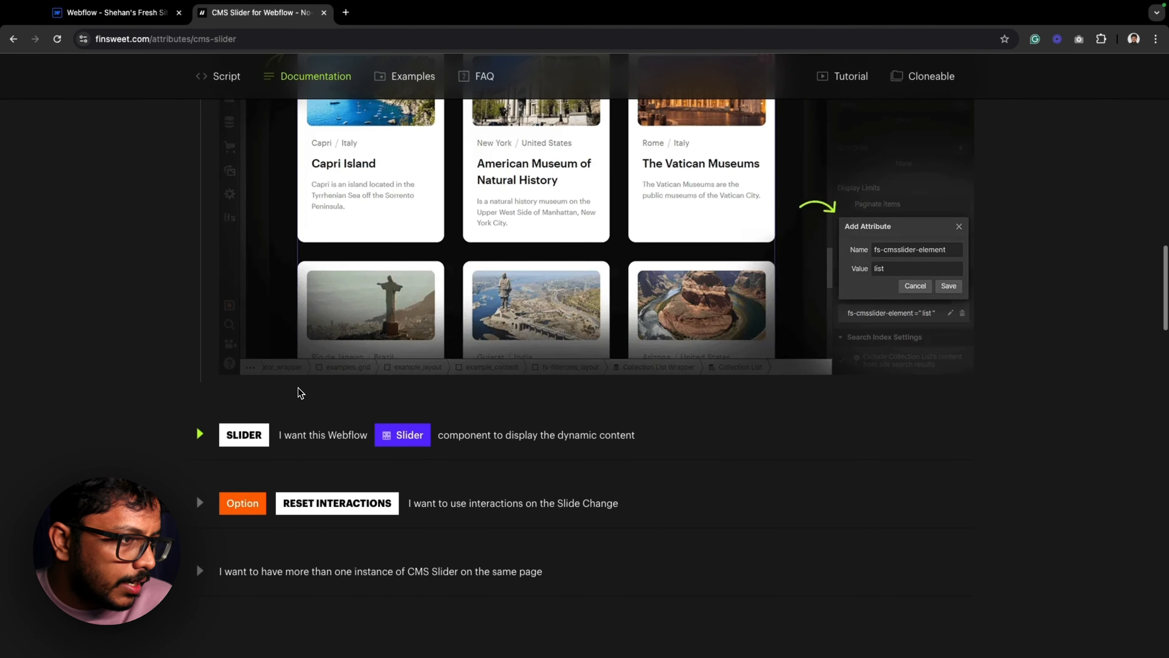
left_click(304, 435)
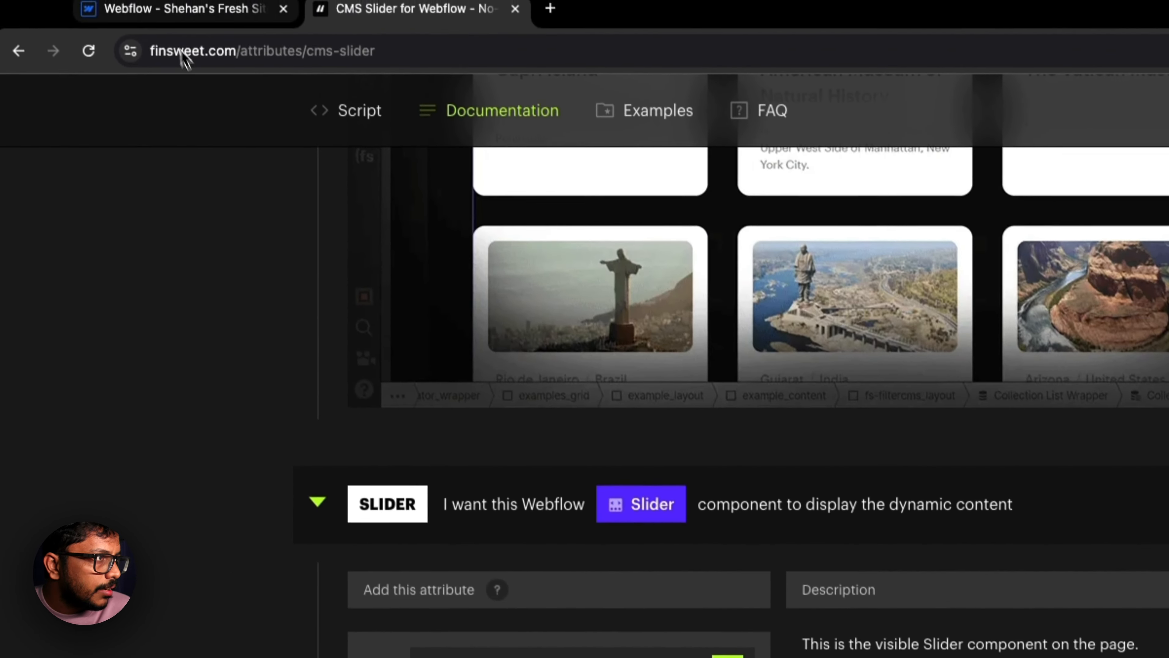
left_click(184, 10)
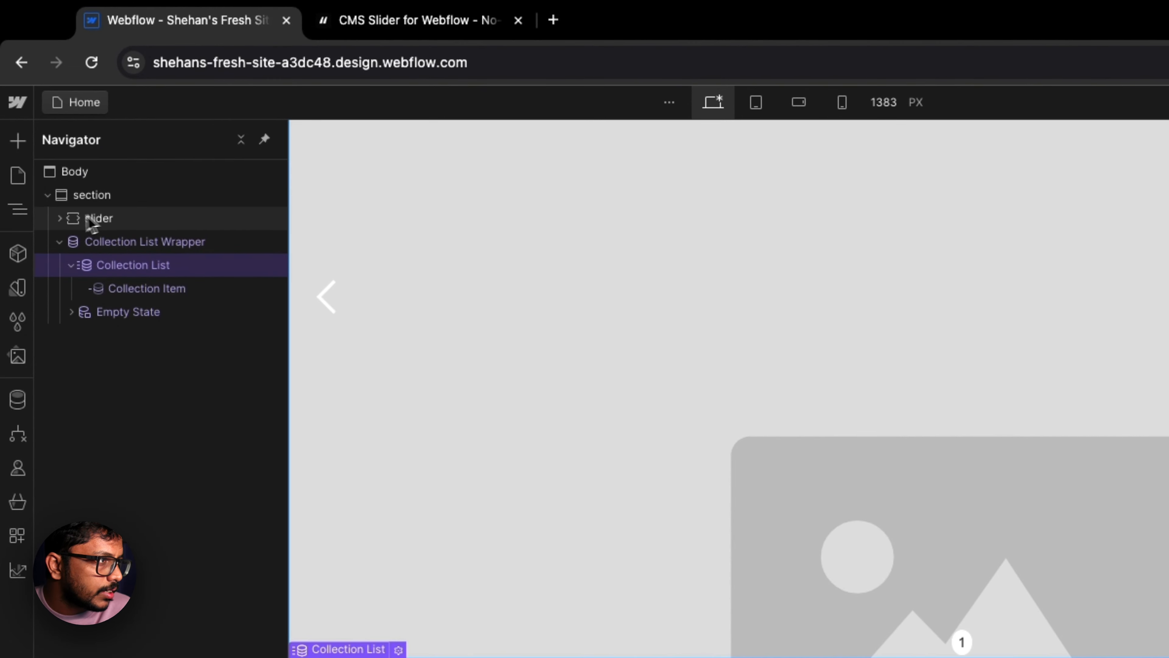
Add a custom attribute named "fs-cmsslider-element" with the value "slider" to the slider element.
left_click(59, 219)
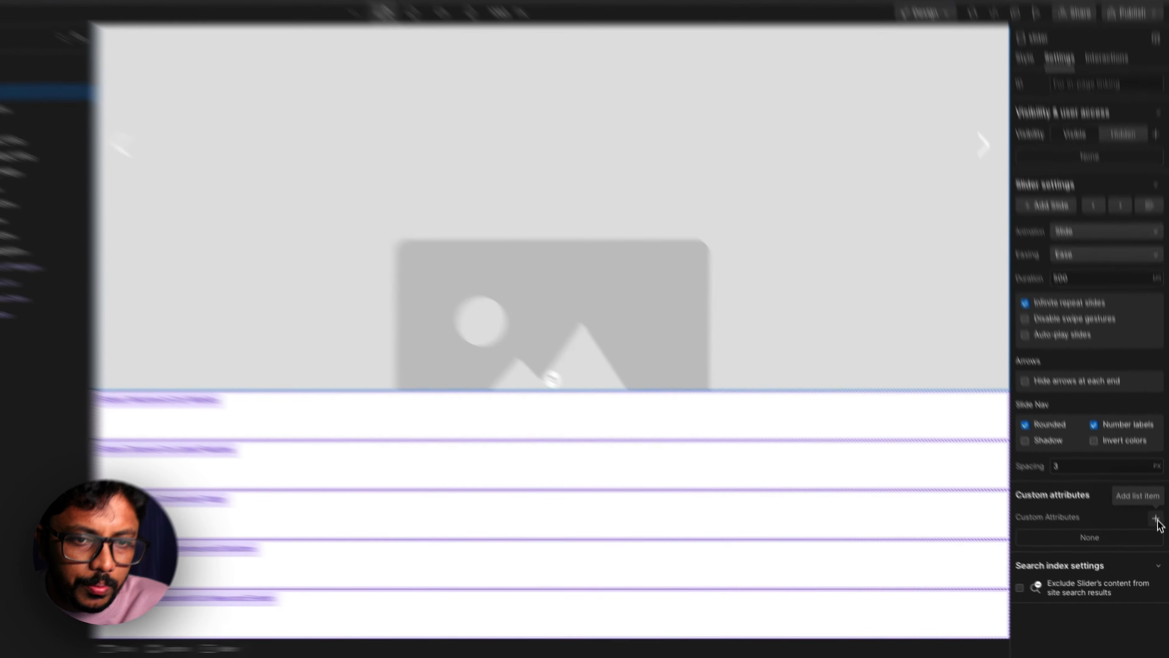
left_click(1157, 528)
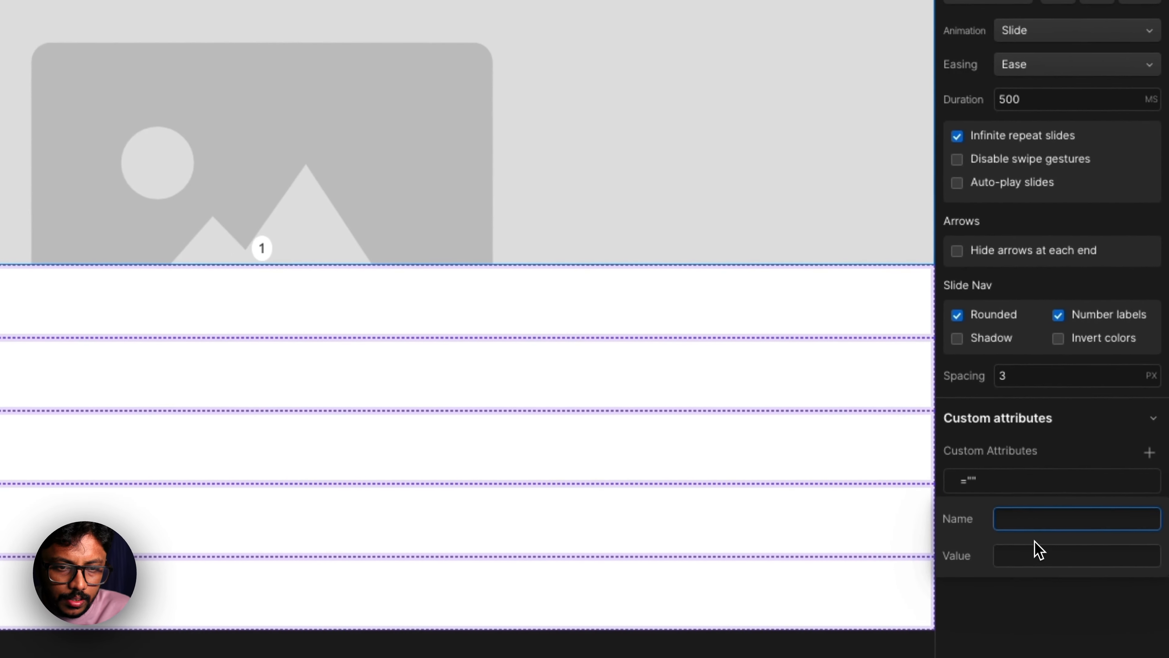
type("fs-cmsslider-element")
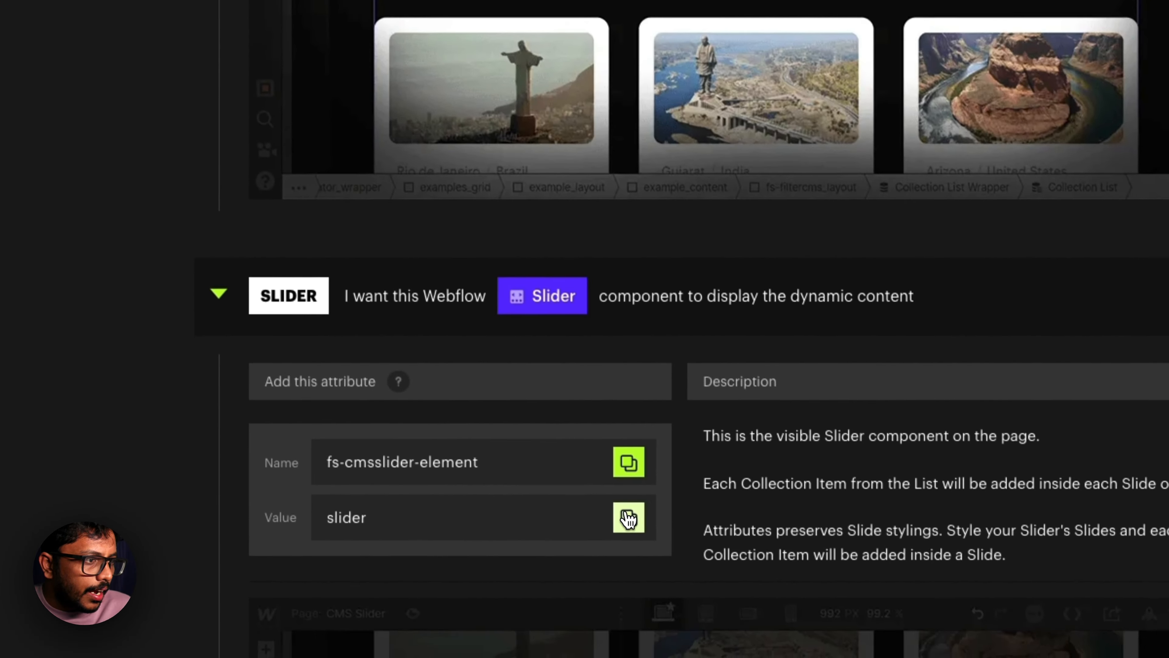
left_click(628, 516)
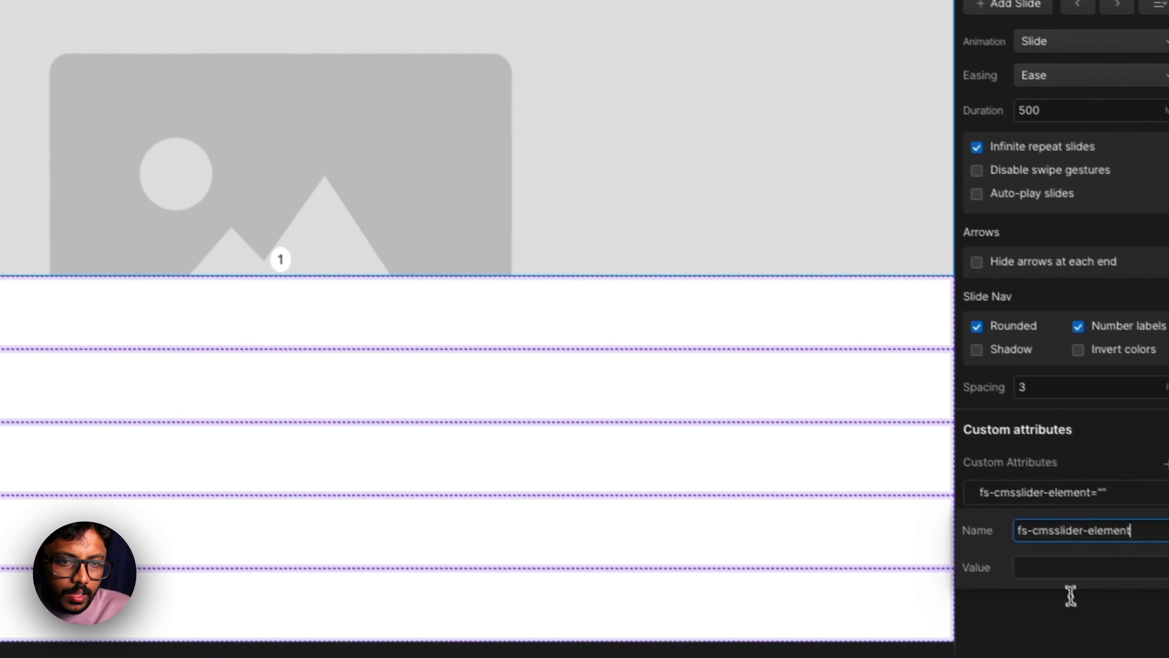
left_click(1056, 553)
key("ctrl+v")
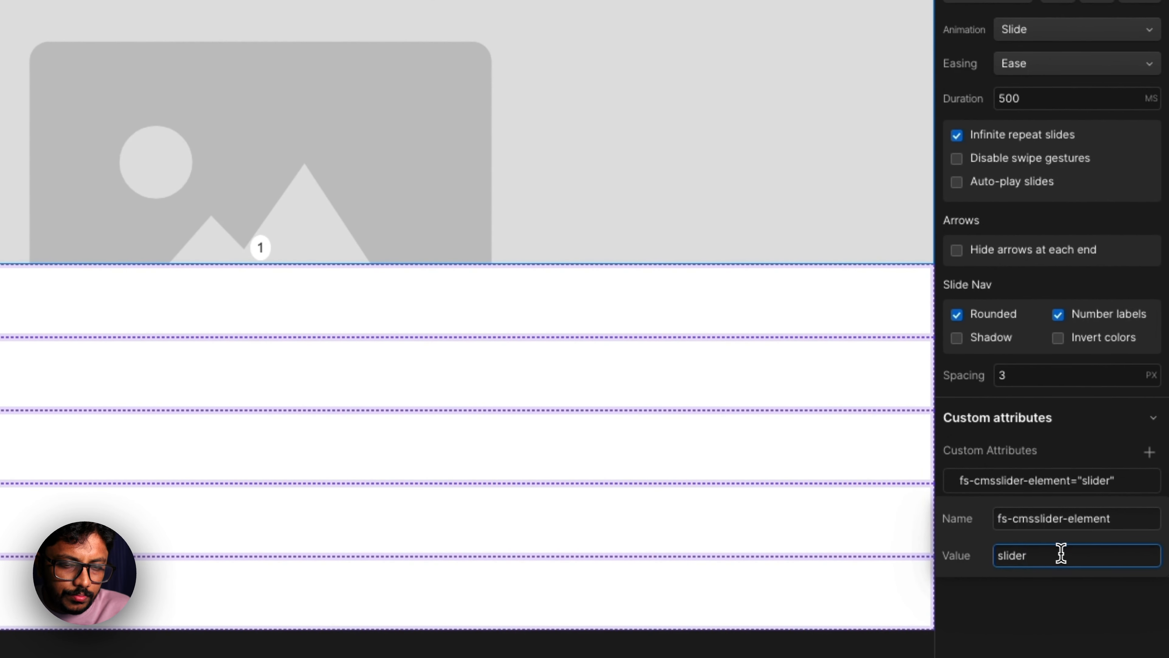
left_click(1031, 490)
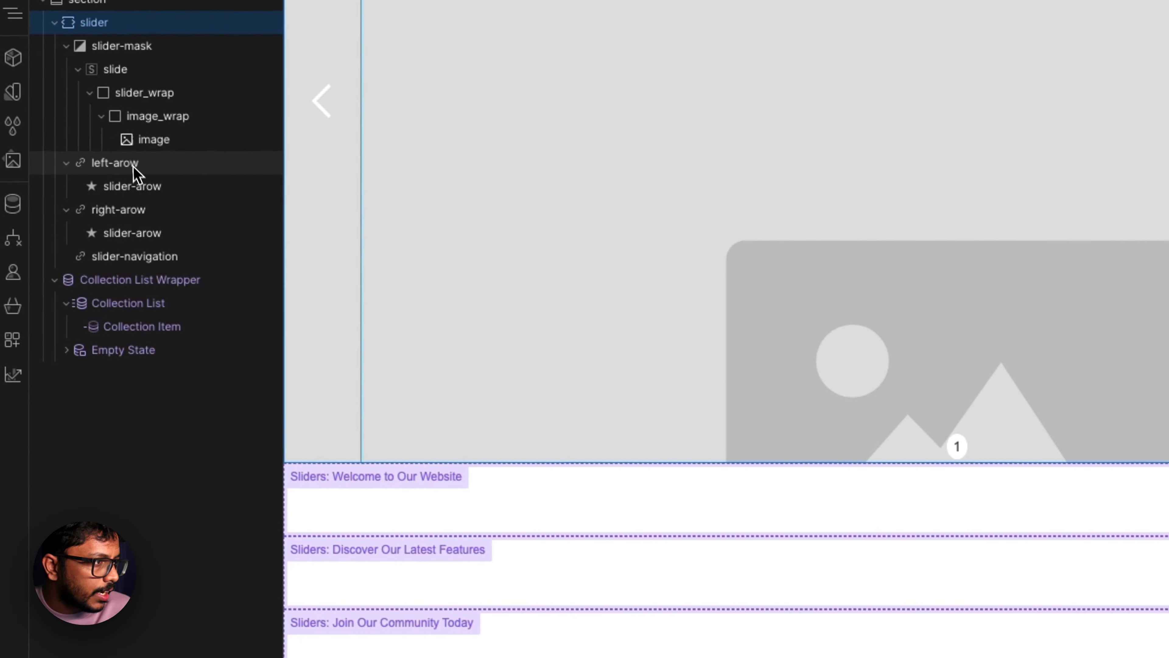
Copy the slide's slider_wrap block with its image into the Collection Item.
scroll(645, 287, "up", 3)
left_click(752, 290)
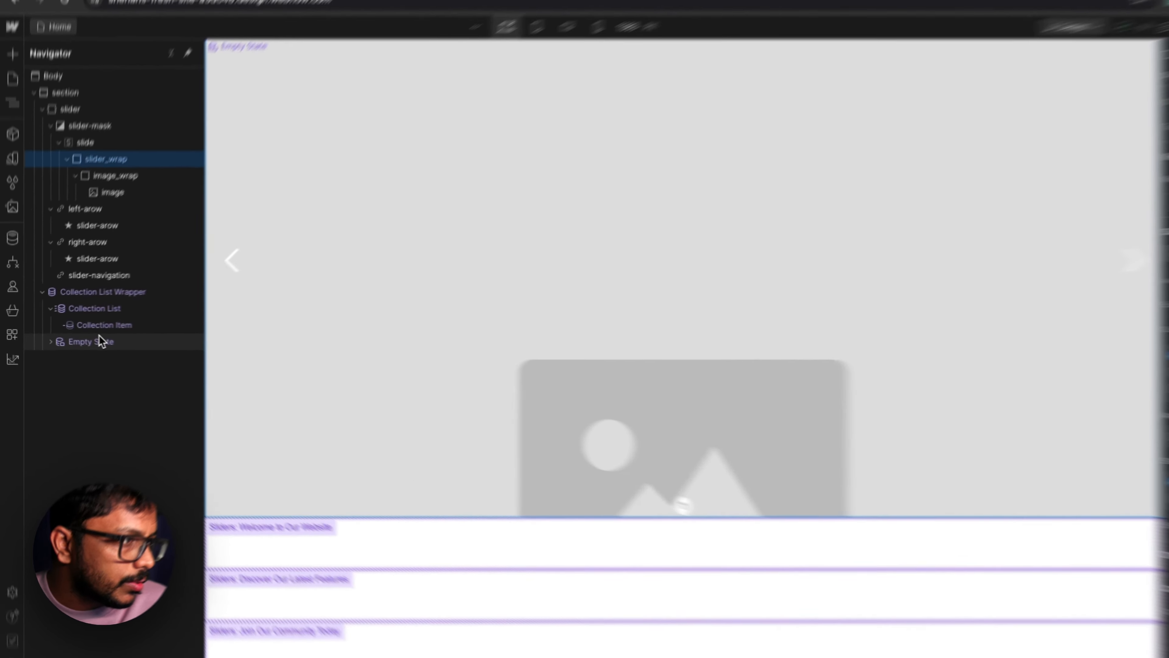
left_click(92, 328)
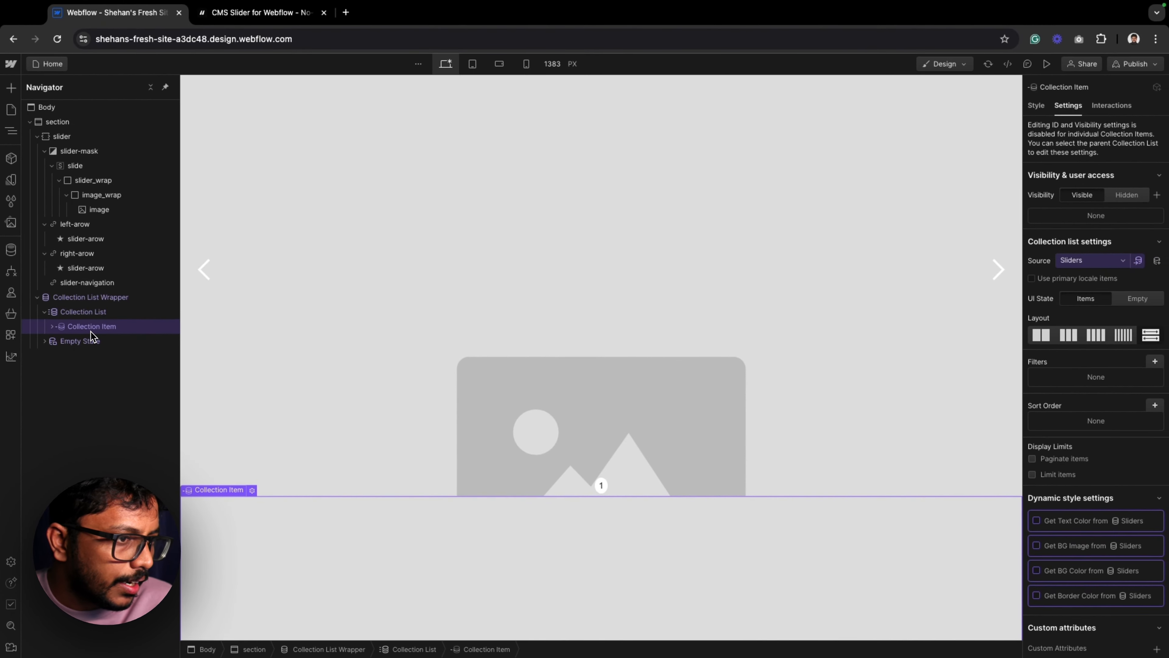
scroll(326, 347, "down", 10)
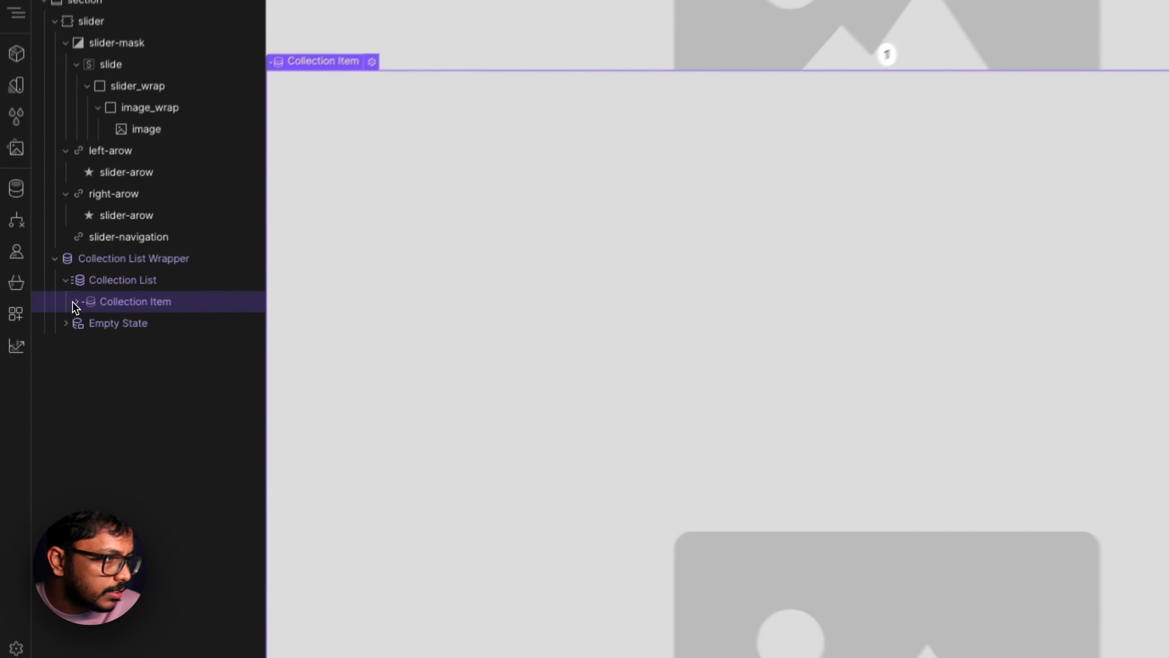
Connect the image inside the Collection Item to the slider-image field of the Sliders collection.
left_click(51, 326)
left_click(79, 346)
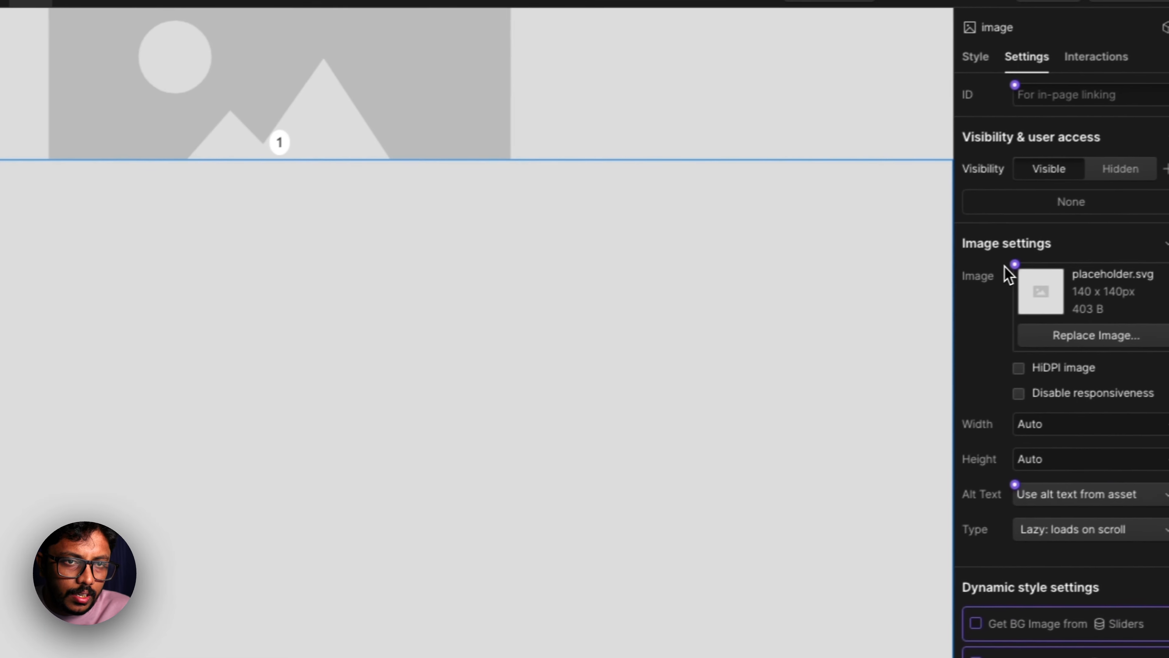
left_click(995, 267)
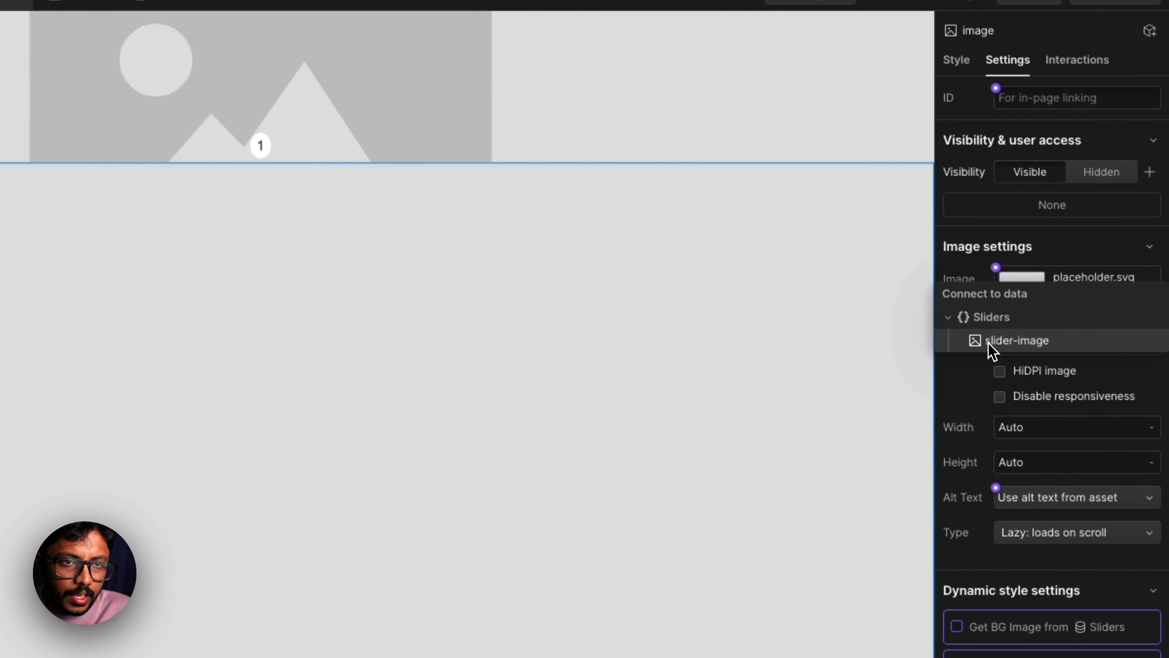
left_click(1015, 352)
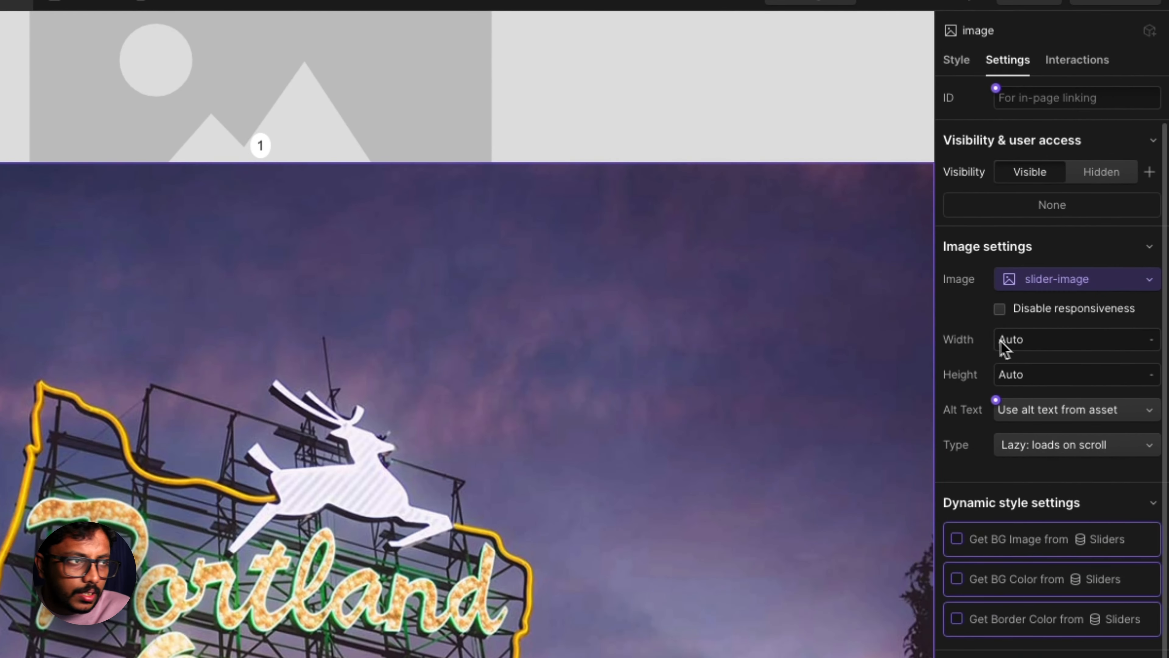
Review the collection images listed below the slider on the canvas.
scroll(592, 322, "down", 10)
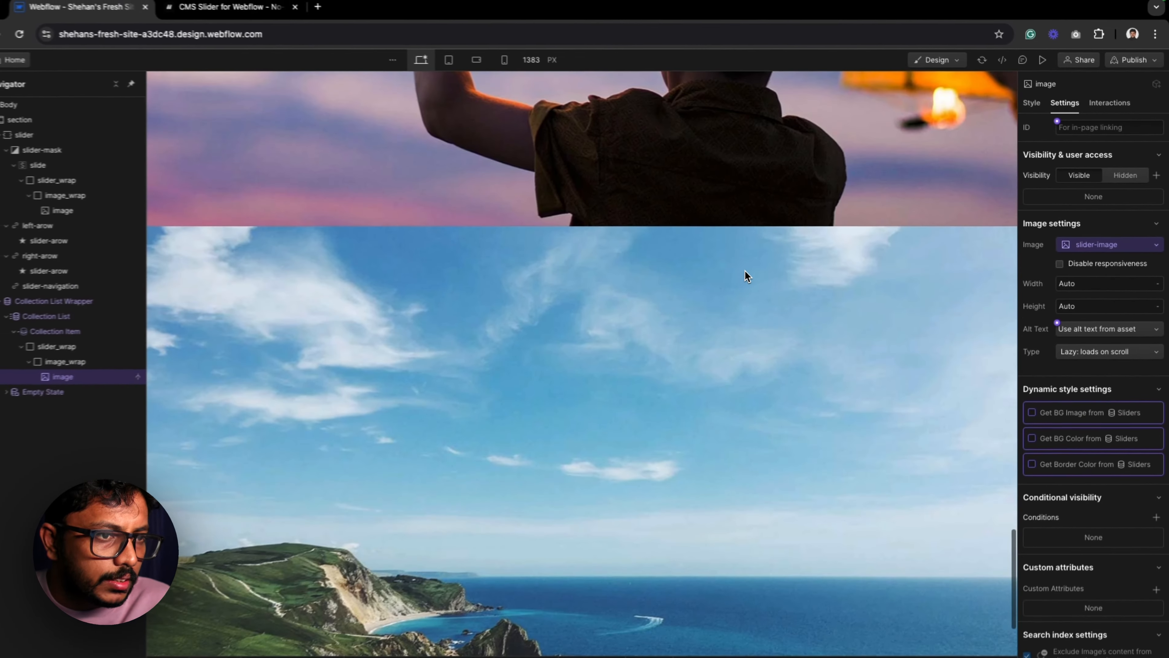
scroll(760, 268, "up", 5)
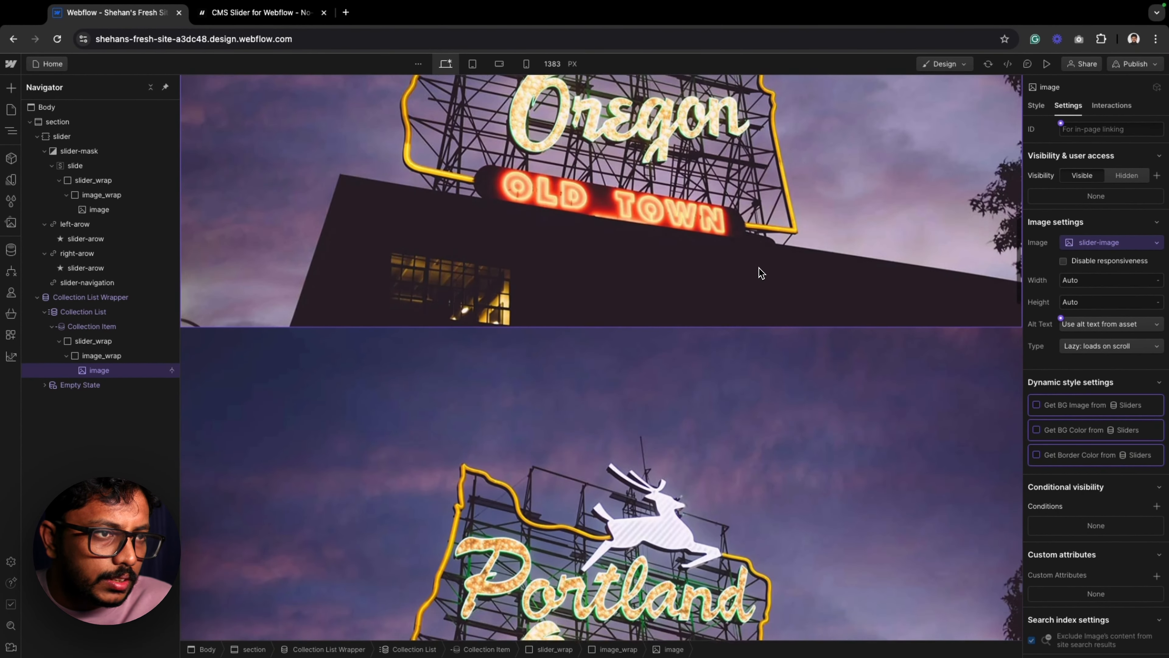
scroll(760, 268, "up", 5)
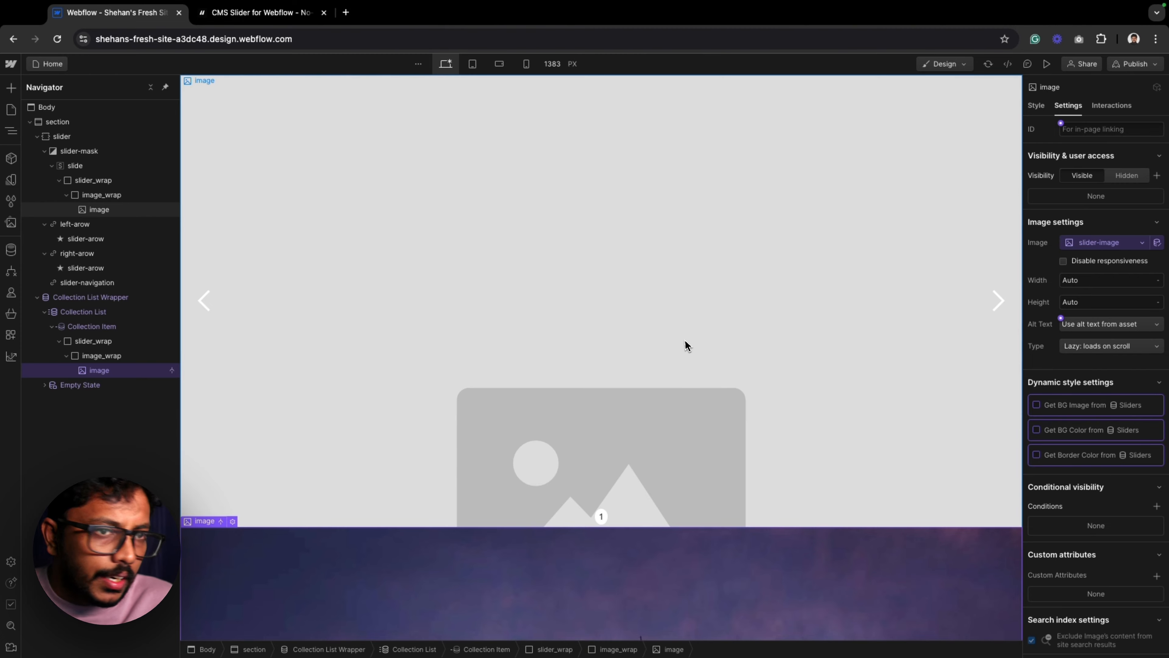
scroll(741, 325, "down", 3)
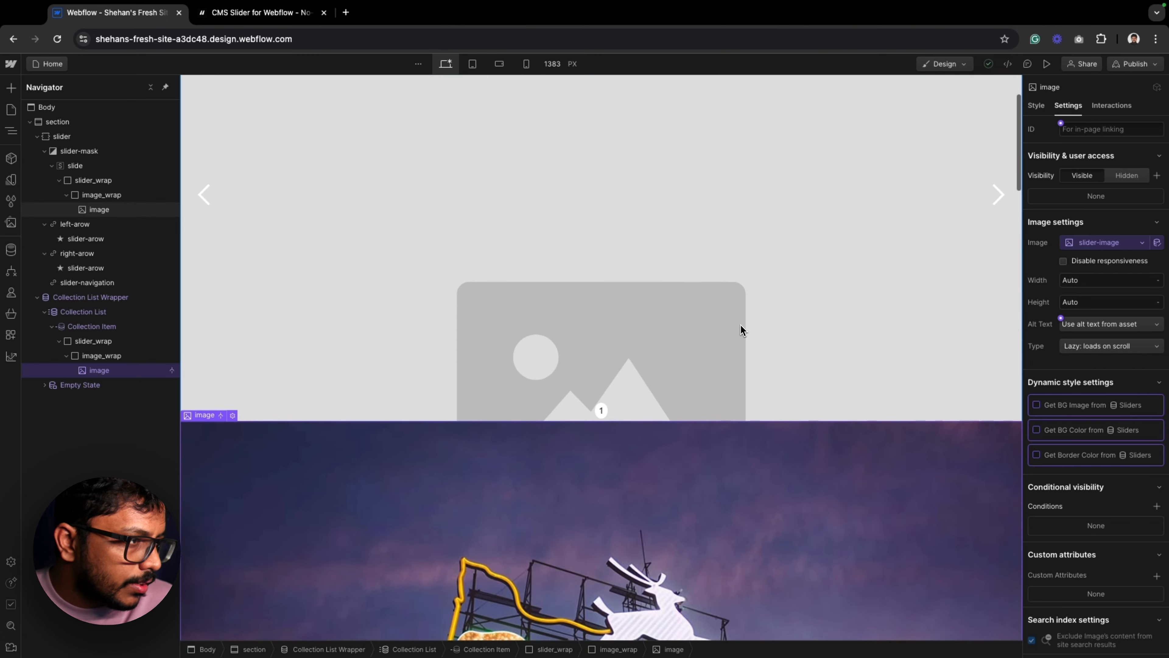
scroll(741, 327, "up", 3)
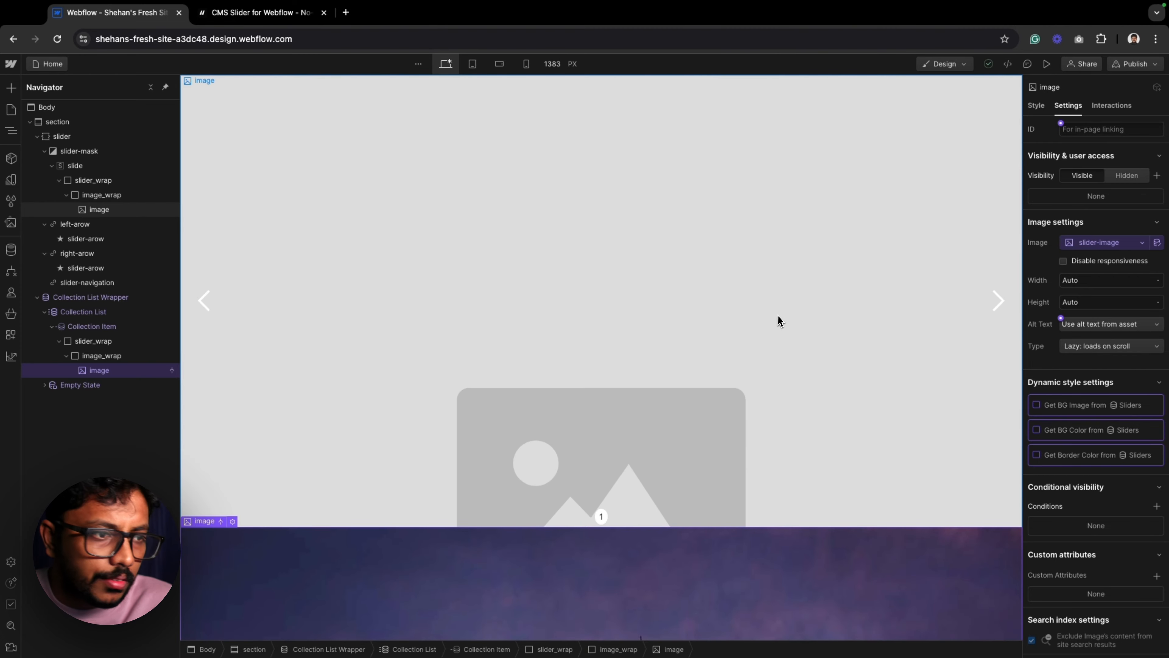
scroll(776, 321, "down", 5)
scroll(776, 321, "up", 5)
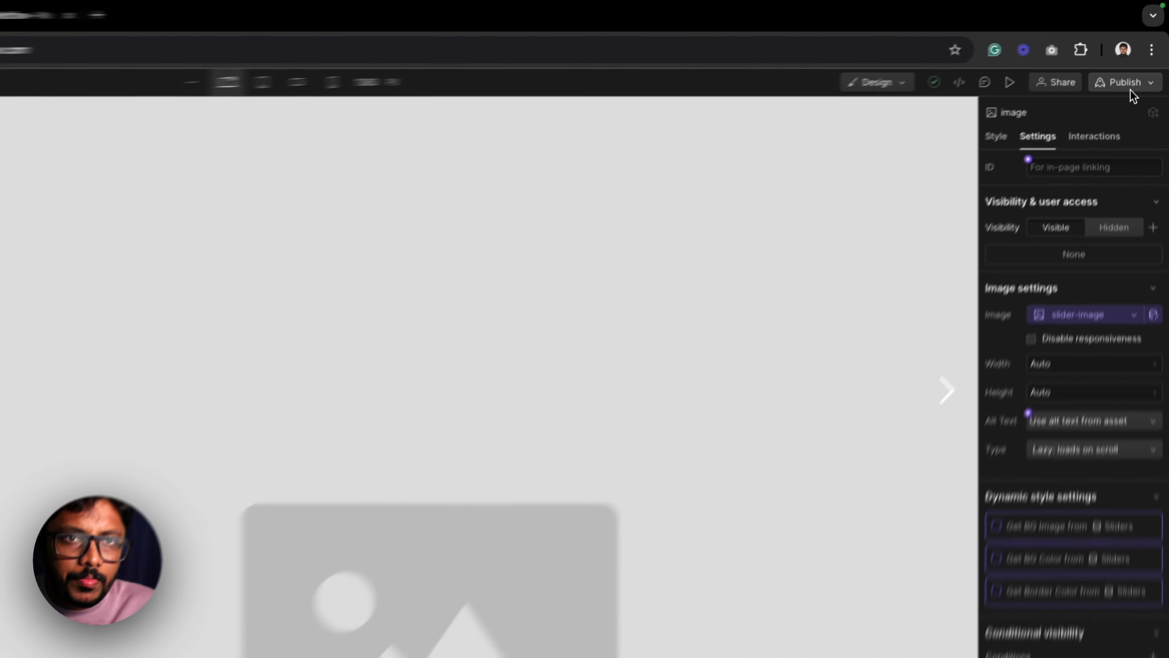
Publish the site to the webflow.io staging domain and open the published page.
left_click(1134, 63)
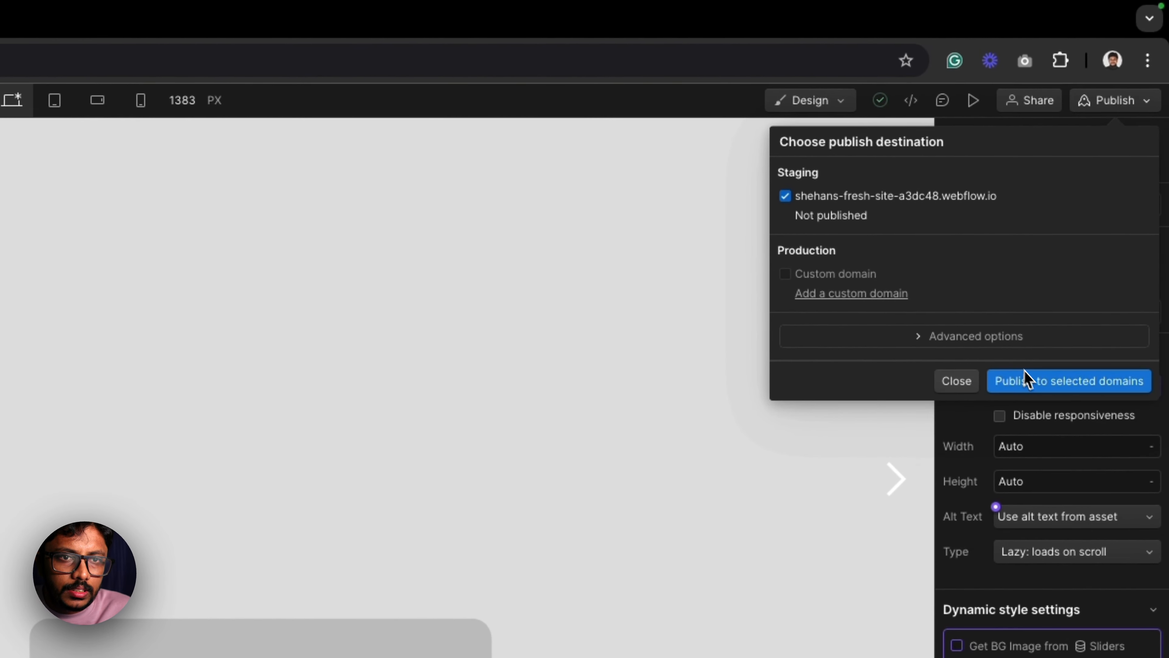
left_click(1026, 380)
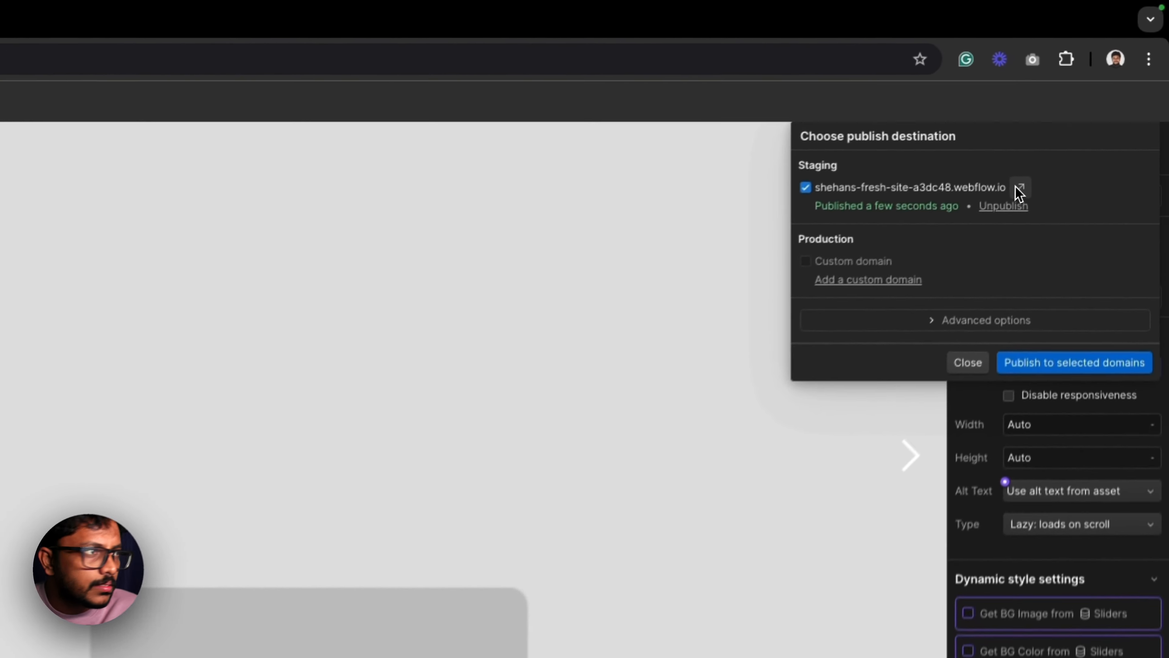
left_click(1071, 123)
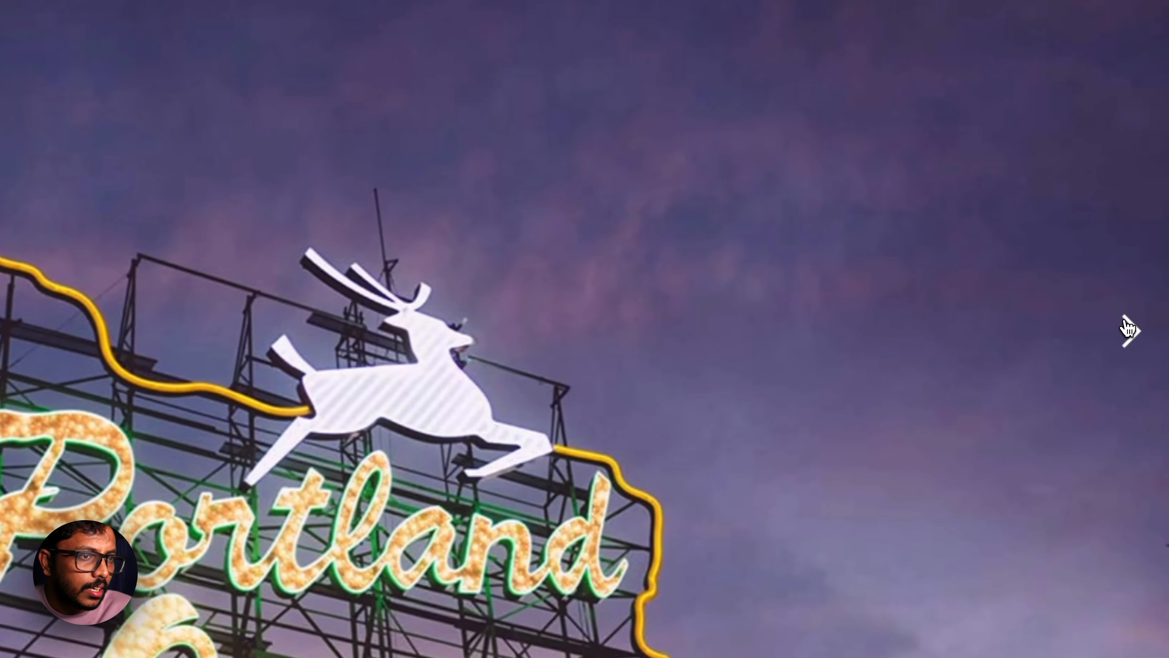
Advance through the slides on the published page to test the CMS slider.
left_click(1130, 330)
left_click(1130, 329)
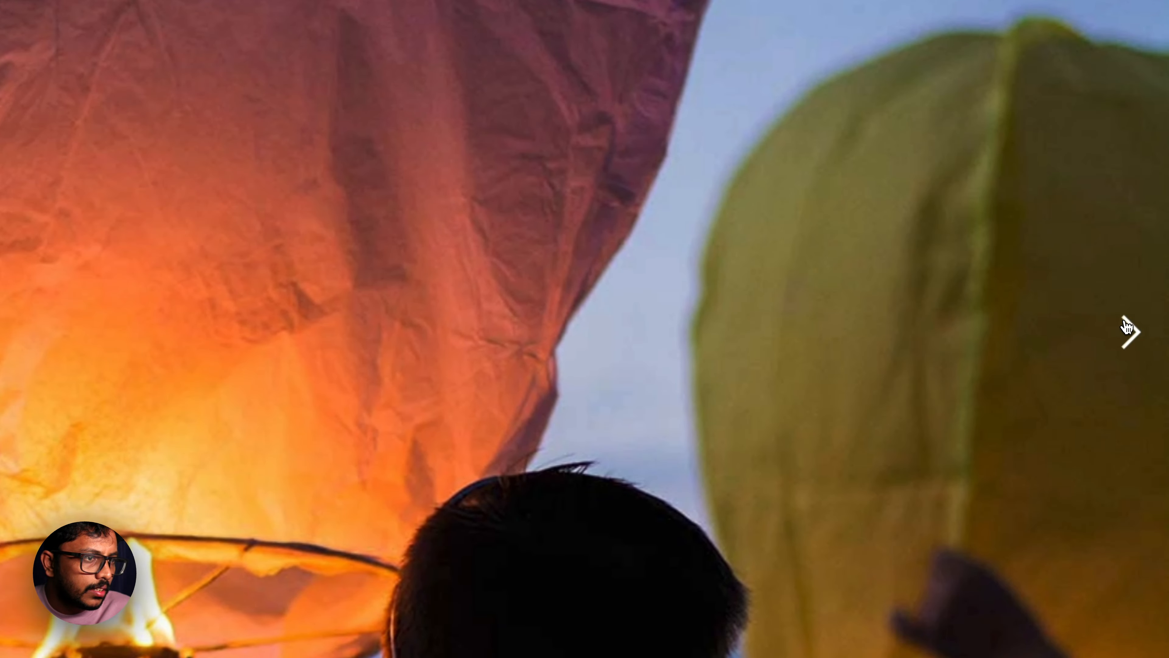
left_click(1130, 330)
left_click(1129, 330)
left_click(1128, 330)
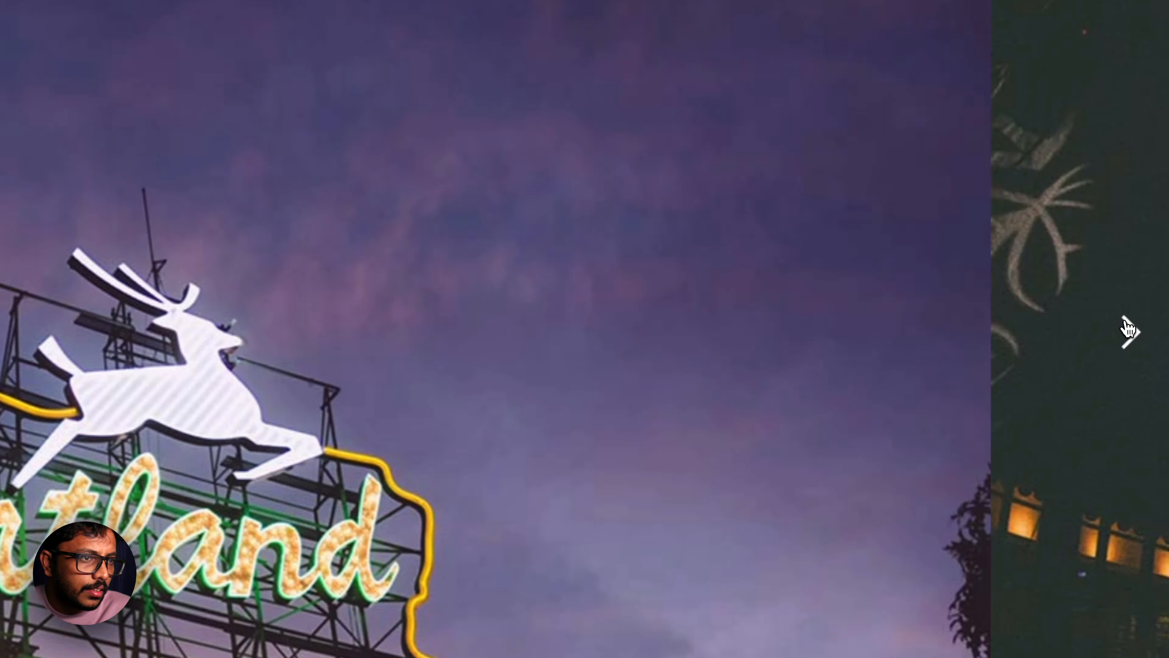
left_click(1129, 330)
left_click(1129, 329)
left_click(1129, 330)
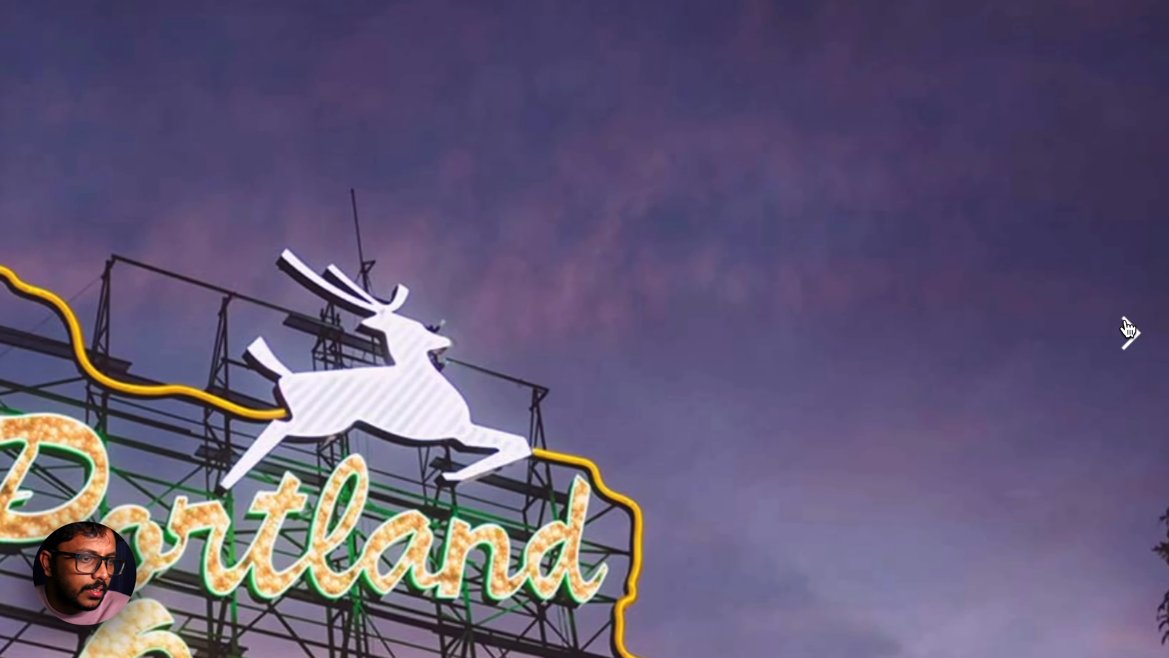
left_click(1128, 329)
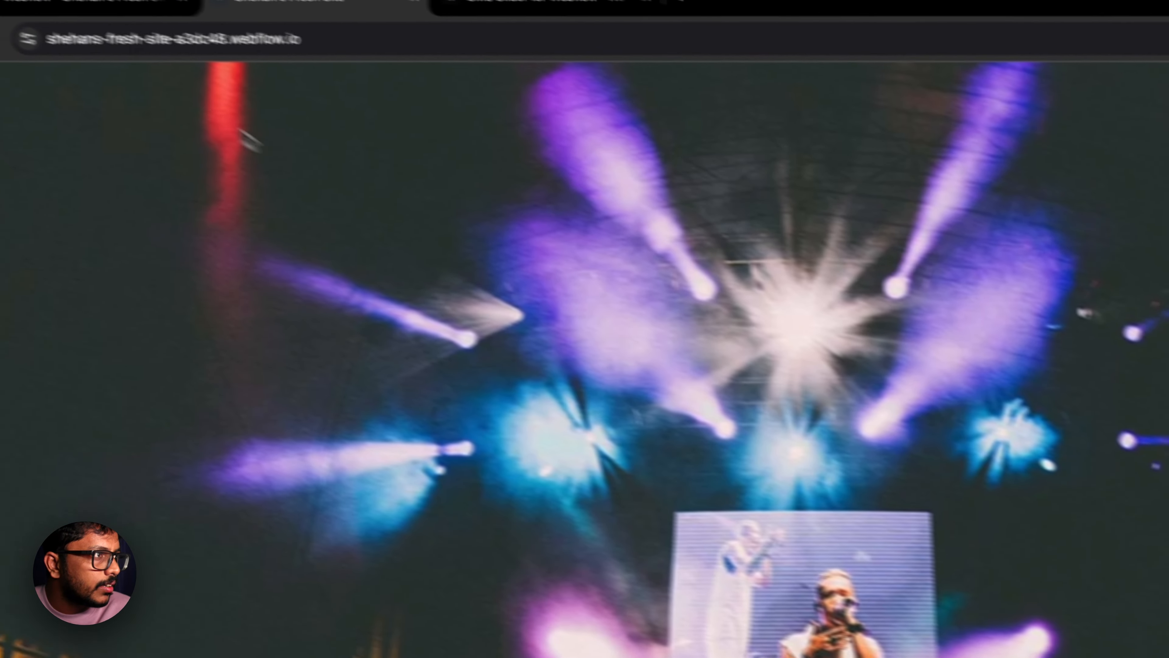
Return to the Webflow Designer and insert a Container into the slide's slider_wrap, below image_wrap.
left_click(101, 5)
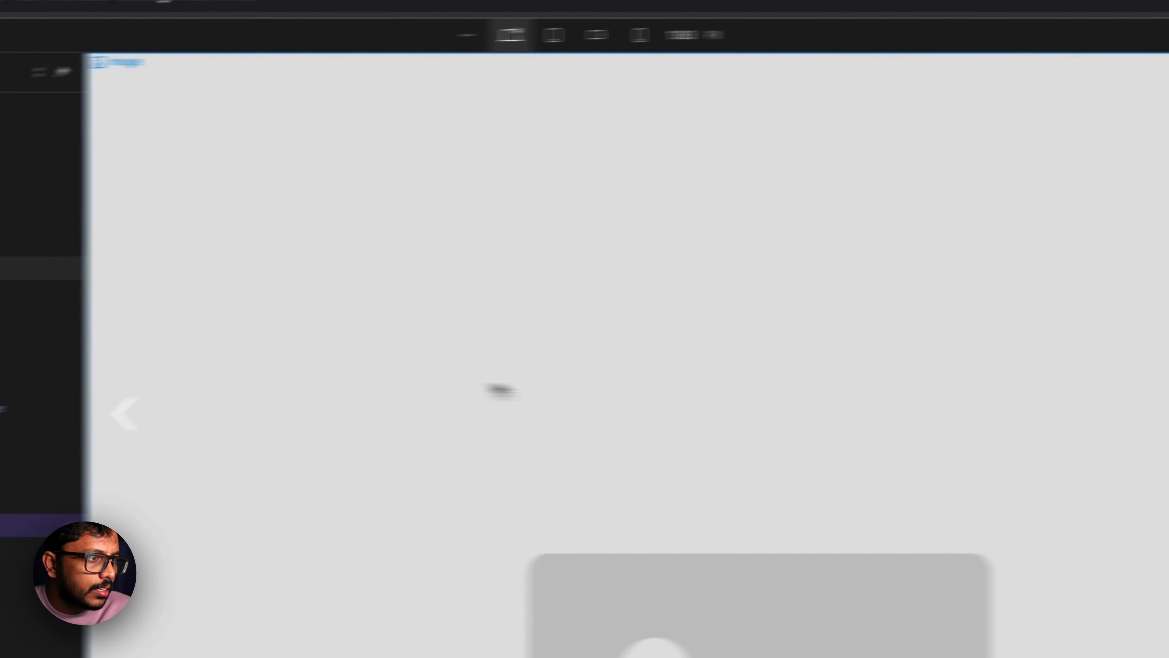
left_click(138, 227)
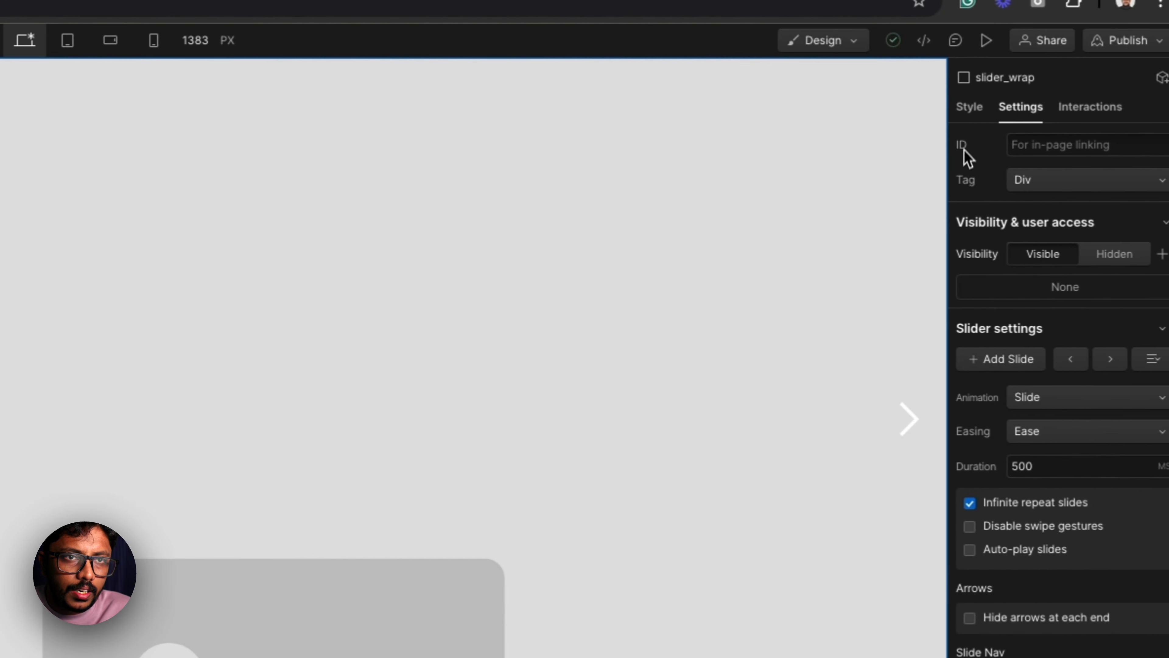
left_click(955, 111)
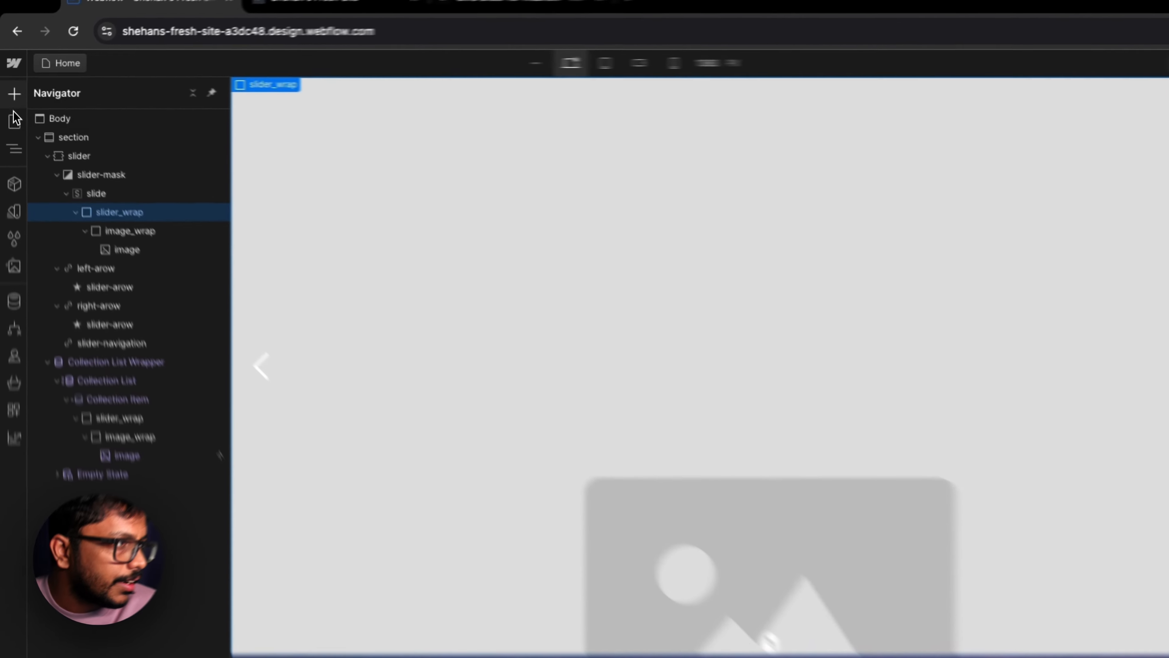
left_click(11, 88)
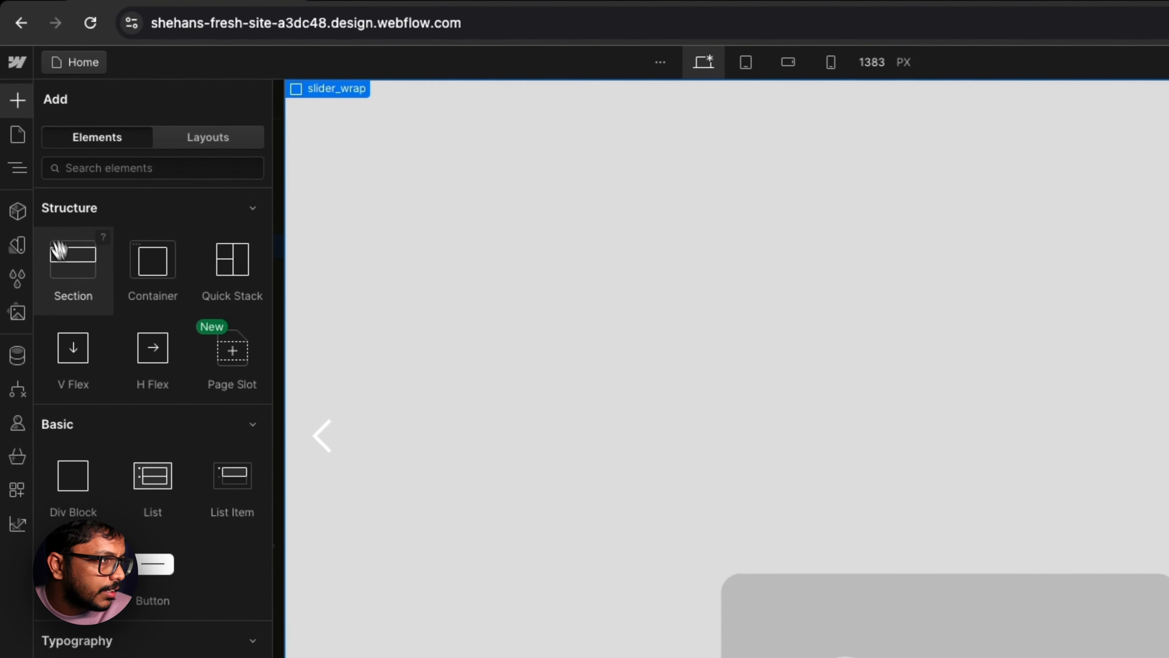
key("z")
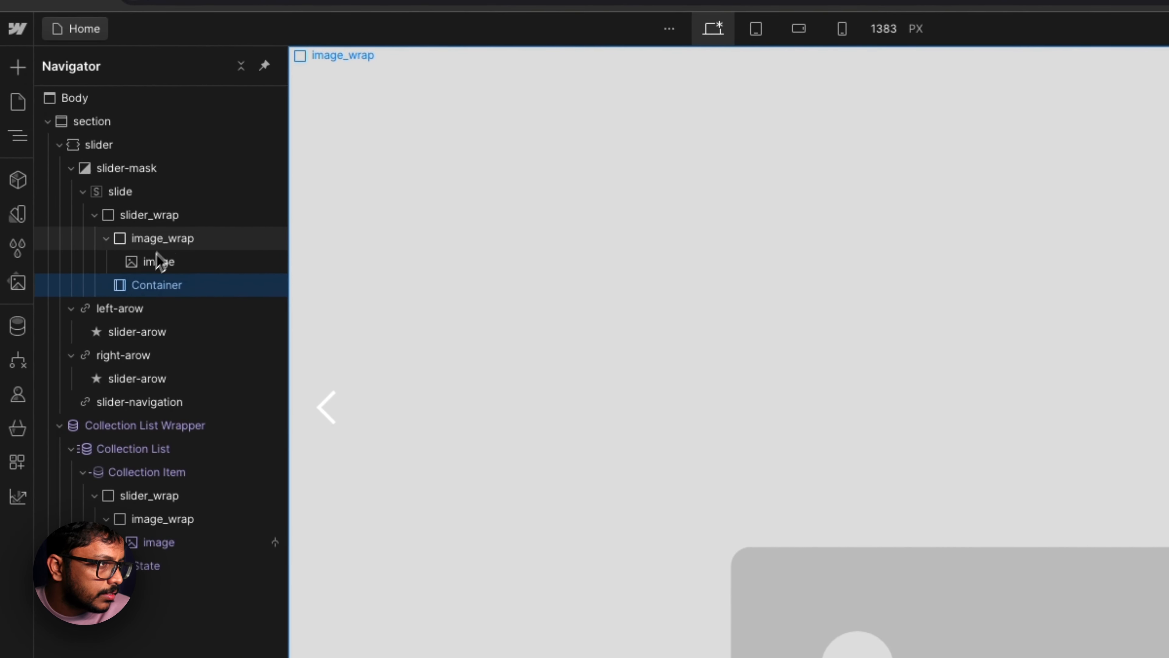
Wrap the new Container inside slider_wrap in a Div block.
left_click(153, 285)
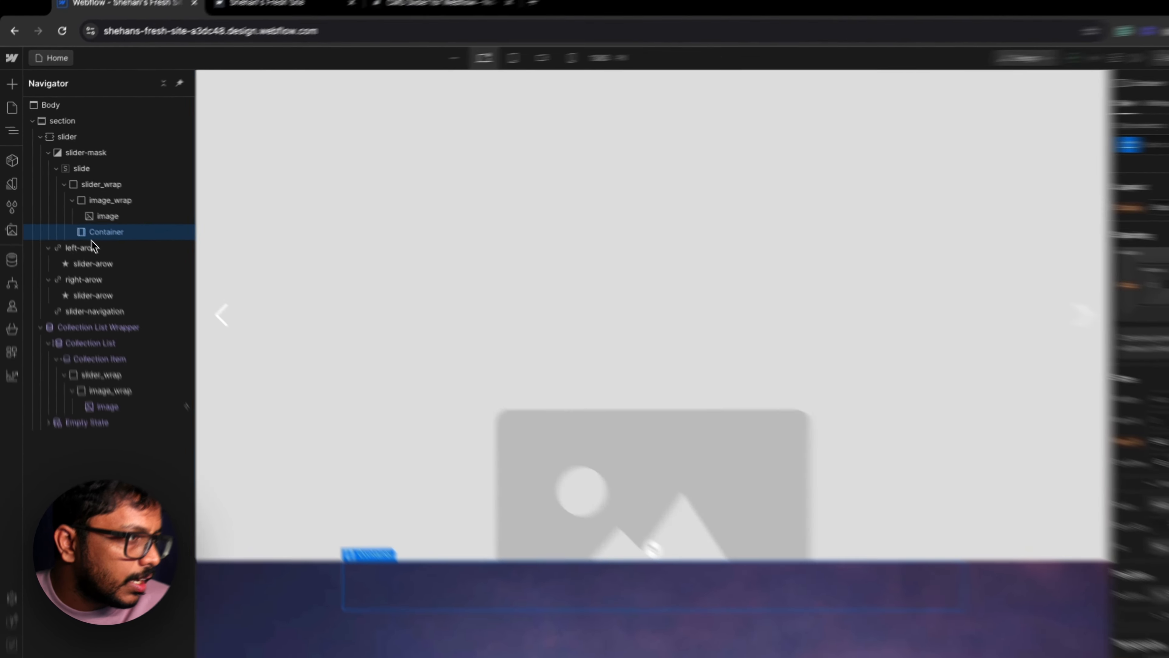
right_click(89, 225)
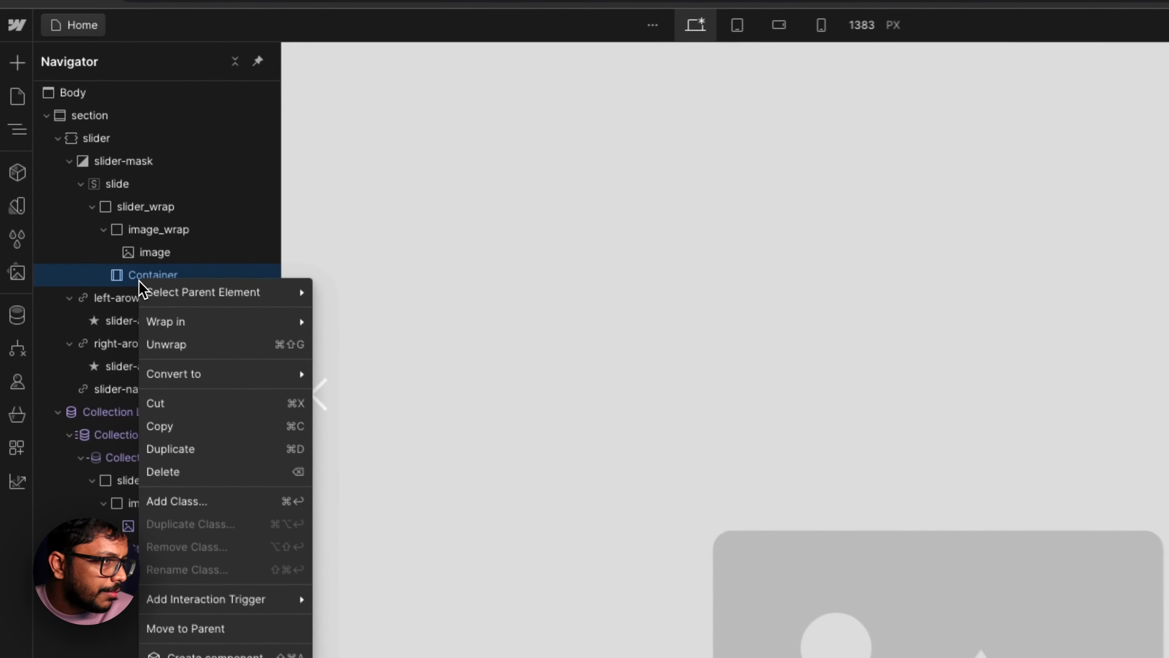
mouse_move(112, 253)
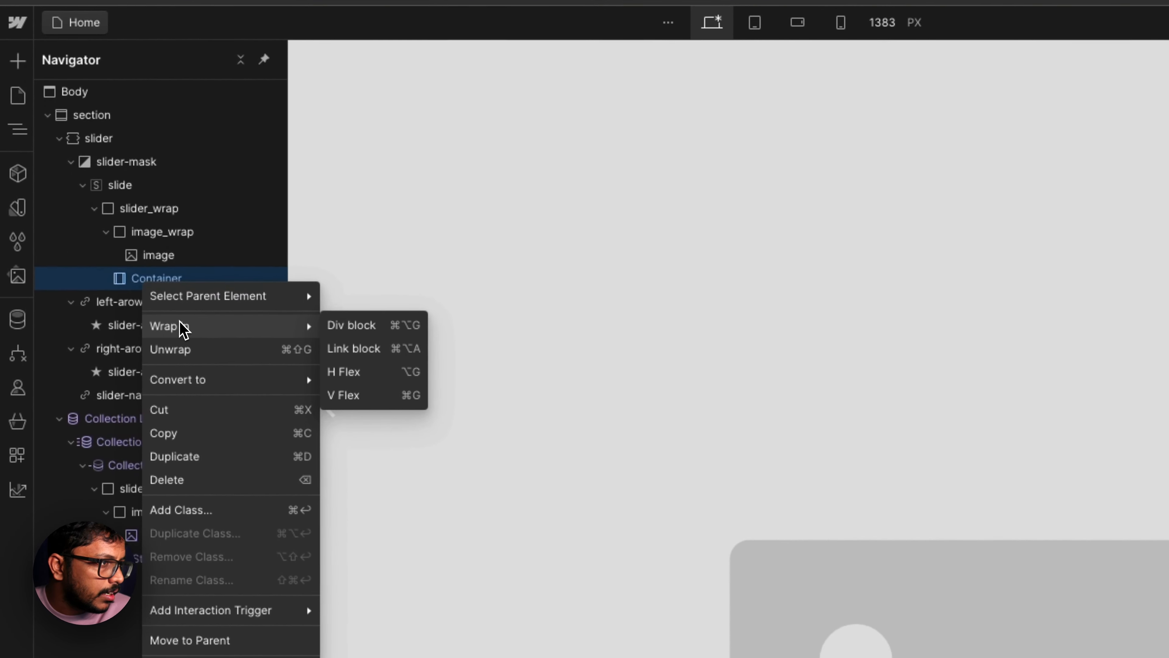
left_click(379, 327)
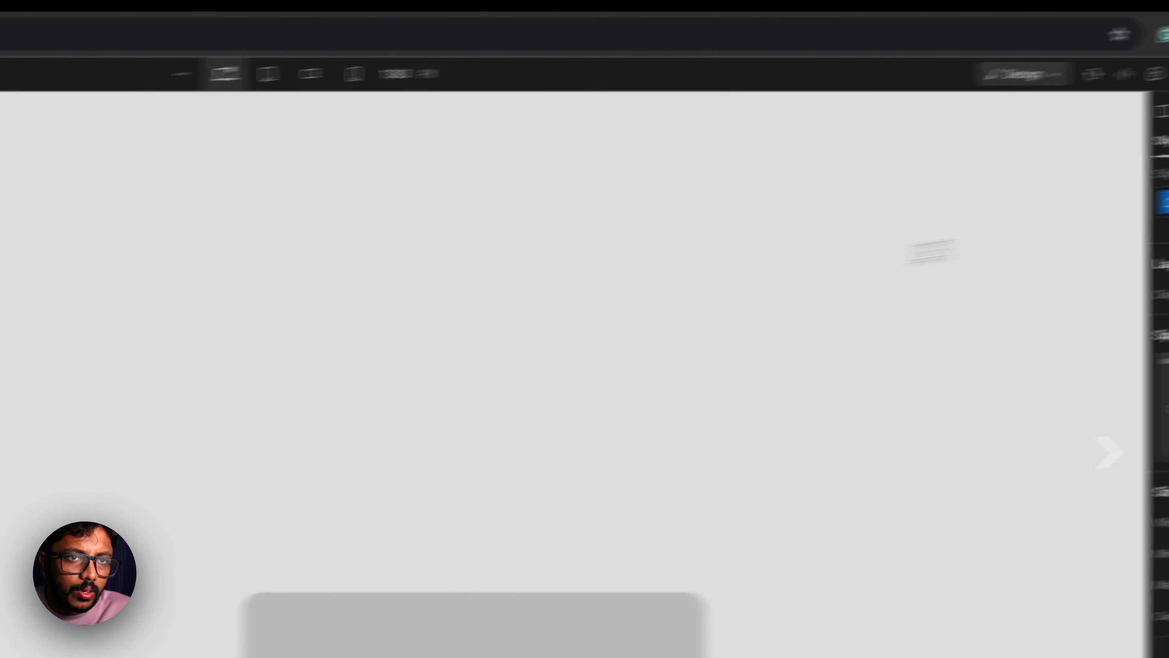
Give the new Div Block around the Container in slider_wrap the class abs-wrap.
left_click(1057, 228)
type("abs")
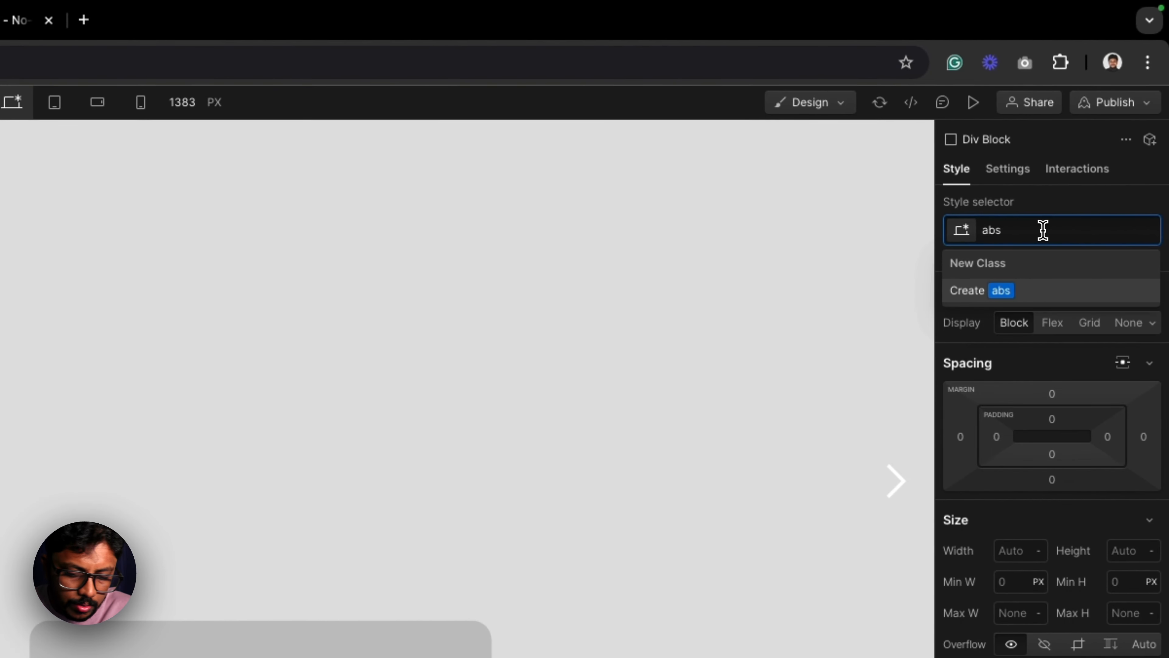
type("-")
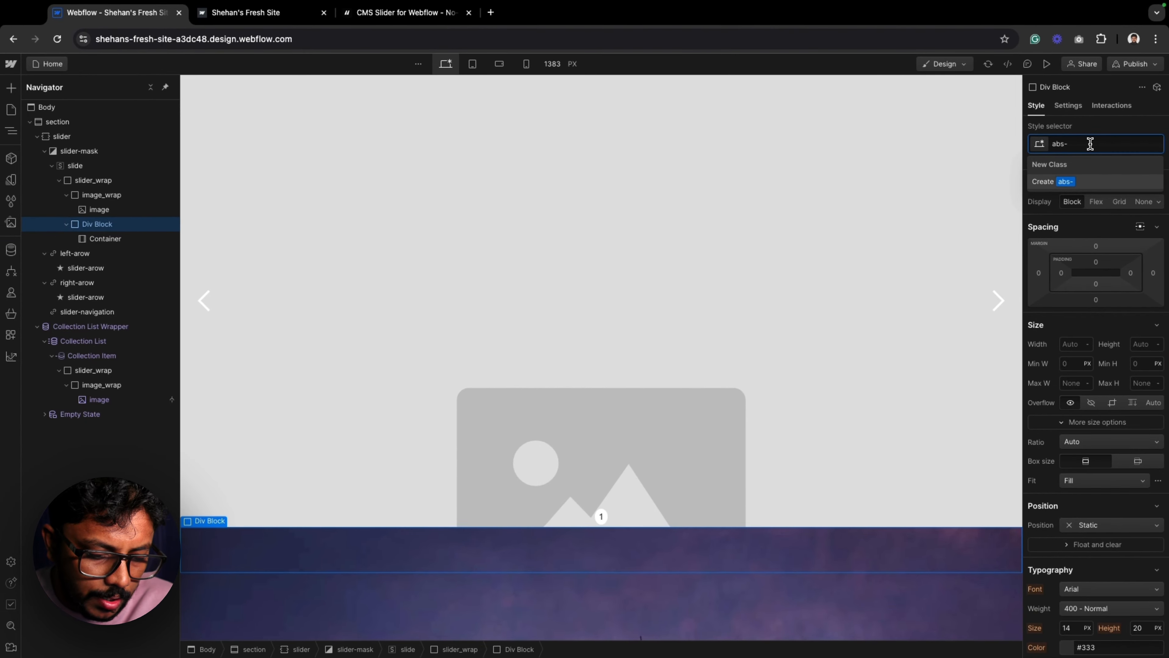
type("wrap")
key("Return")
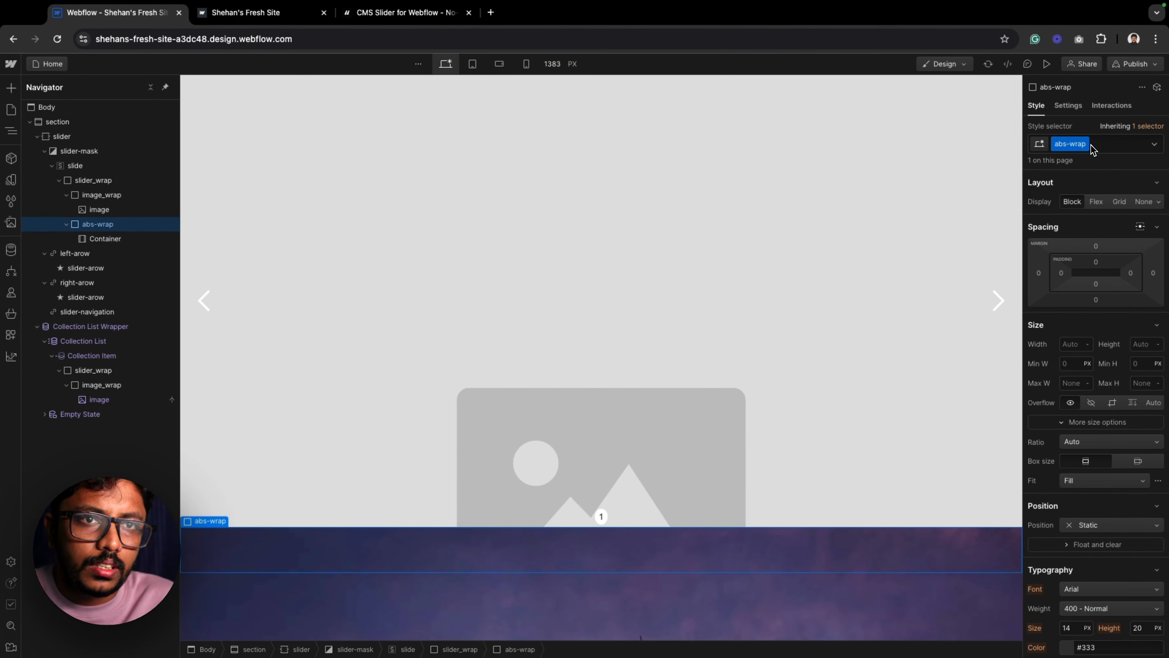
Set abs-wrap to absolute positioning with the Full preset so it covers the whole slide.
scroll(1090, 234, "down", 4)
left_click(1105, 363)
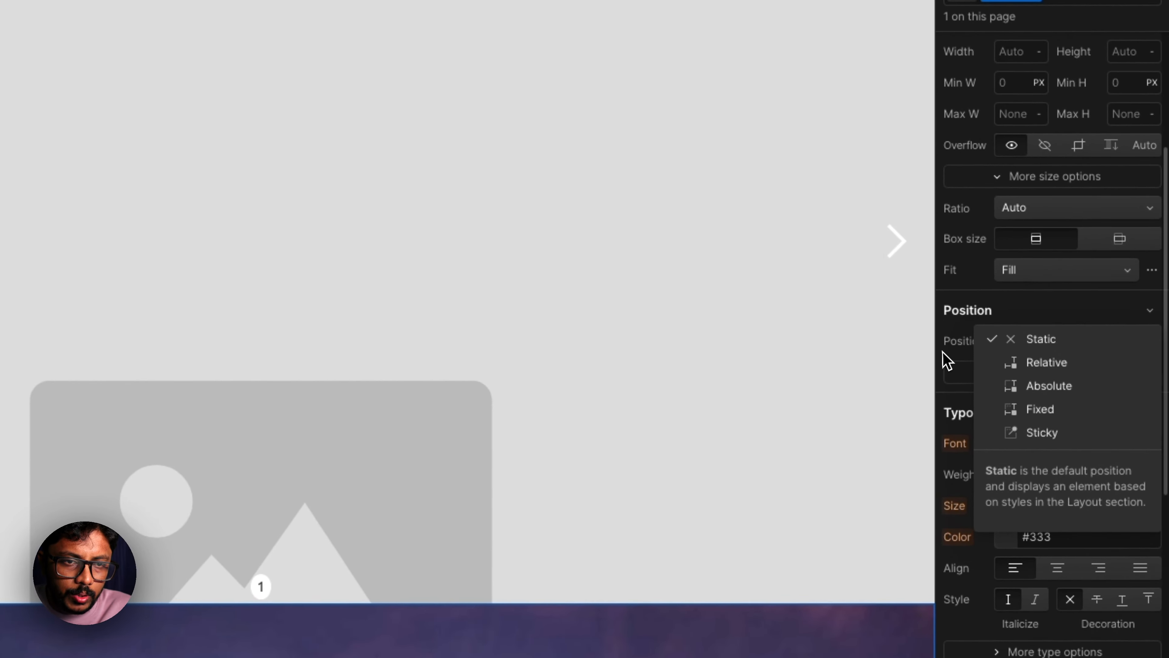
left_click(950, 348)
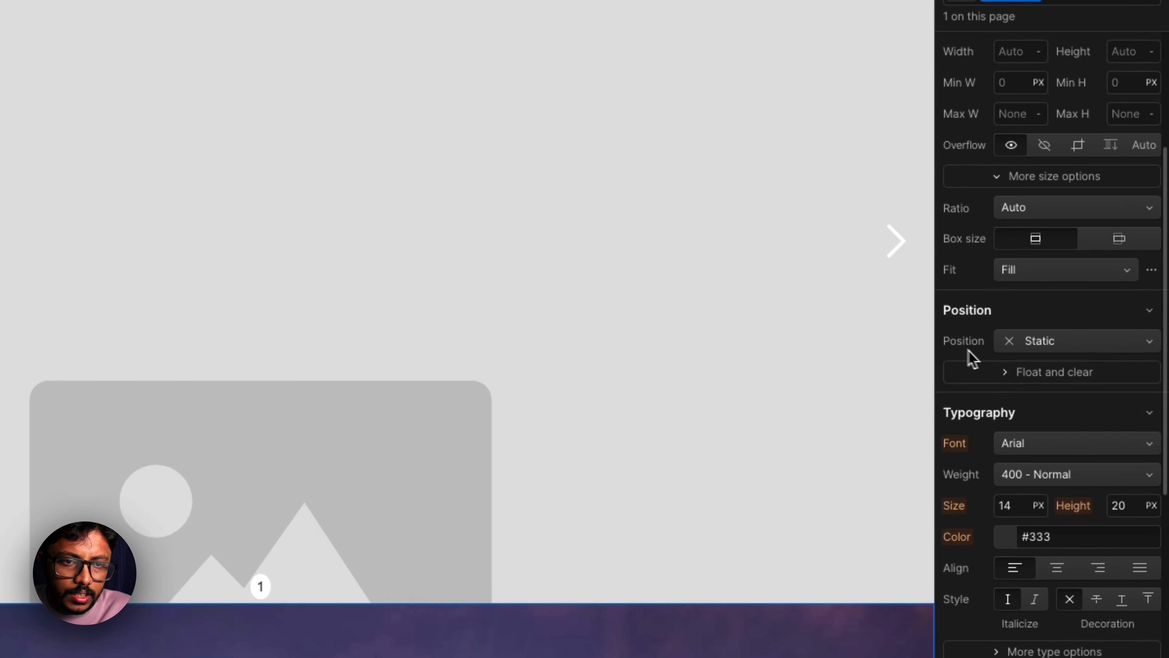
left_click(1043, 345)
left_click(1055, 389)
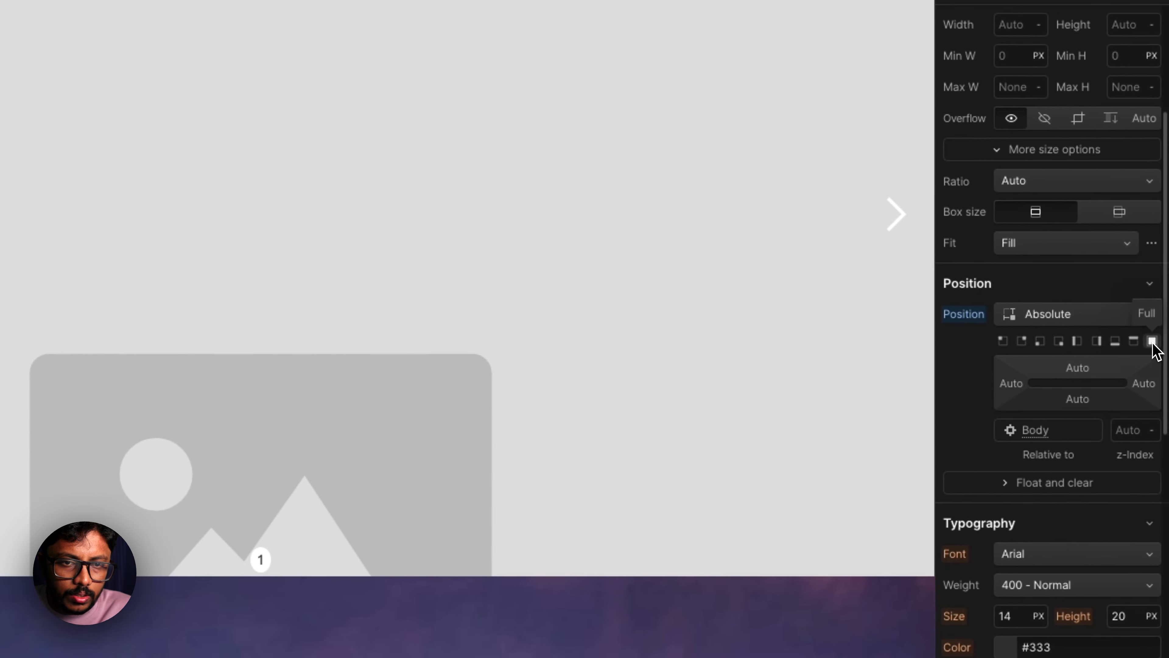
left_click(1152, 346)
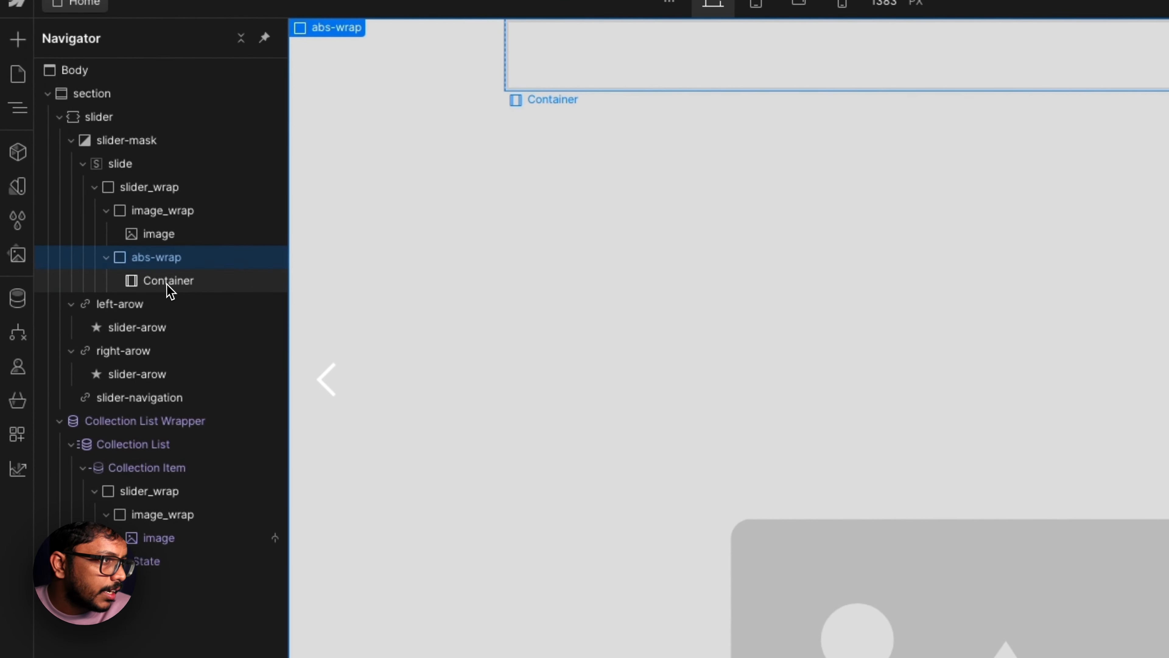
Assign the class slider-container to the Container inside abs-wrap.
left_click(168, 282)
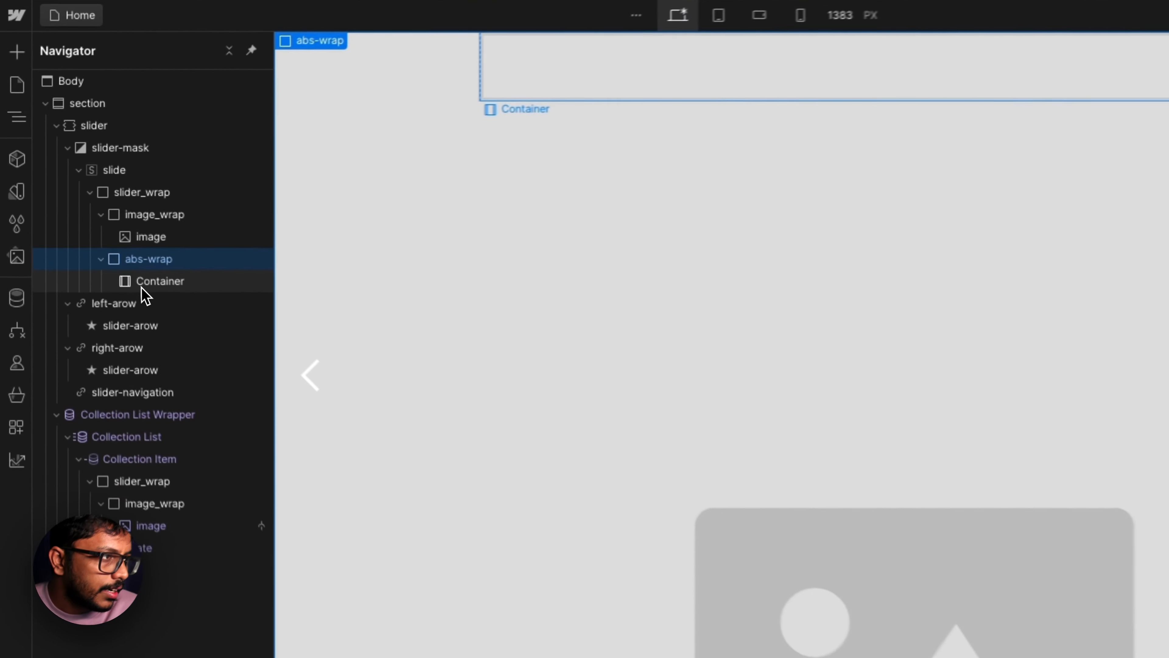
left_click(90, 242)
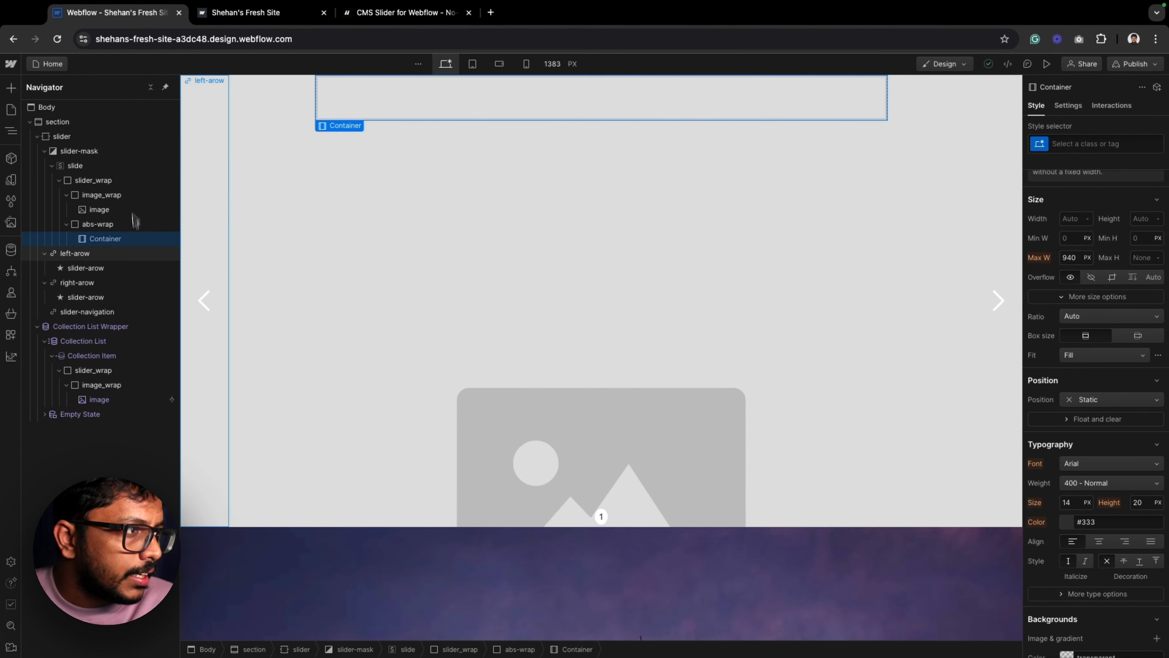
scroll(1100, 406, "up", 5)
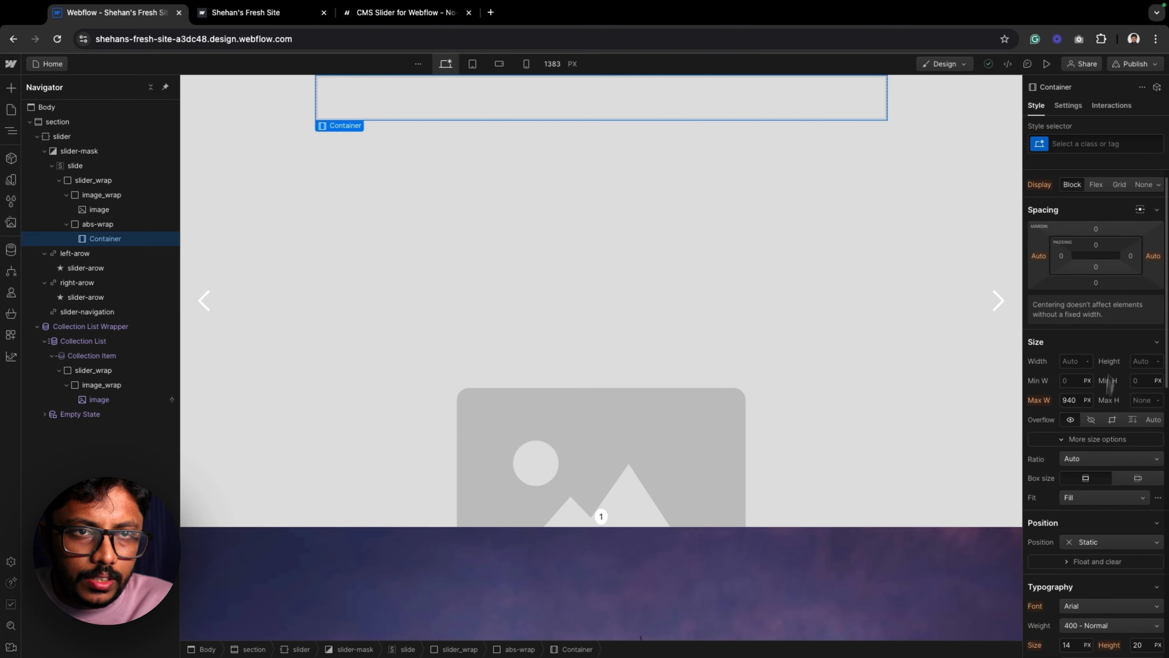
left_click(1068, 146)
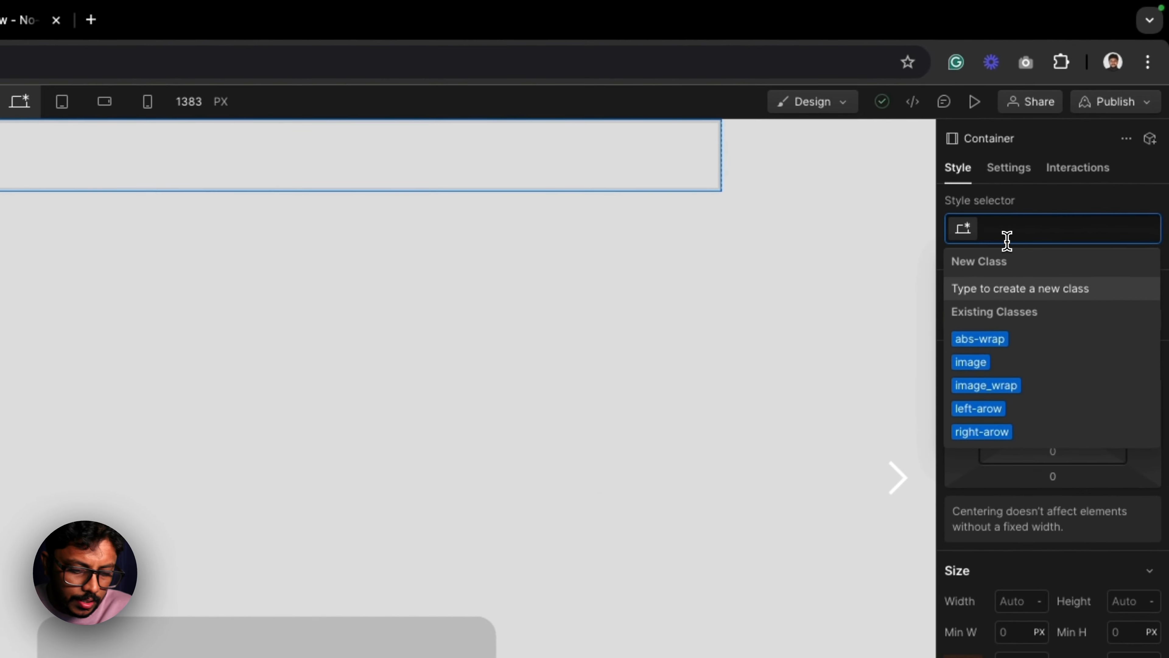
type("slider-col")
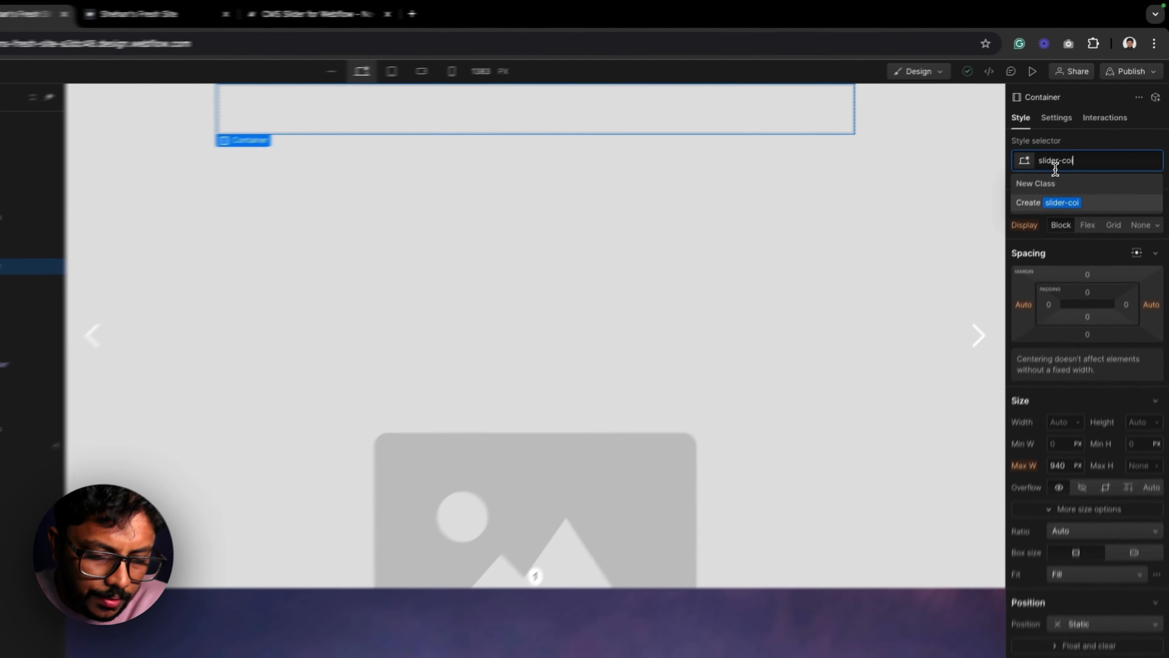
key("BackSpace")
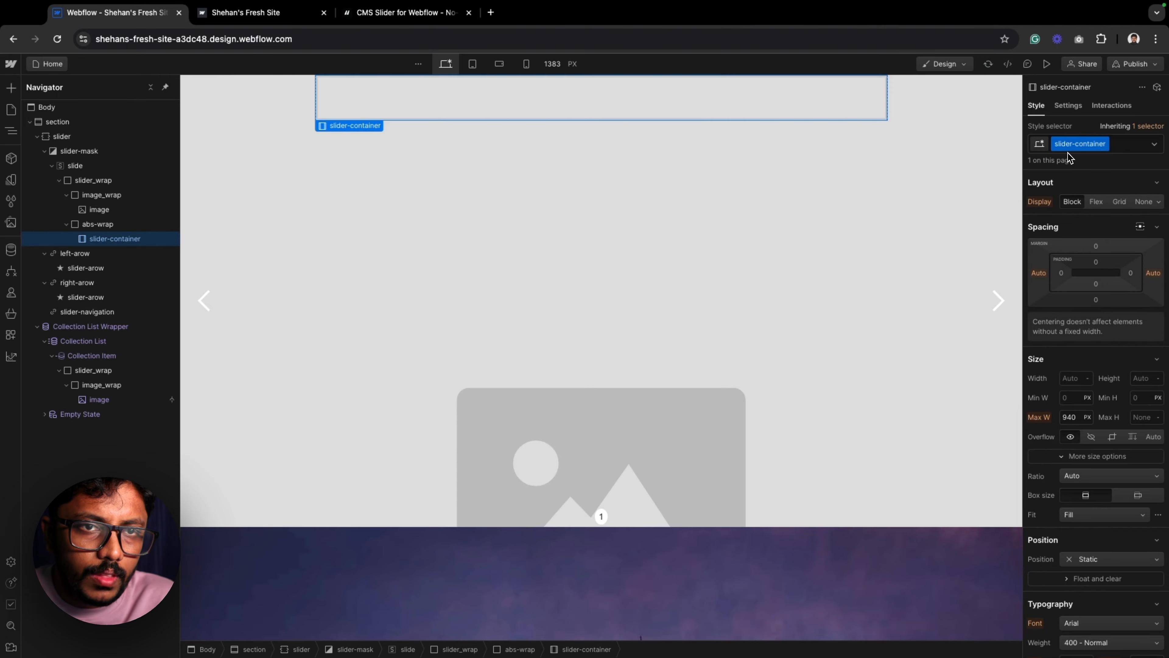
Set slider-container's height to 100% and its position to Relative.
scroll(1118, 417, "down", 2)
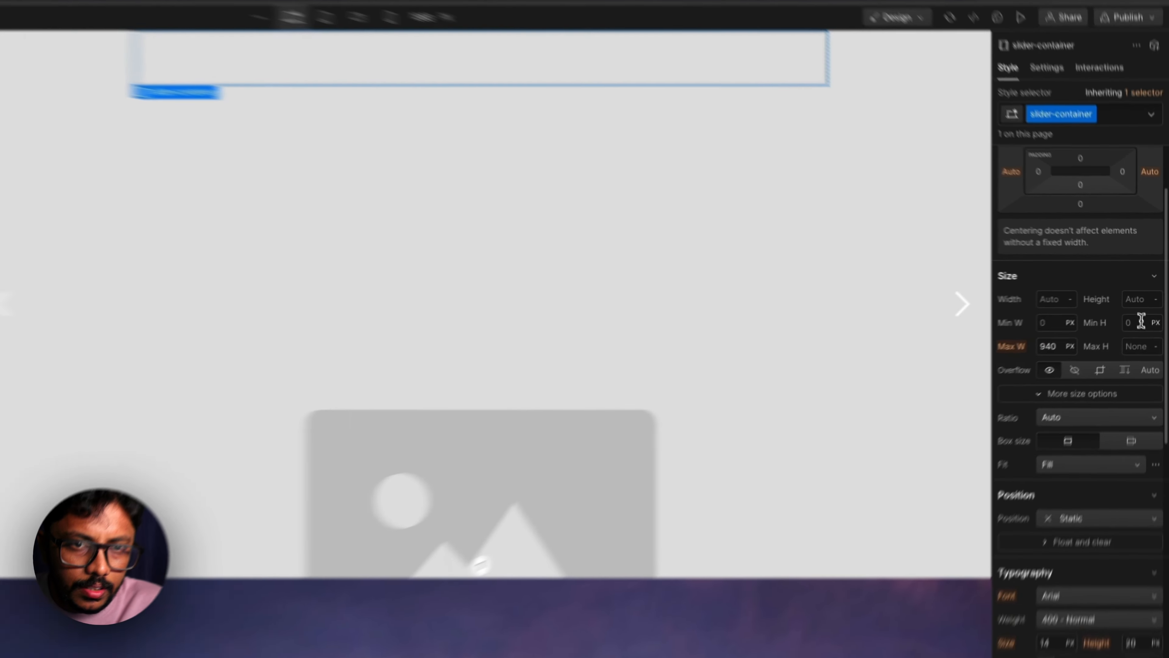
left_click(1137, 301)
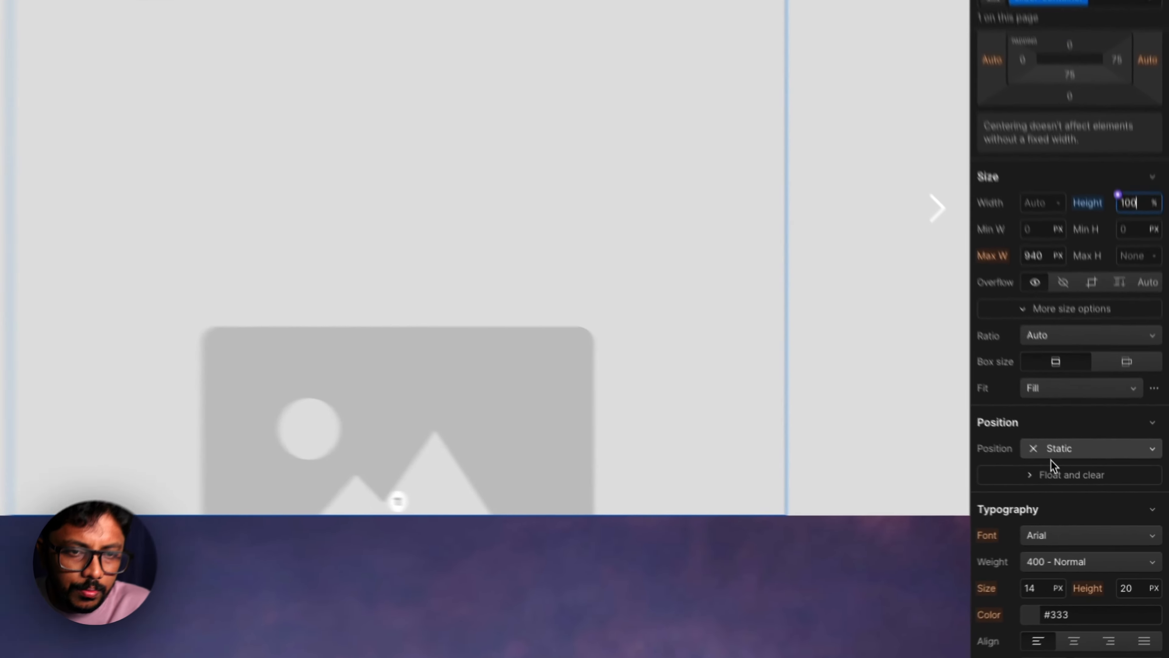
left_click(1085, 481)
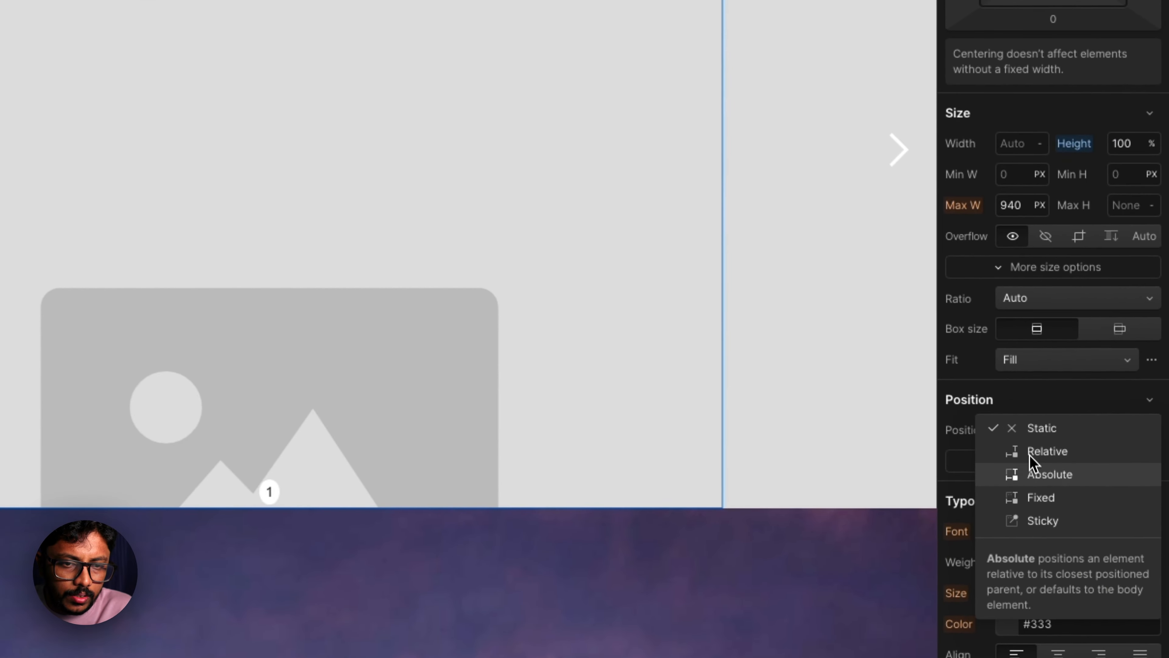
left_click(1087, 495)
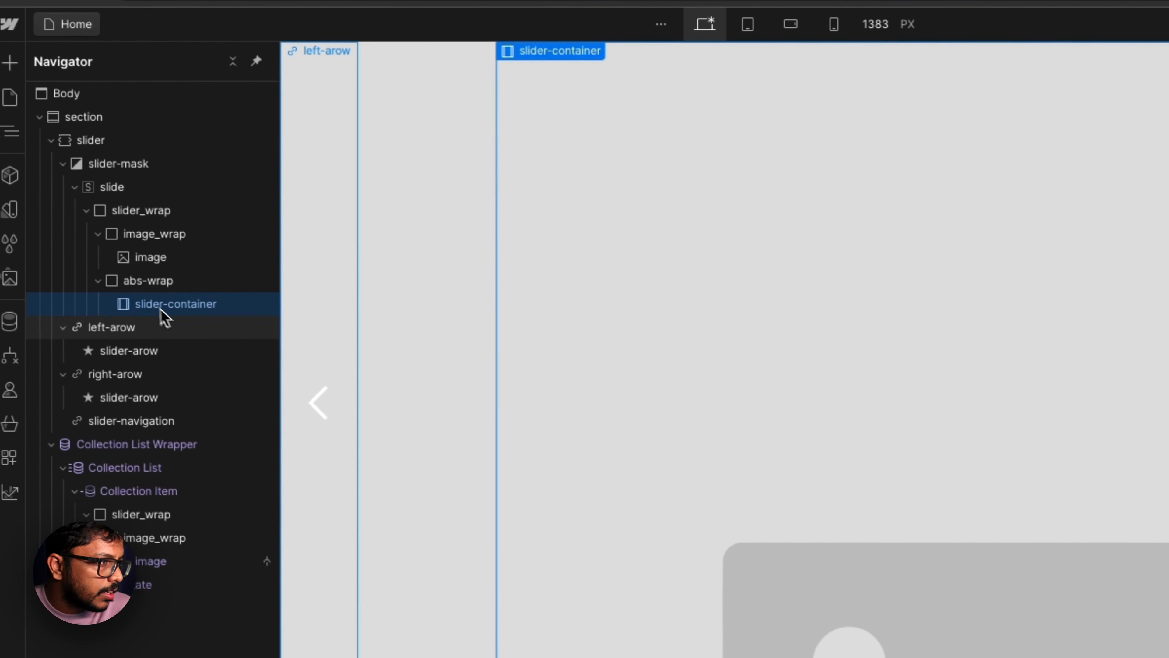
Insert a Div Block inside slider-container and give it the class title_wrap.
left_click(11, 64)
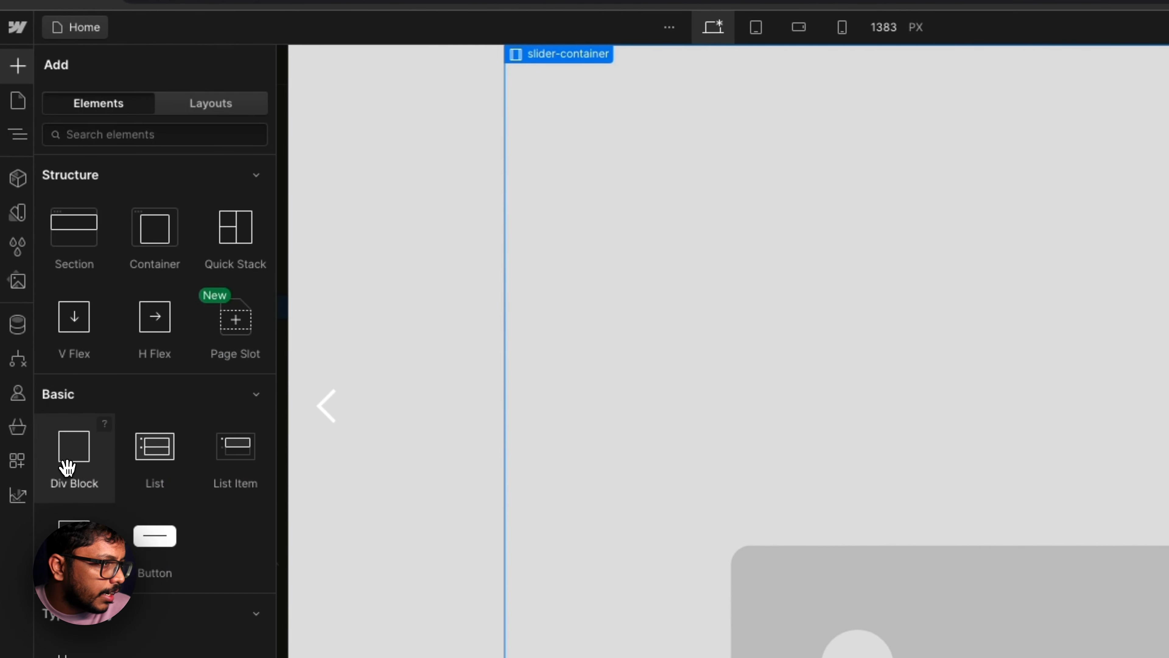
left_click(68, 465)
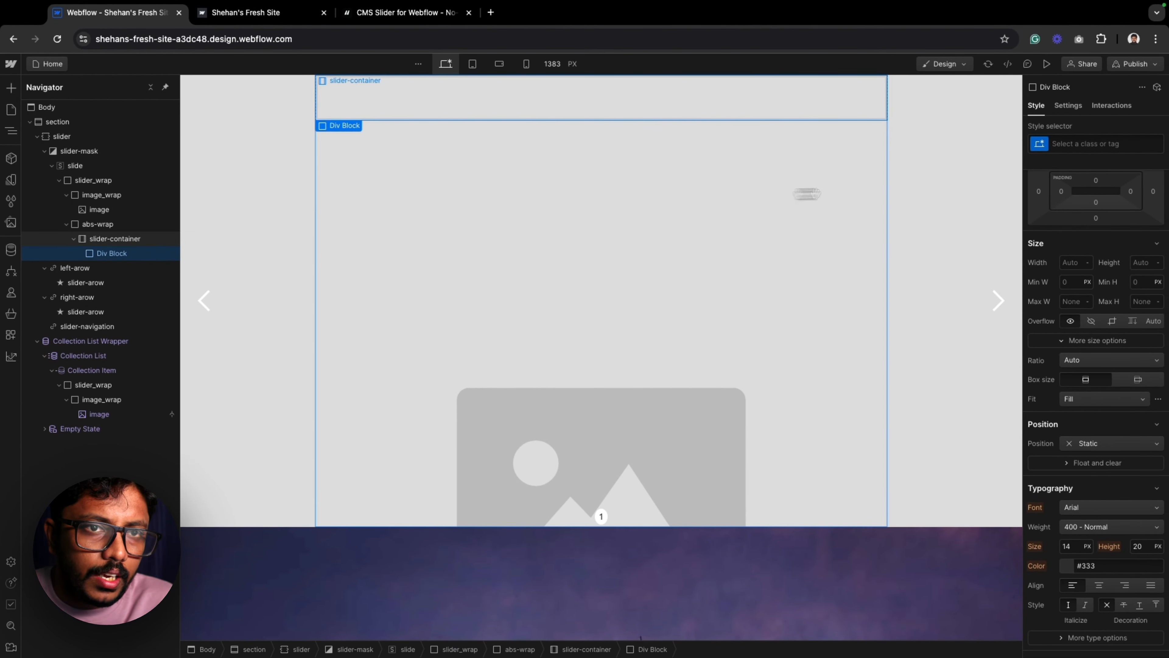
left_click(1081, 146)
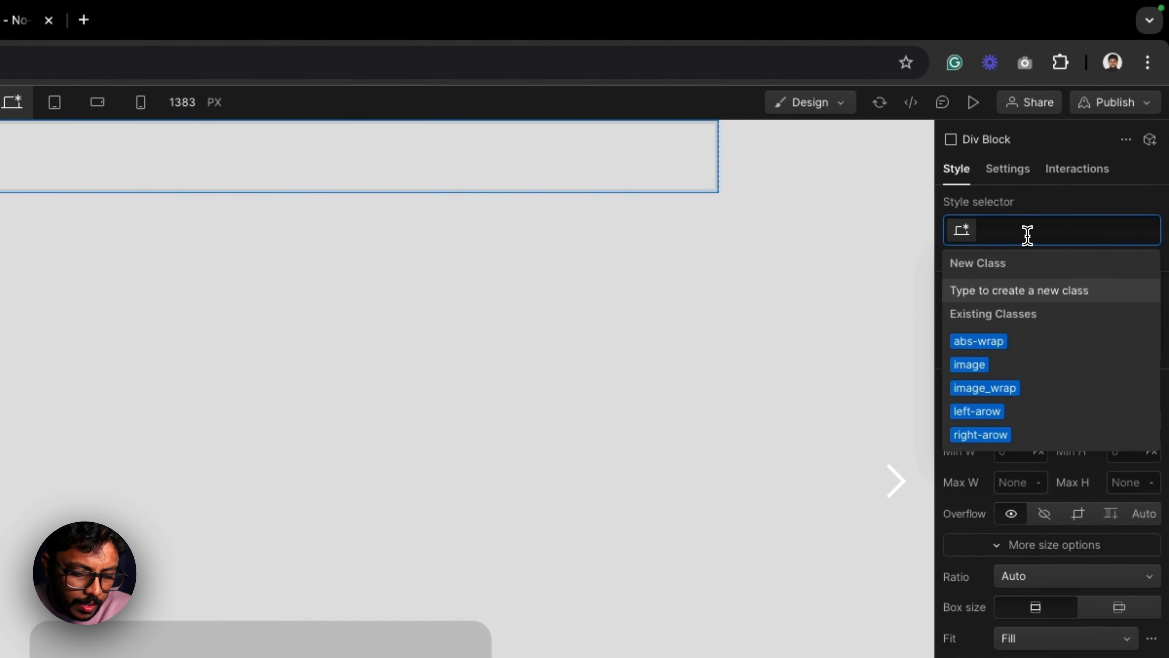
type("t")
type("itle_w")
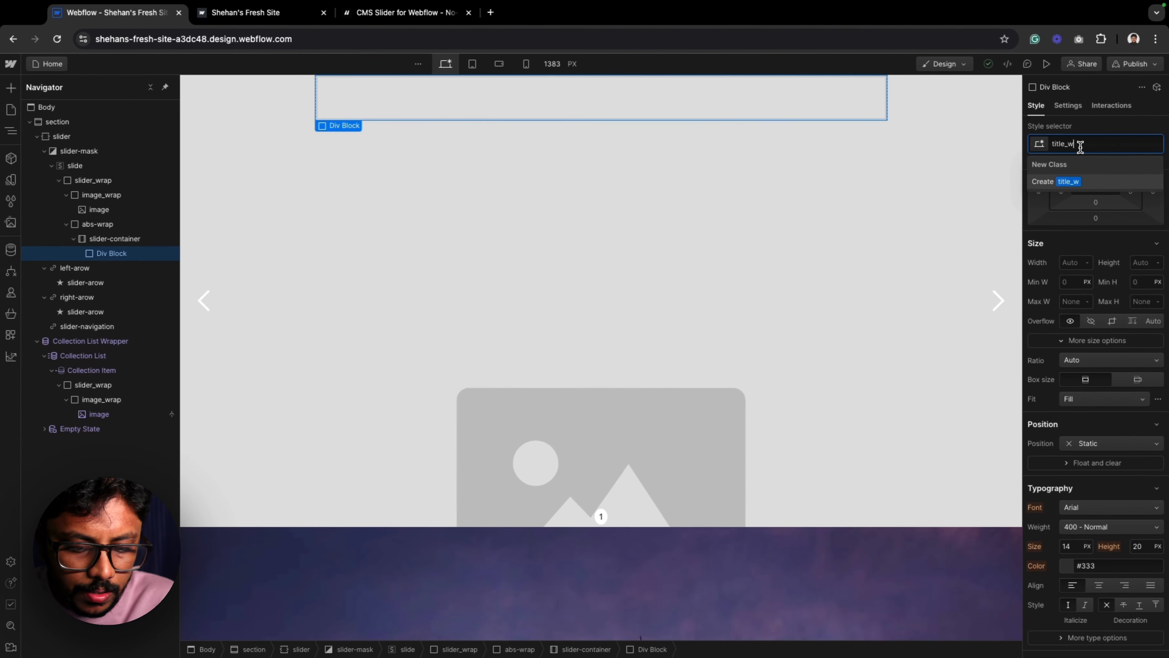
type("rap")
key("Return")
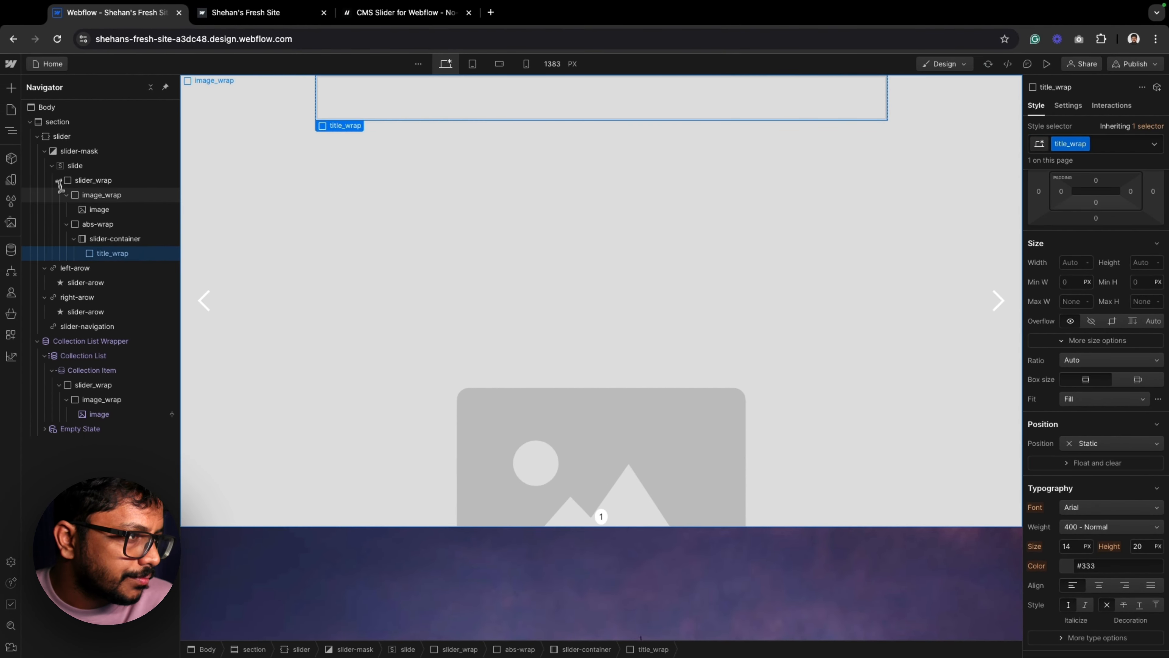
Position title_wrap absolutely in the bottom-right corner of slider-container.
scroll(1068, 456, "up", 2)
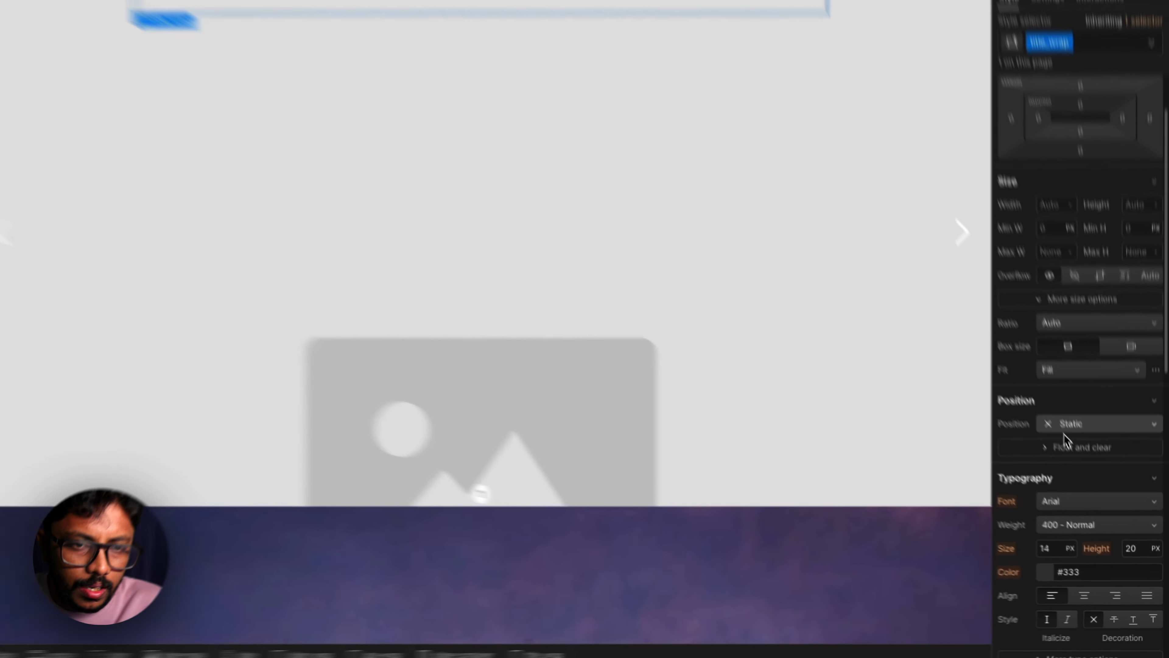
left_click(1104, 525)
left_click(1036, 405)
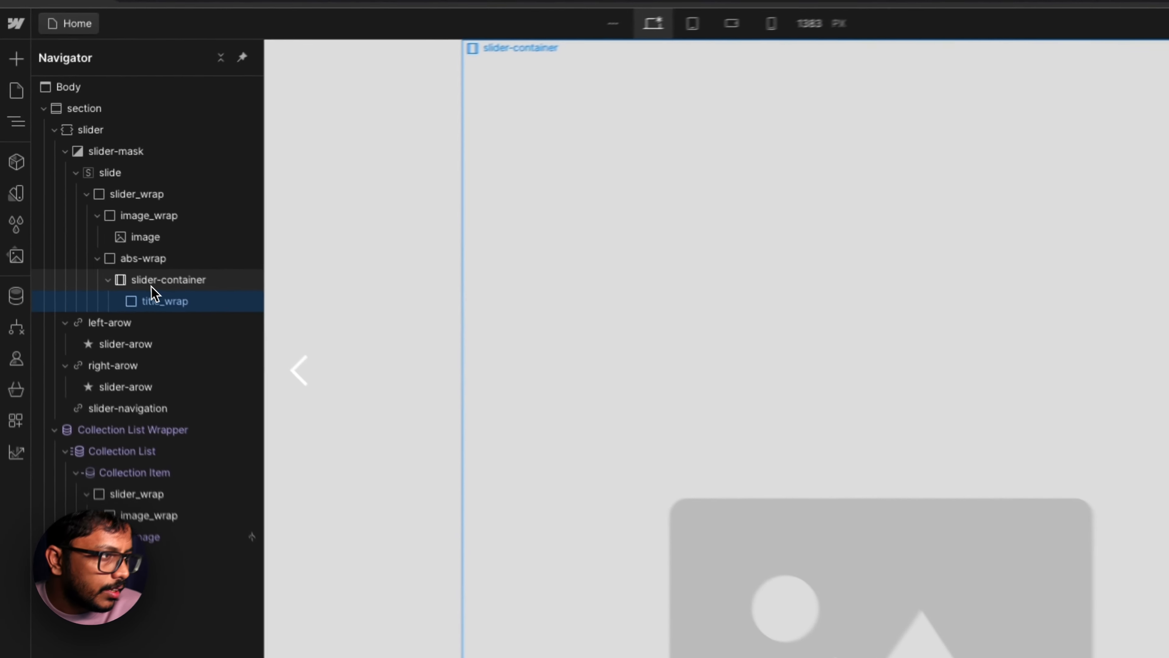
Set the maximum width of slider-container to 1200 px.
left_click(103, 239)
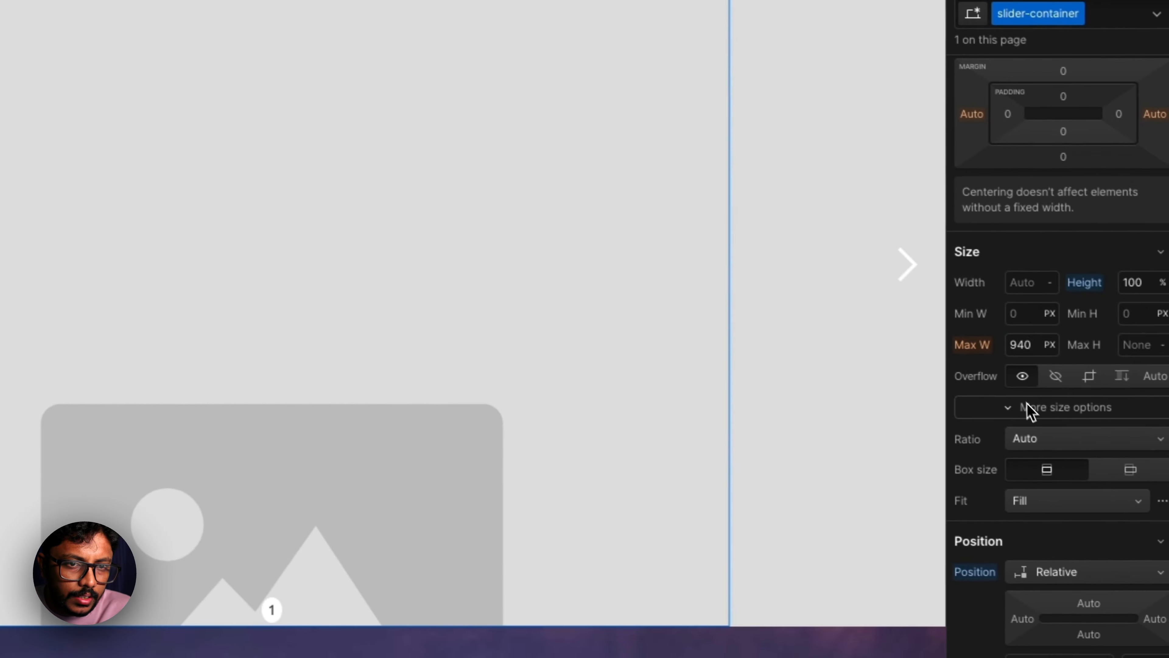
left_click(1016, 345)
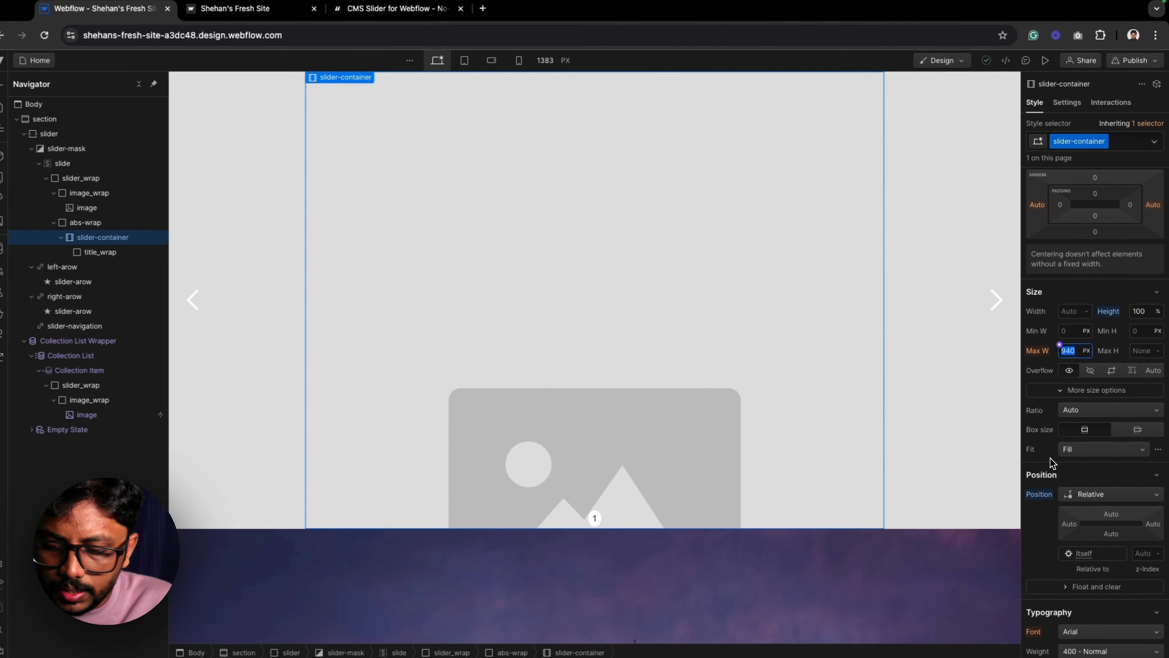
type("1")
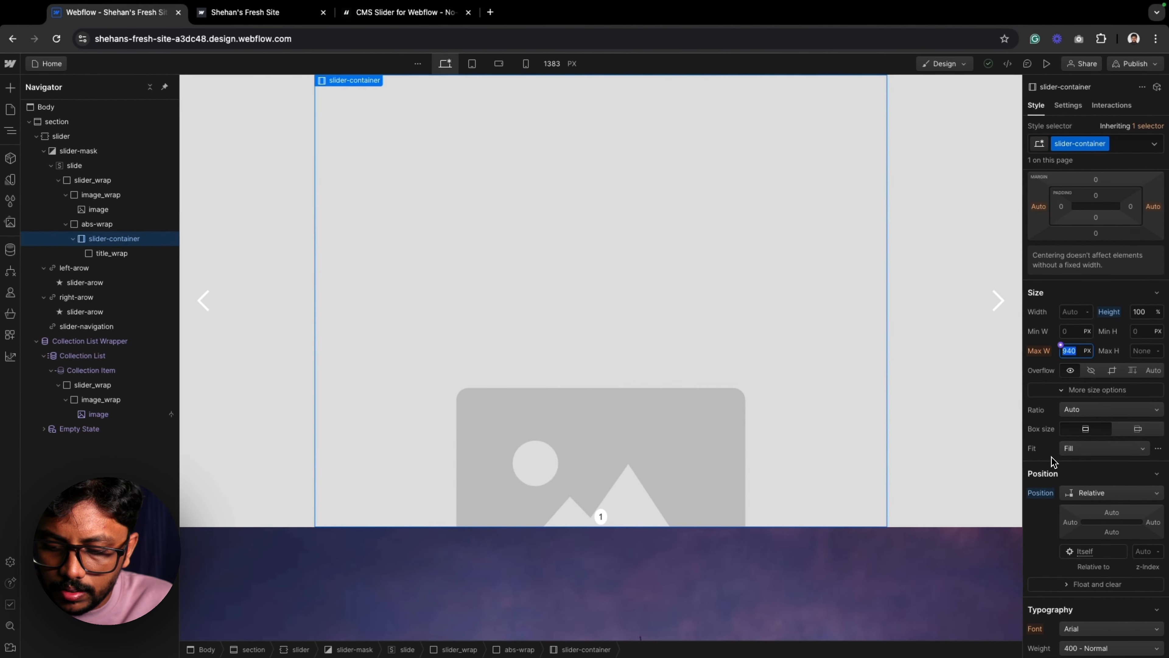
type("200")
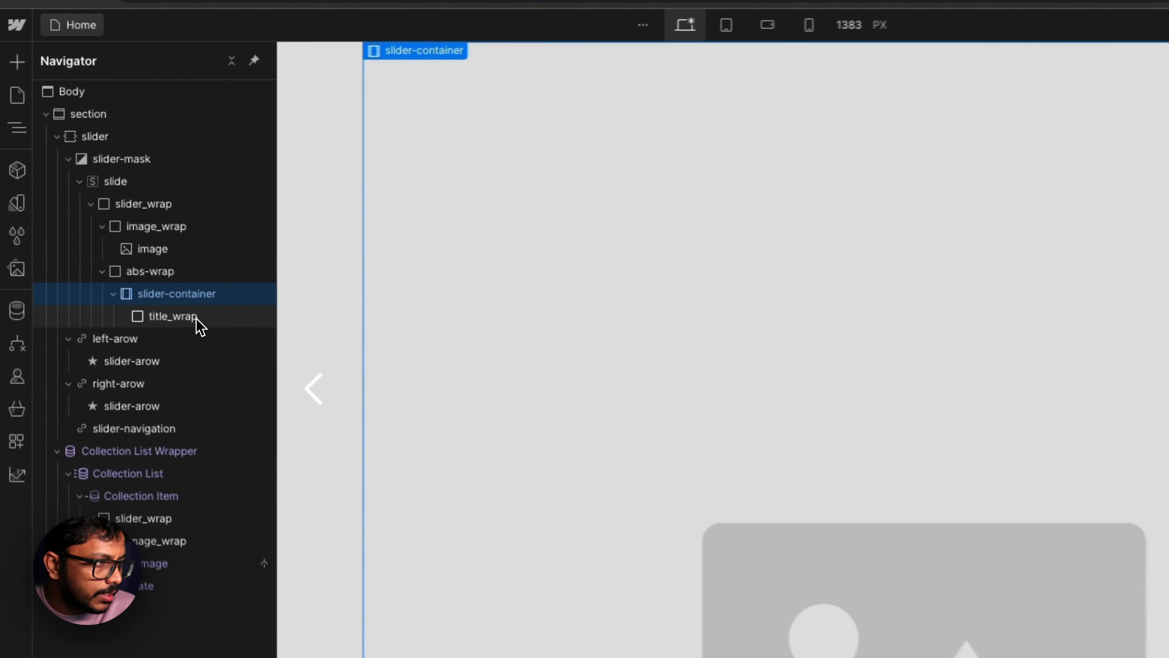
Insert a Heading inside title_wrap and set its tag to H2.
left_click(115, 254)
left_click(16, 63)
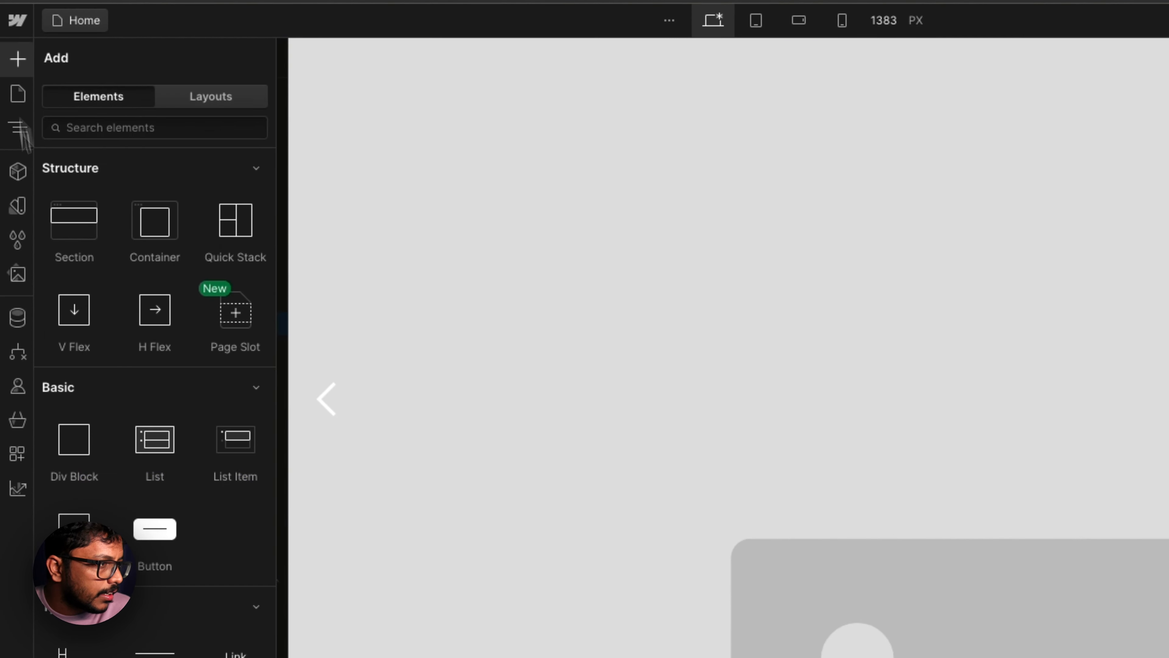
scroll(143, 508, "down", 3)
left_click(73, 373)
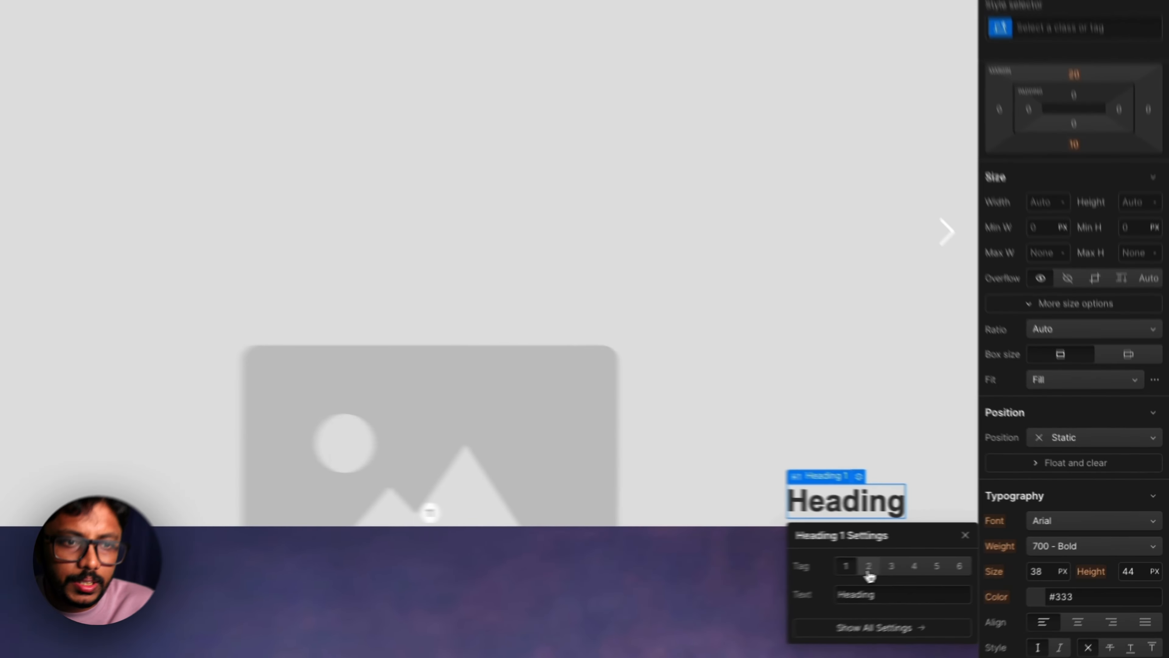
left_click(938, 559)
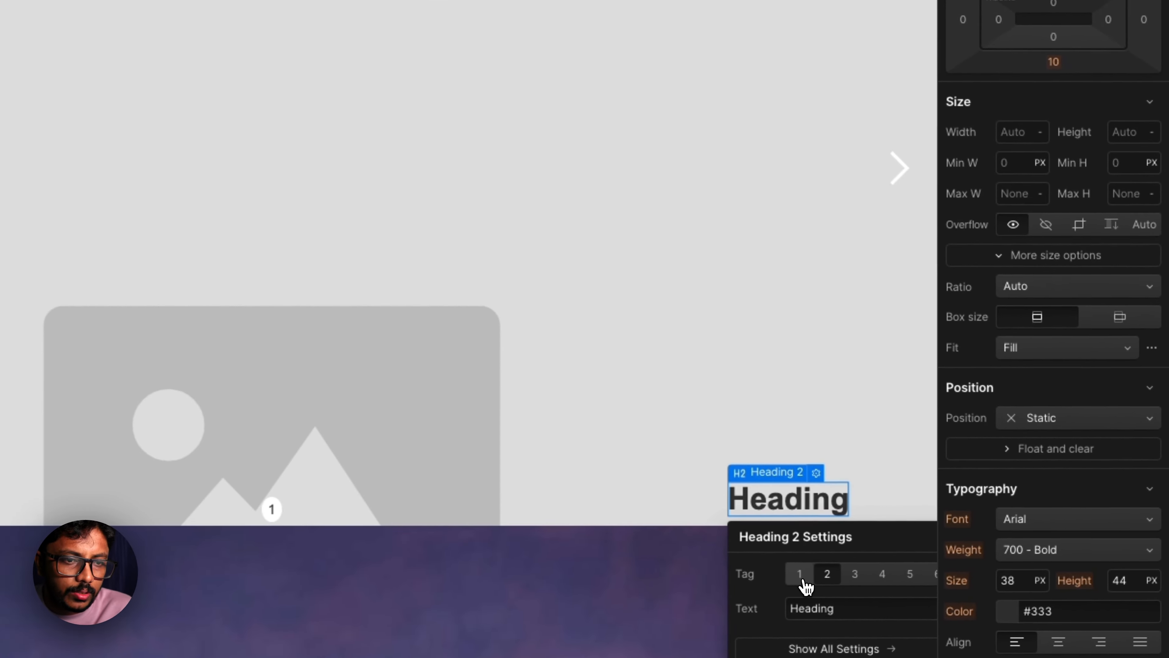
Assign the class slider-title-text to the heading in title_wrap.
left_click(1004, 162)
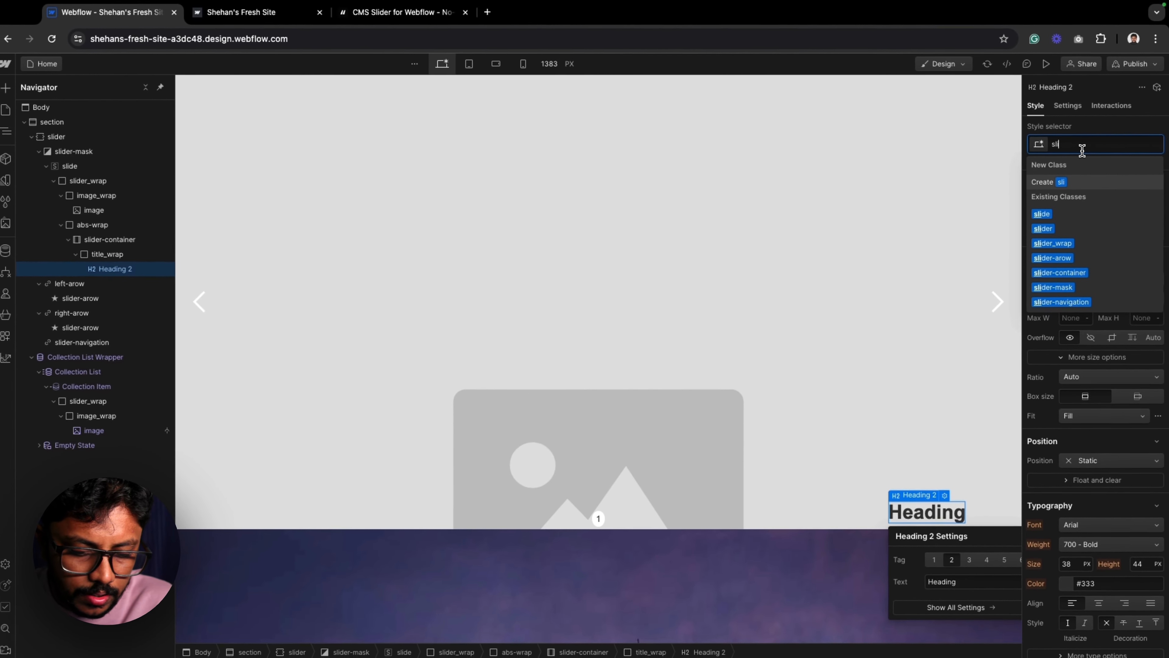
type("slider-title-text")
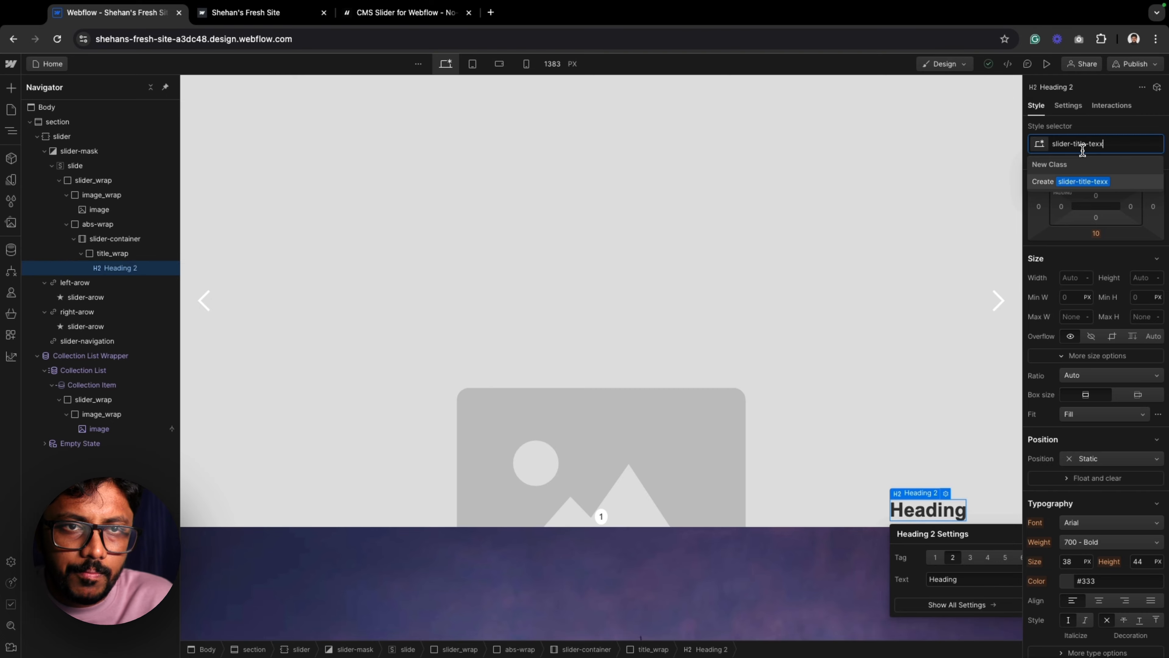
key("Return")
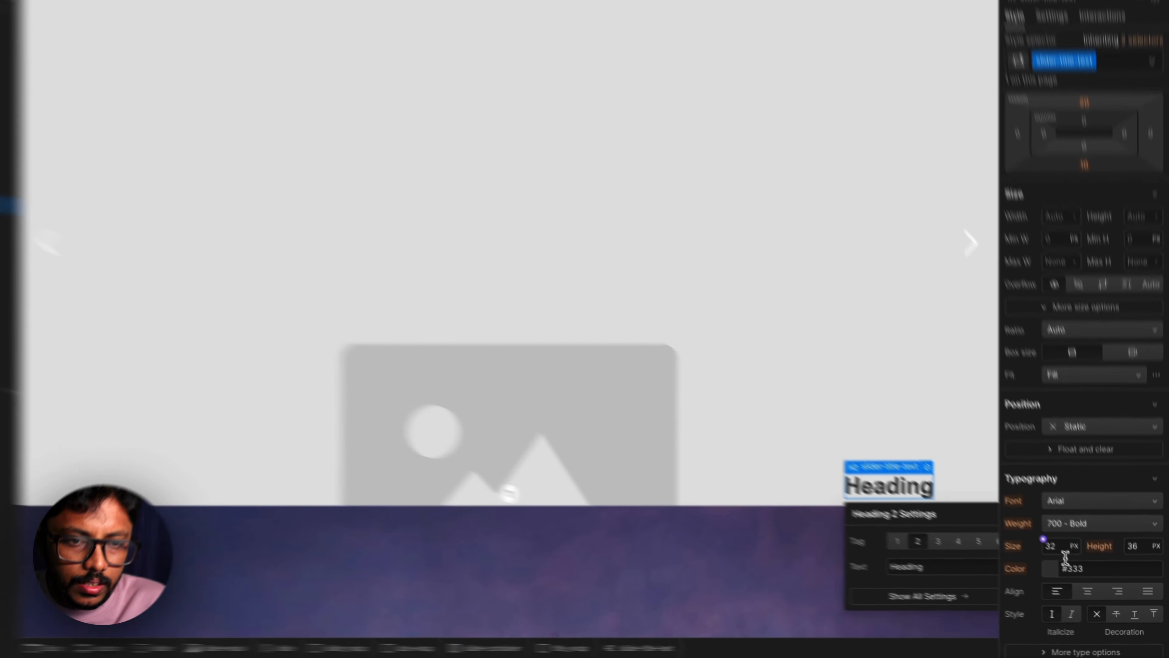
Set the slider-title-text heading's font size to 60 px and its line height to 70 px.
left_click(1073, 562)
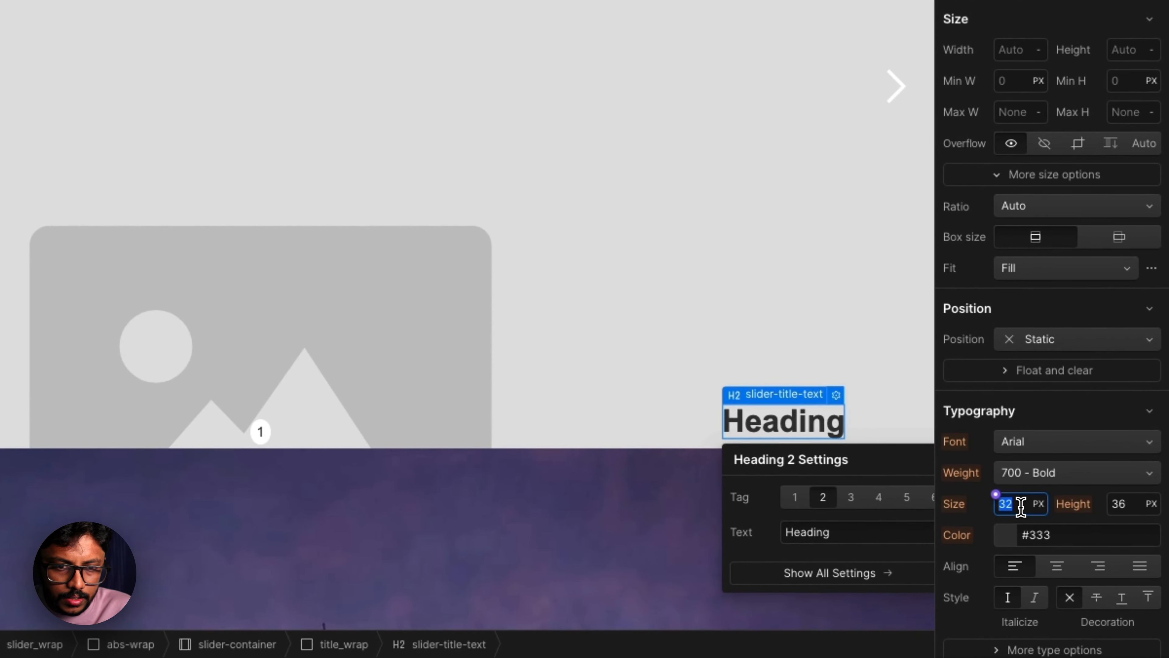
type("60")
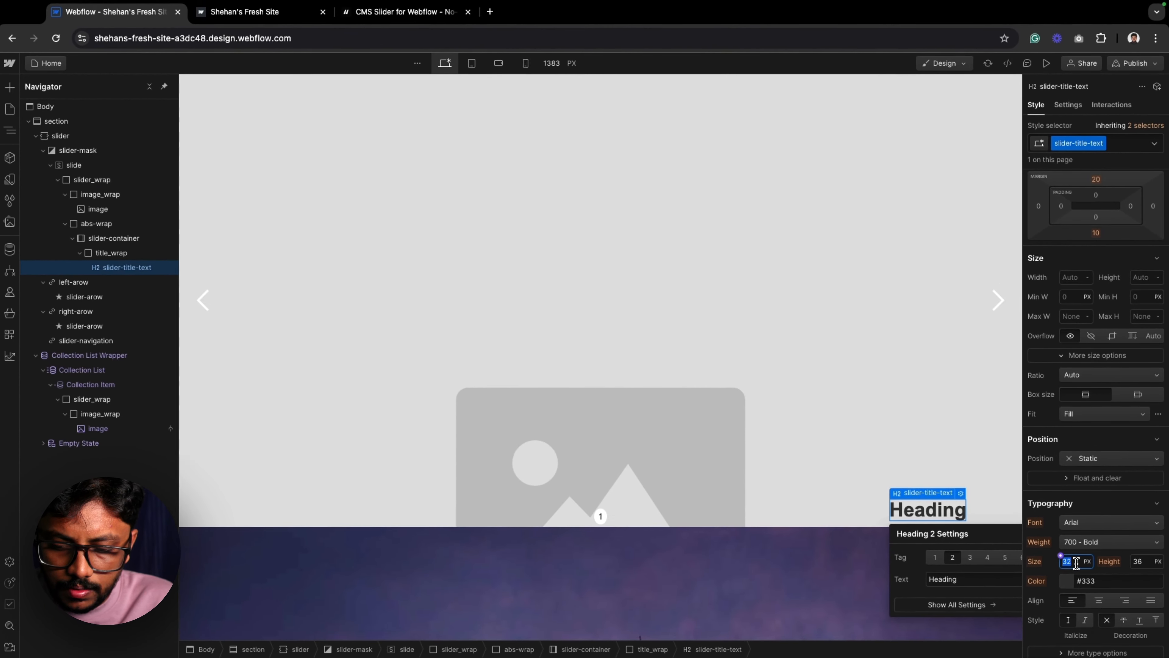
key("Return")
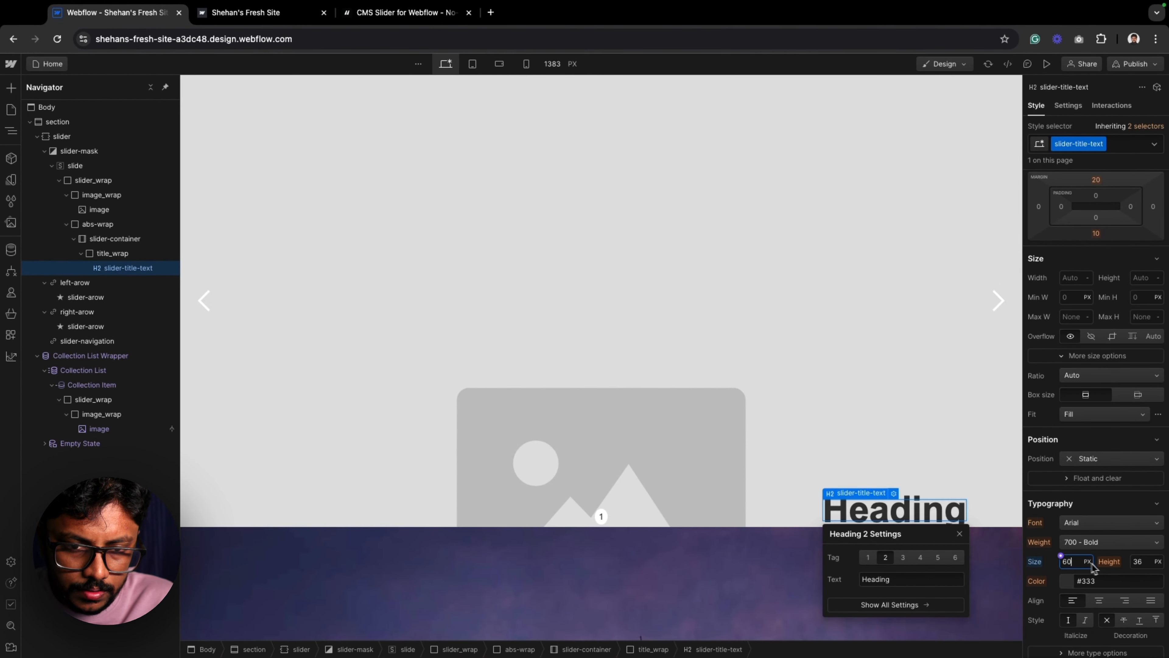
left_click(1144, 561)
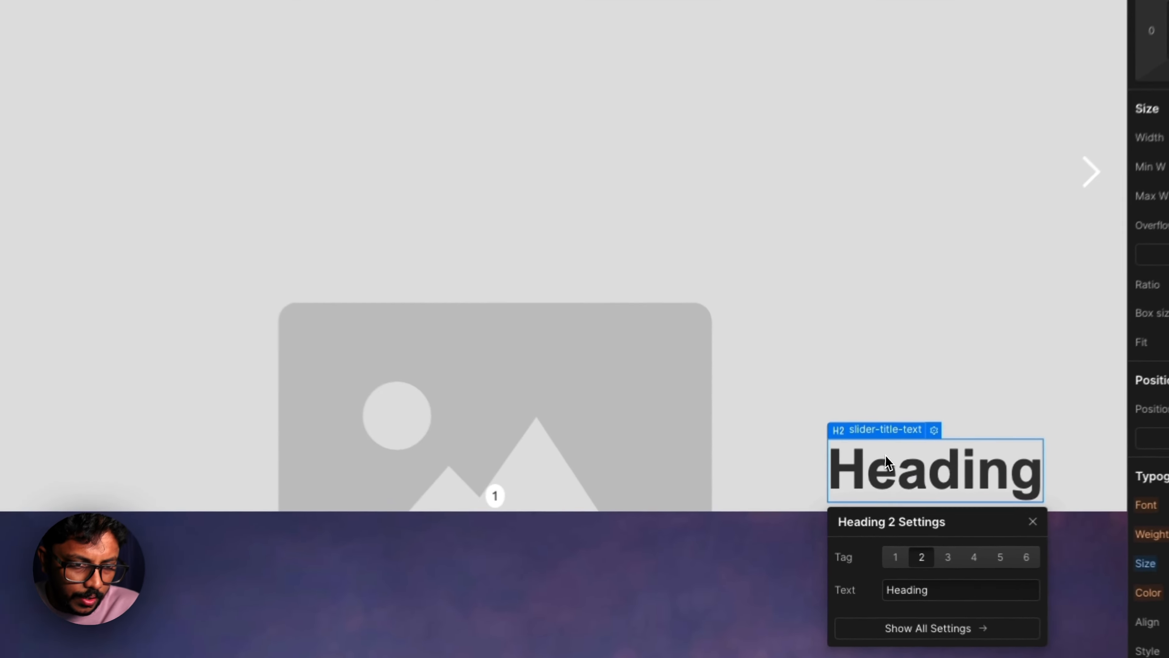
left_click(873, 500)
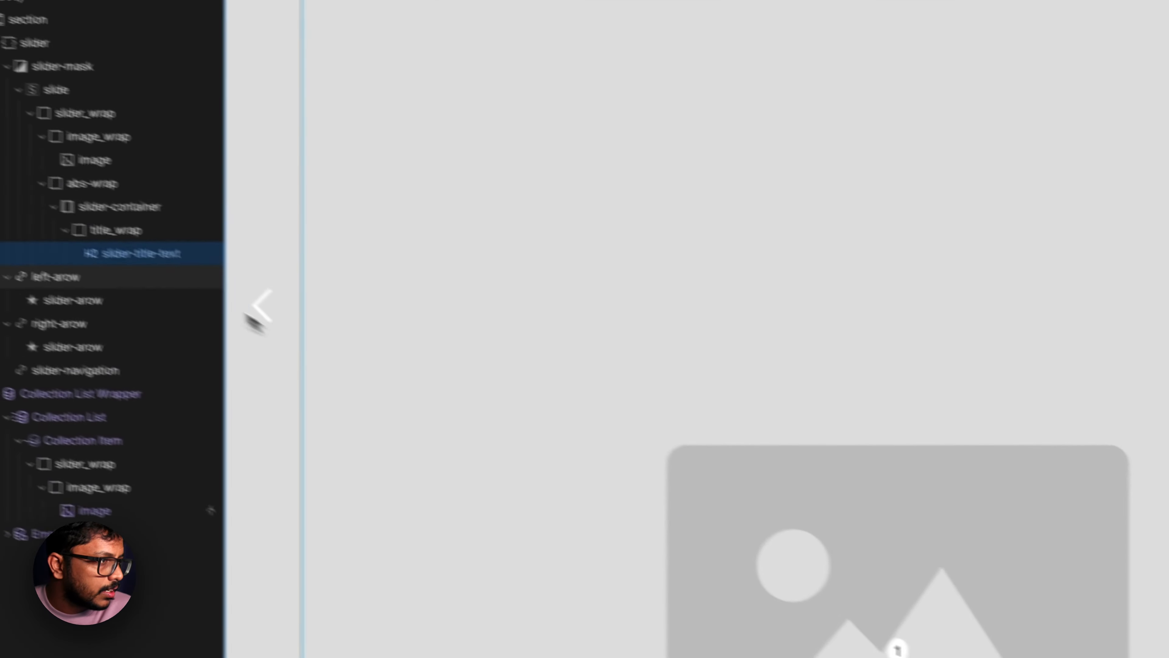
Copy abs-wrap from the slide and paste it into slider_wrap inside the Collection Item.
left_click(55, 183)
left_click(41, 183)
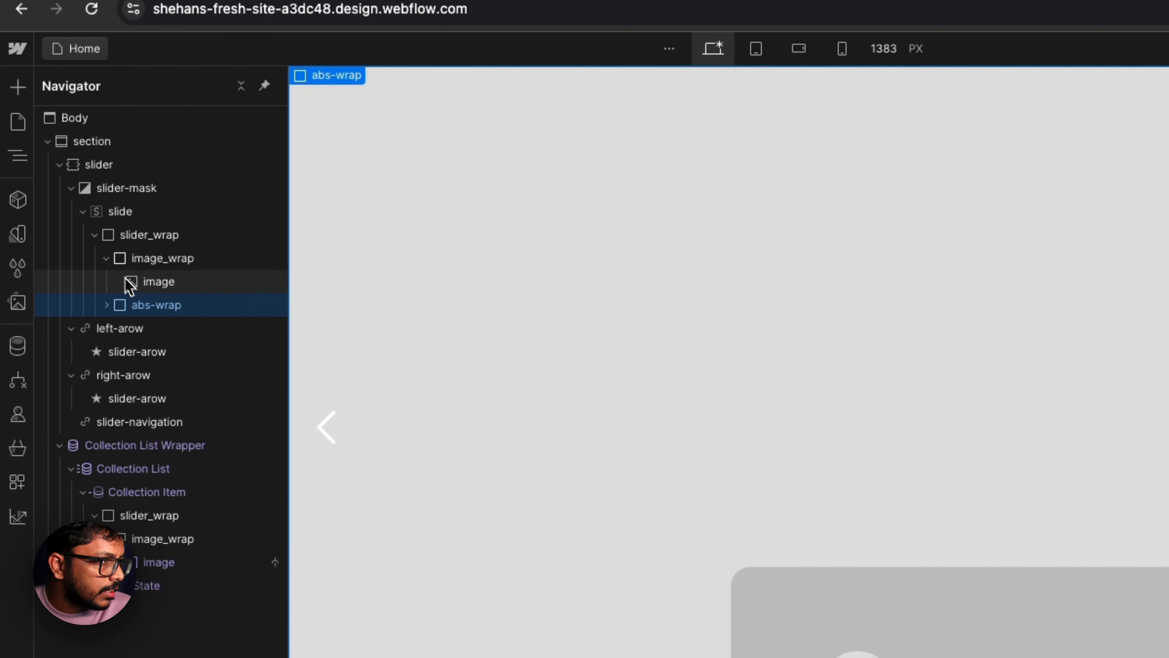
left_click(106, 260)
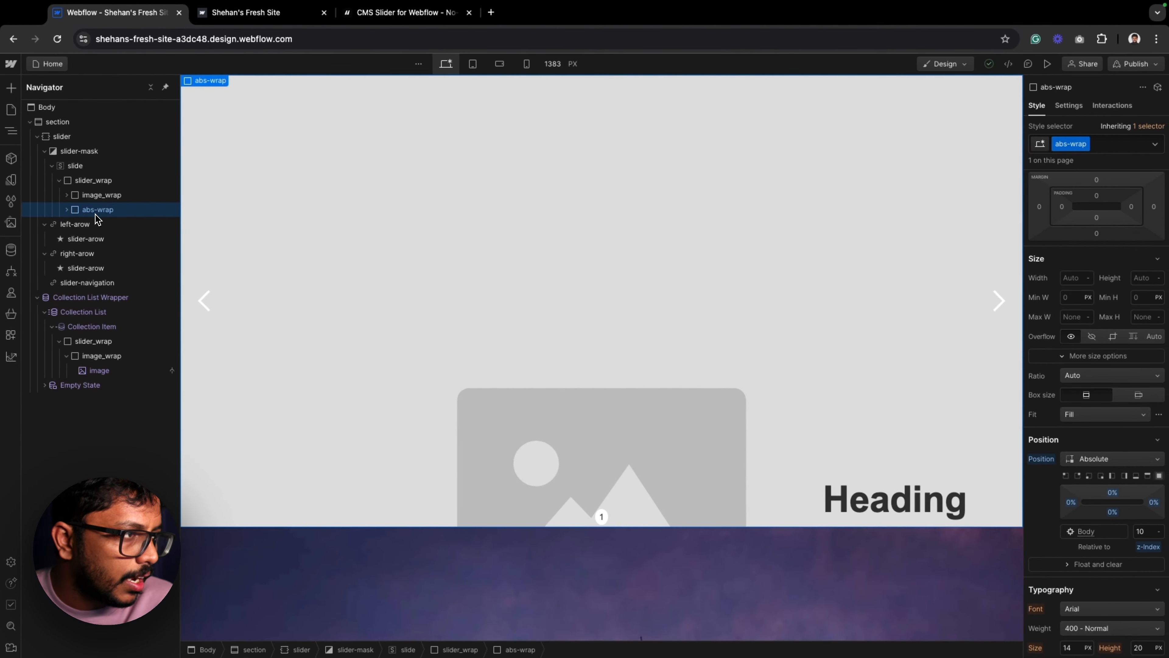
scroll(358, 275, "down", 7)
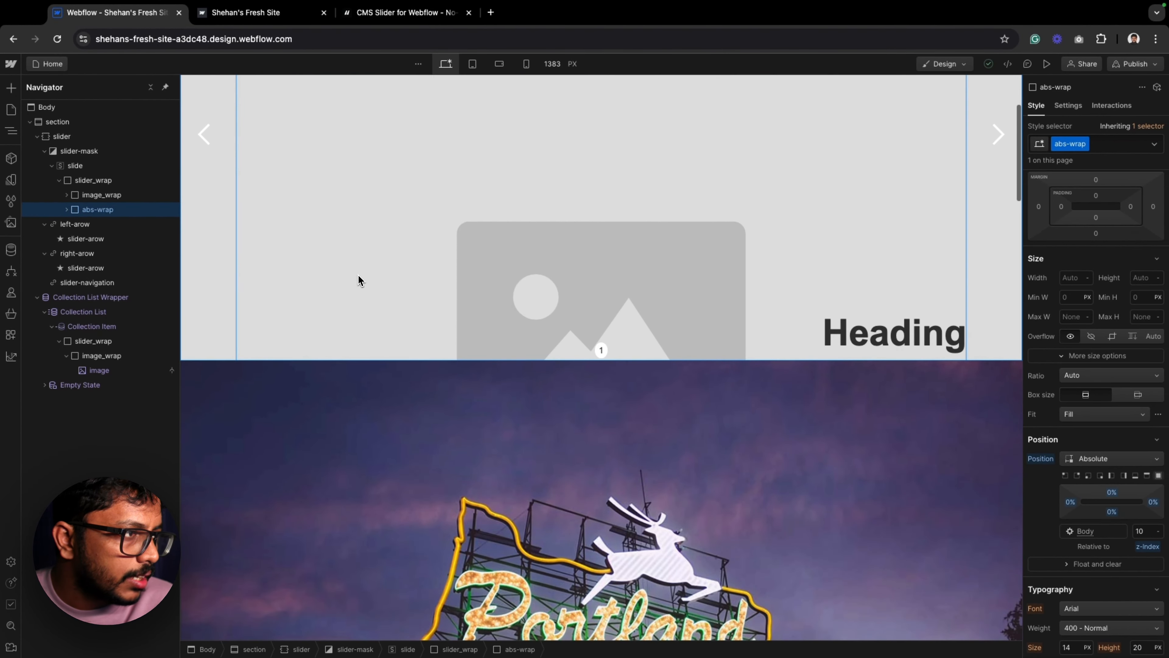
scroll(358, 280, "up", 2)
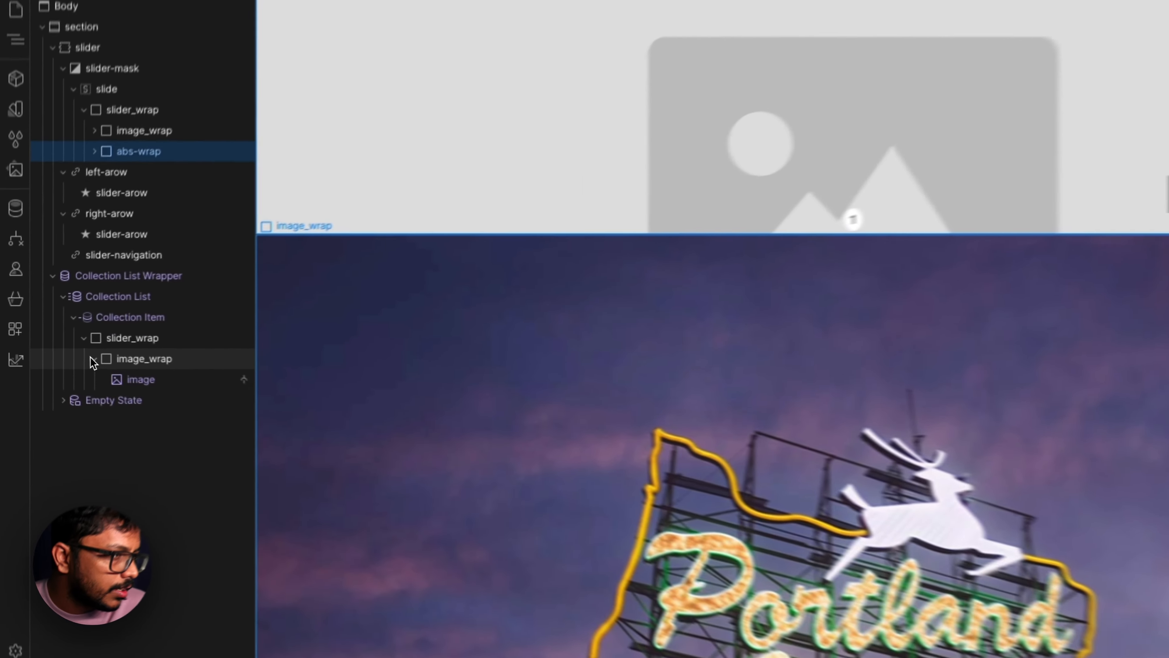
left_click(103, 343)
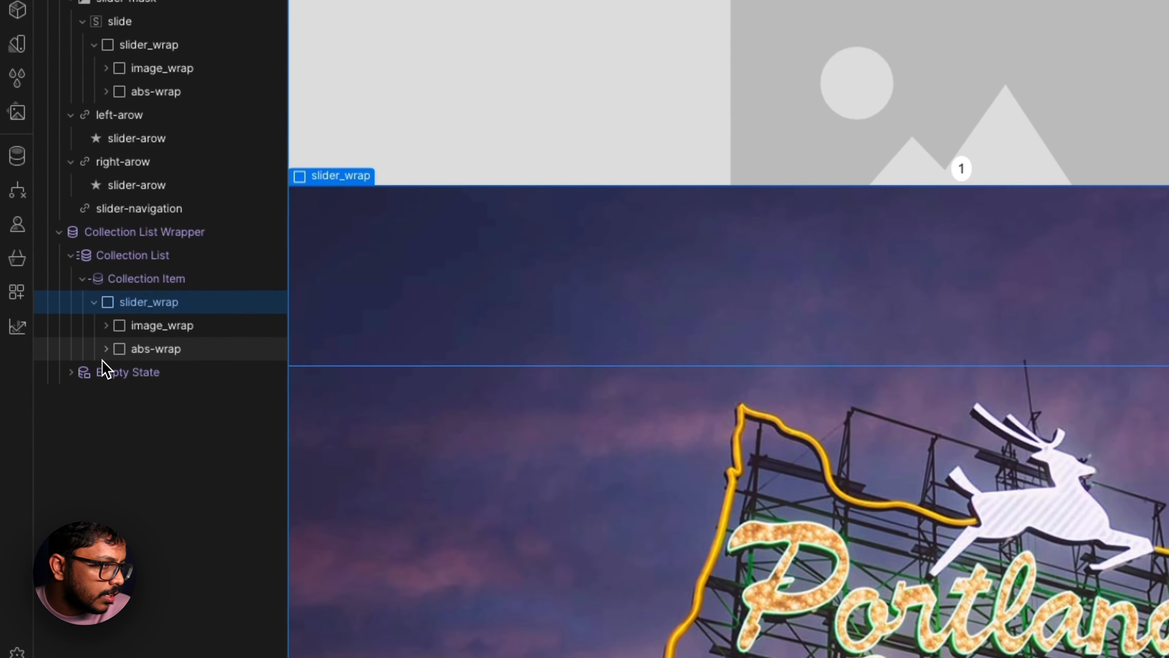
Connect the text of the Collection Item's slider-title-text heading to the slider-name field of Sliders.
left_click(101, 347)
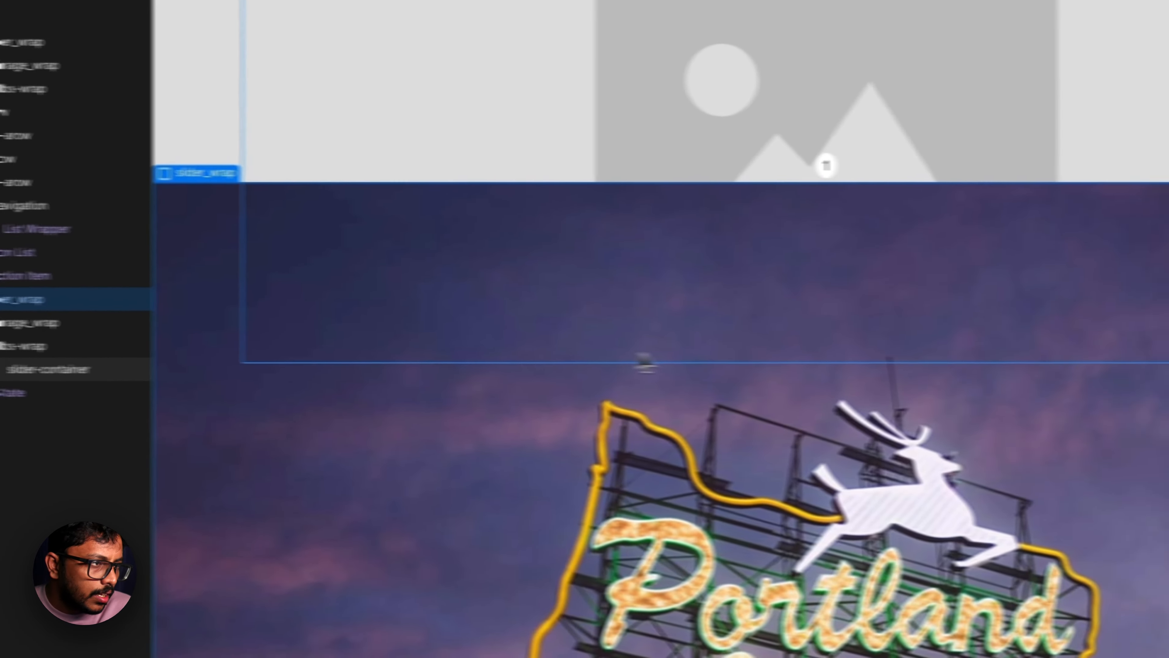
scroll(644, 362, "up", 5)
scroll(644, 362, "down", 20)
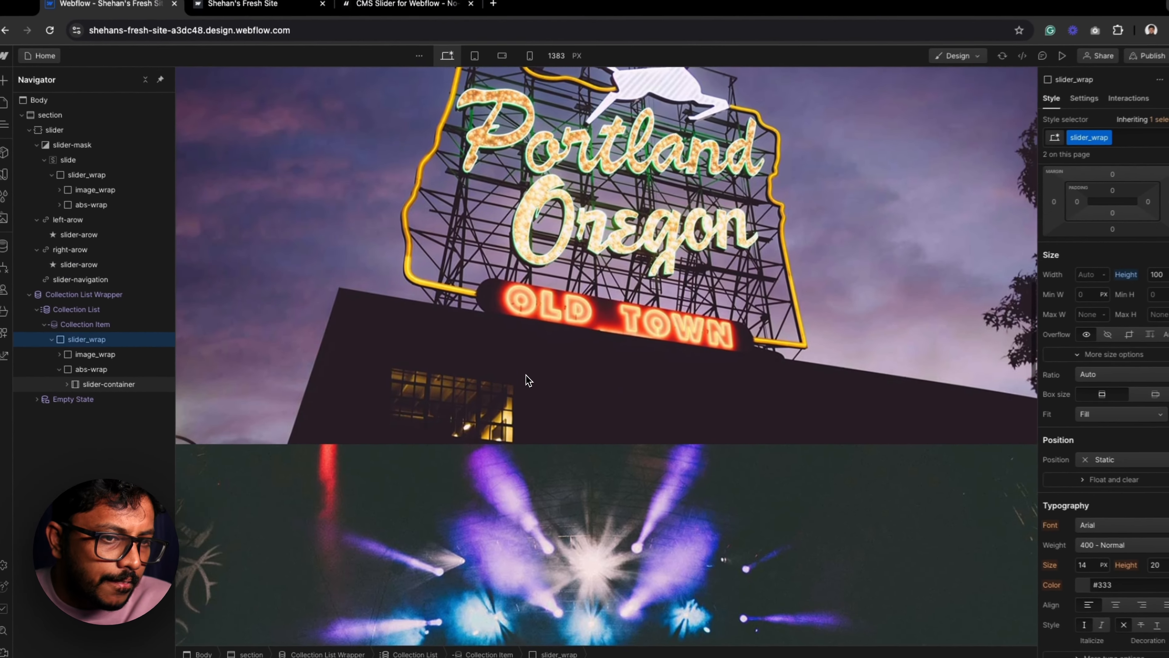
scroll(526, 374, "up", 4)
scroll(526, 374, "down", 2)
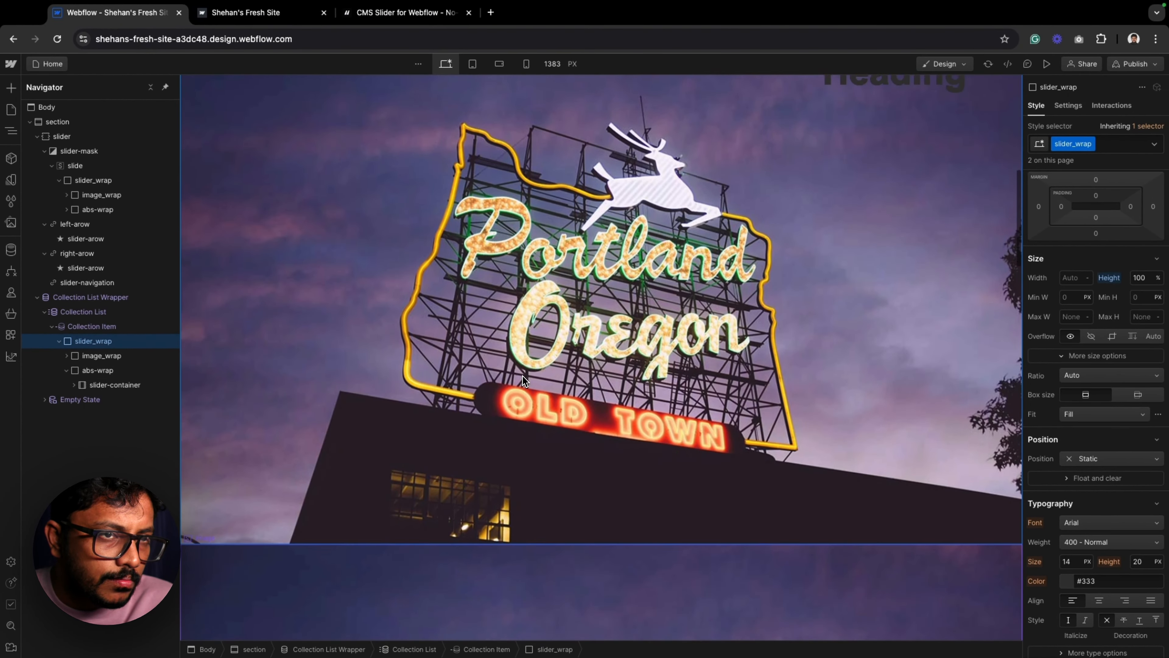
scroll(526, 374, "up", 3)
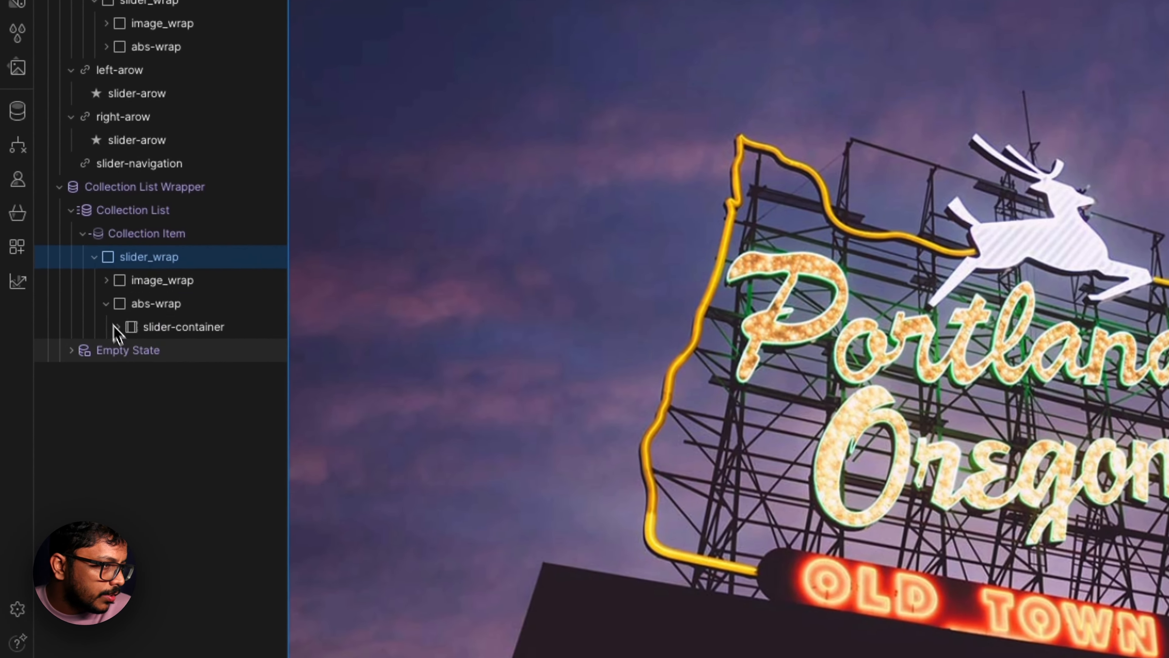
left_click(130, 350)
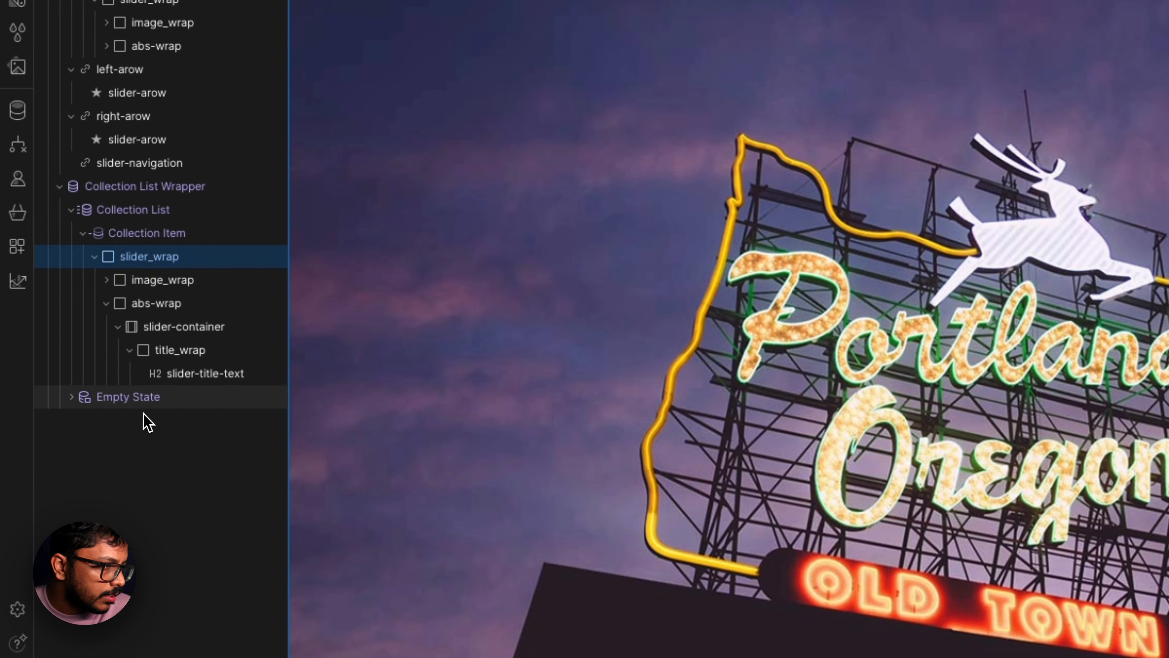
left_click(177, 381)
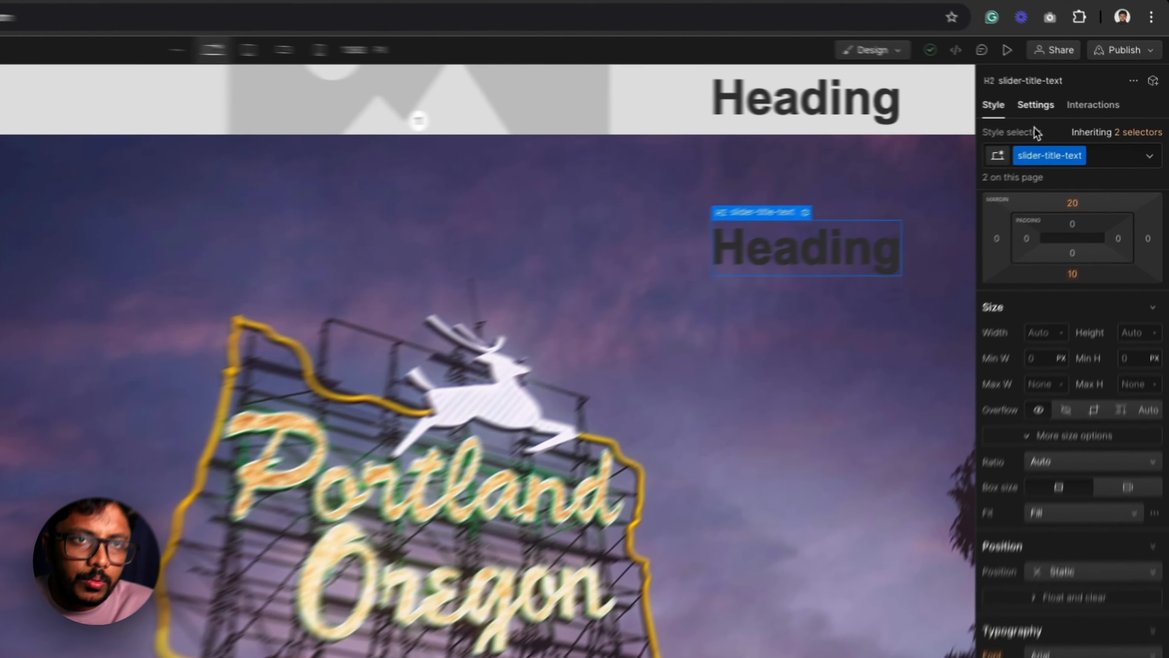
left_click(1068, 105)
left_click(997, 347)
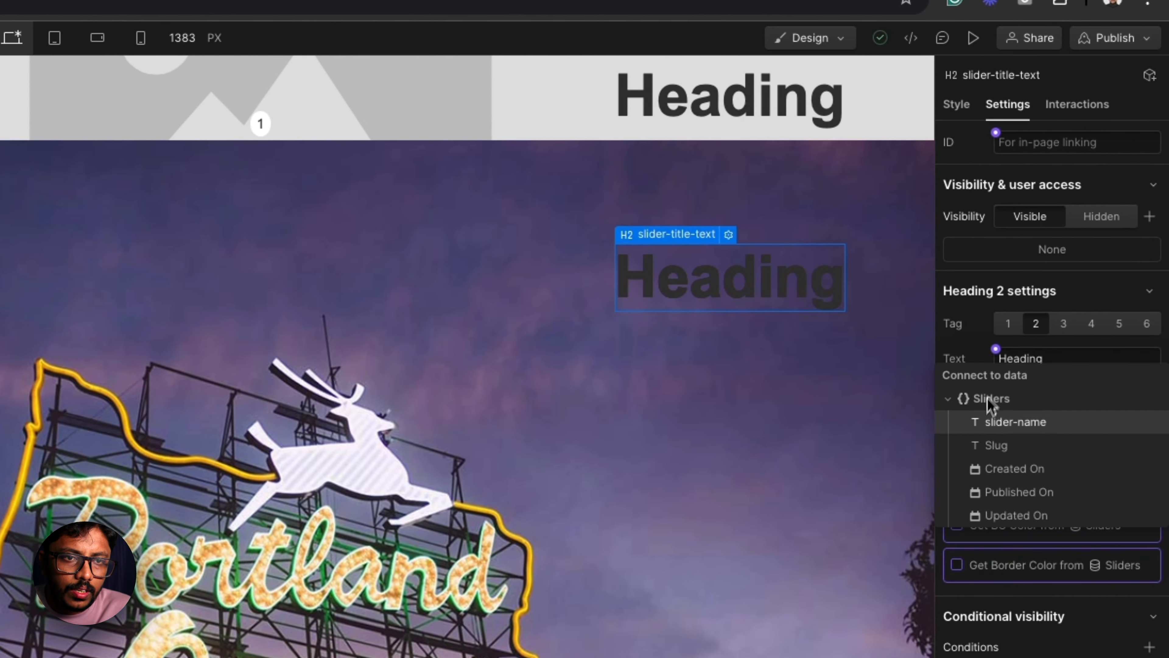
left_click(1010, 428)
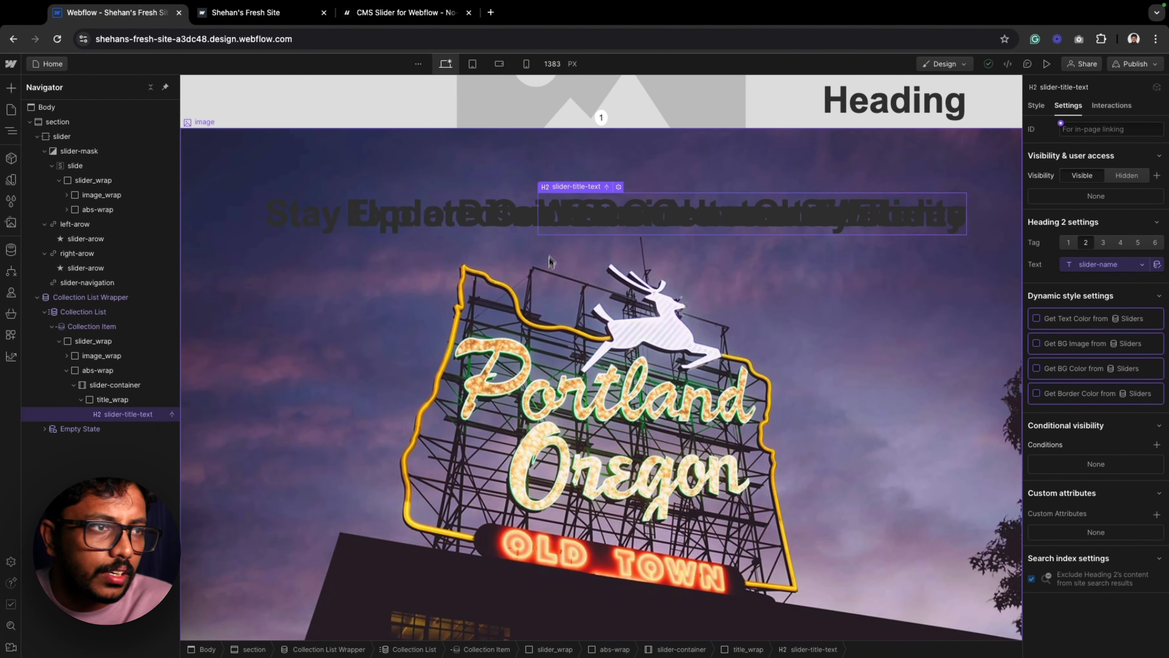
Set the text color of the slide's slider-title-text heading to white.
scroll(550, 256, "up", 6)
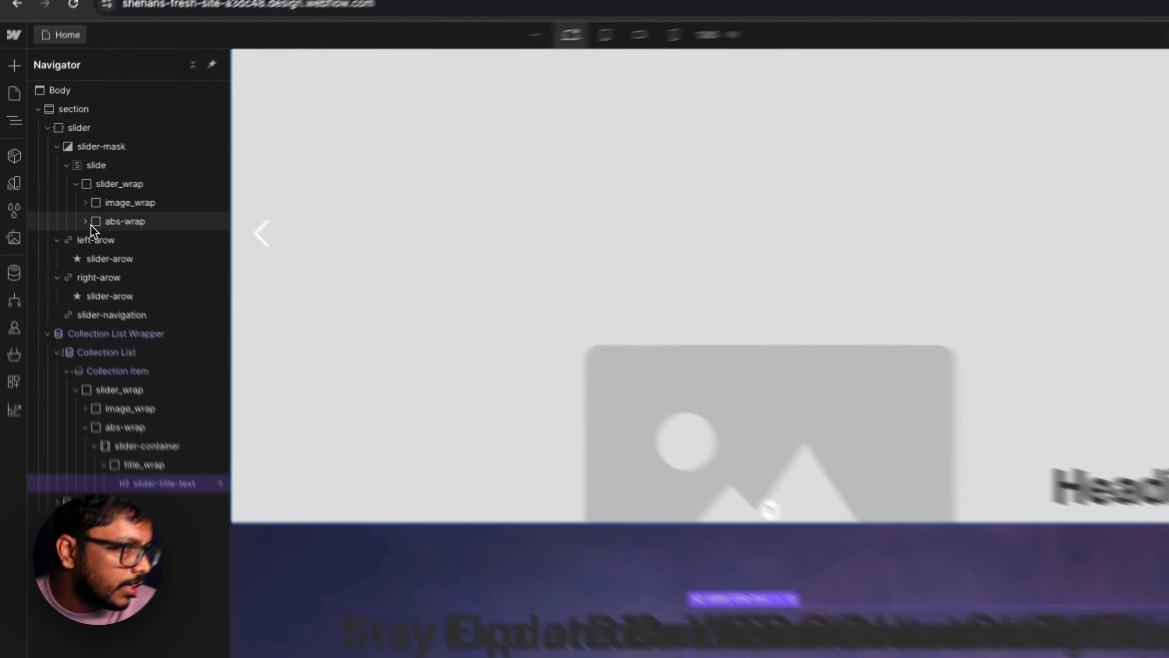
left_click(66, 210)
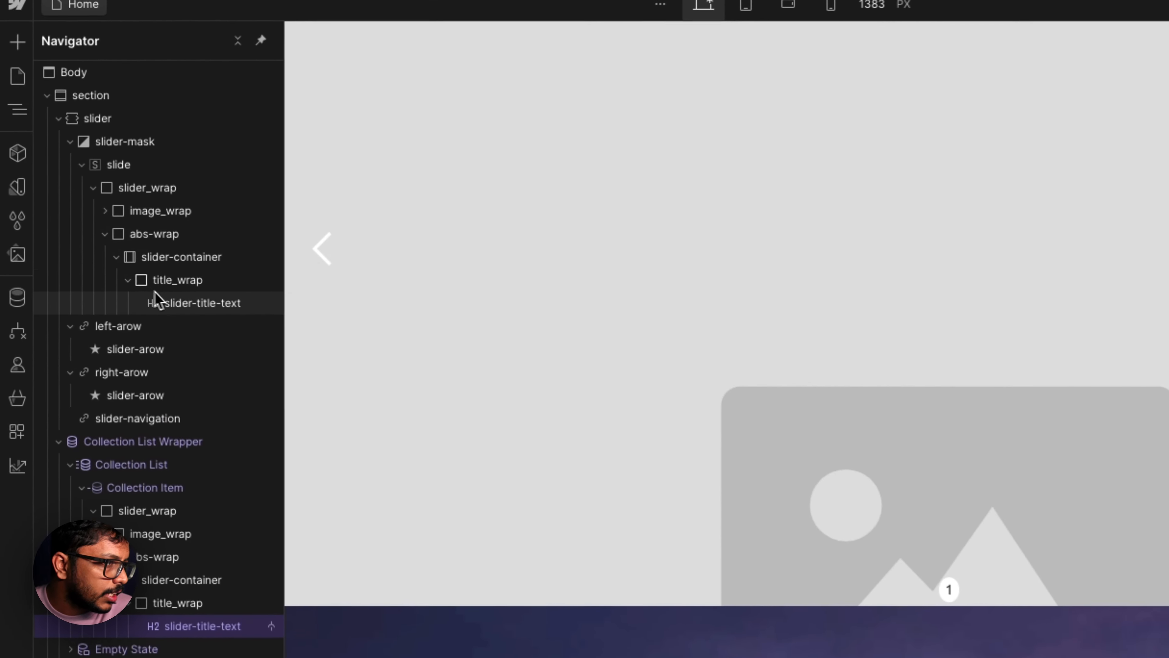
left_click(115, 254)
left_click(958, 79)
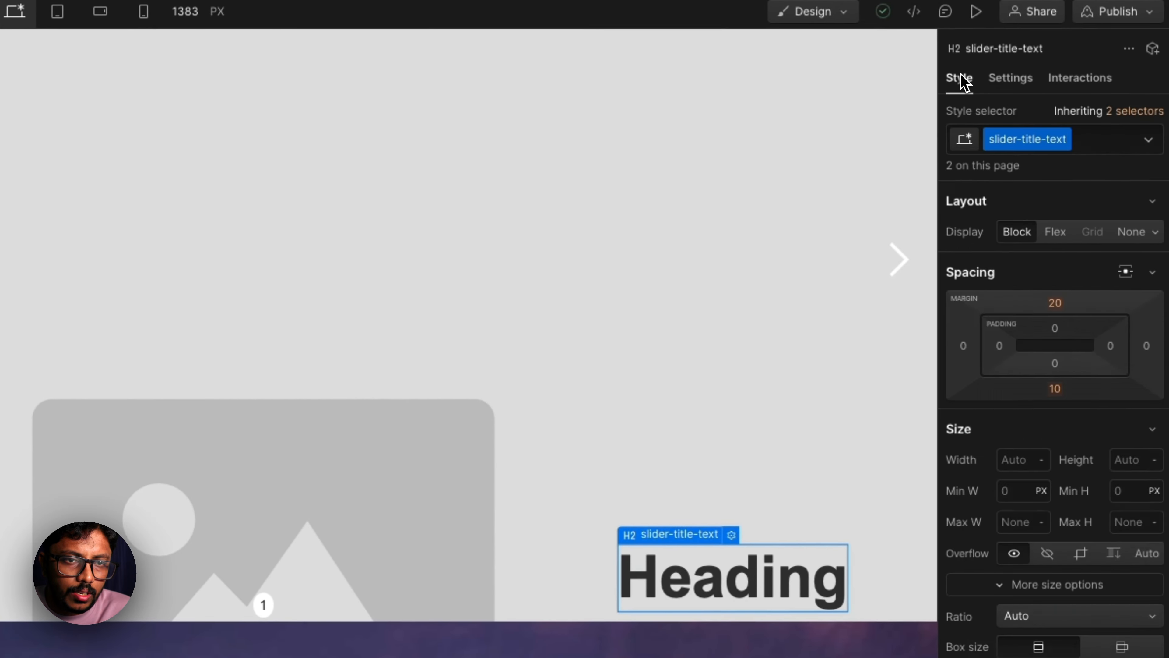
scroll(996, 451, "down", 10)
scroll(999, 460, "down", 5)
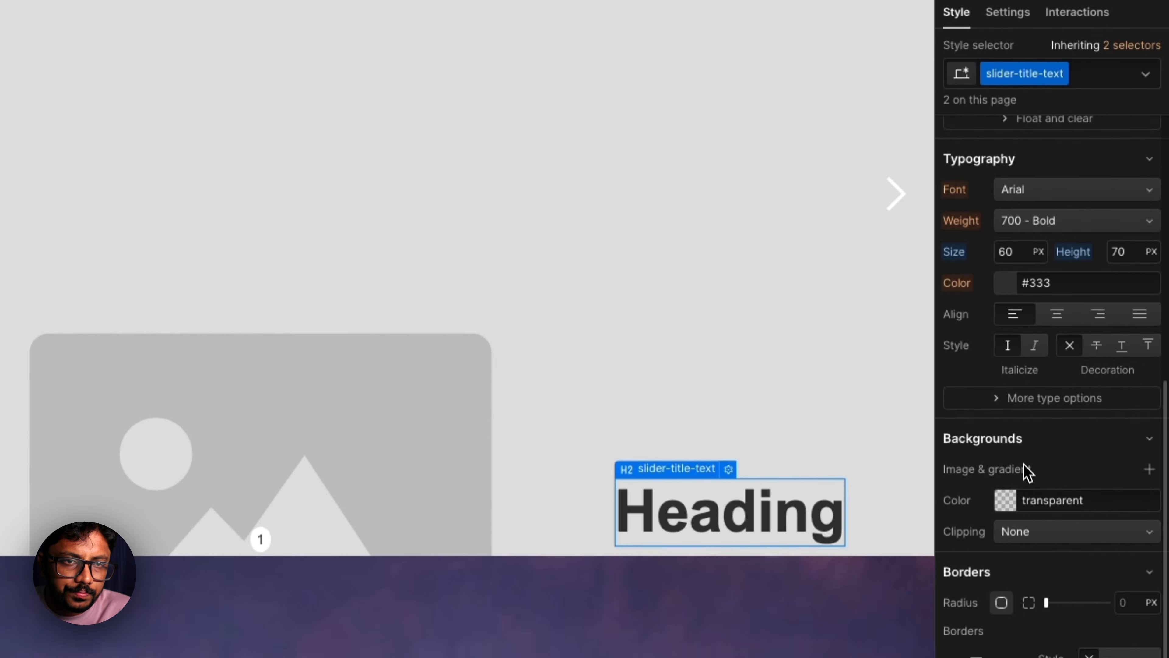
left_click(1006, 284)
left_click_drag(977, 342, 930, 209)
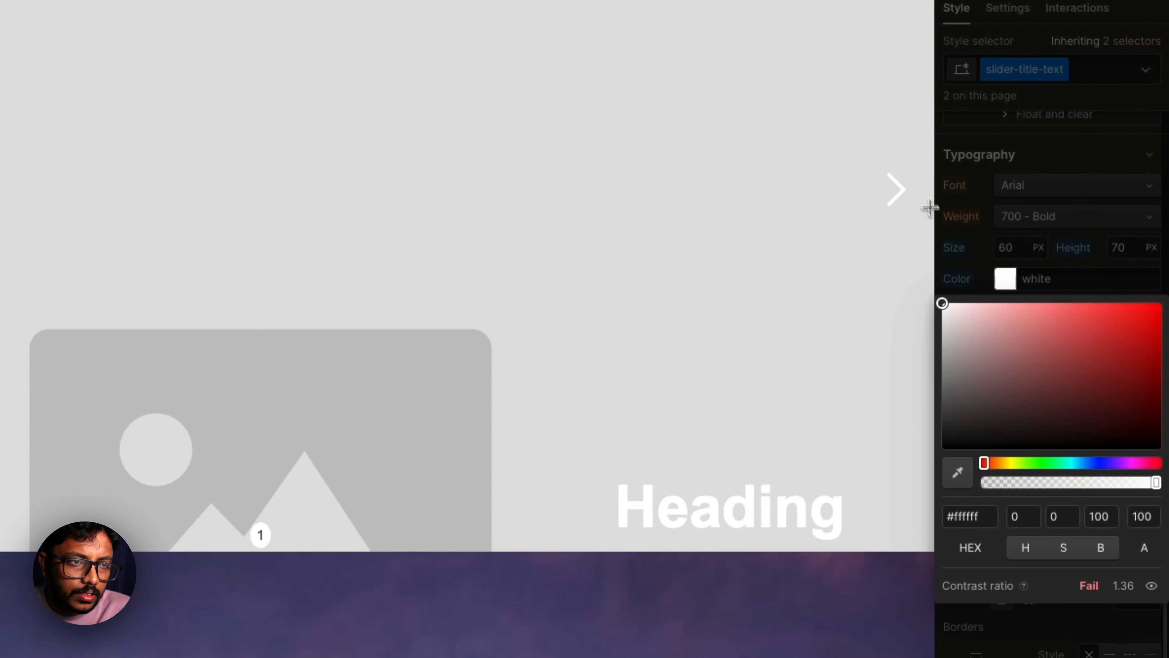
left_click(961, 262)
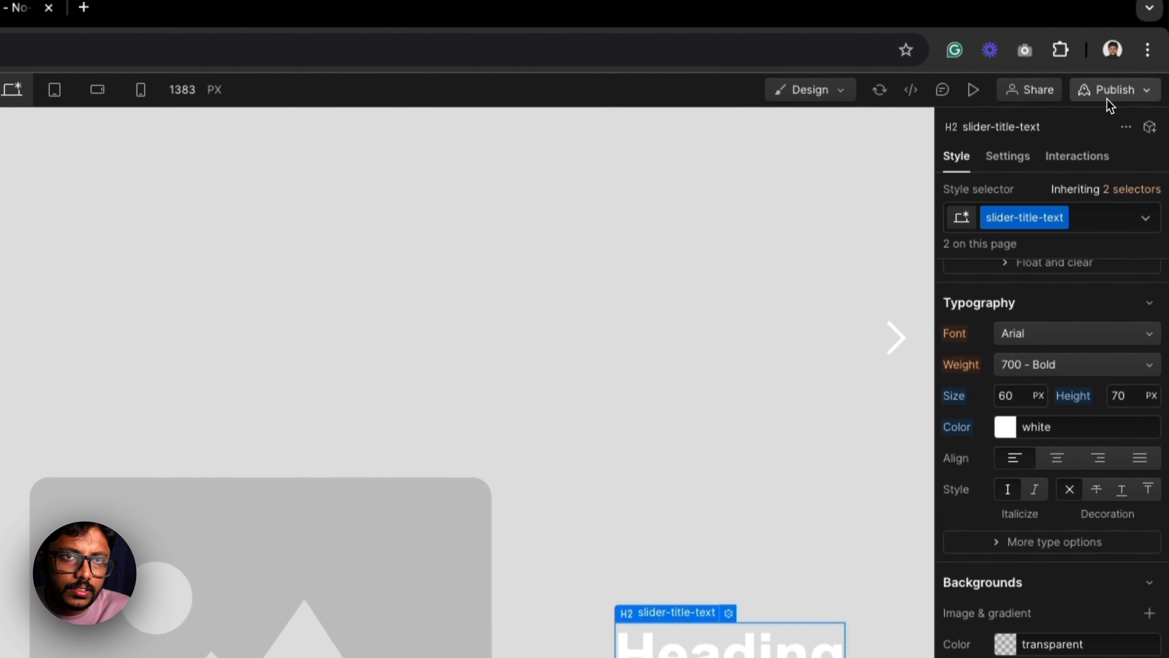
Publish the site to the selected staging domain and switch to the published page.
left_click(1114, 93)
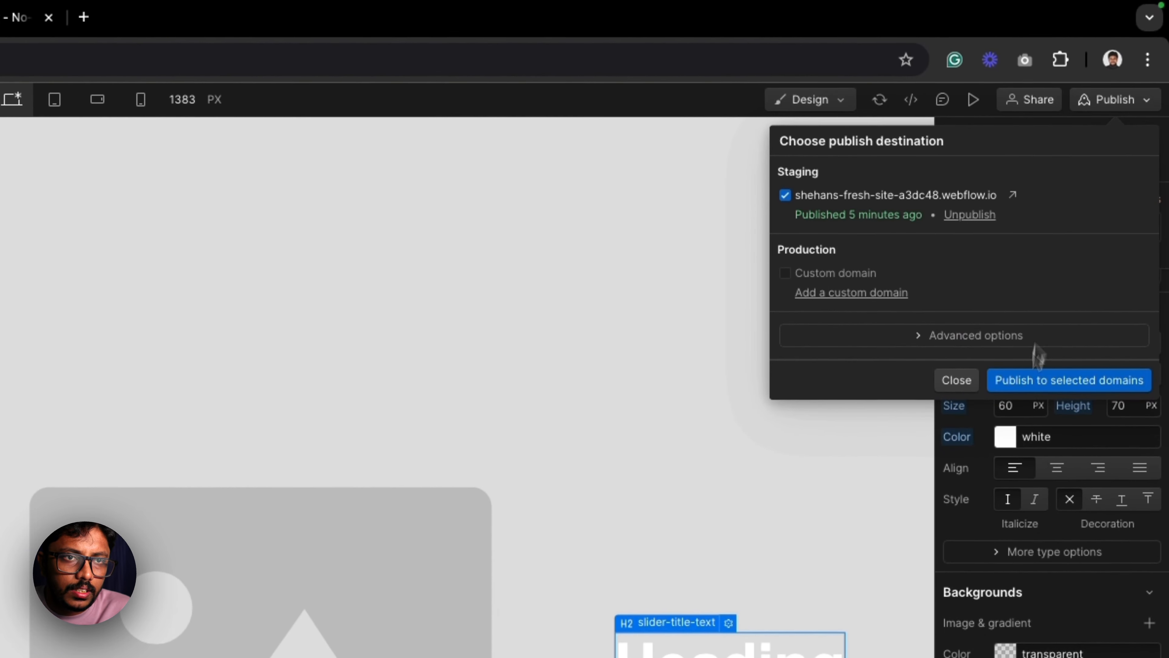
left_click(1018, 380)
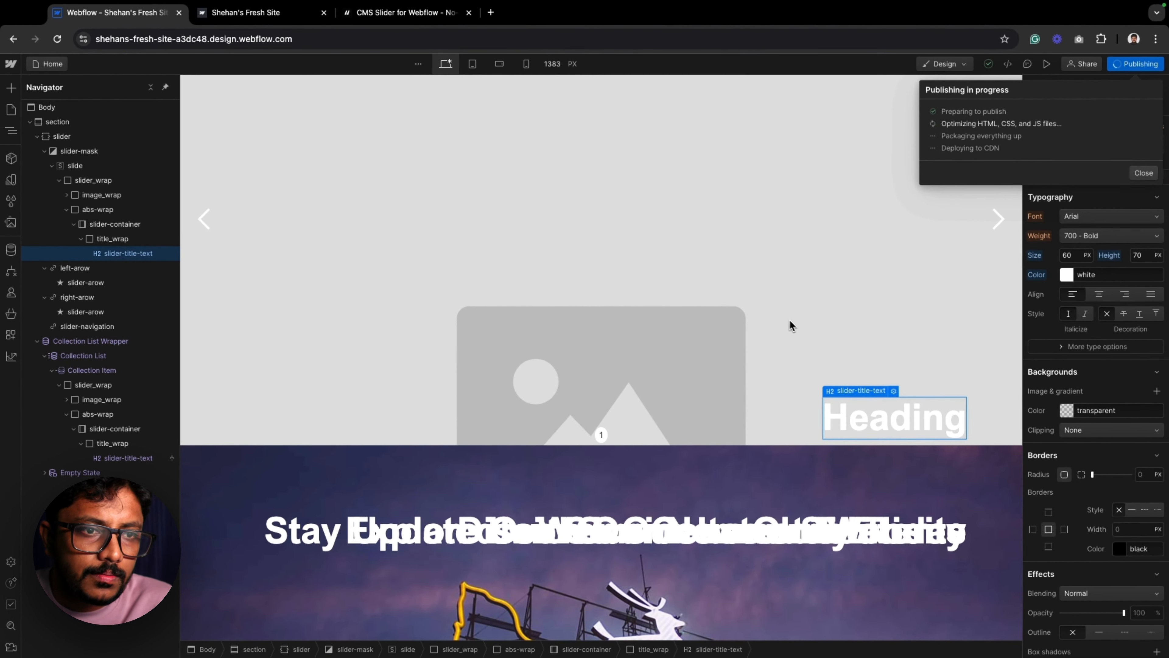
left_click(243, 20)
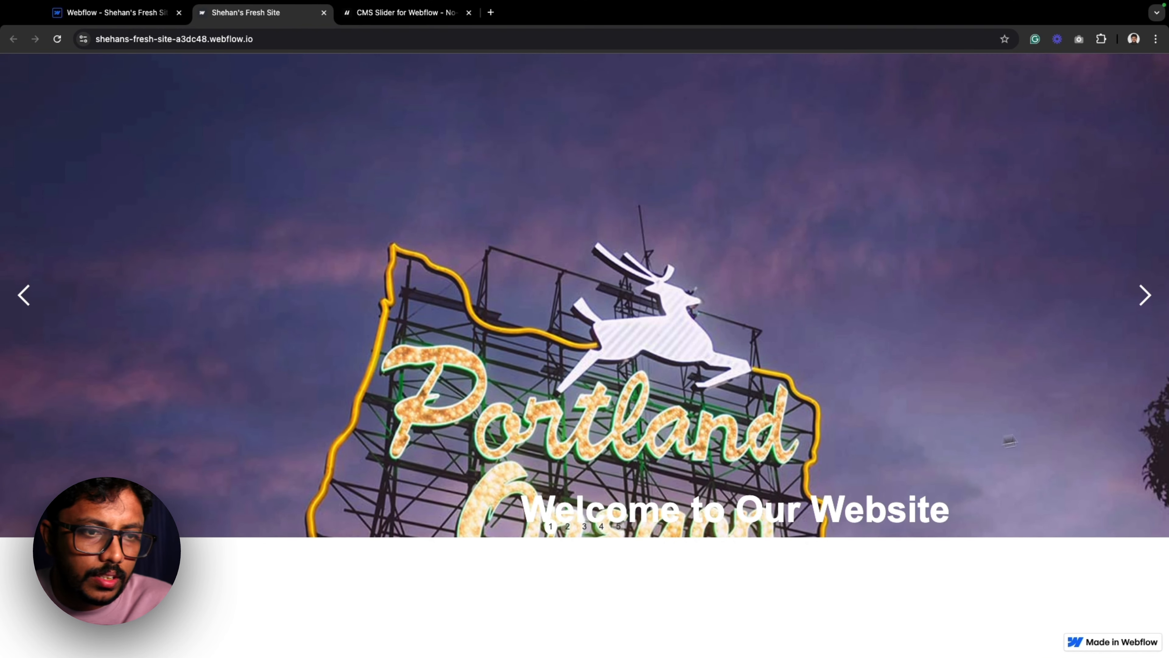
Advance through the slides on the published page to check the title overlaid on each one.
left_click(1146, 302)
left_click(1144, 297)
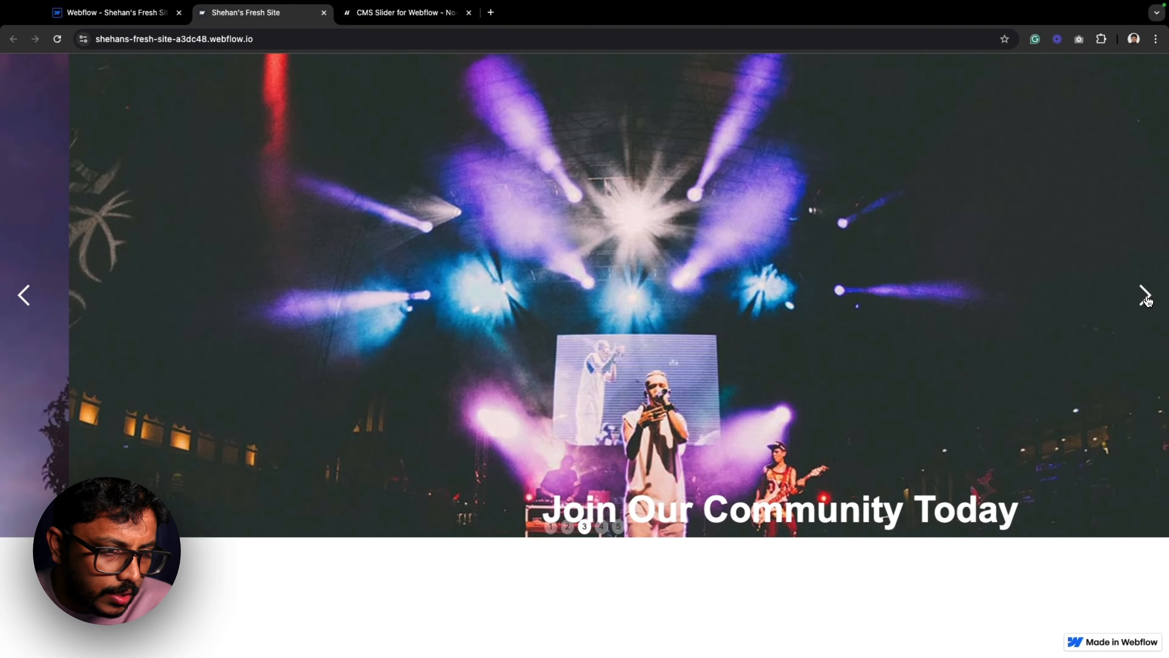
left_click(1146, 298)
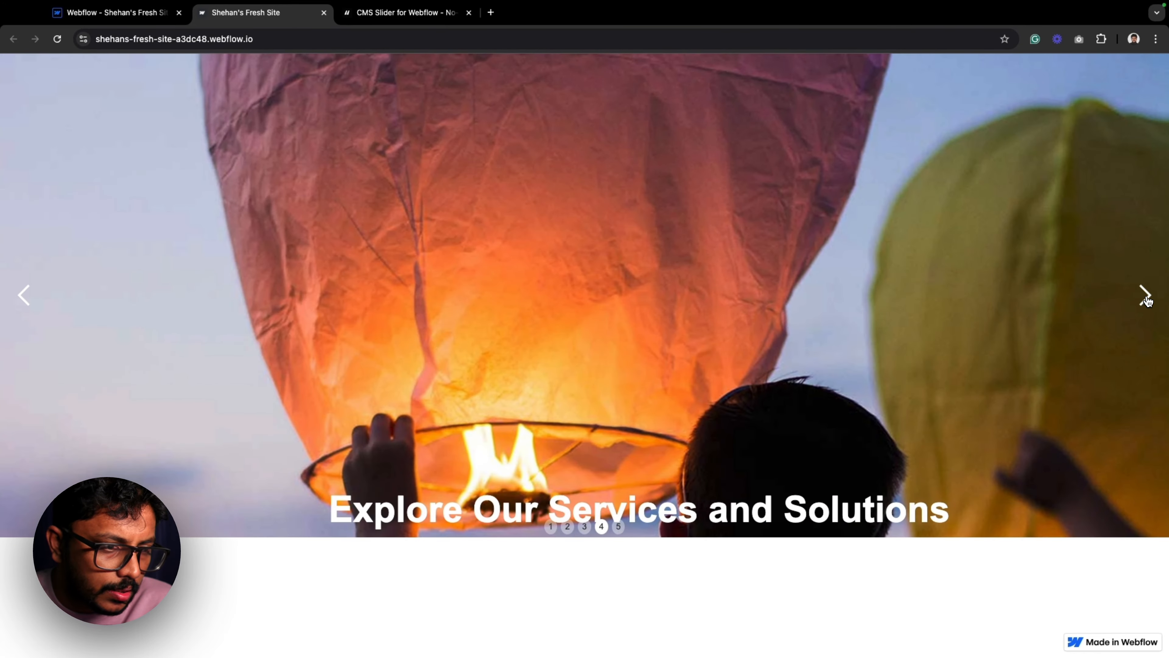
left_click(1147, 299)
left_click(1146, 299)
left_click(1145, 300)
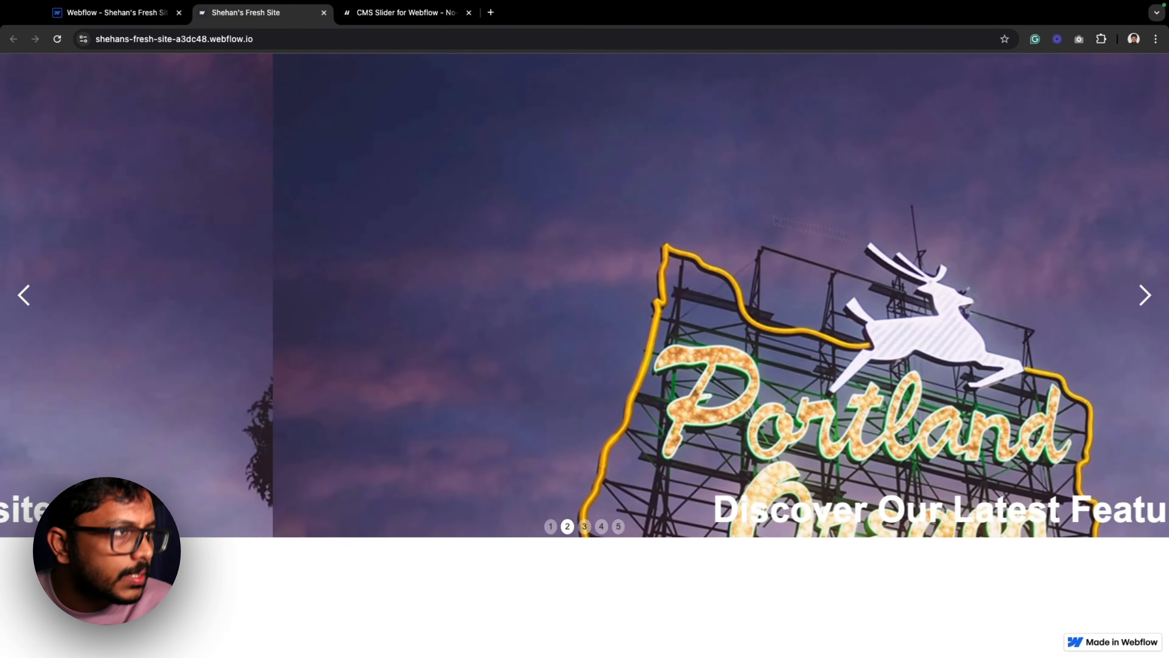
Return to the Webflow Designer and set the visibility of slider-navigation to Hidden.
left_click(115, 13)
left_click(620, 437)
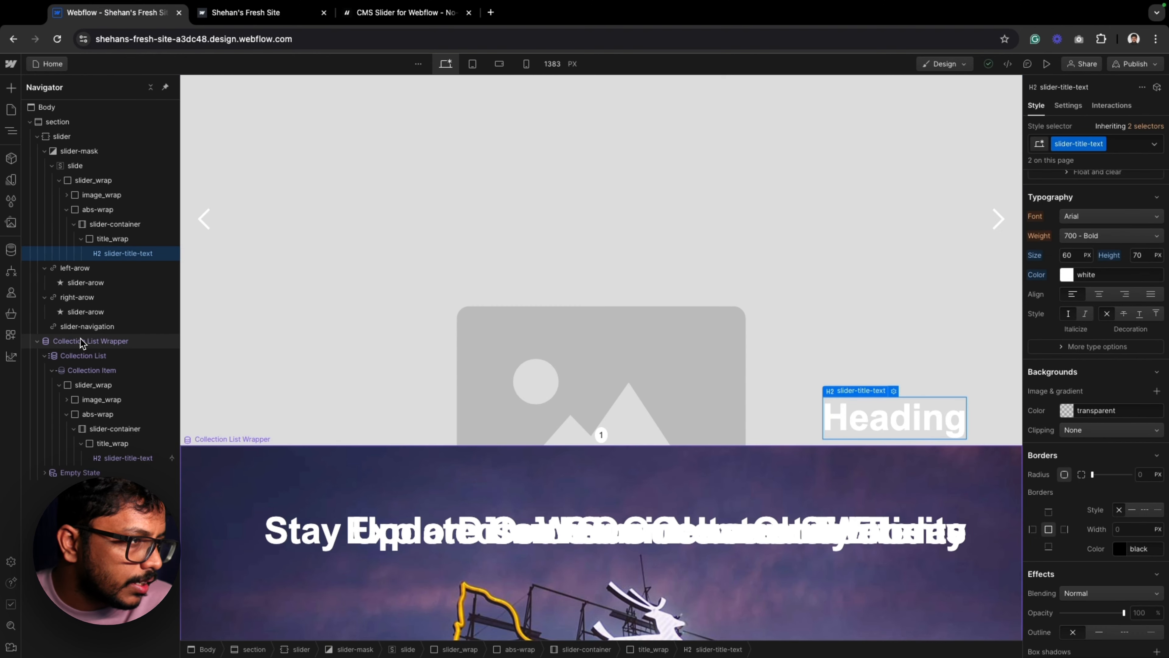
left_click(86, 327)
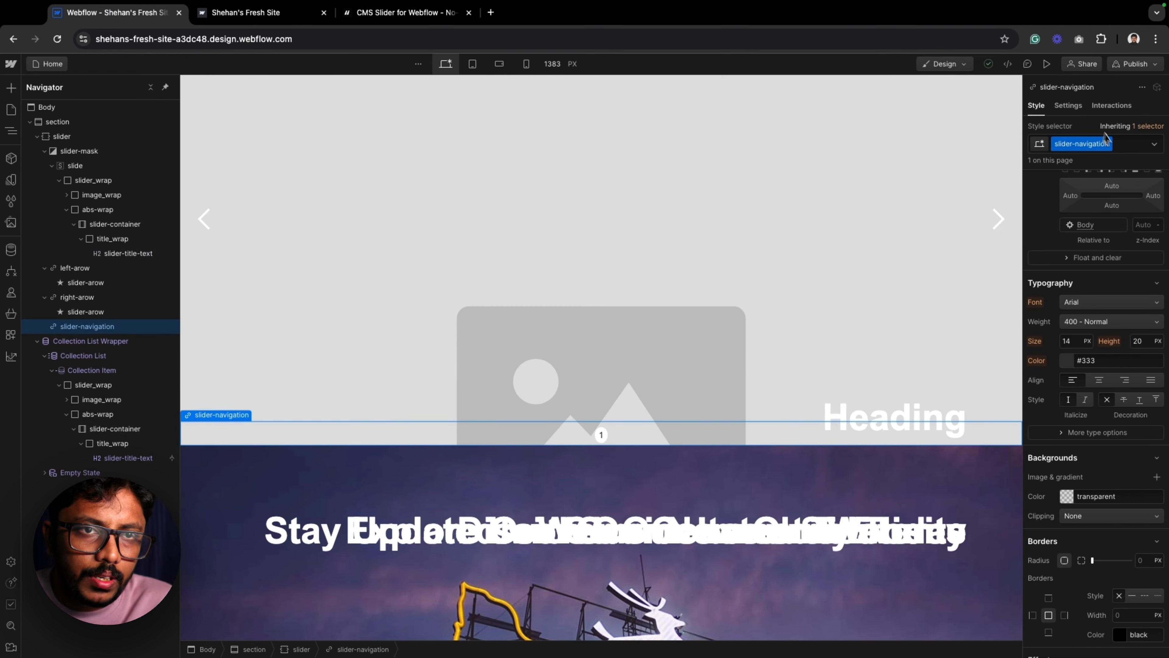
left_click(1068, 106)
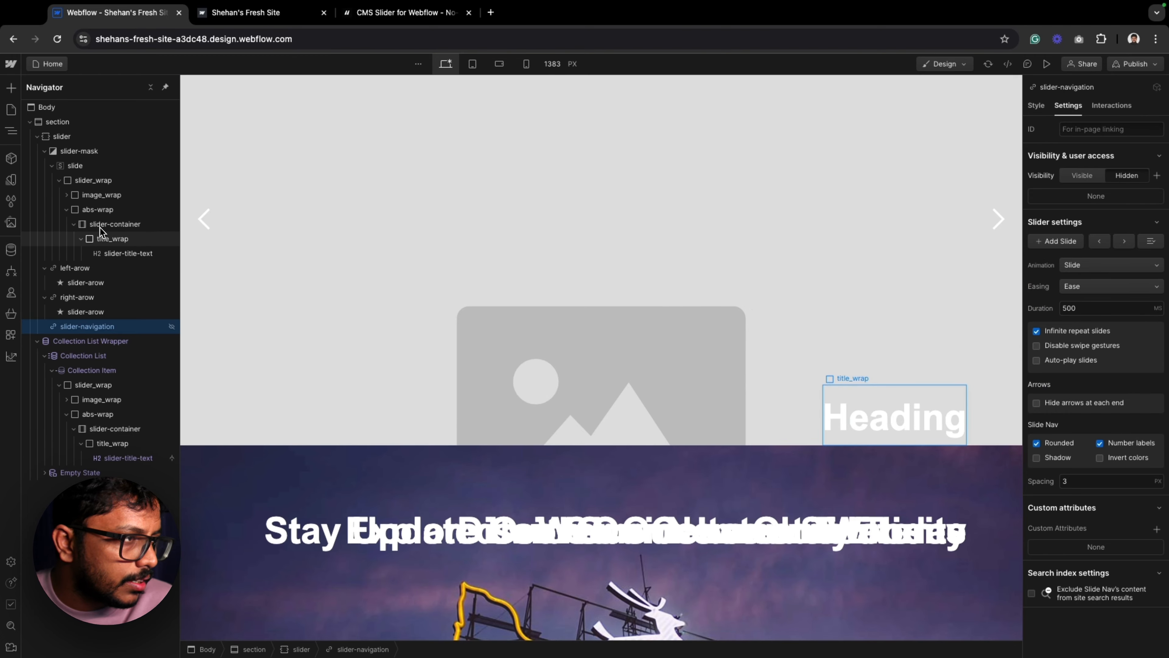
Increase the bottom offset of the slide's absolutely positioned title_wrap to lift it off the lower edge of its container.
left_click(95, 210)
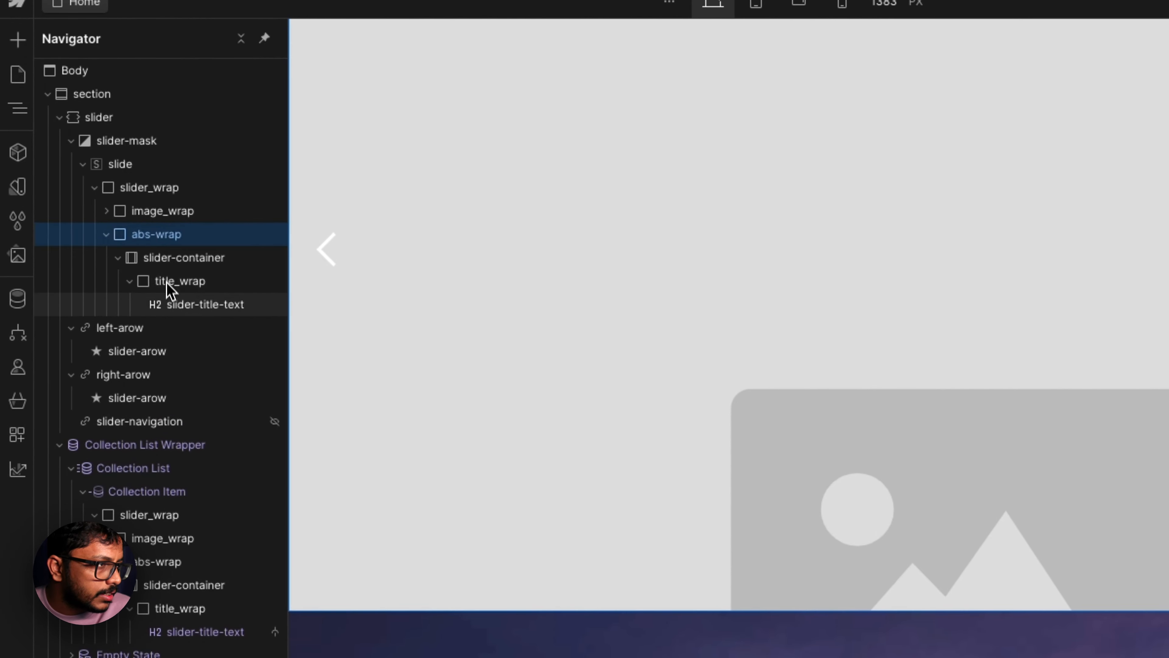
left_click(170, 287)
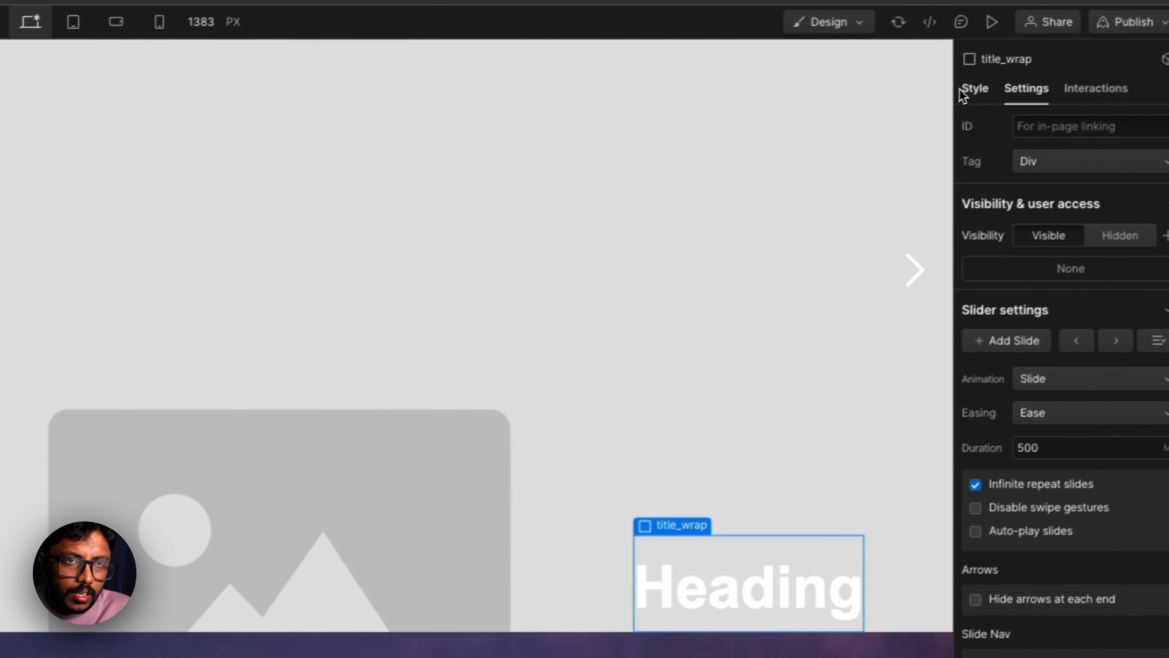
left_click(964, 89)
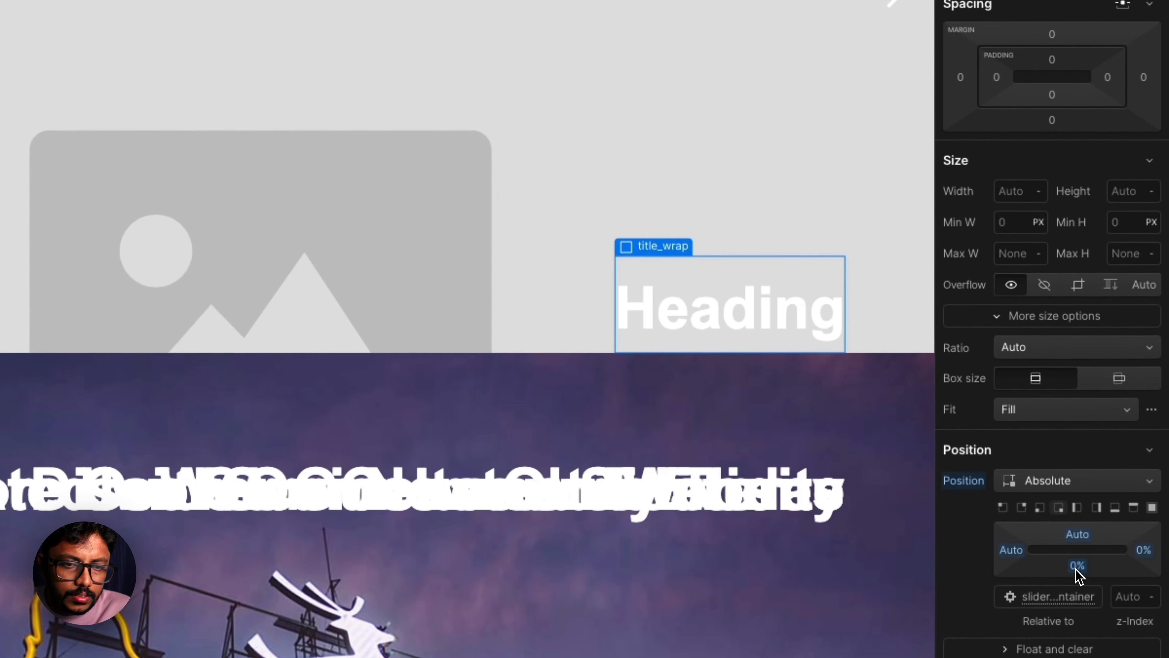
left_click_drag(1078, 610, 1082, 561)
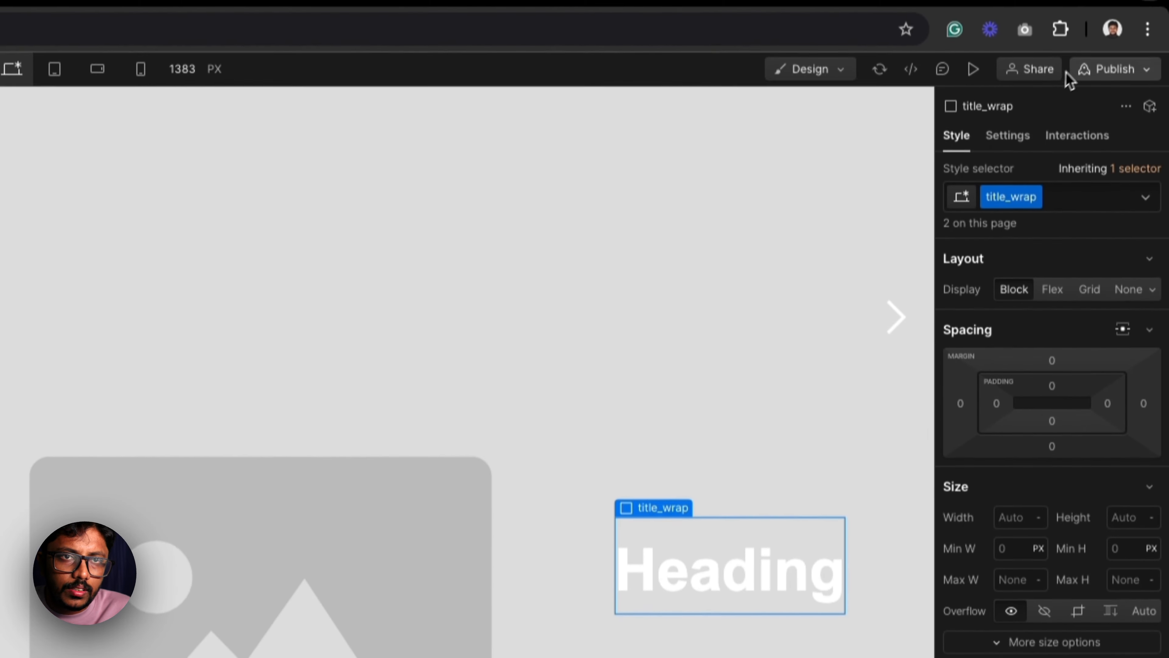
Publish the site to the selected staging domain and reload the published page to check the title's placement and readability.
left_click(1112, 69)
left_click(1037, 371)
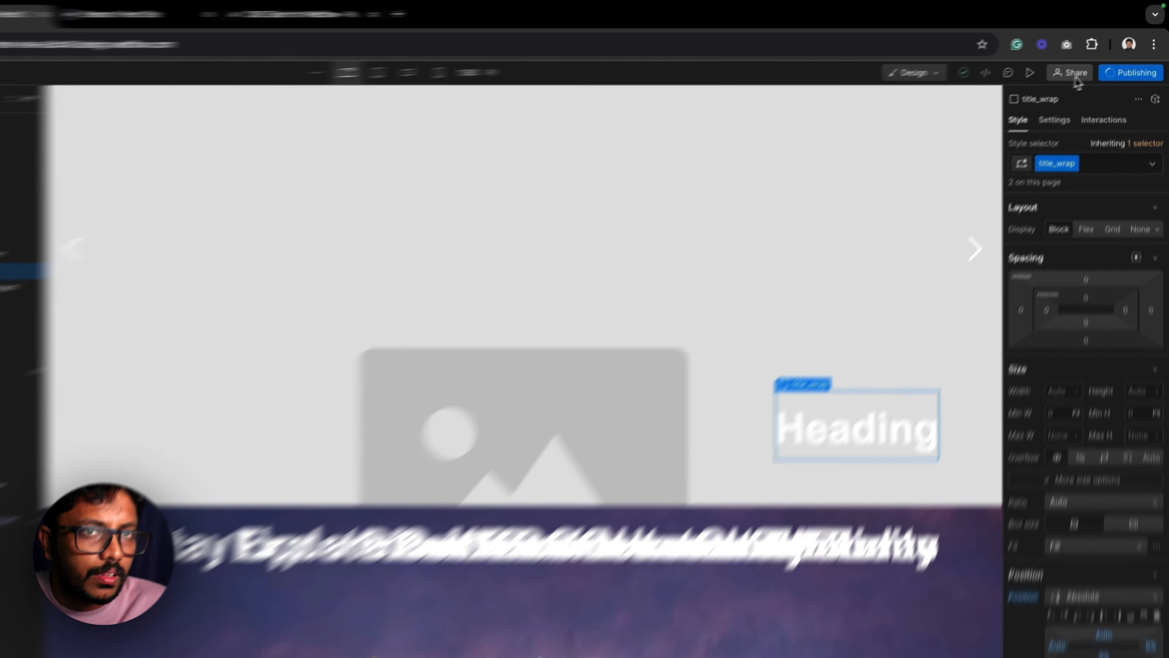
left_click(1135, 63)
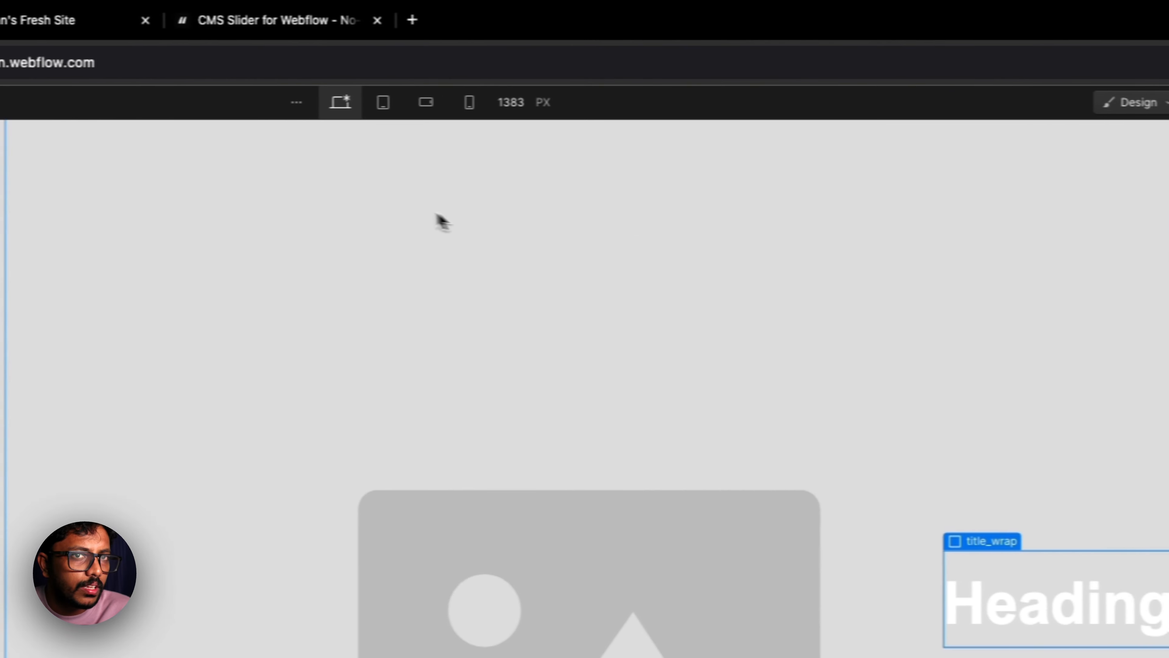
left_click(46, 20)
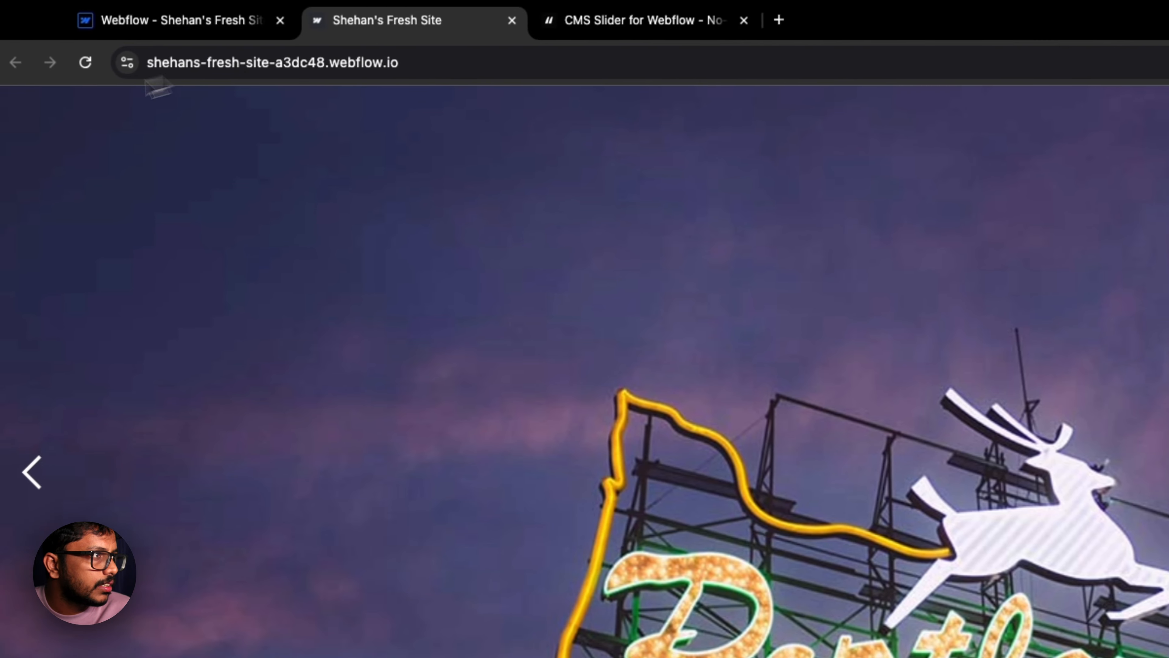
left_click(91, 62)
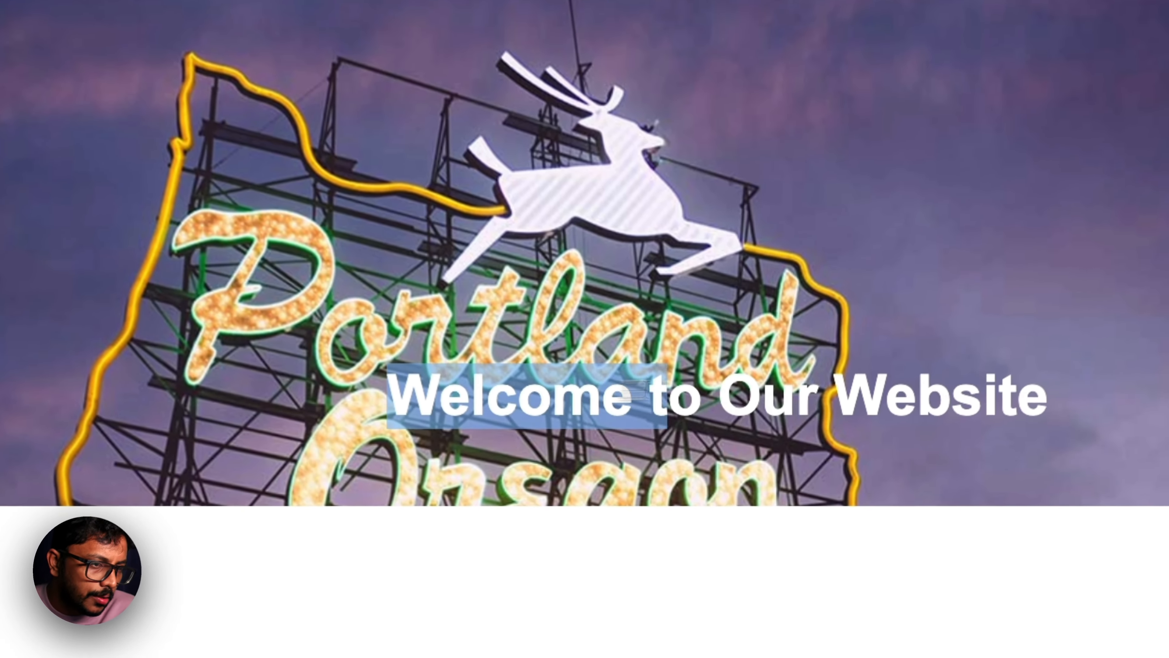
left_click_drag(488, 472, 973, 469)
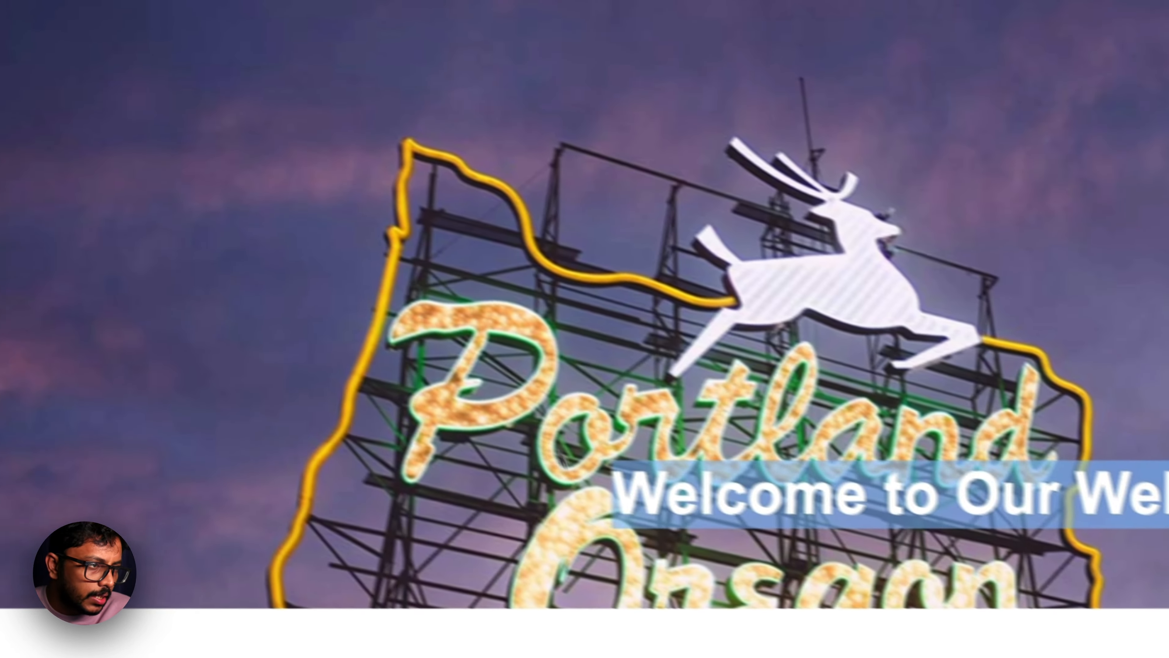
left_click(488, 362)
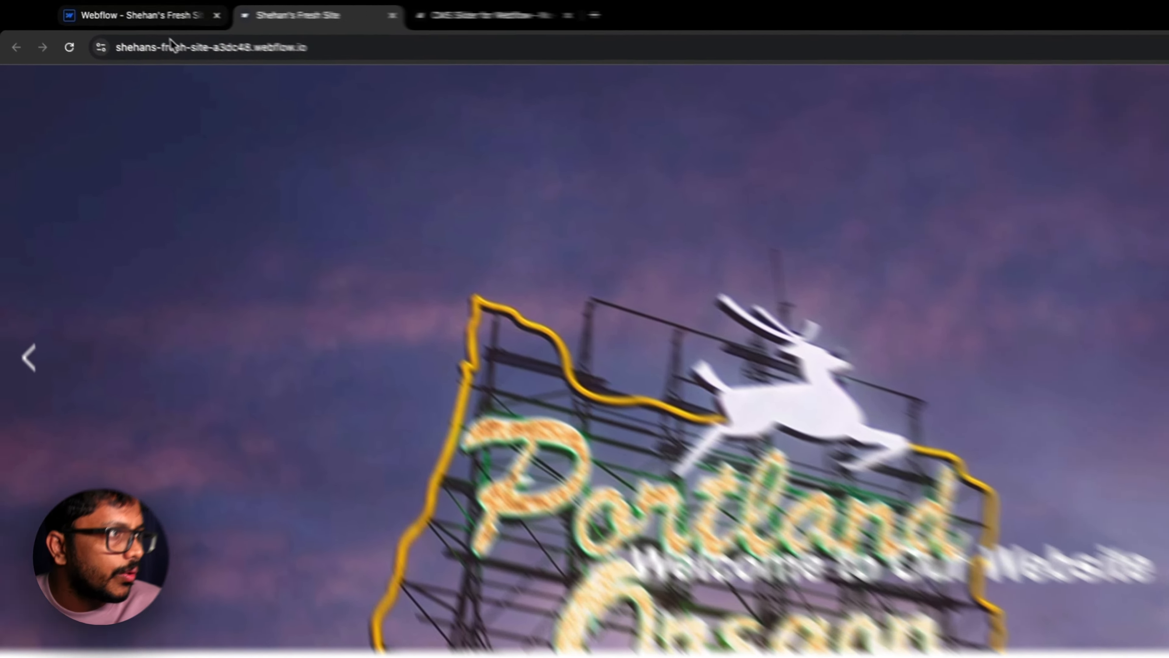
Return to the Webflow Designer and collapse the abs-wrap elements in both the Collection Item and the slide.
left_click(133, 12)
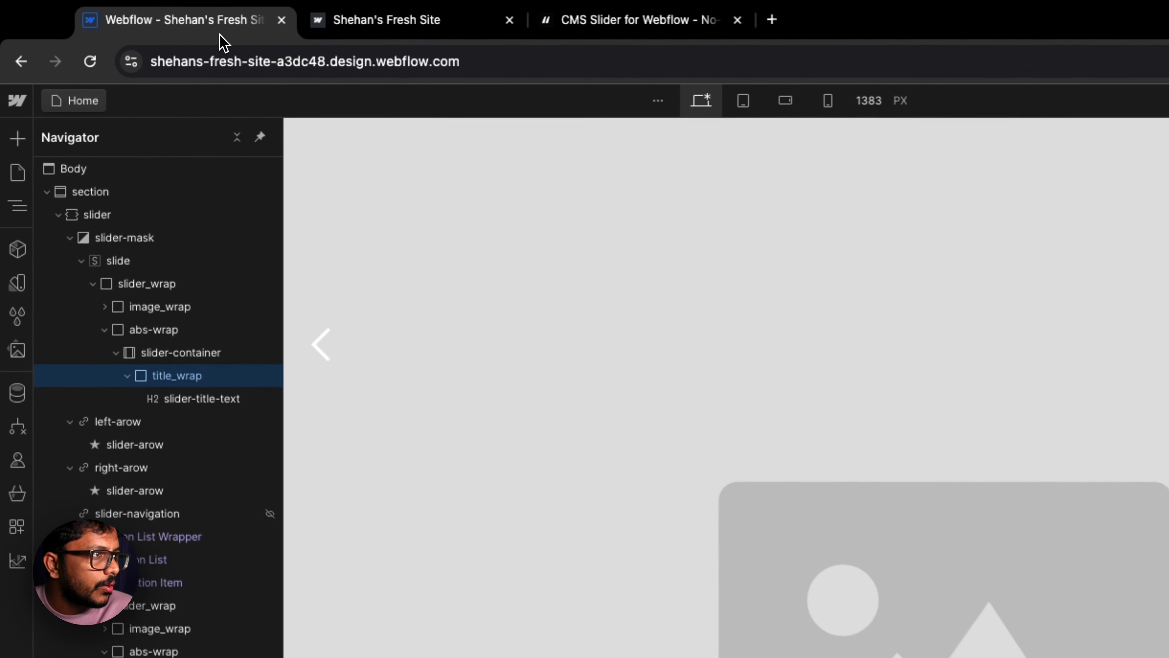
scroll(554, 445, "up", 3)
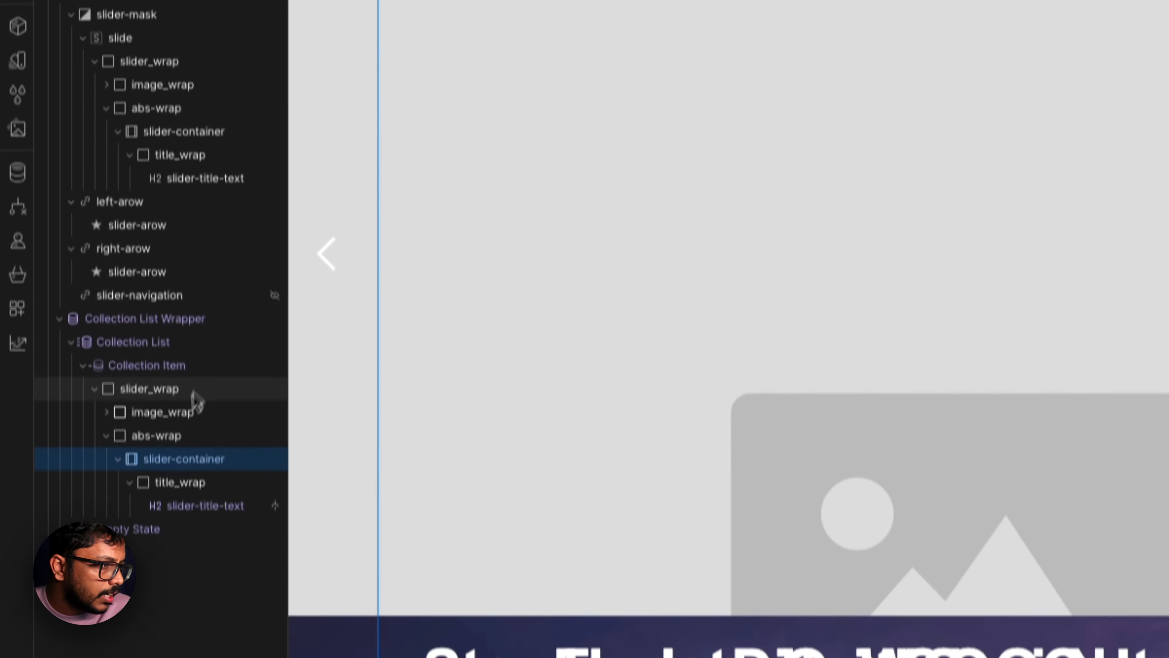
left_click(122, 406)
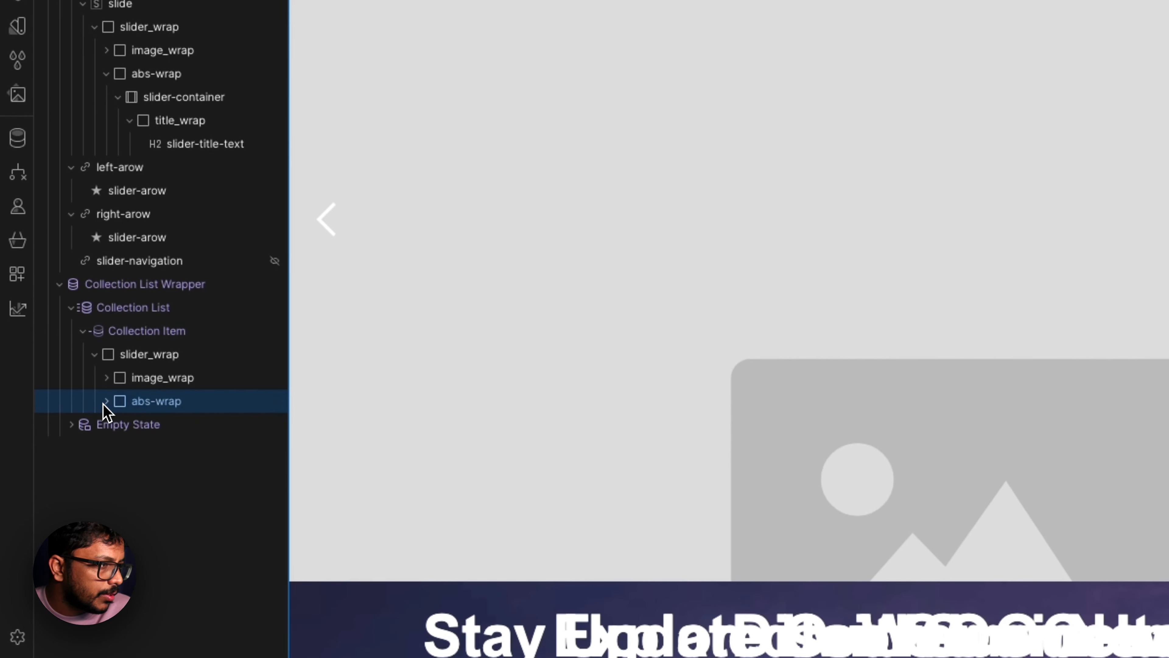
left_click(143, 363)
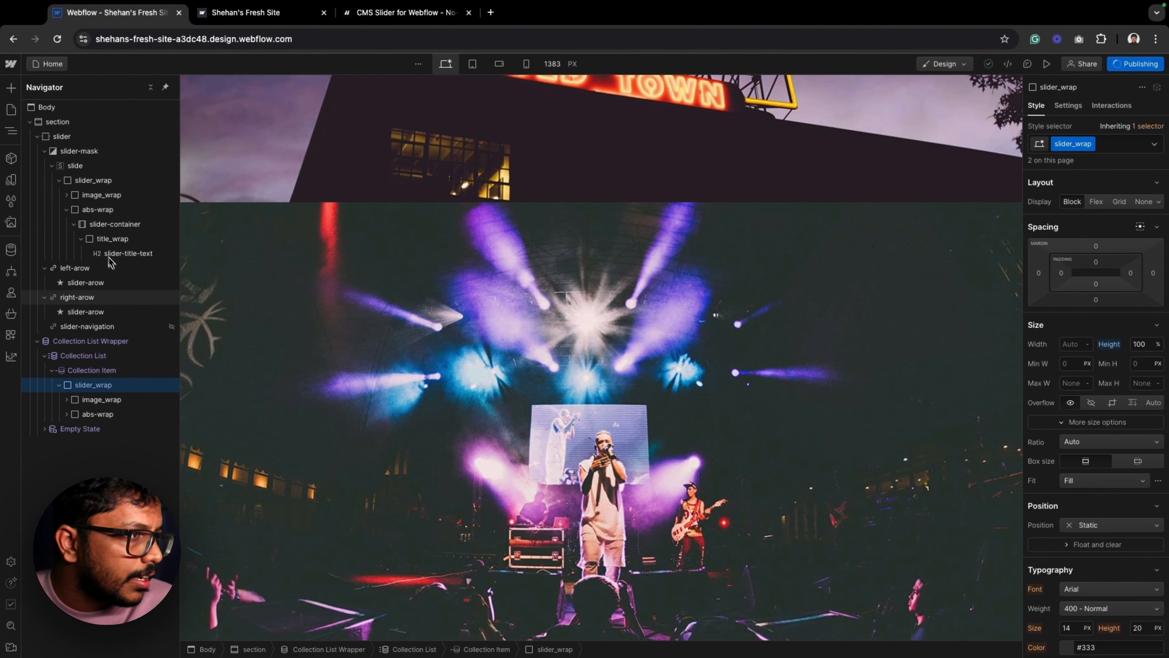
scroll(440, 359, "up", 8)
left_click(98, 209)
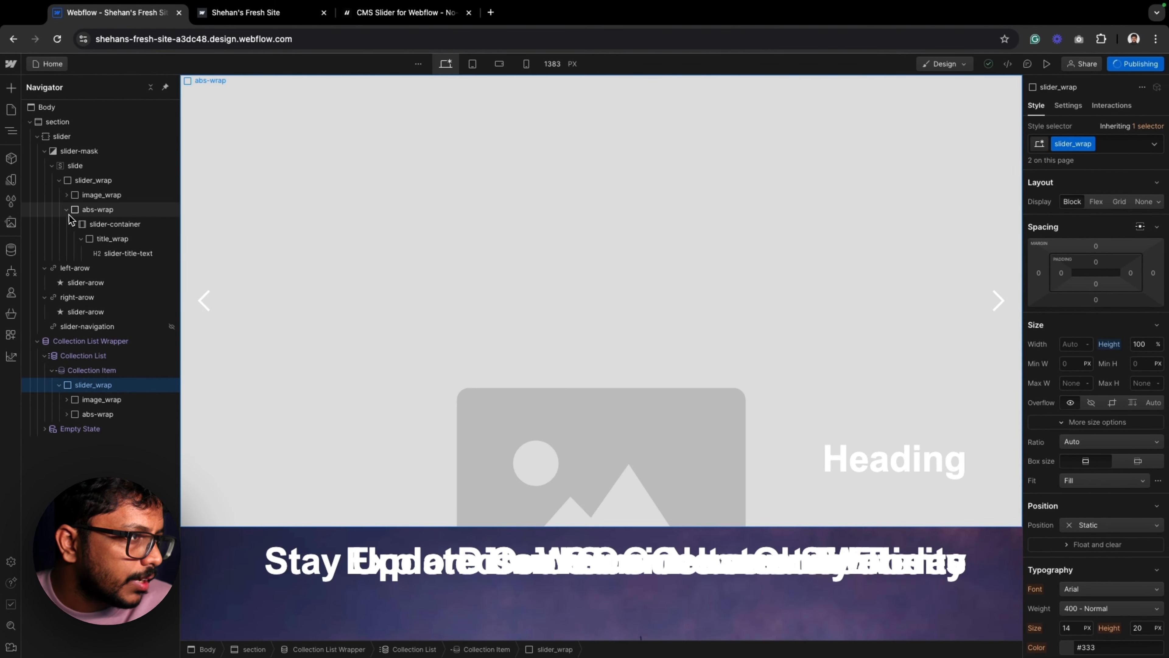
left_click(67, 209)
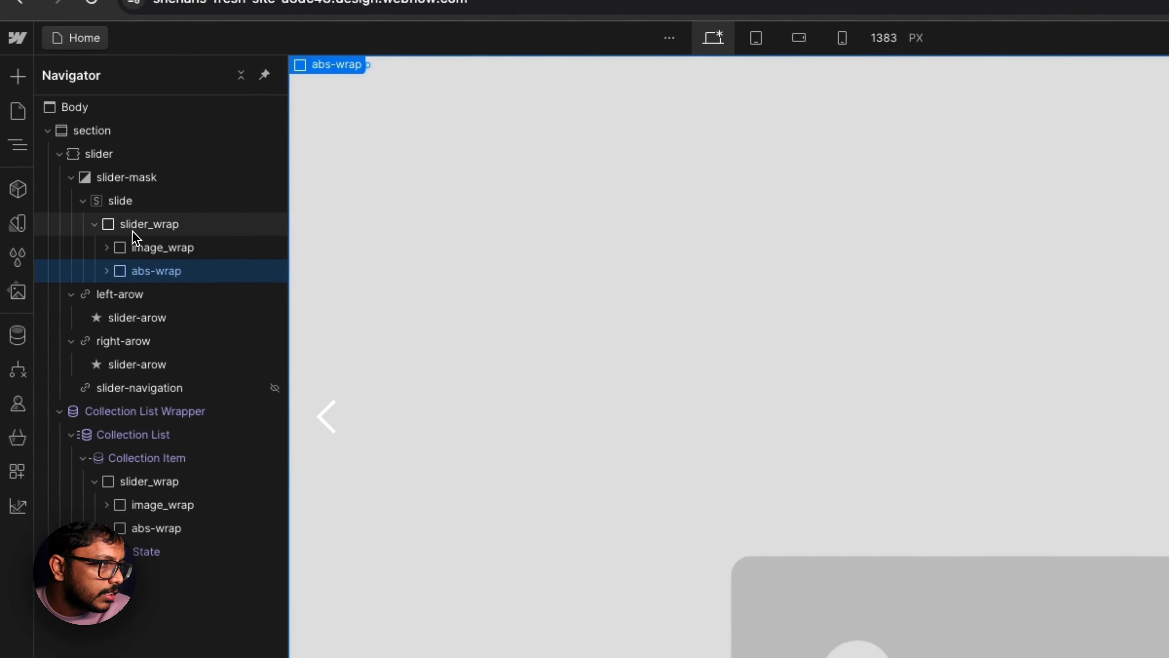
Add a Div Block inside the slide's slider_wrap and give it the new class slider-overlay.
left_click(132, 231)
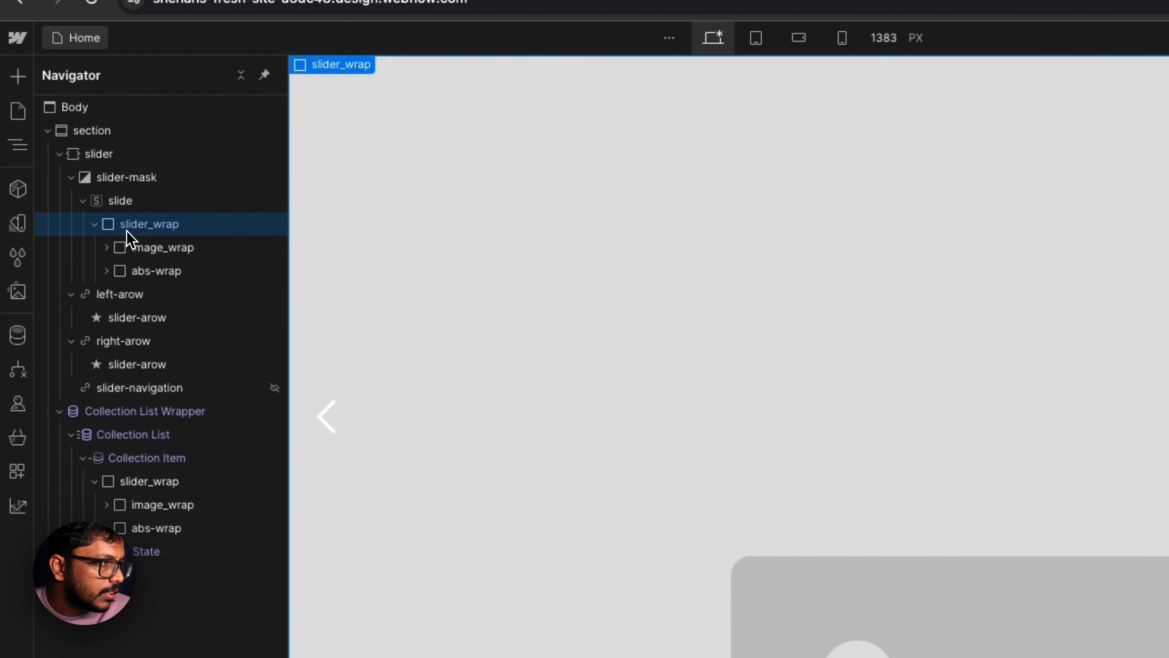
left_click(17, 76)
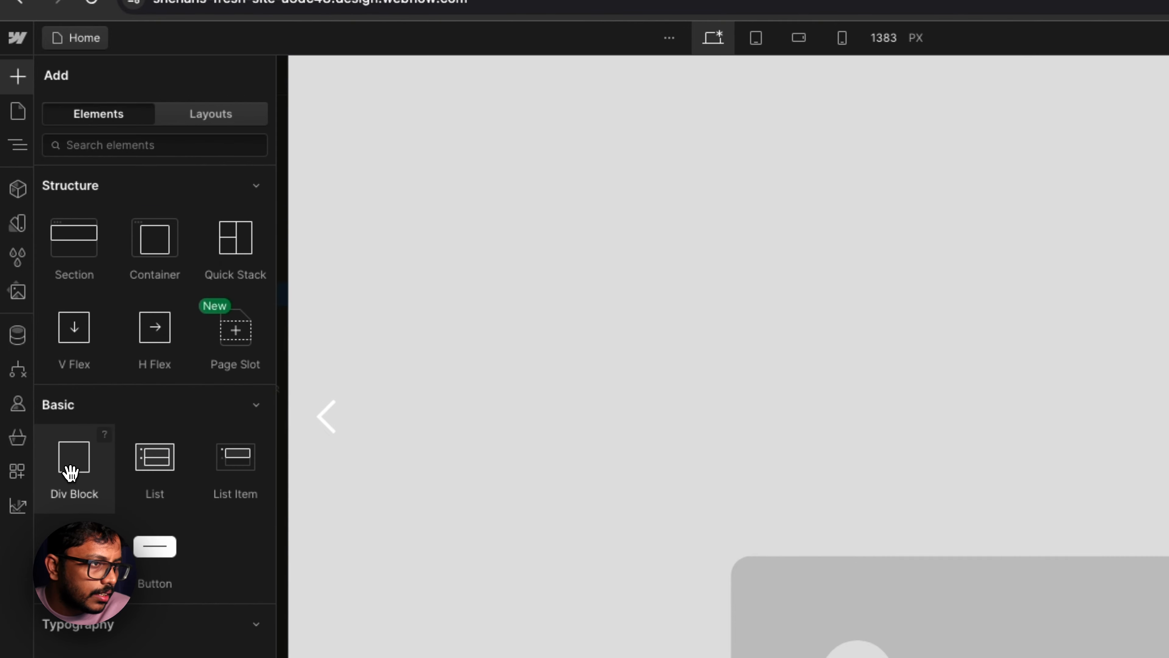
left_click(92, 481)
left_click(1026, 229)
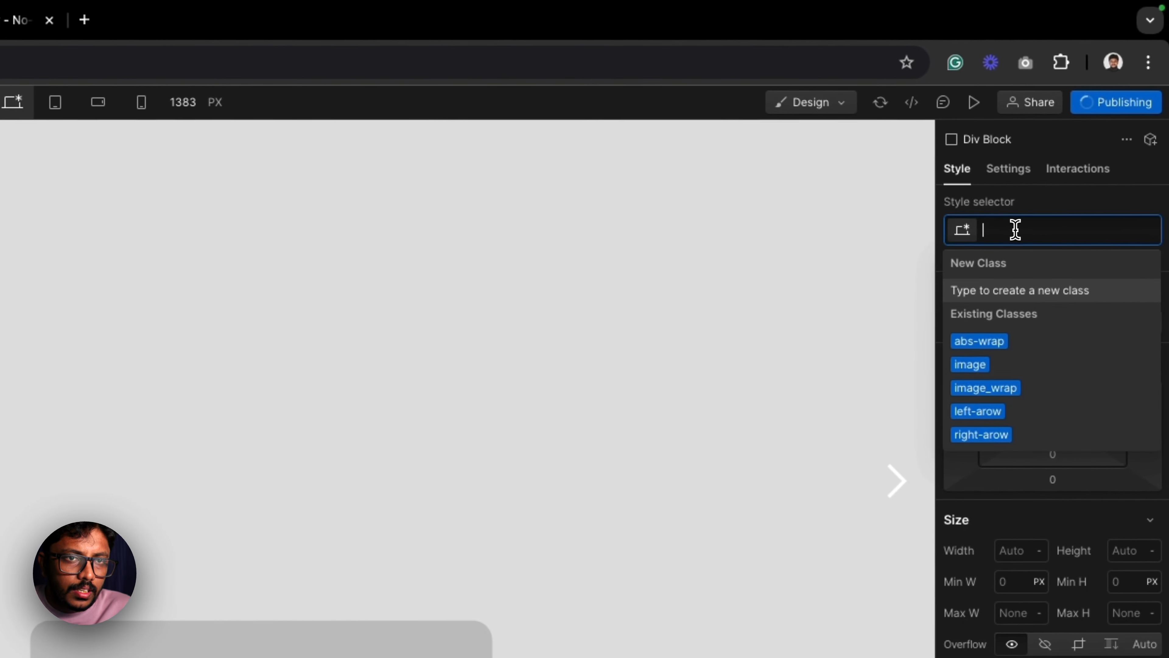
type("slider-")
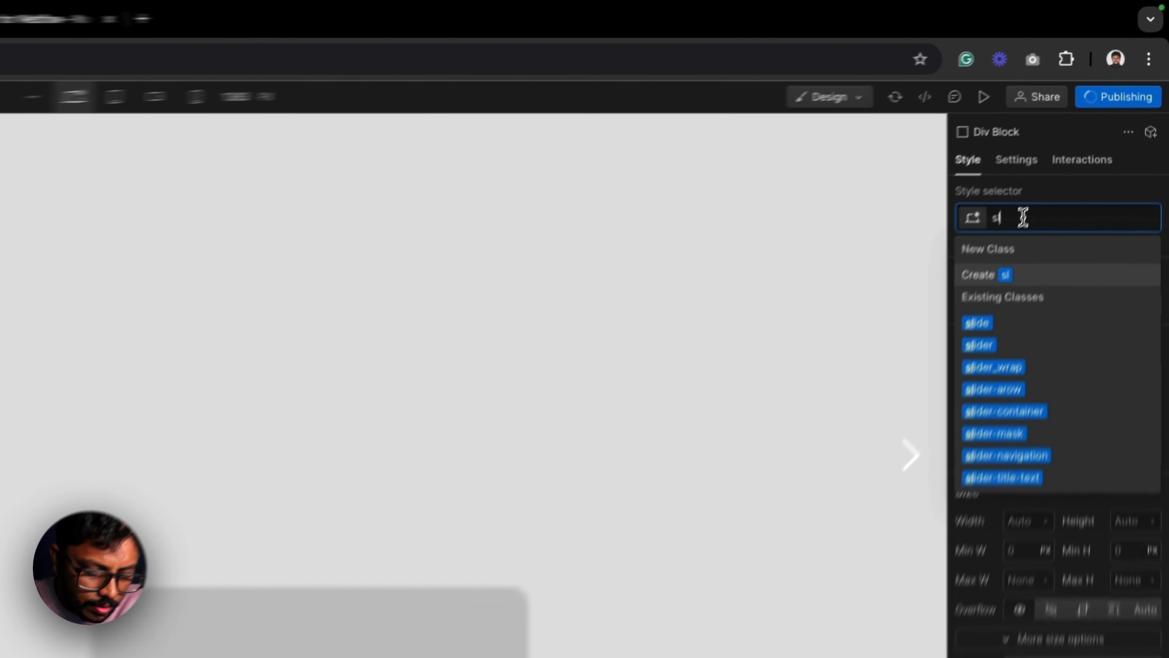
type("o")
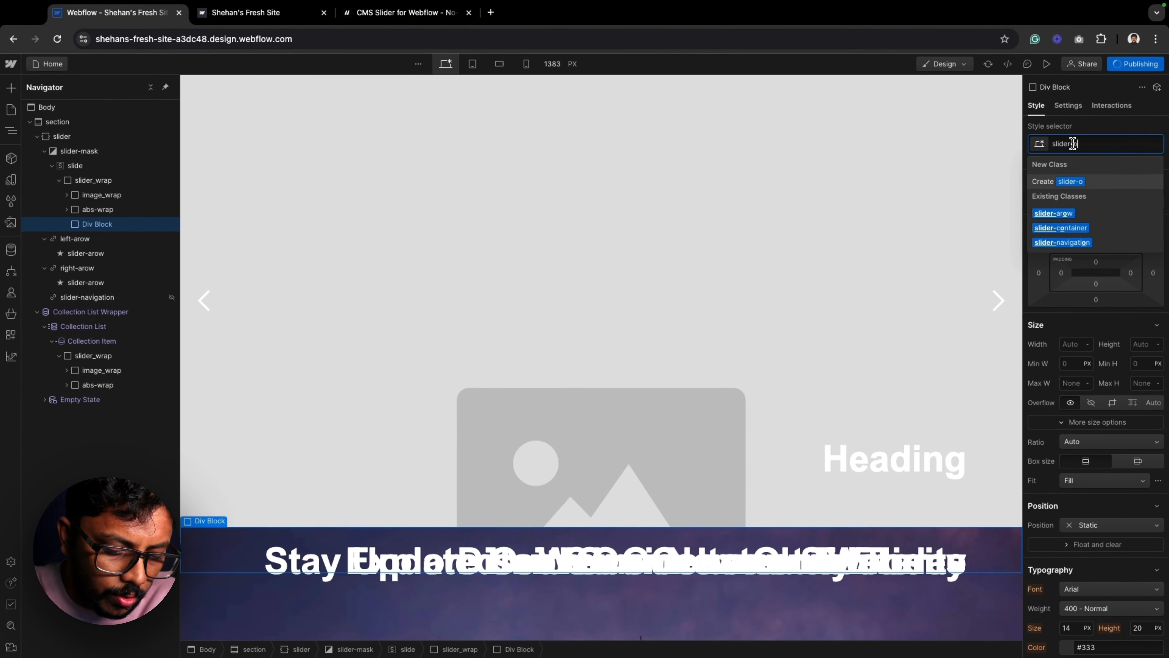
type("verlay")
key("Return")
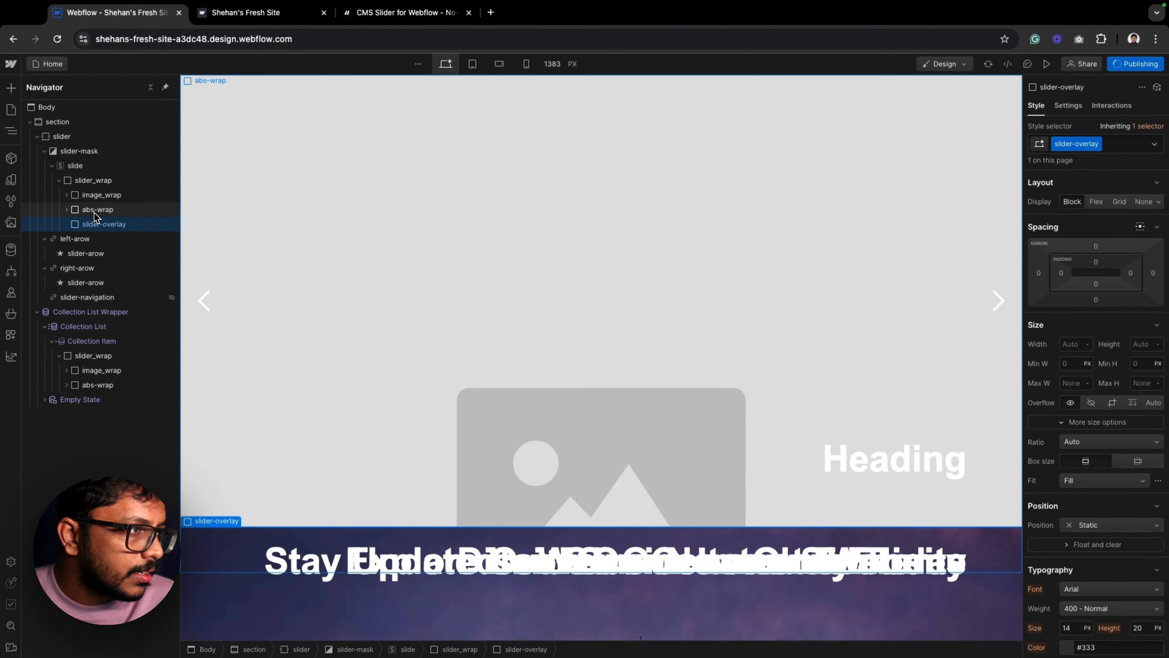
Position slider-overlay absolutely with 0% offsets on all four sides and set its z-index to 5.
scroll(1065, 594, "down", 5)
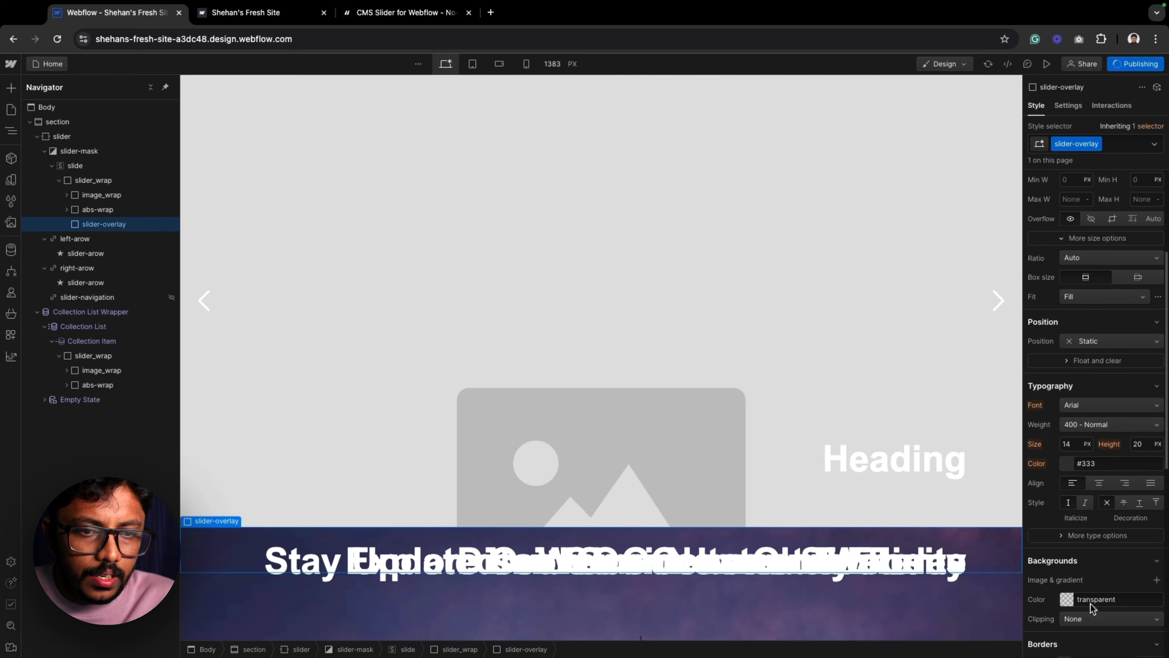
scroll(1060, 609, "up", 5)
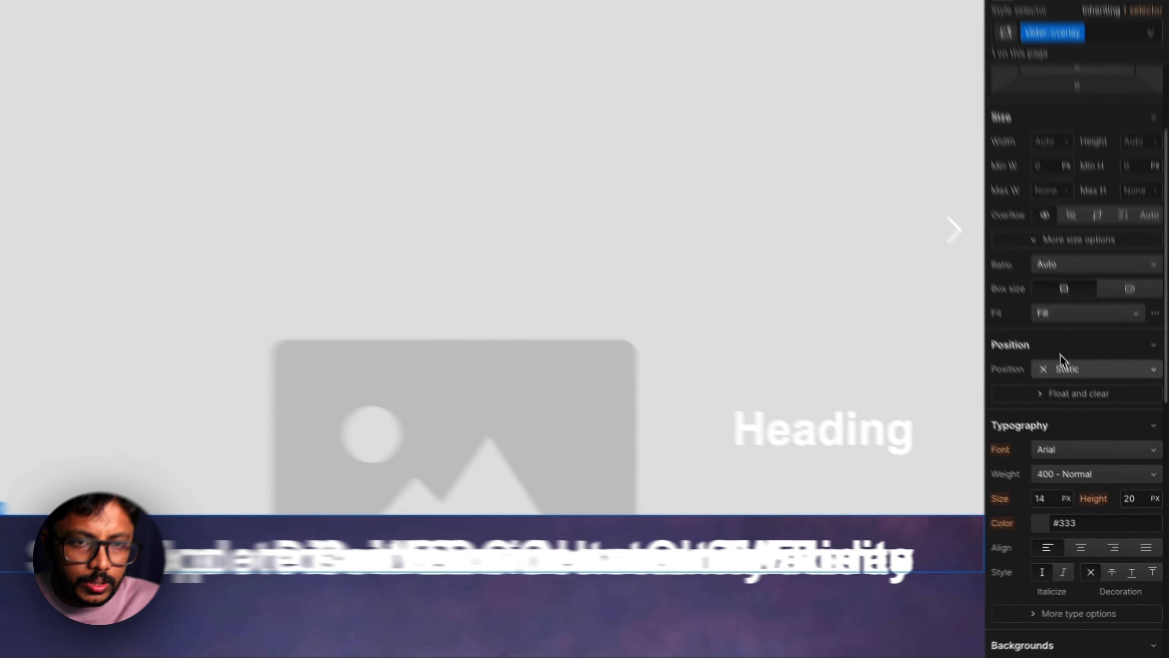
left_click(1062, 367)
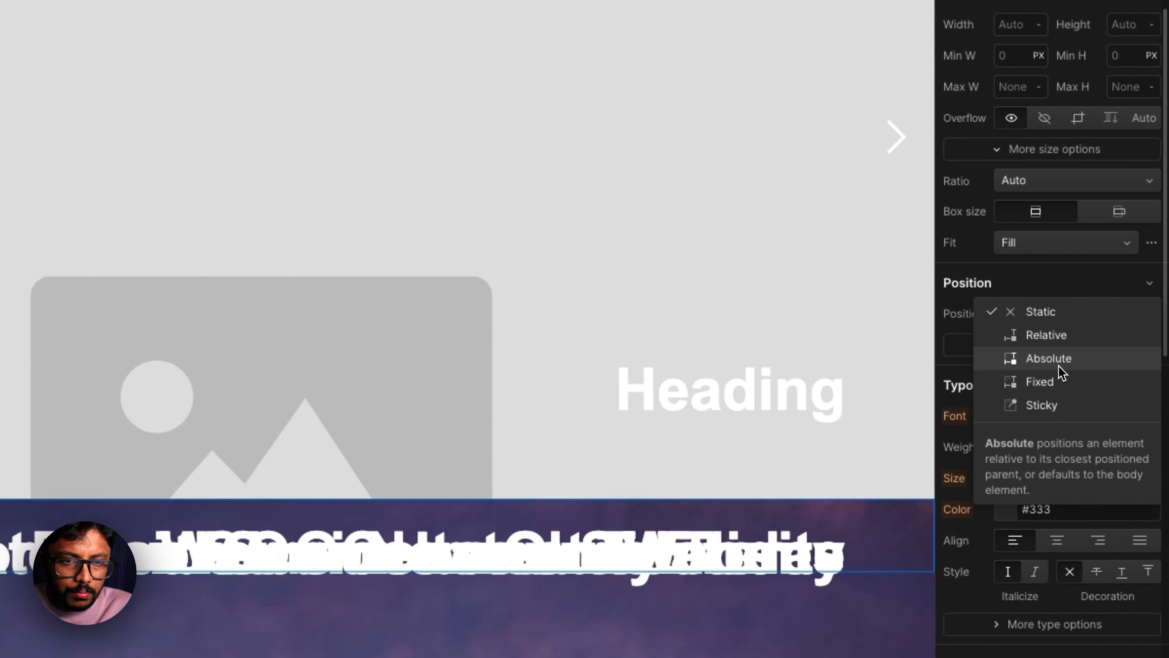
left_click(1081, 405)
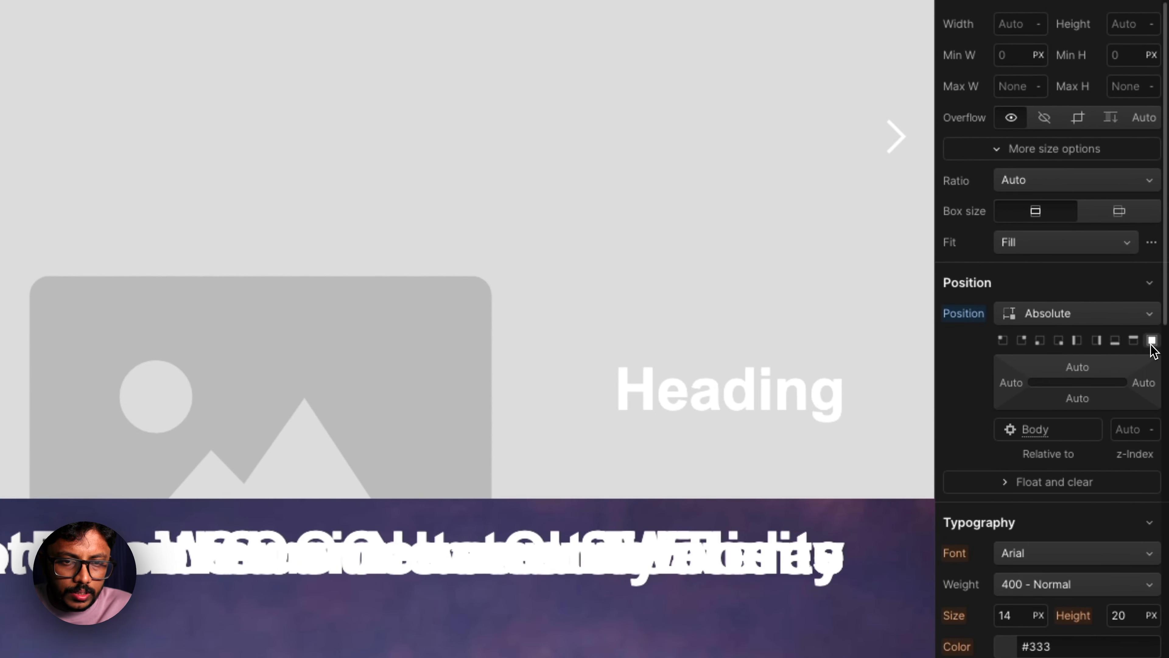
left_click(1153, 339)
left_click(1122, 431)
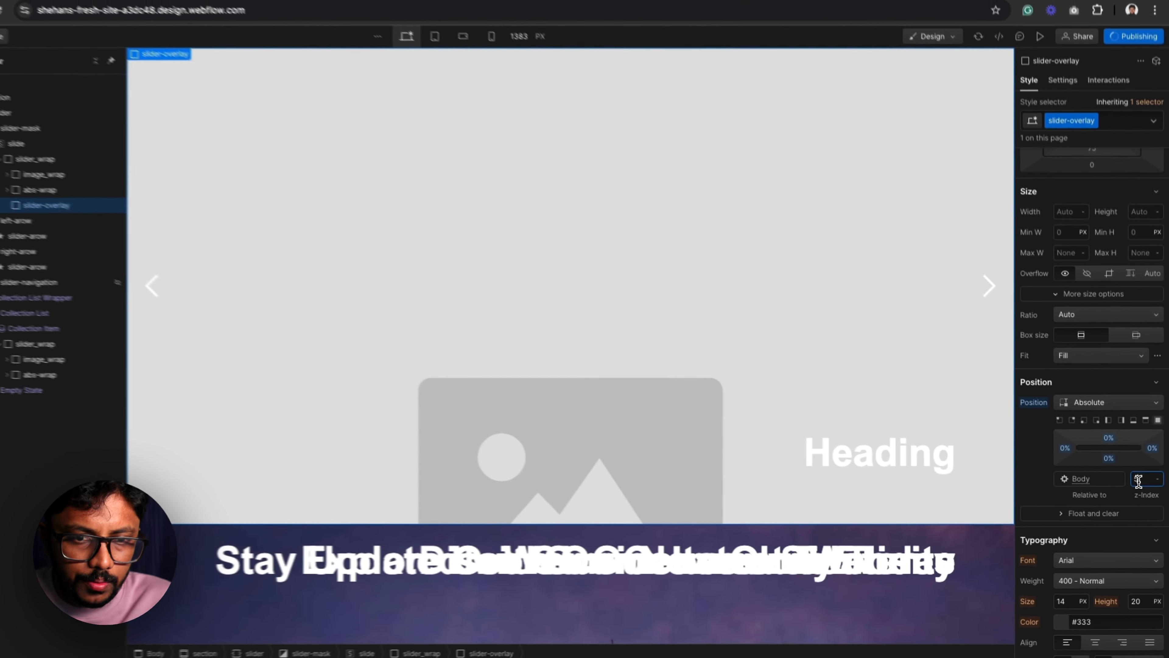
type("5")
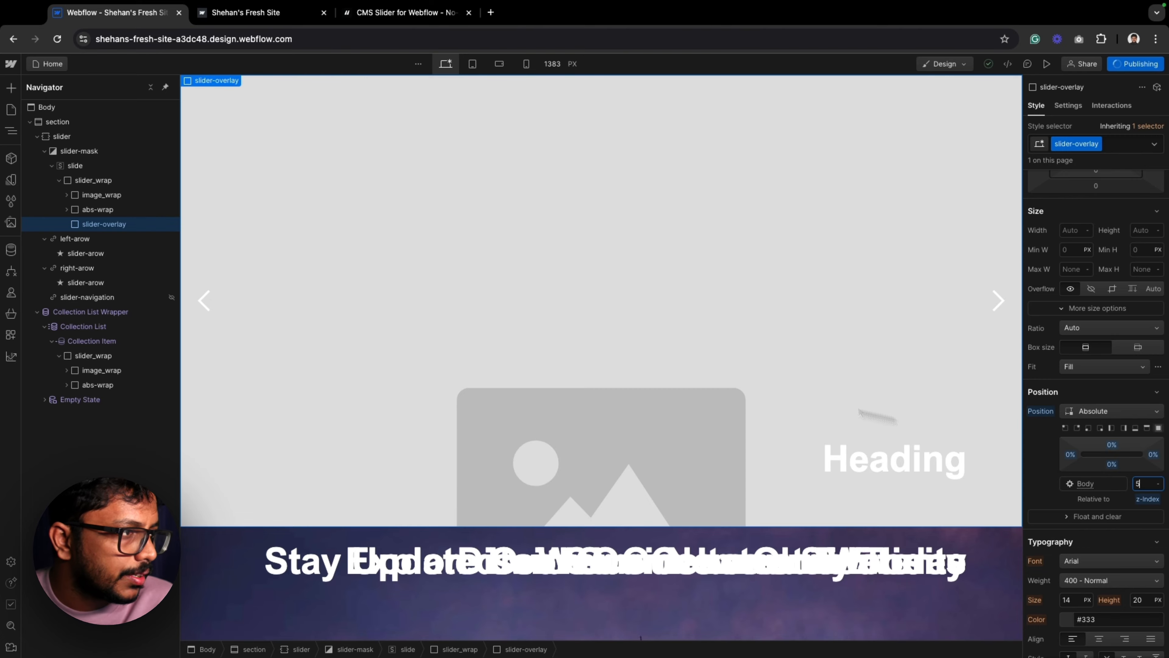
Give slider-overlay a black background color and lower its opacity to make it semi-transparent.
scroll(1087, 474, "down", 5)
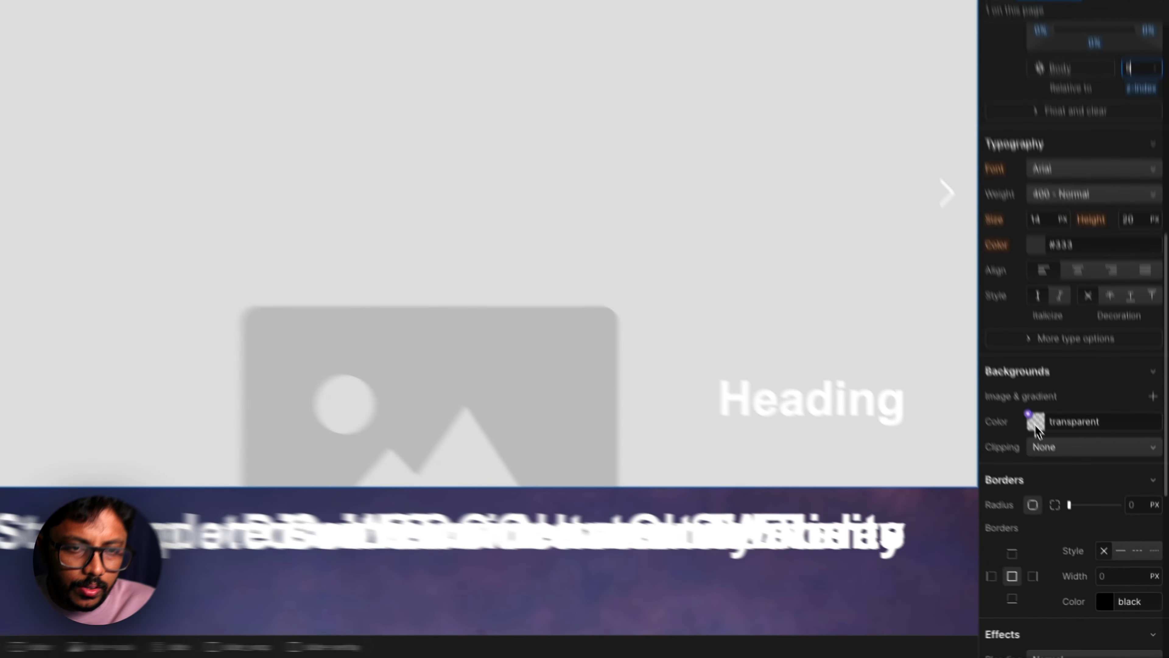
left_click(1035, 430)
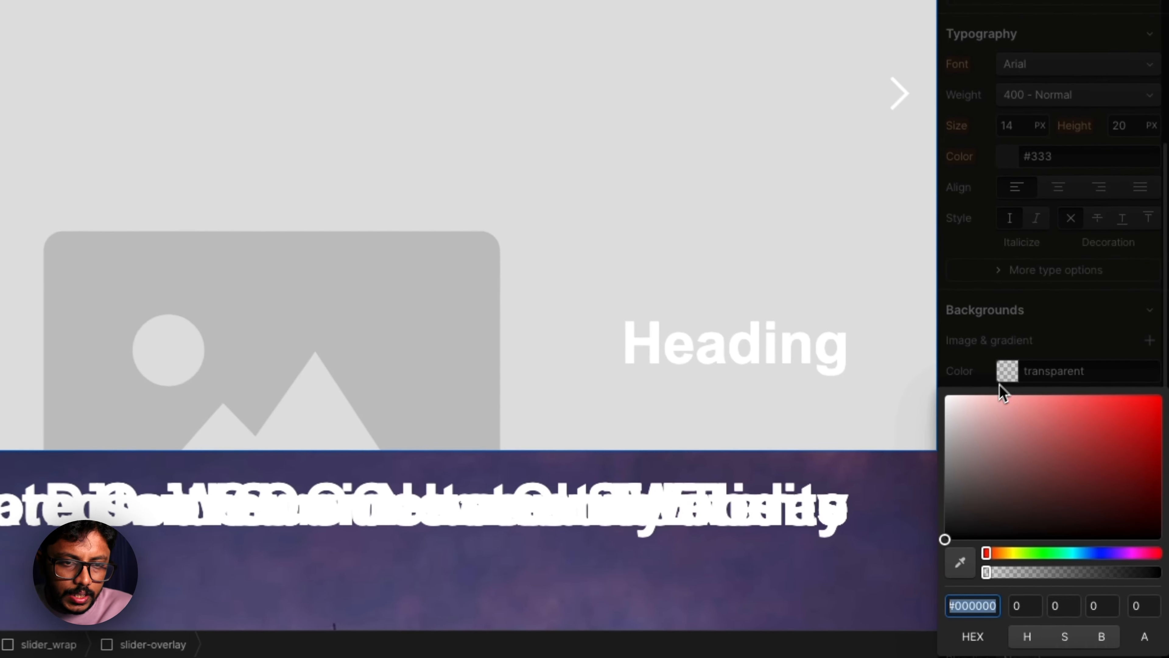
left_click_drag(1020, 482, 960, 617)
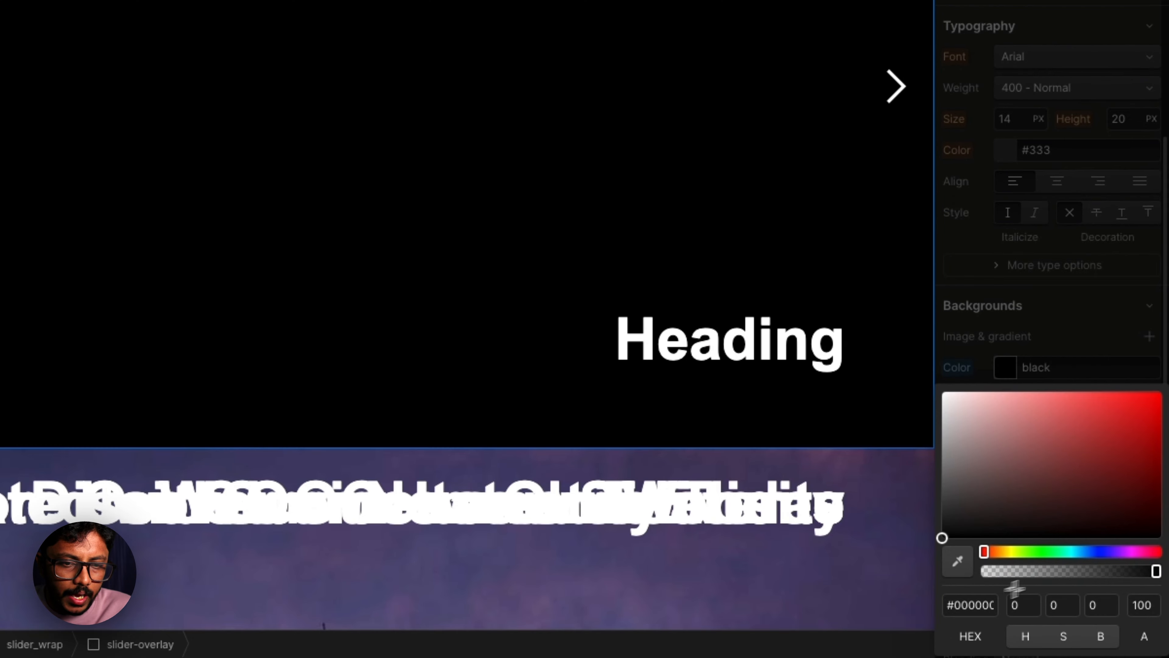
left_click_drag(1154, 571, 1054, 572)
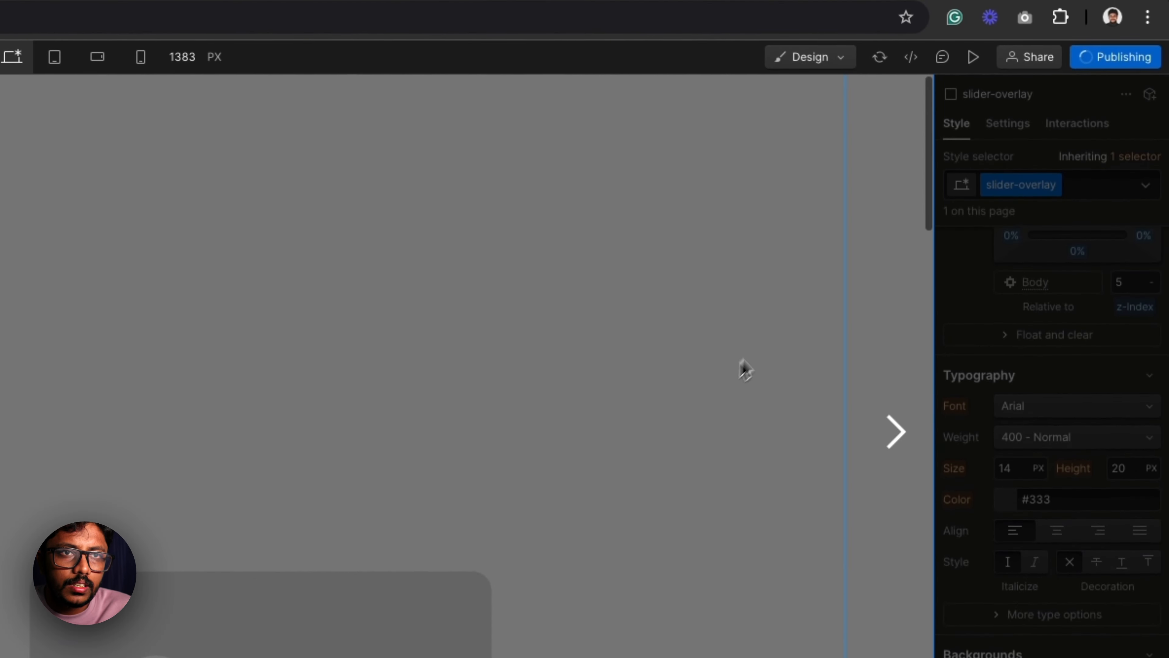
left_click(742, 322)
Publish the overlay changes to the selected staging domain and switch to the published page.
left_click(1097, 22)
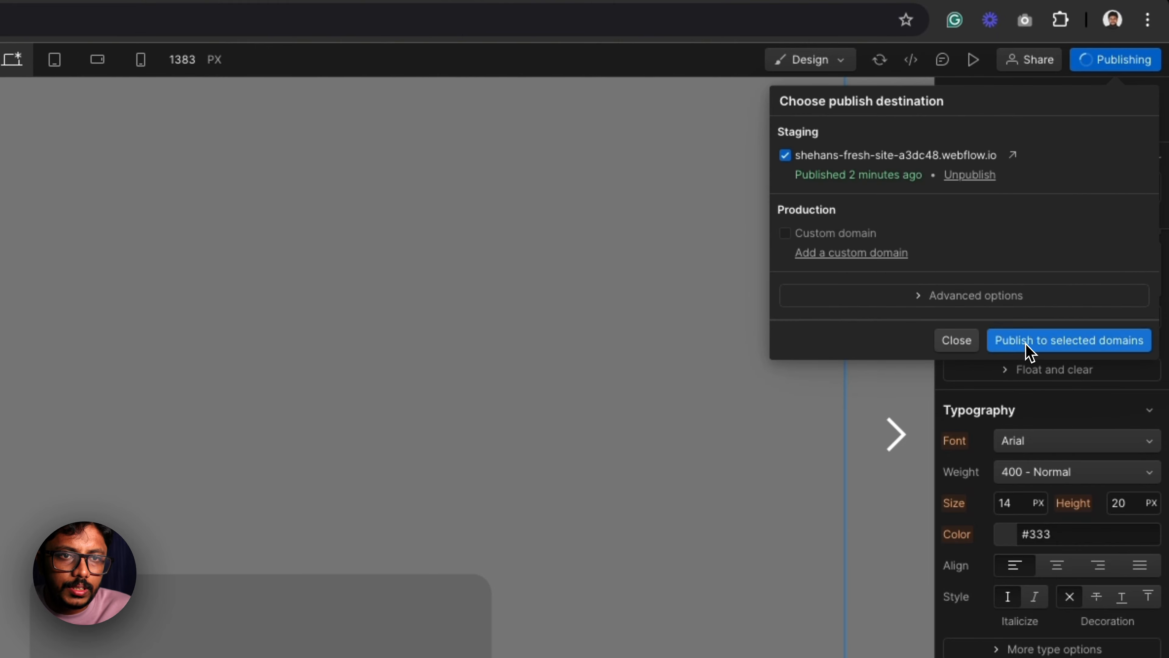
left_click(1022, 341)
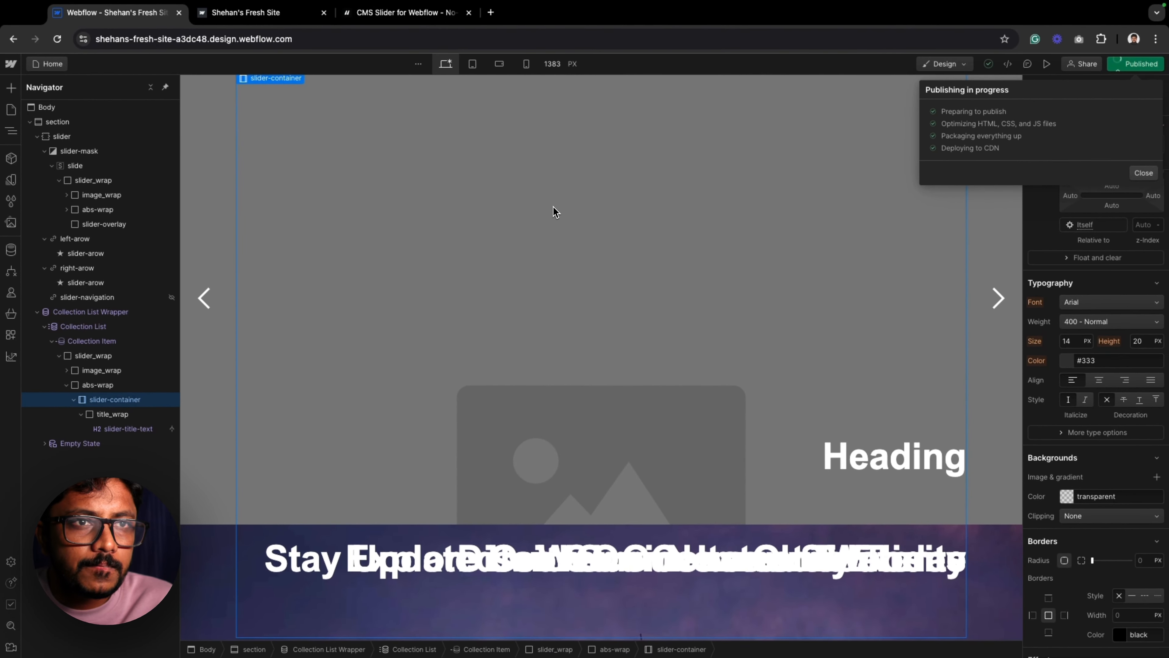
left_click(248, 13)
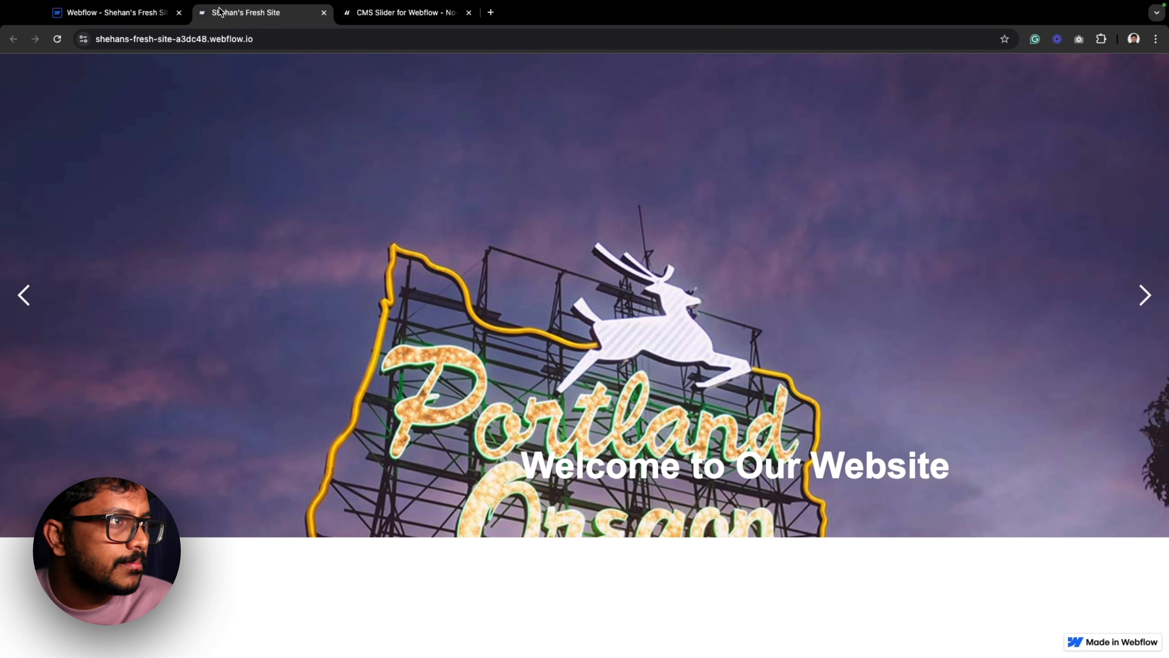
Copy slider-overlay from the static slide and paste it into the slider_wrap inside the Collection Item.
left_click(57, 38)
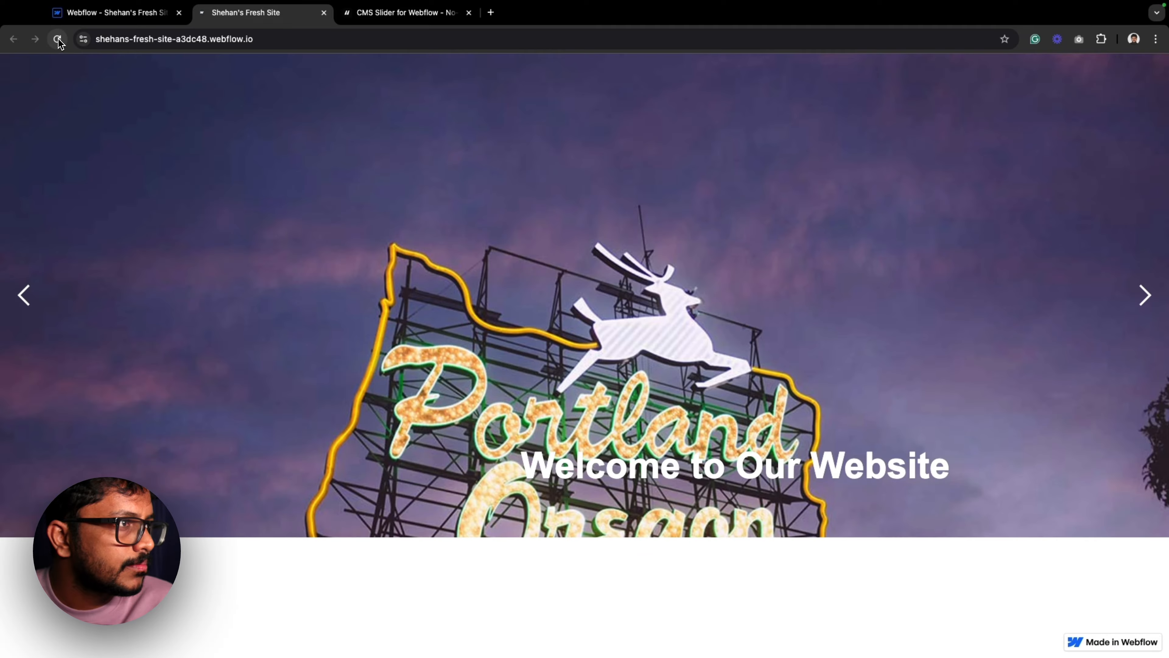
left_click(113, 12)
left_click(418, 313)
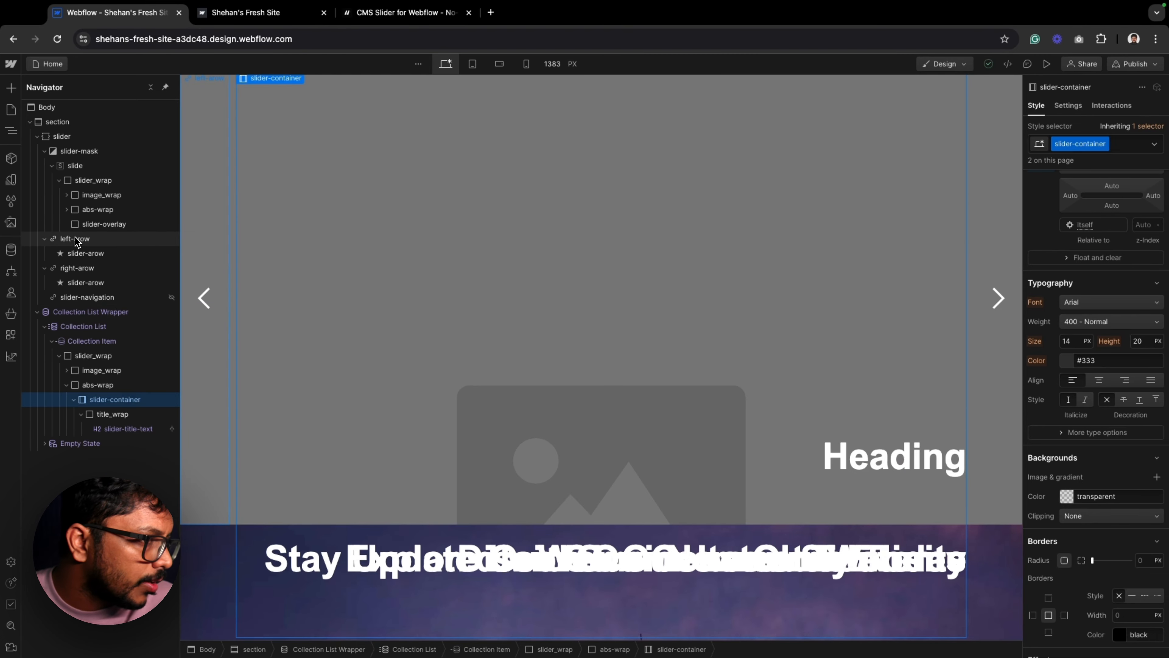
left_click(97, 224)
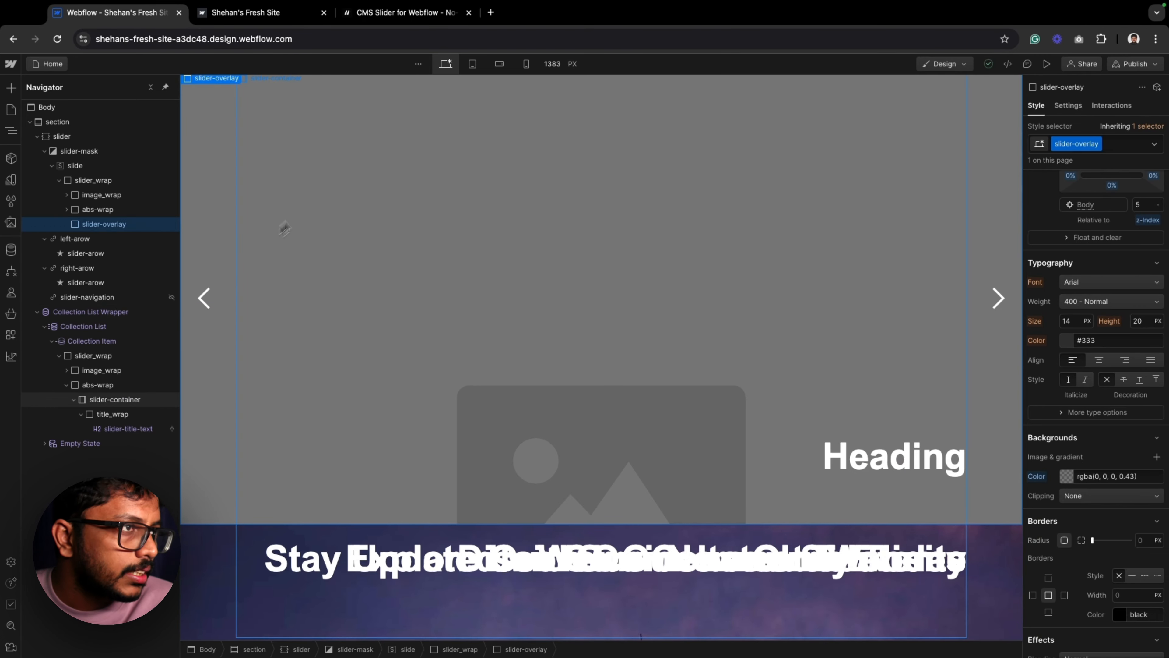
left_click(250, 12)
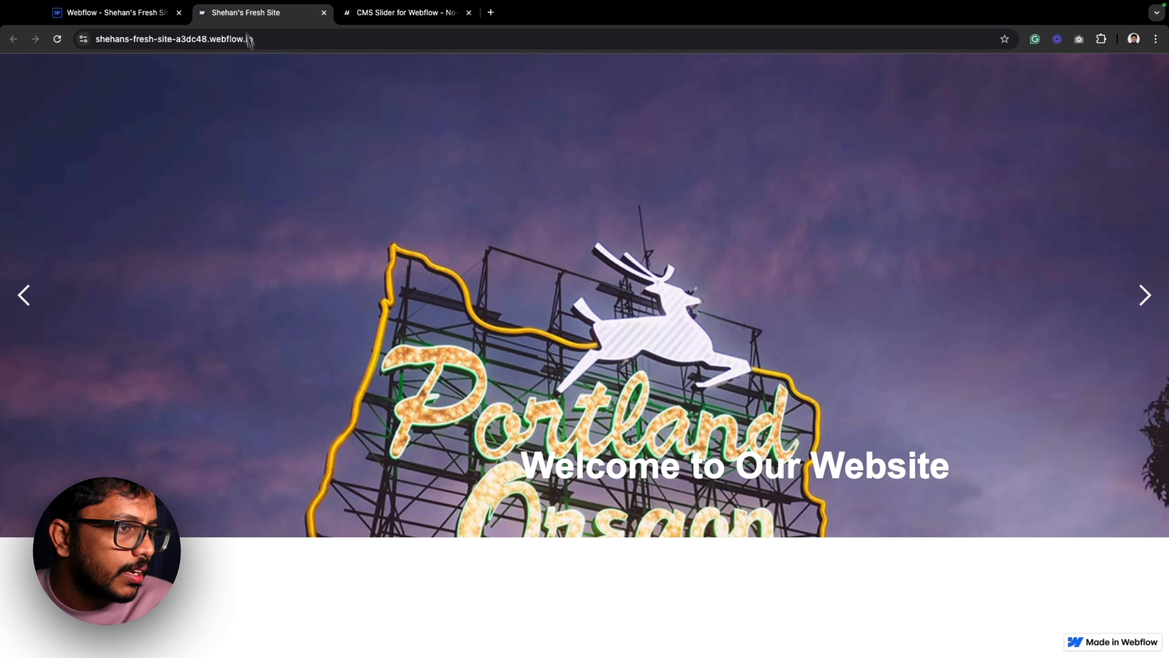
left_click(85, 7)
left_click(93, 361)
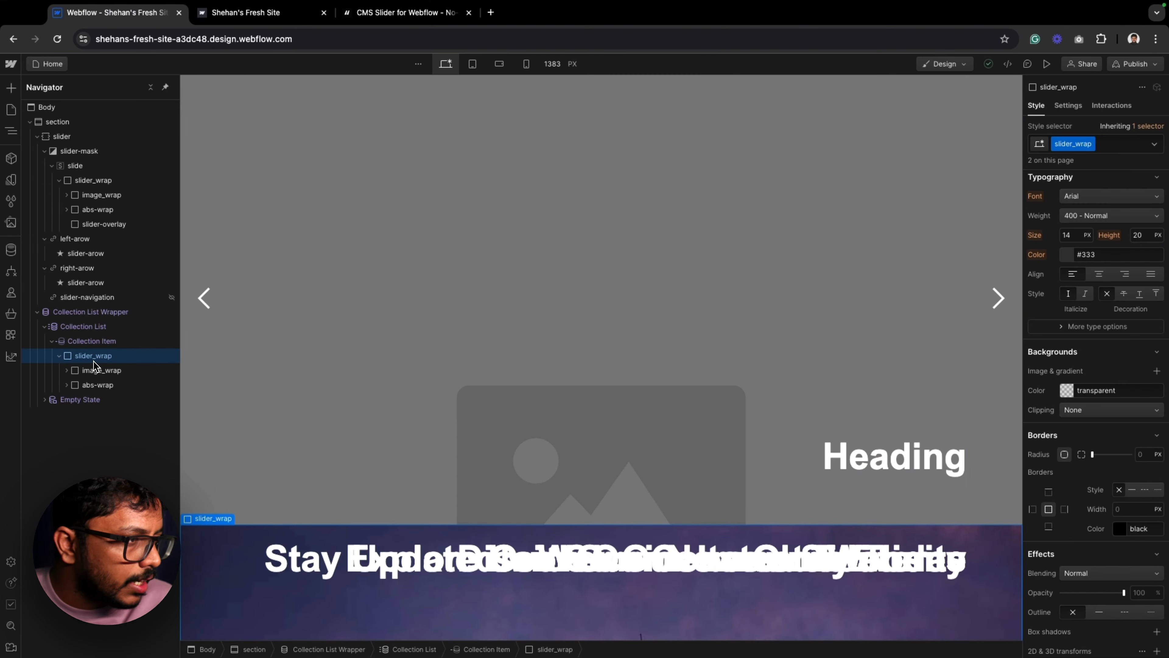
key("super+v")
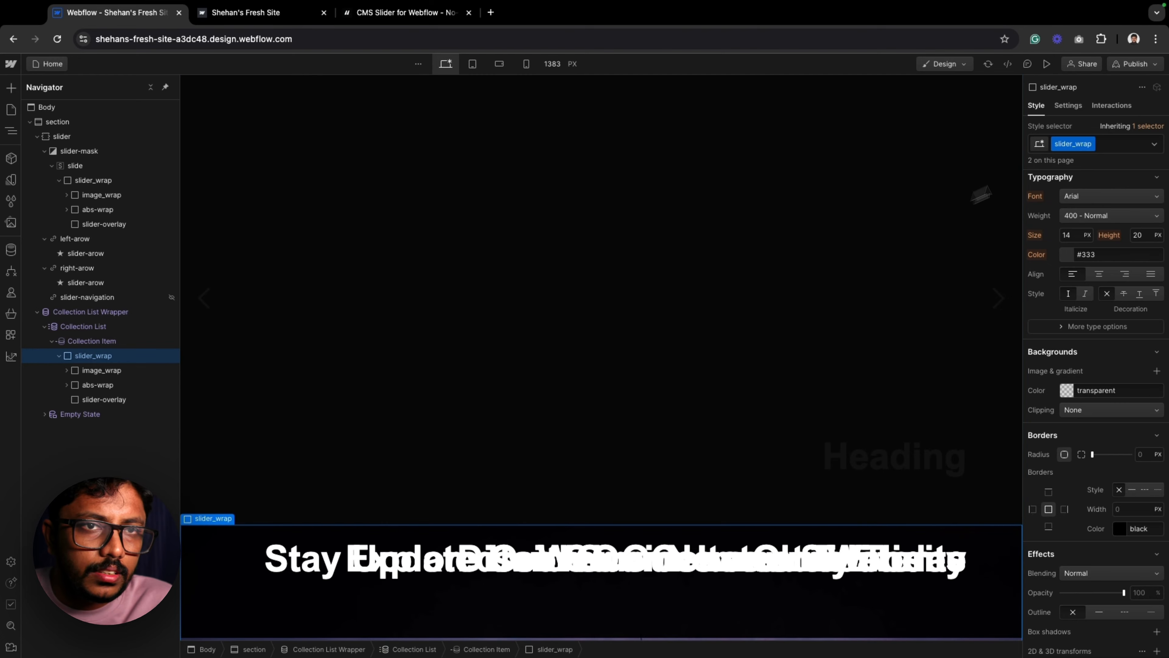
Publish the site to the staging domain and reload the published page to check the overlay behind the slide title.
left_click(1135, 64)
left_click(1107, 239)
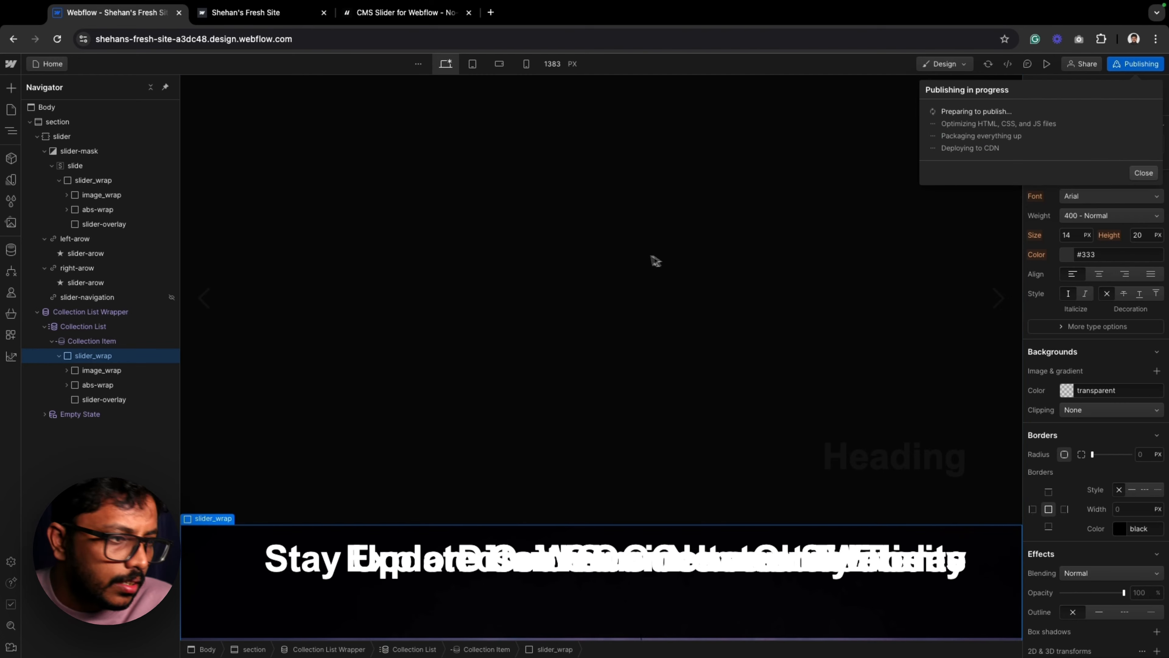
left_click(733, 293)
scroll(733, 293, "down", 10)
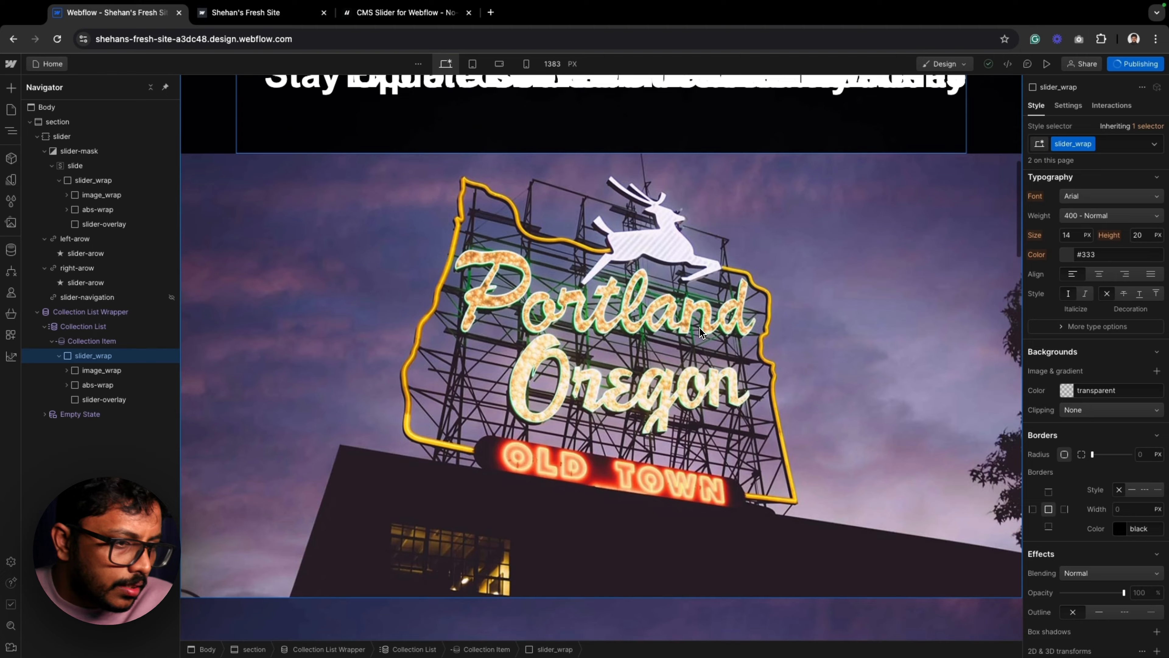
scroll(702, 333, "up", 3)
scroll(701, 333, "up", 2)
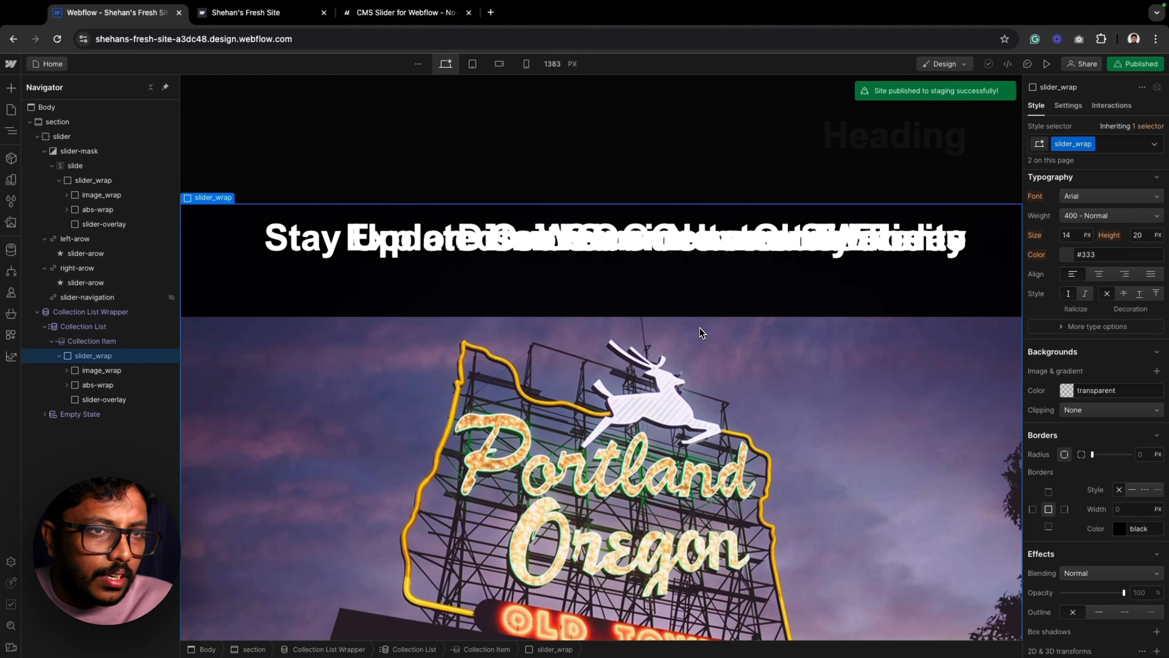
left_click(250, 19)
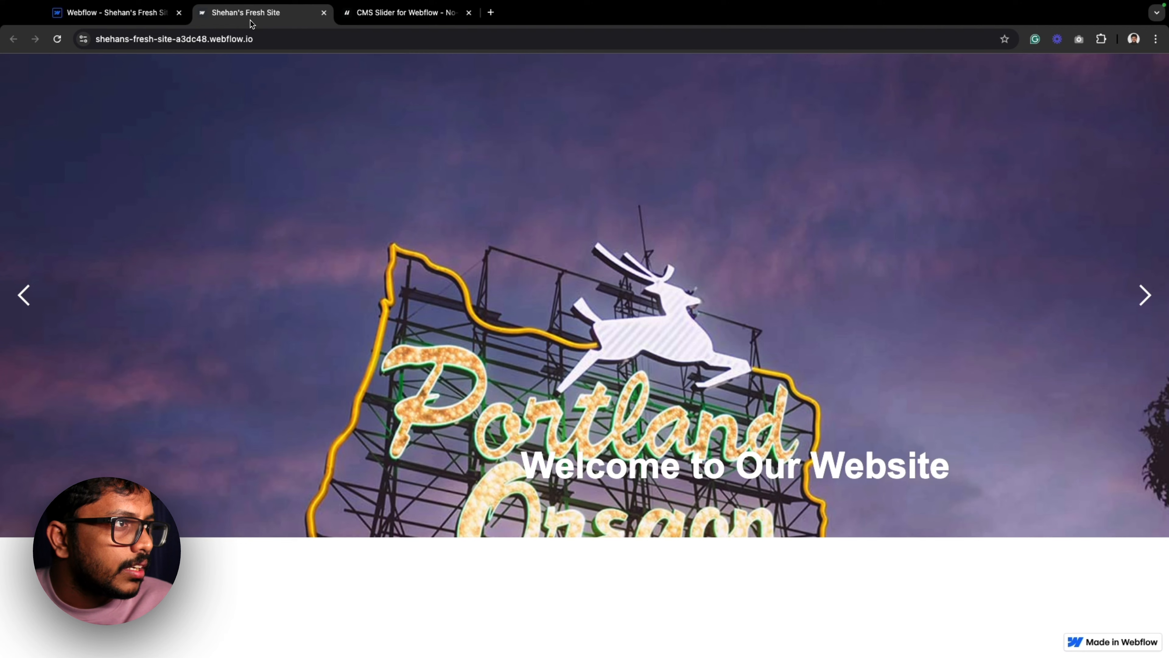
left_click(56, 39)
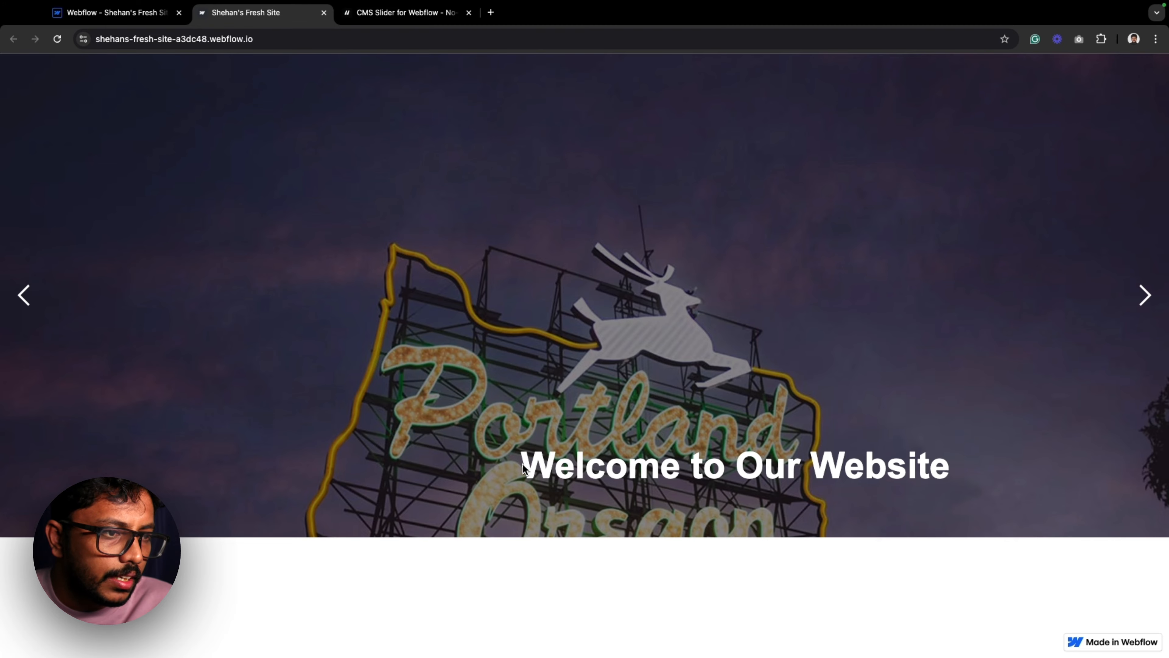
left_click_drag(525, 468, 999, 483)
left_click(784, 397)
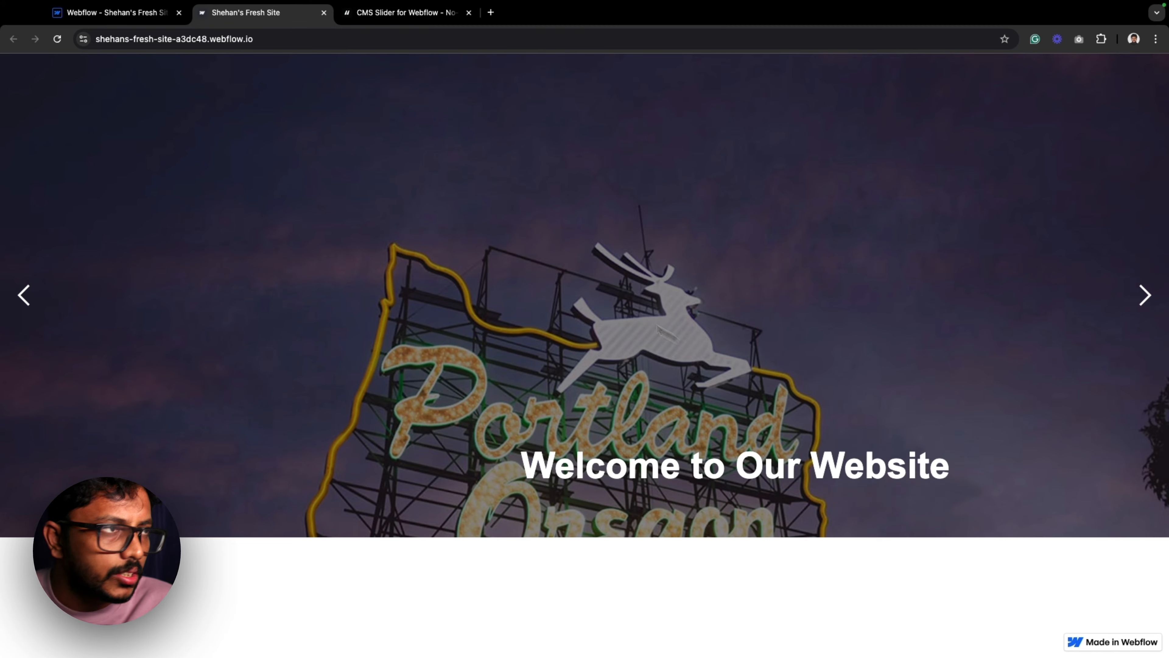
Return to the Webflow Designer and open the Sliders collection in the CMS.
left_click(130, 23)
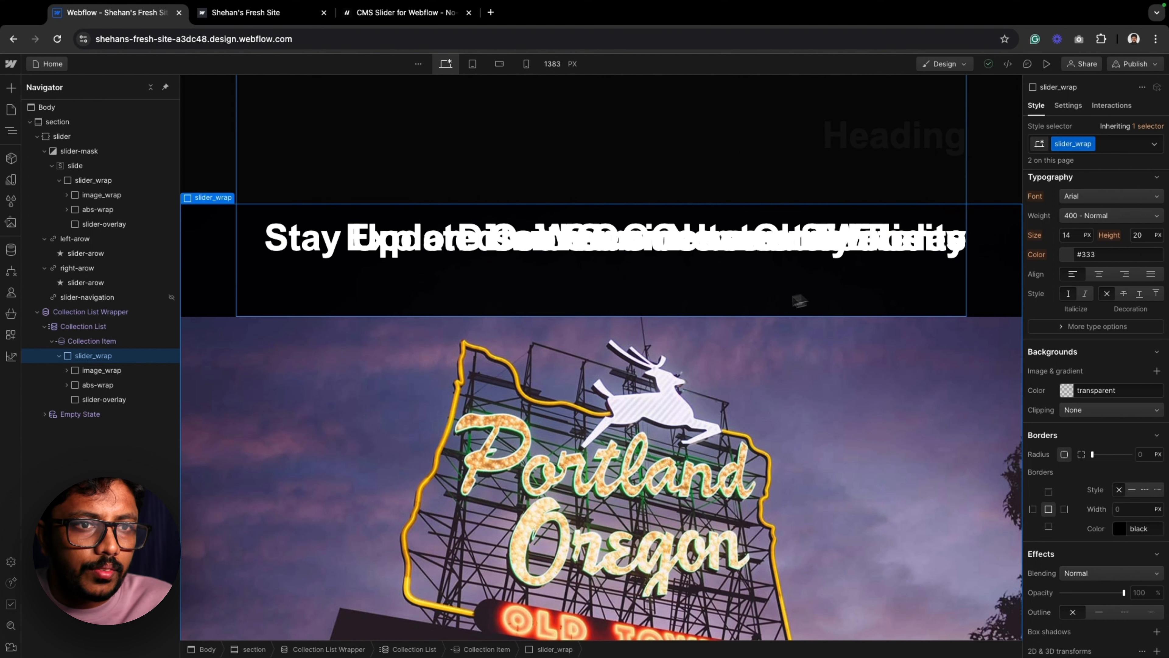
scroll(605, 184, "up", 5)
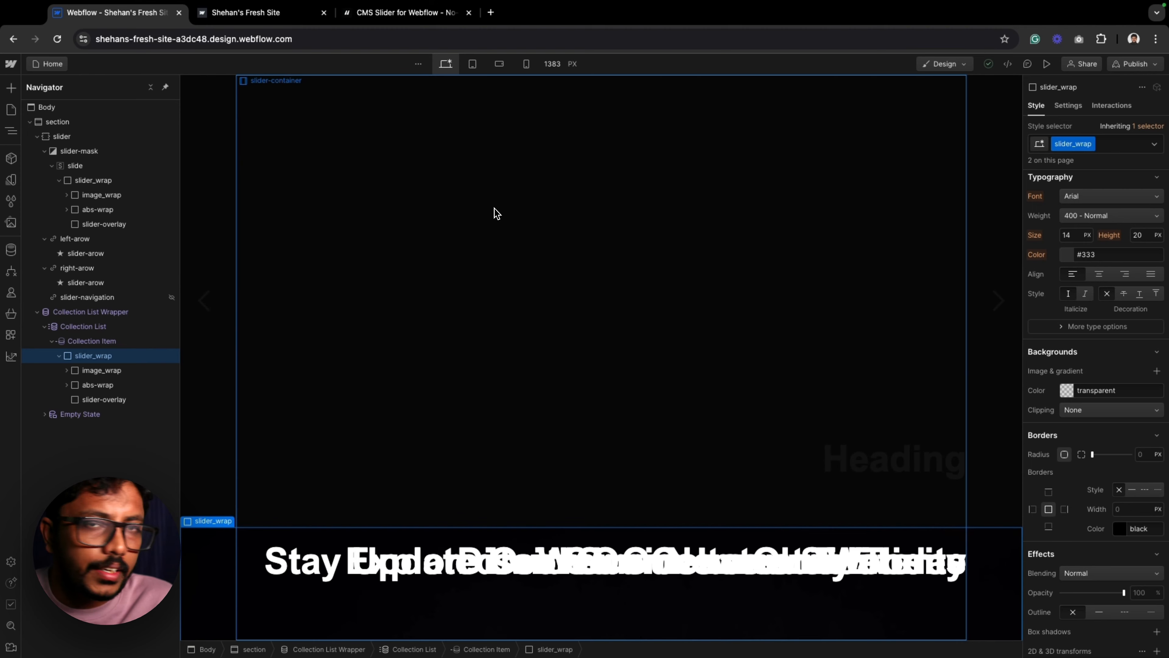
left_click(12, 251)
left_click(98, 115)
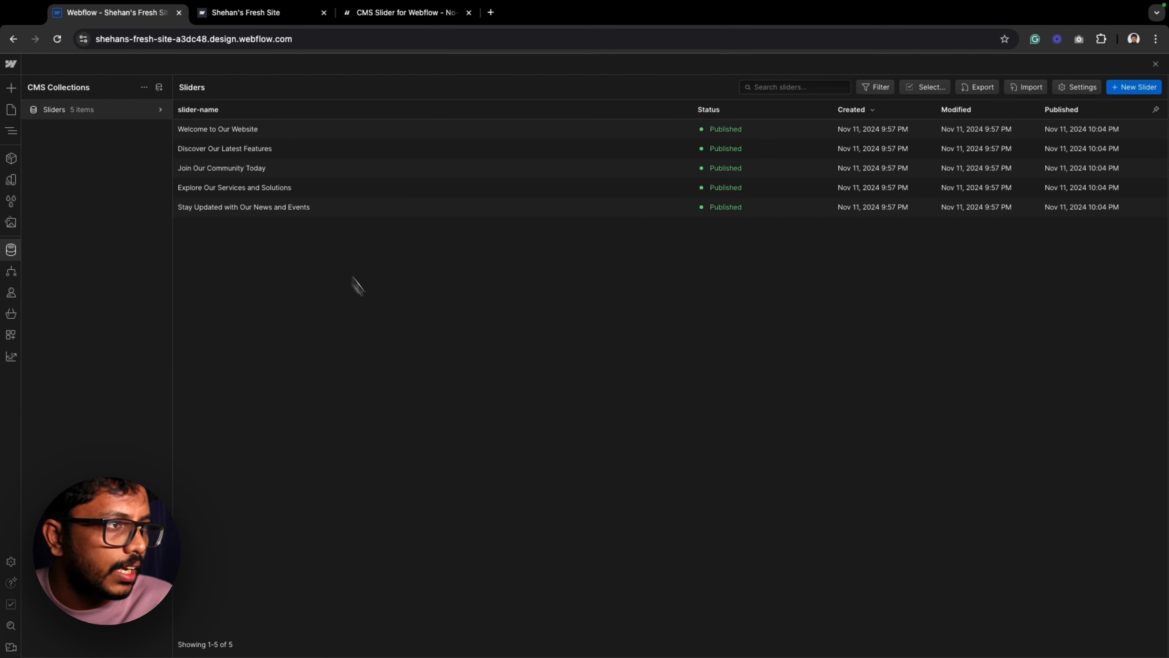